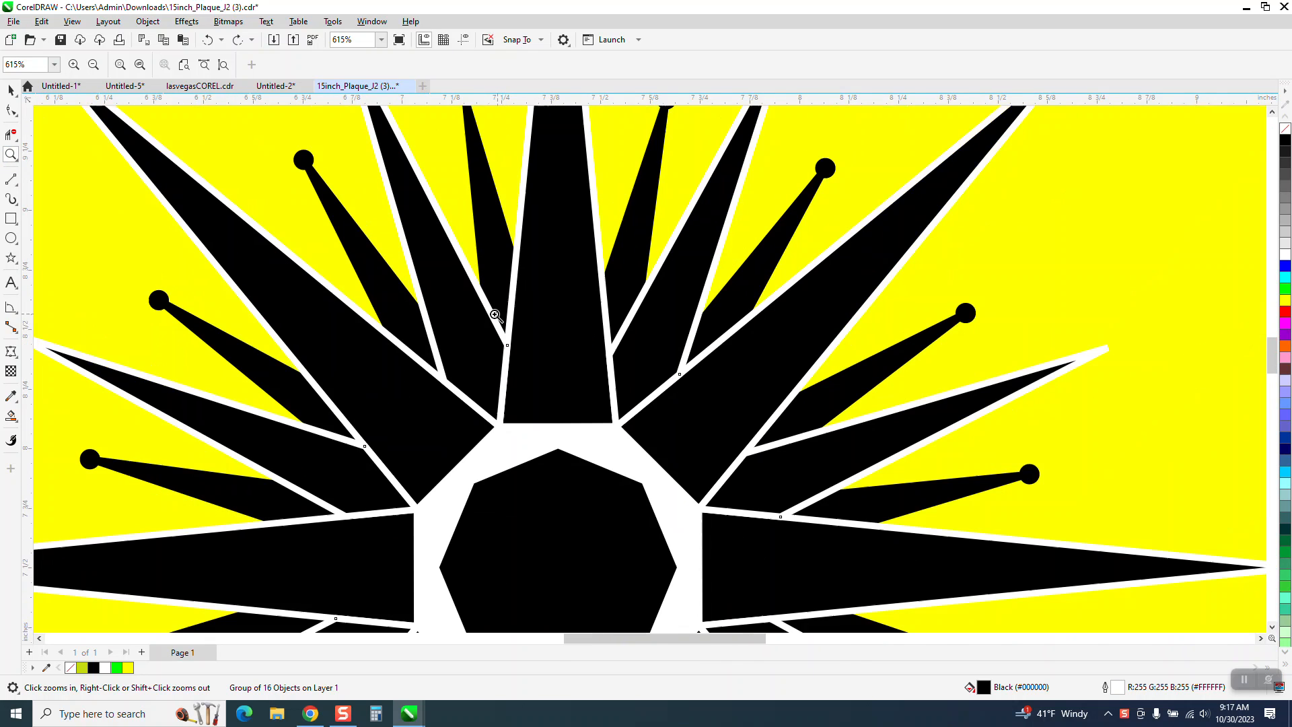
- Move the white-outlined 16-point star group 16 inches to the right of its original position, away from the compass center
{"action": "right_click", "coordinate": [508, 288]}
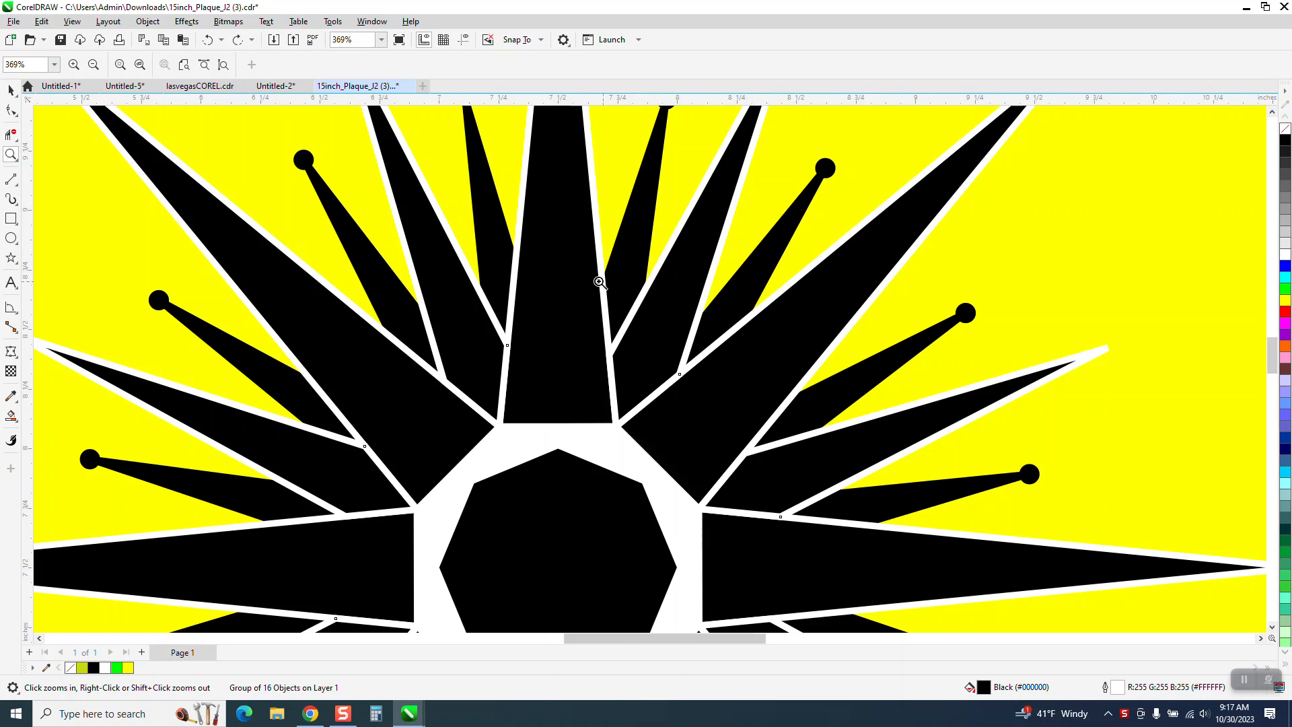
{"action": "right_click", "coordinate": [510, 325]}
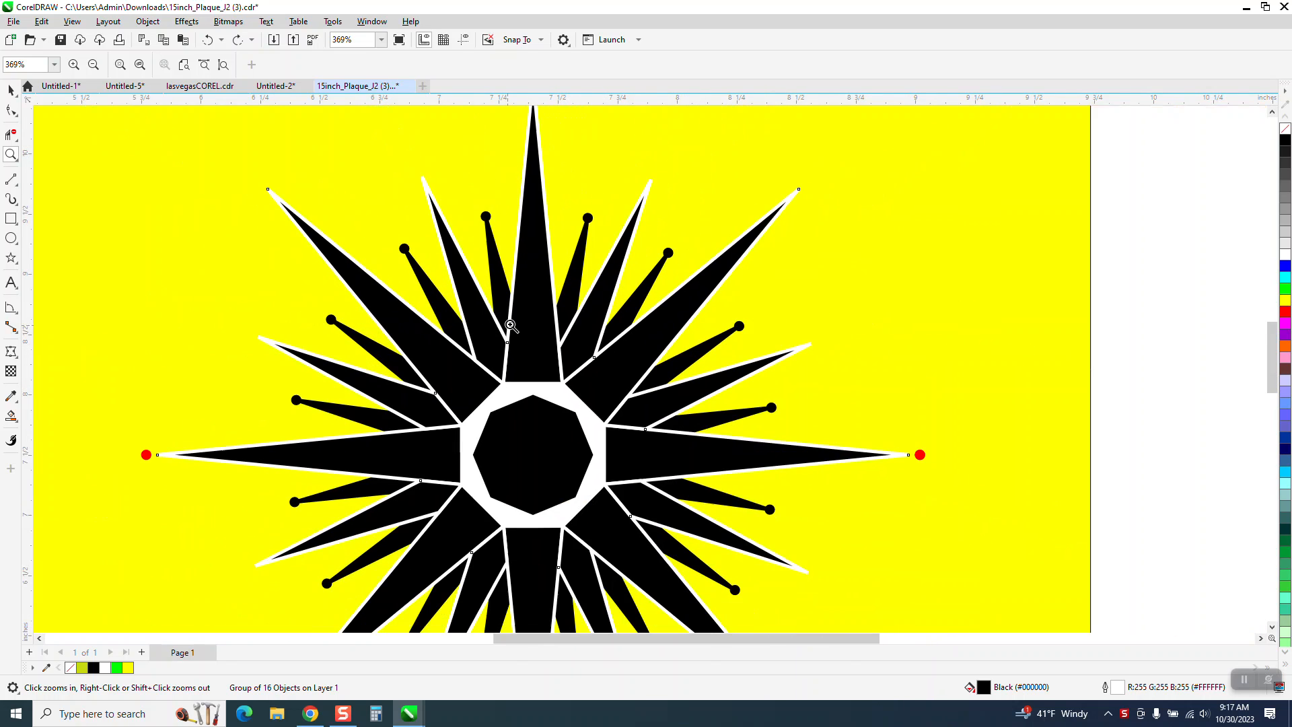
{"action": "right_click", "coordinate": [512, 323]}
{"action": "right_click", "coordinate": [549, 344]}
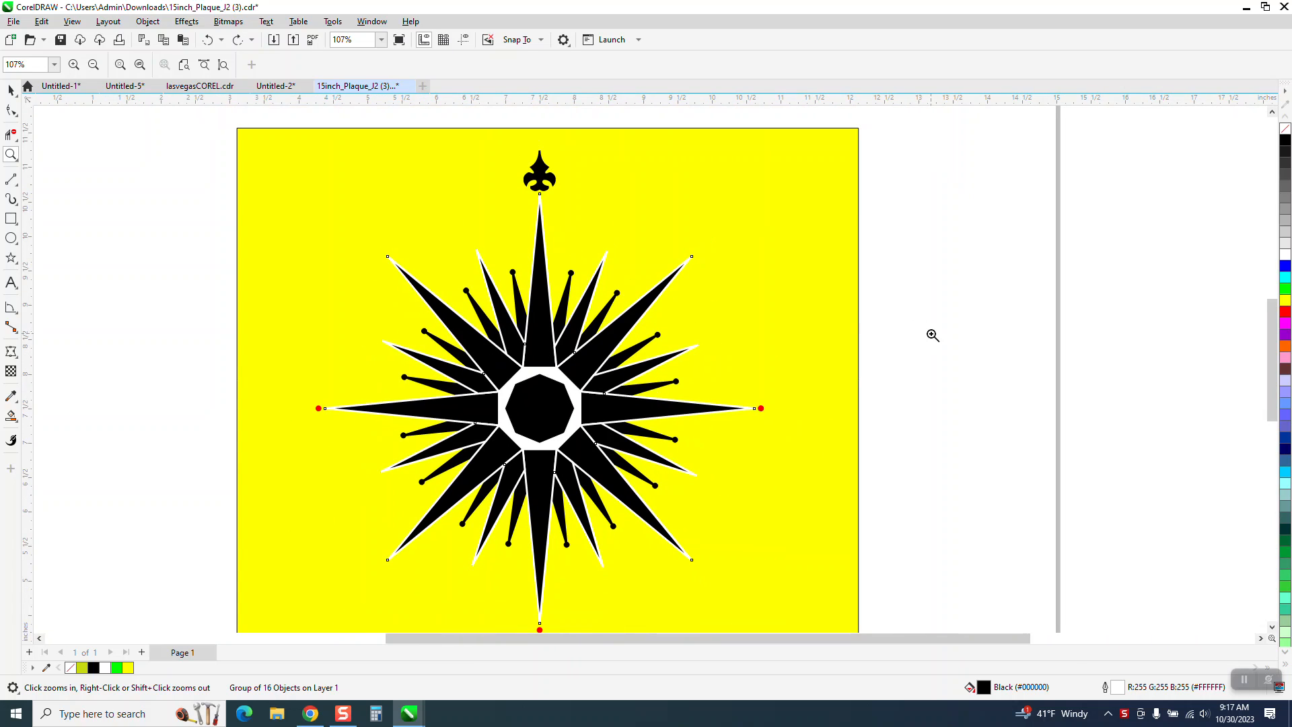
{"action": "key", "text": "space"}
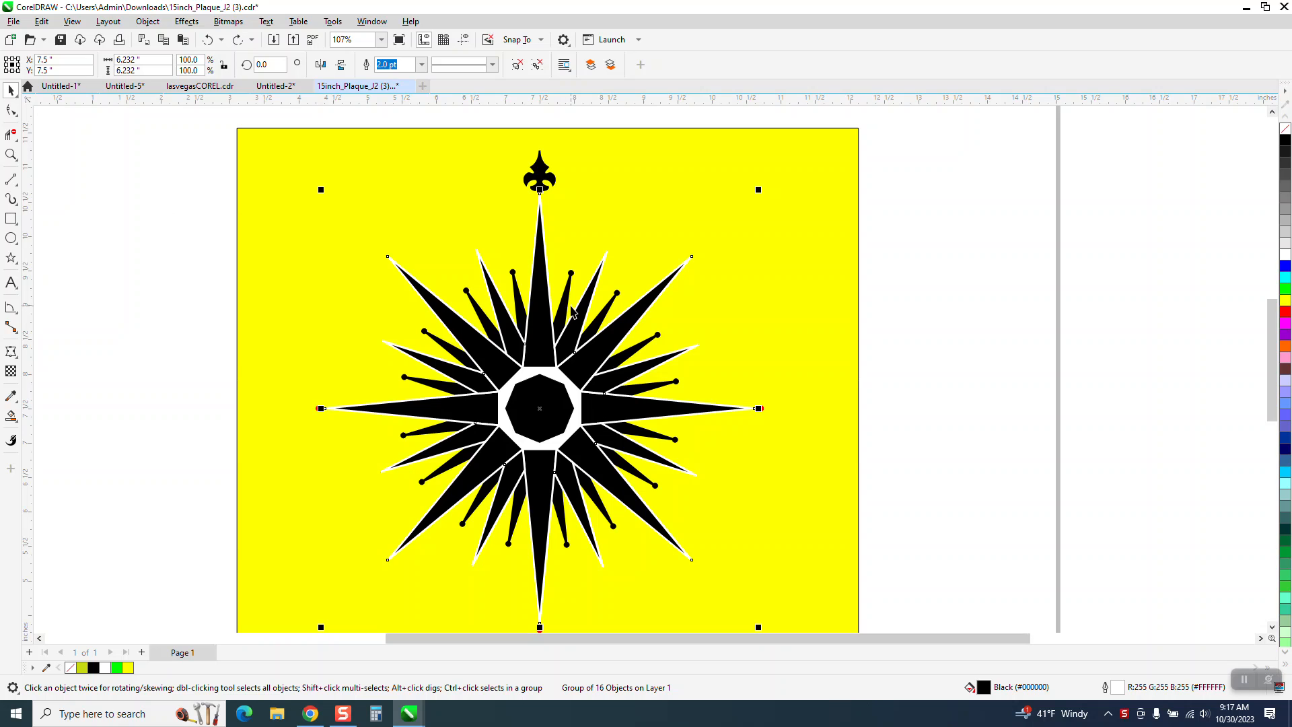
{"action": "scroll", "coordinate": [562, 306], "scroll_direction": "down", "scroll_amount": 1}
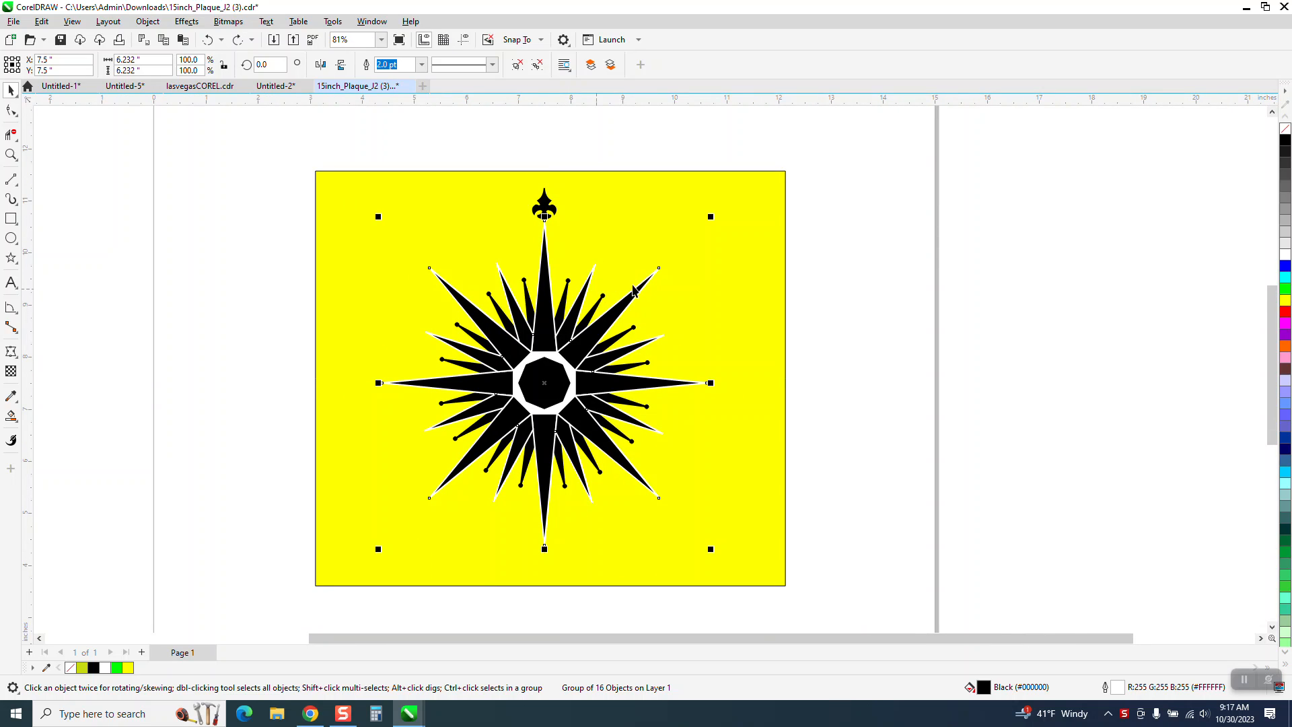
{"action": "left_click", "coordinate": [842, 293]}
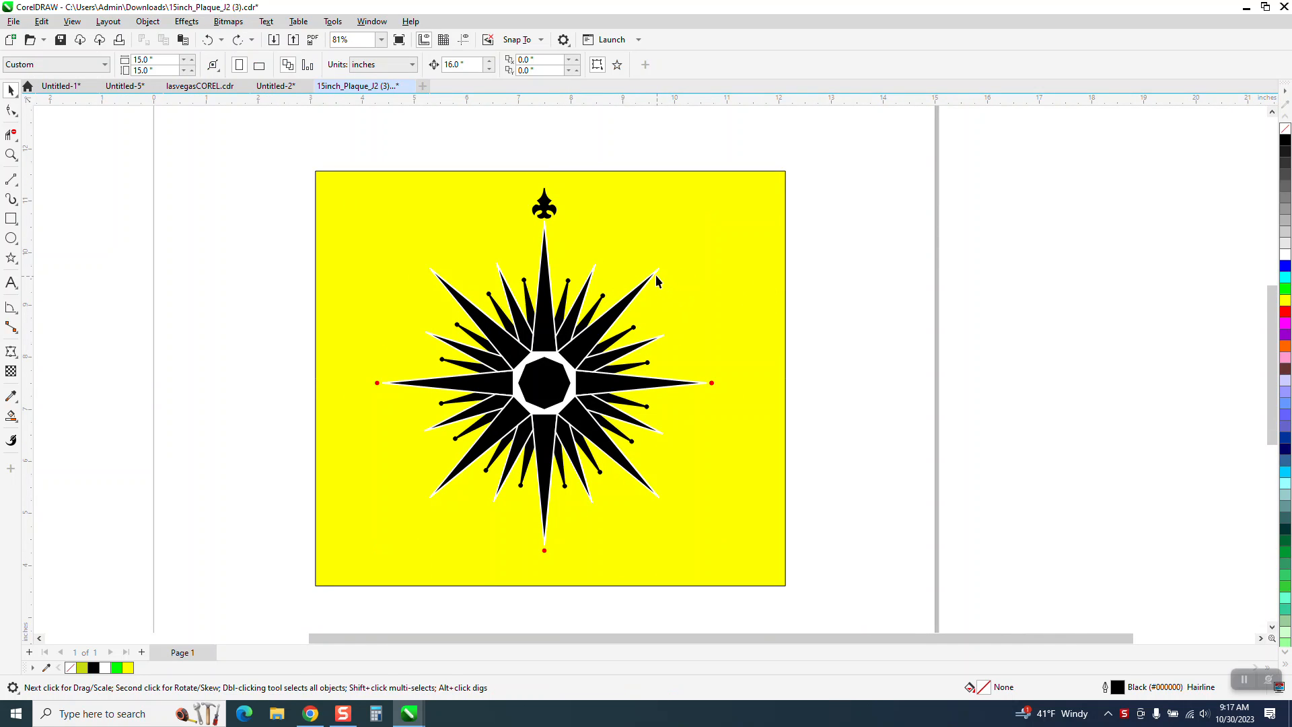
{"action": "left_click", "coordinate": [657, 273]}
{"action": "left_click_drag", "start_coordinate": [657, 273], "coordinate": [790, 274]}
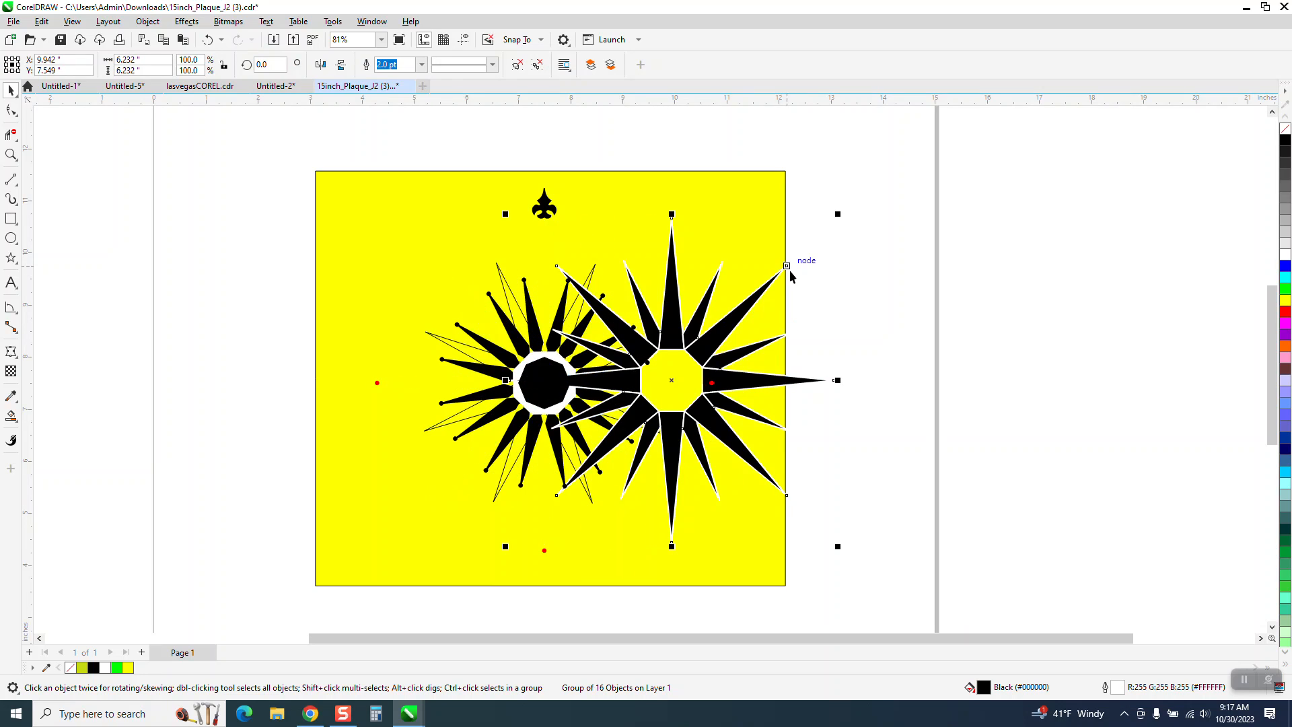
{"action": "left_click", "coordinate": [208, 41]}
{"action": "key", "text": "Right"}
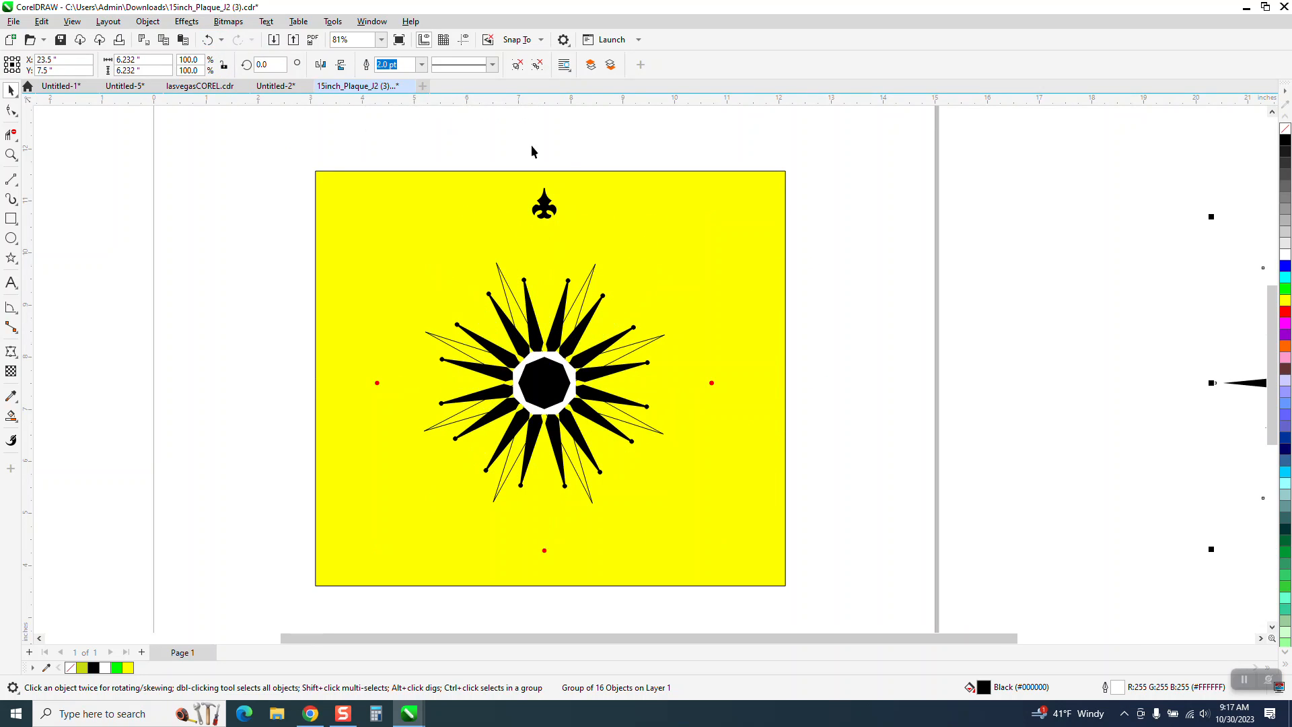
- Stretch the yellow background rectangle rightward to about 26.3 inches wide so it extends behind the relocated star
{"action": "scroll", "coordinate": [761, 366], "scroll_direction": "down", "scroll_amount": 2}
{"action": "left_click", "coordinate": [764, 365]}
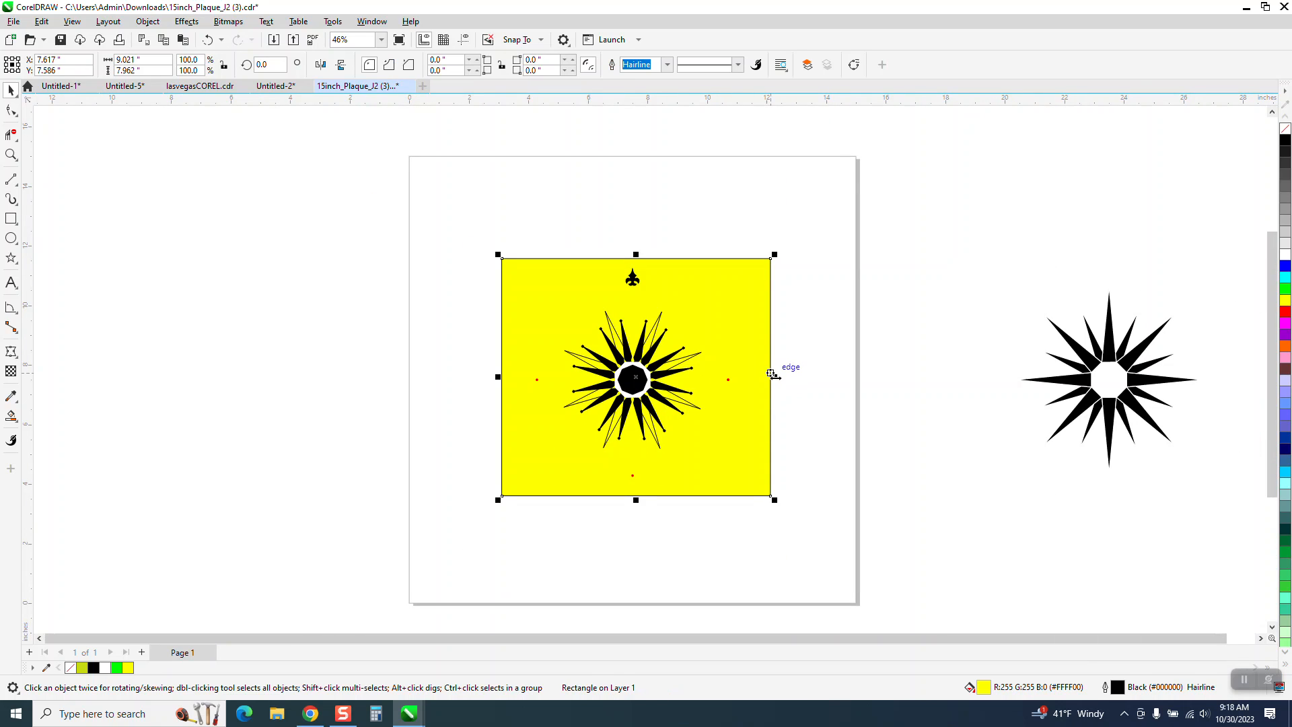
{"action": "left_click_drag", "start_coordinate": [780, 377], "coordinate": [1117, 381]}
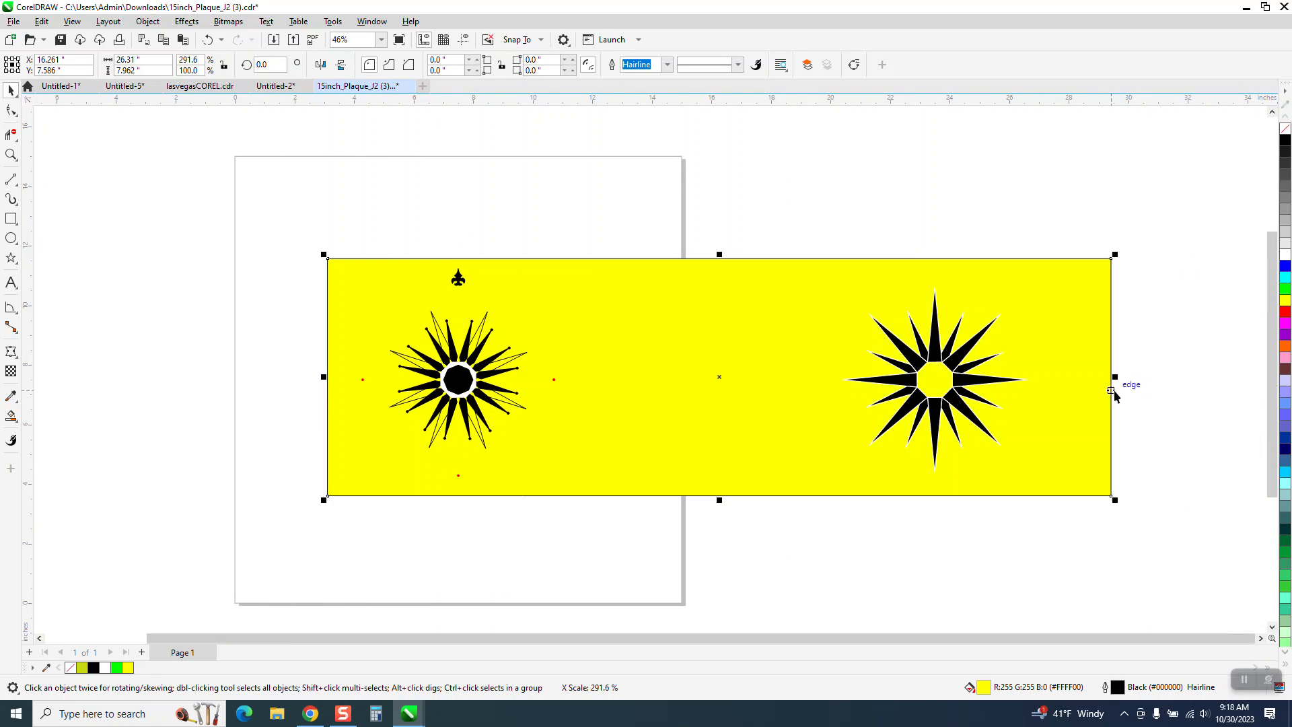
{"action": "left_click", "coordinate": [11, 155]}
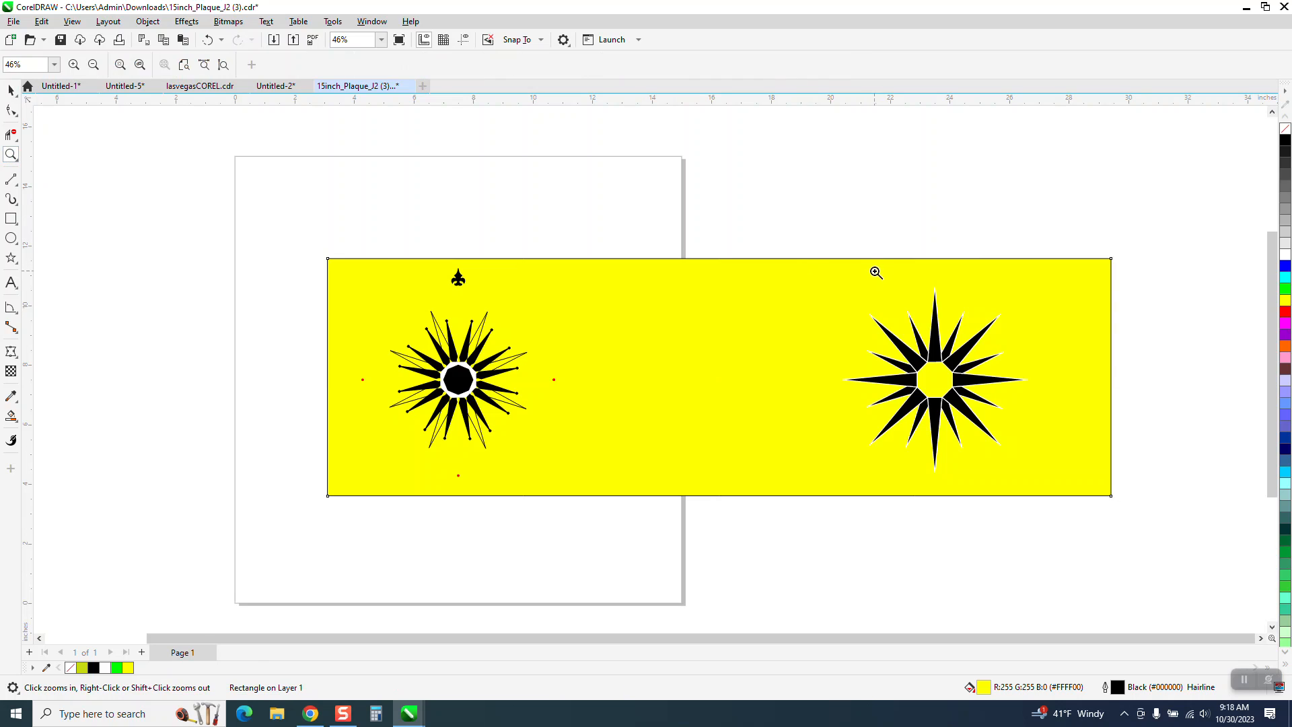
{"action": "left_click_drag", "start_coordinate": [866, 270], "coordinate": [1037, 487]}
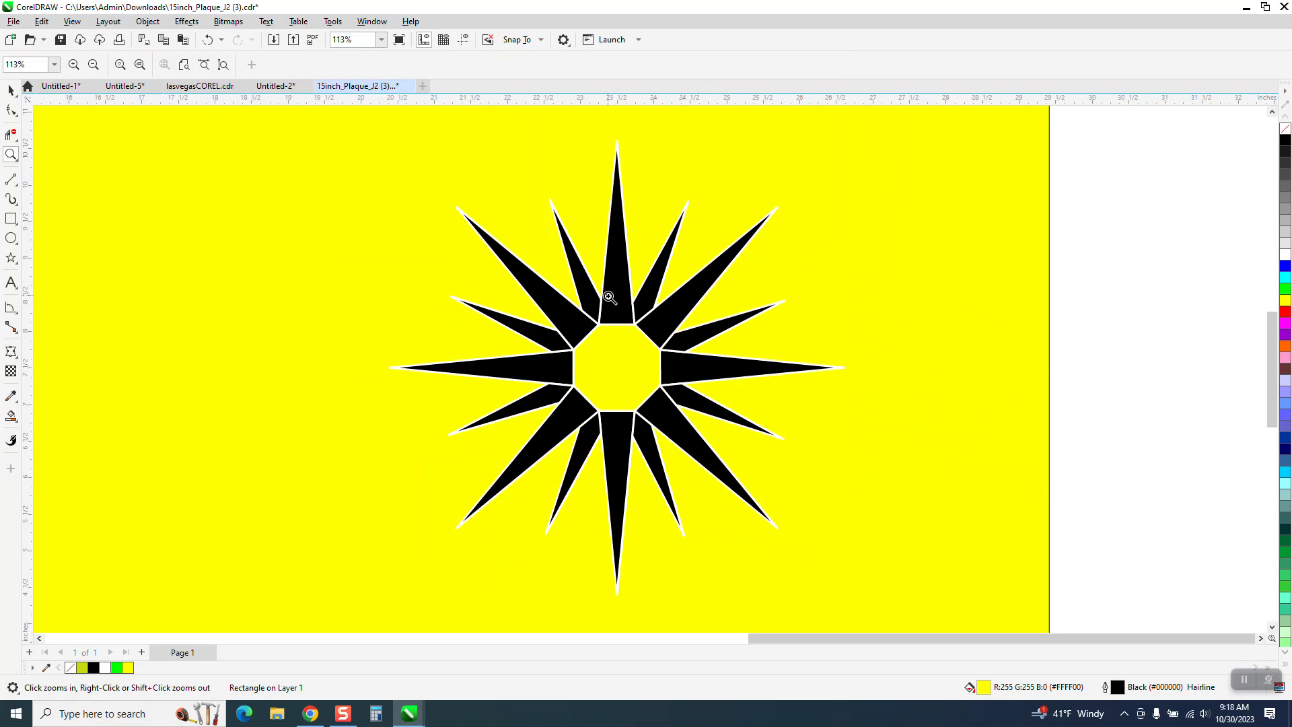
- Delete the unfilled eight-point star outline group from the original compass design
{"action": "scroll", "coordinate": [757, 305], "scroll_direction": "down", "scroll_amount": 3}
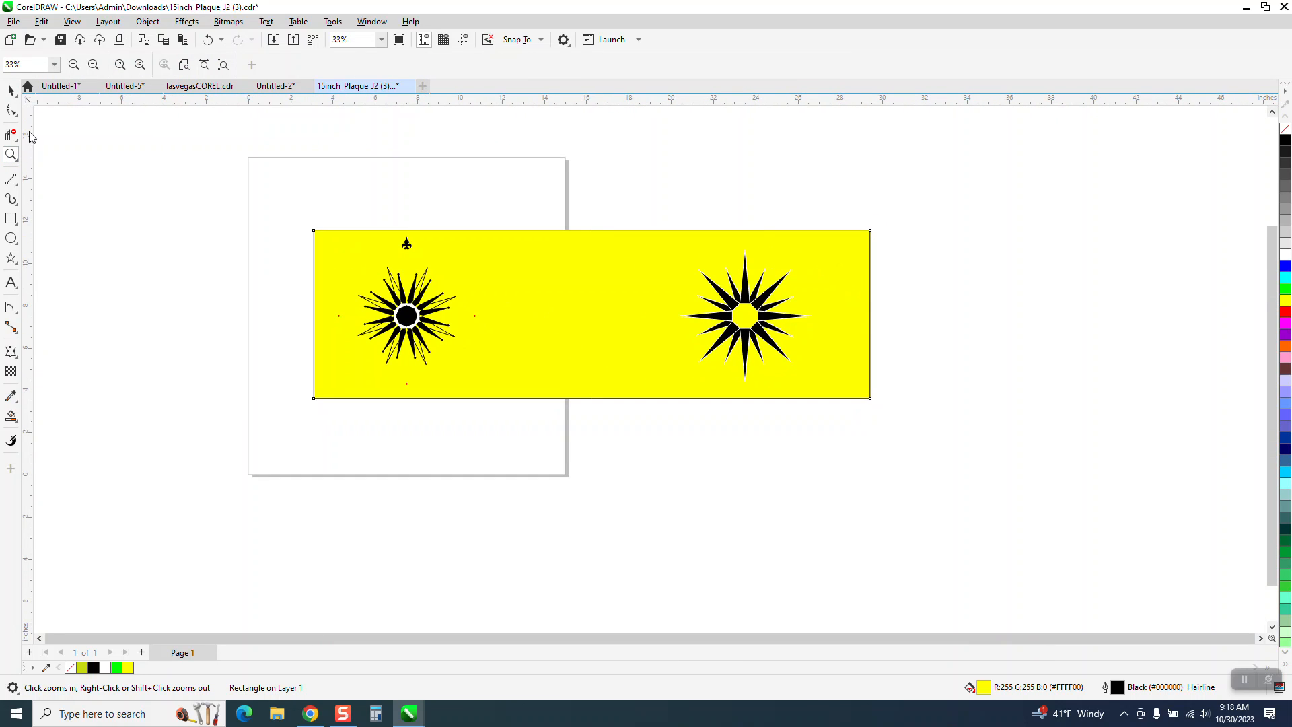
{"action": "left_click", "coordinate": [11, 89]}
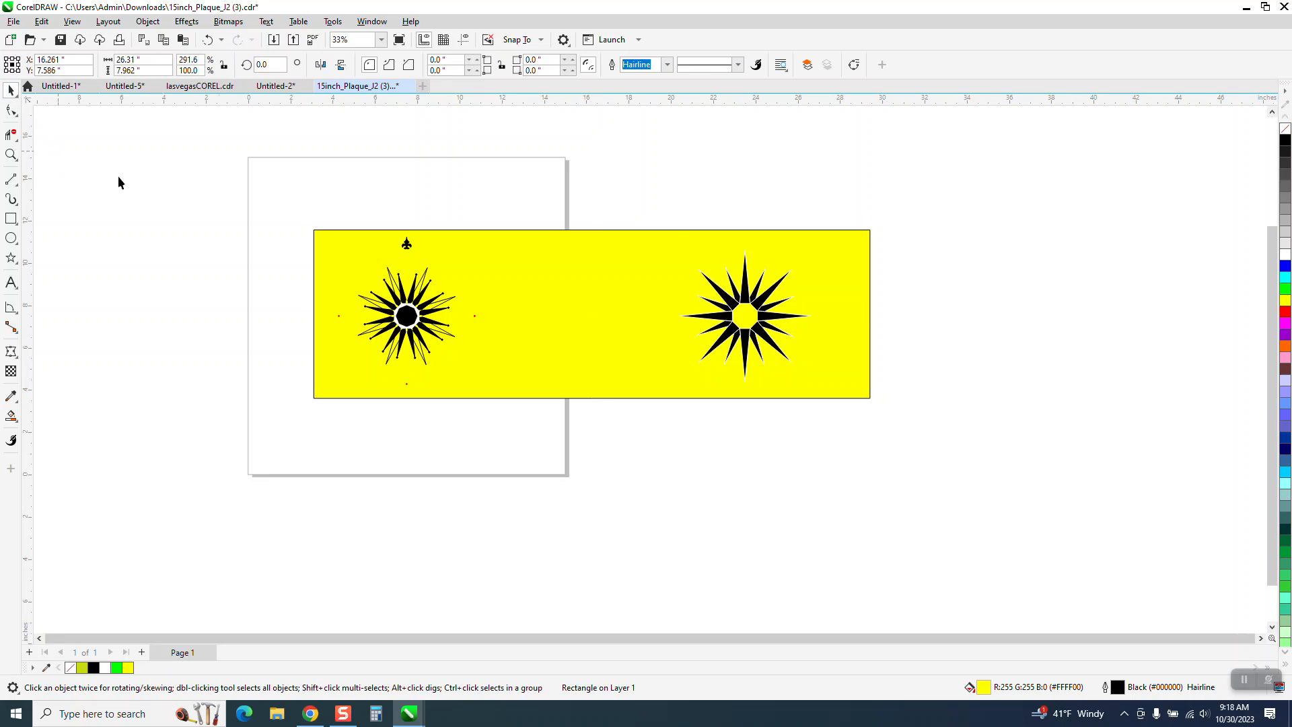
{"action": "left_click", "coordinate": [425, 272]}
{"action": "key", "text": "Left"}
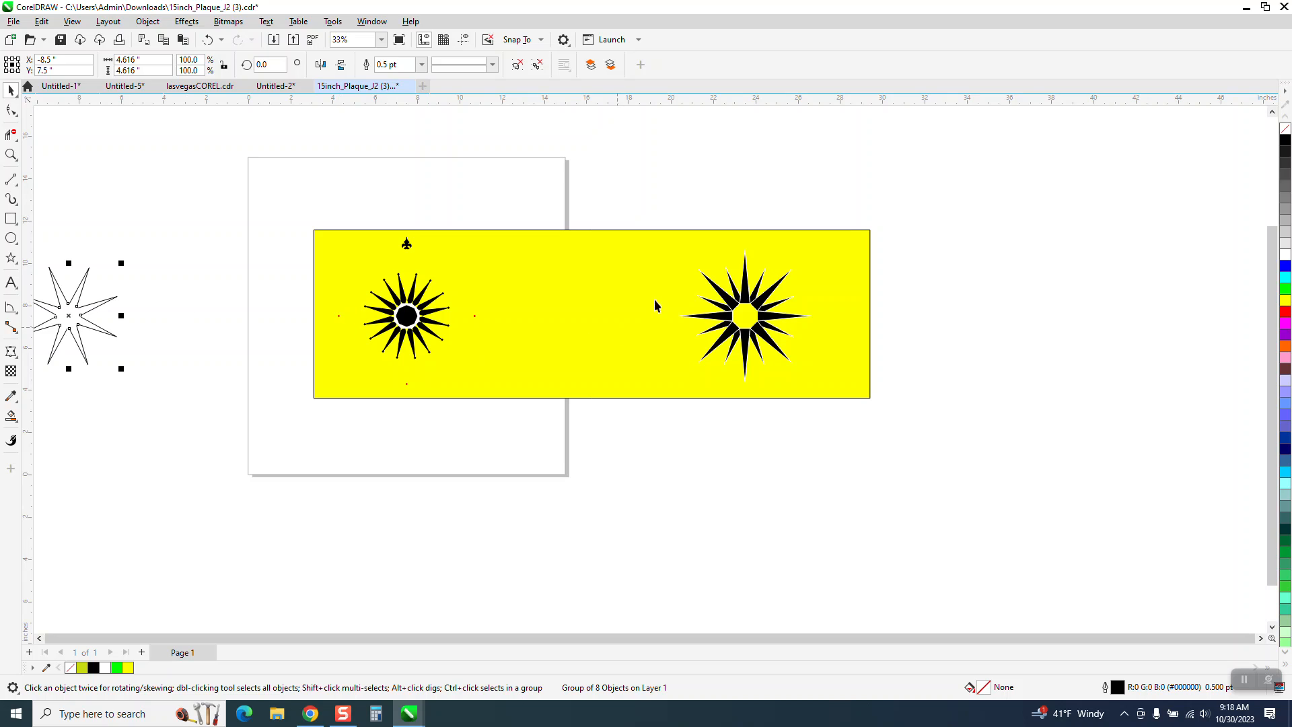
{"action": "key", "text": "Delete"}
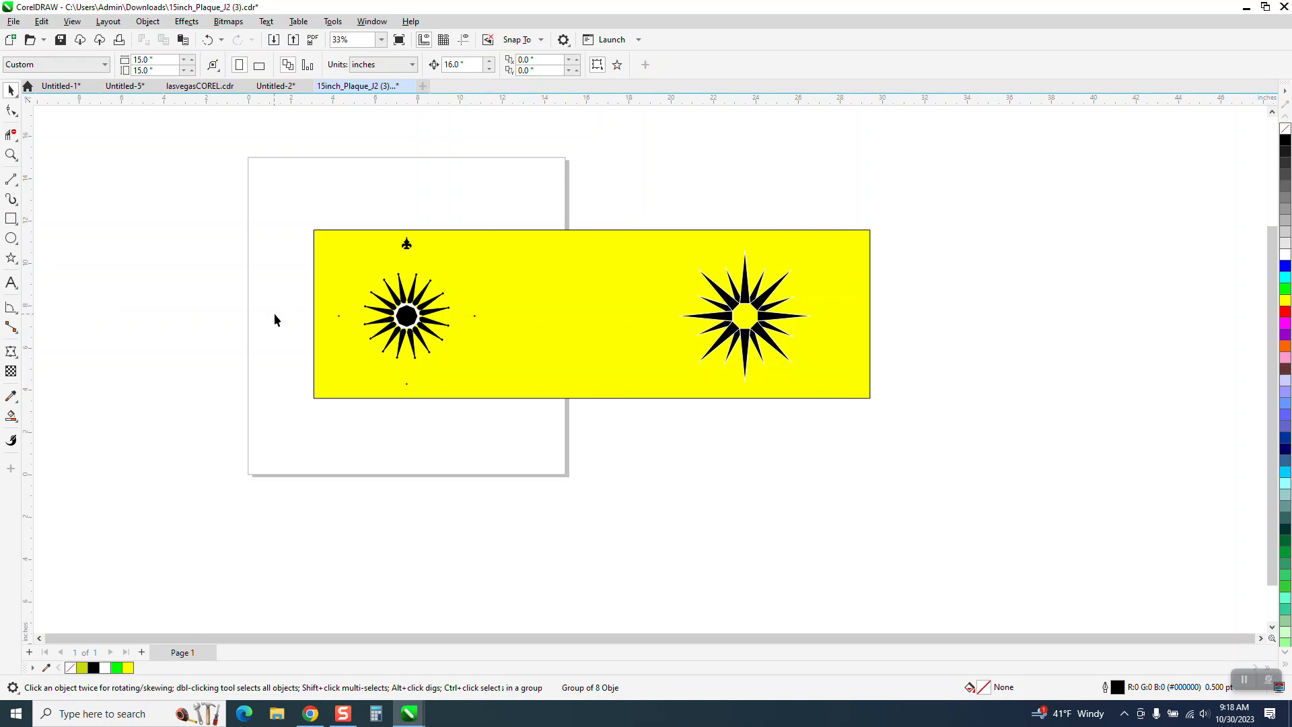
- Examine how the relocated star's points and white outlines meet around its octagonal center
{"action": "left_click_drag", "start_coordinate": [671, 242], "coordinate": [847, 408]}
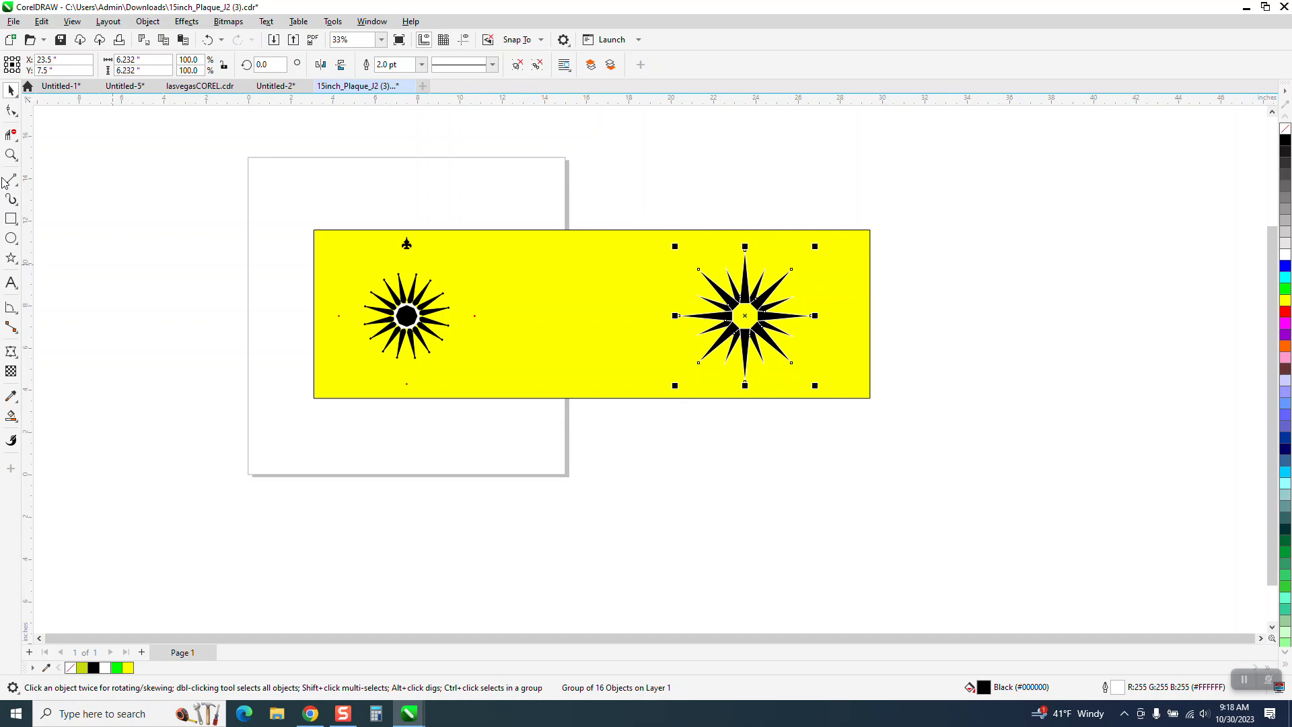
{"action": "left_click", "coordinate": [11, 154]}
{"action": "left_click_drag", "start_coordinate": [822, 382], "coordinate": [845, 402]}
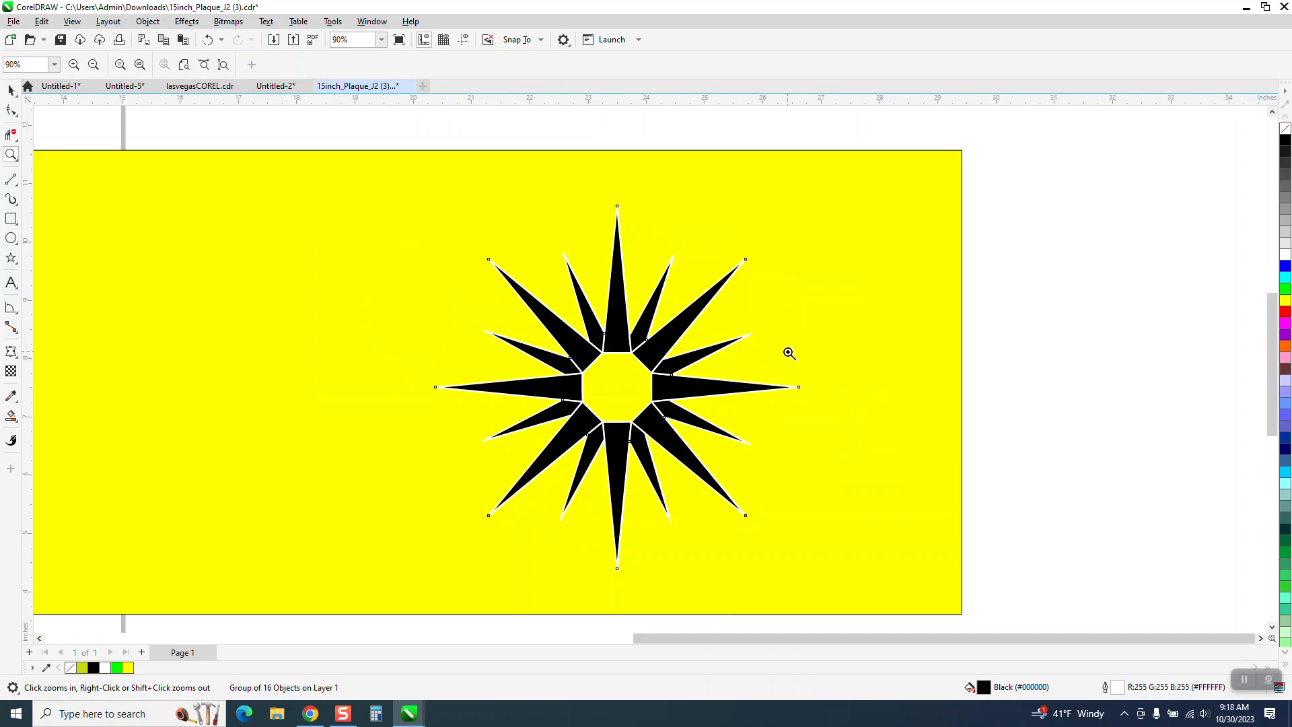
{"action": "left_click_drag", "start_coordinate": [632, 336], "coordinate": [662, 351]}
{"action": "scroll", "coordinate": [625, 277], "scroll_direction": "down", "scroll_amount": 8}
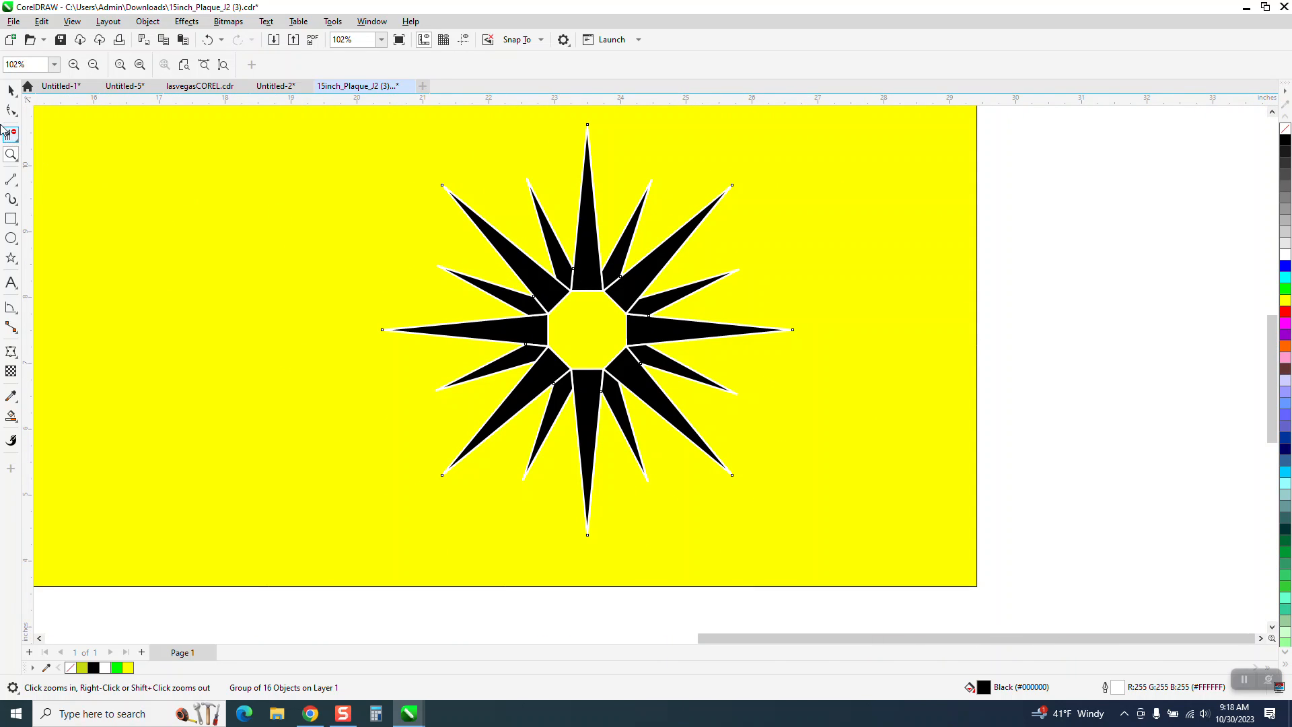
{"action": "left_click", "coordinate": [10, 89]}
{"action": "scroll", "coordinate": [605, 243], "scroll_direction": "down", "scroll_amount": 1}
{"action": "left_click", "coordinate": [888, 268]}
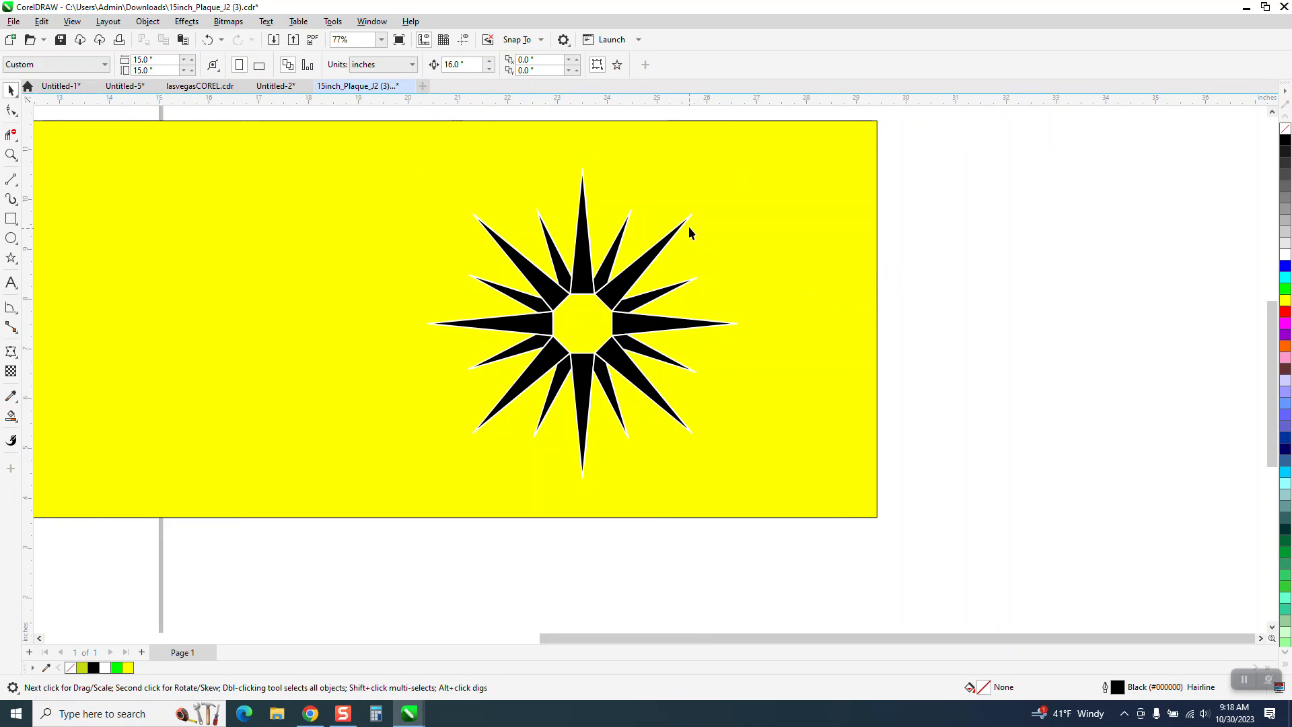
- Ungroup the relocated 16-piece star into separate curves
{"action": "left_click", "coordinate": [689, 217]}
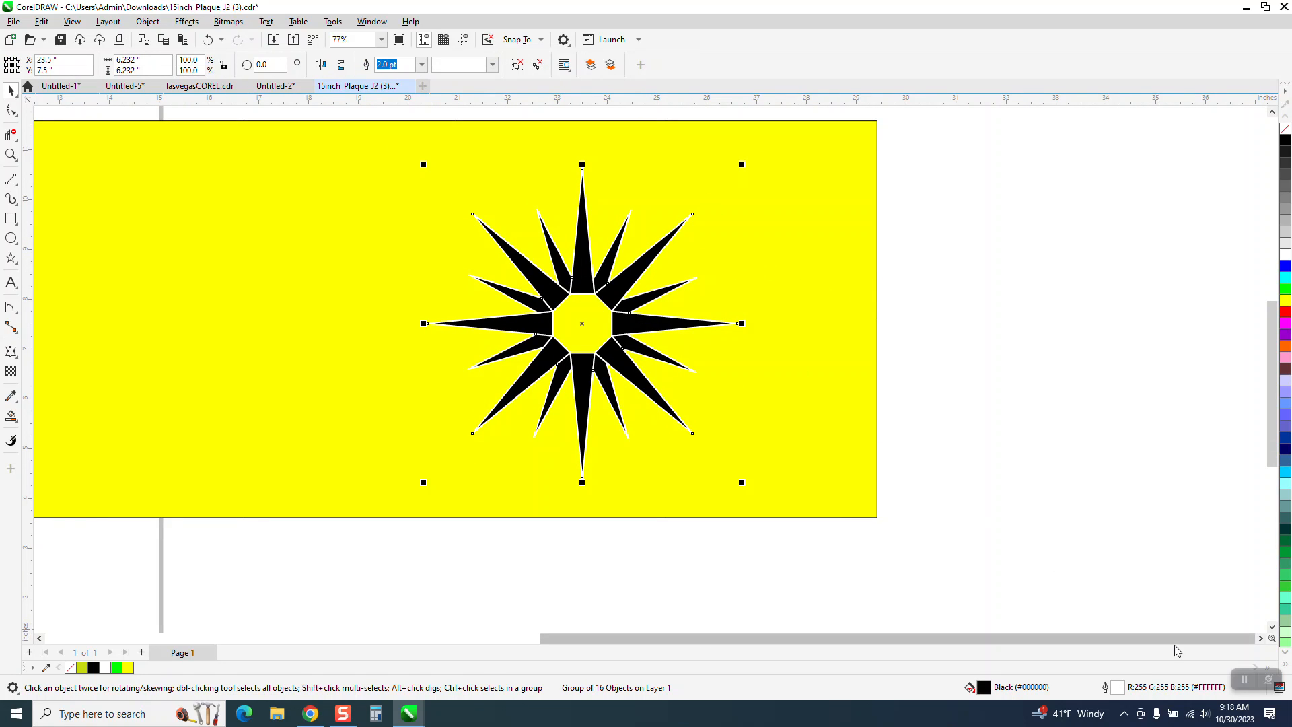
{"action": "left_click", "coordinate": [148, 21]}
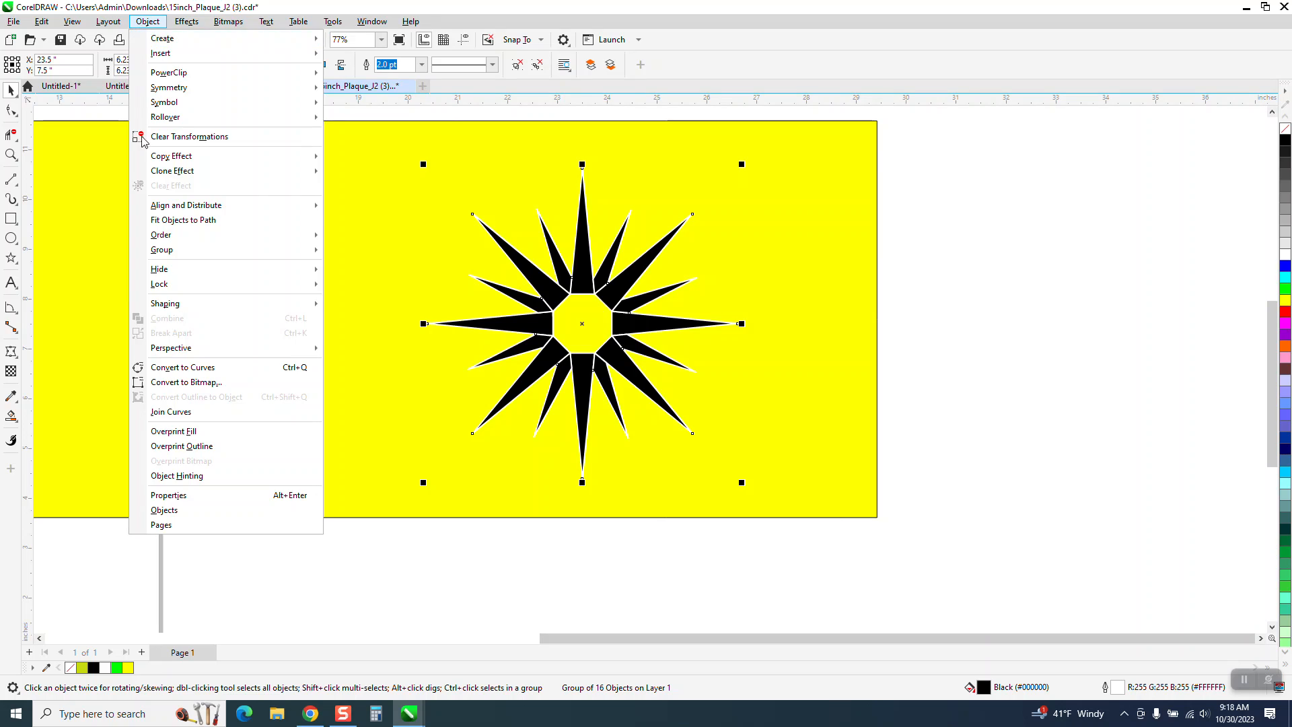
{"action": "mouse_move", "coordinate": [179, 253]}
{"action": "left_click", "coordinate": [385, 269]}
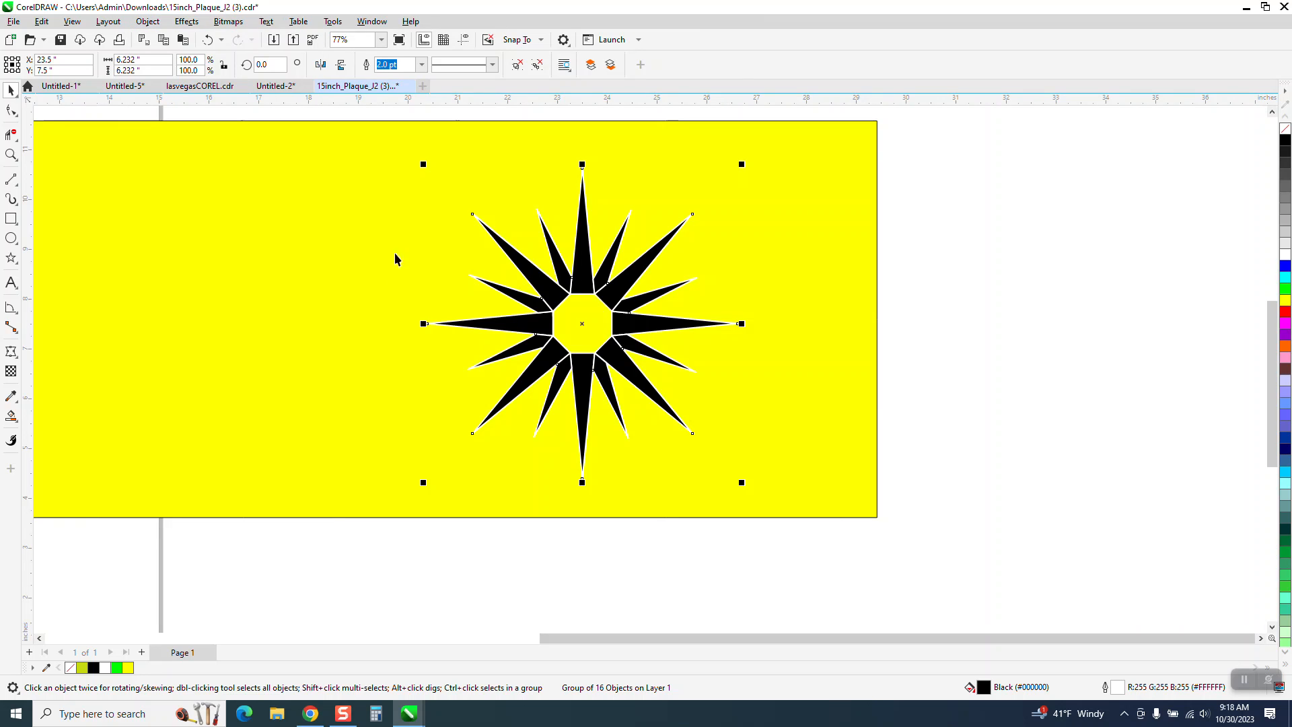
{"action": "left_click", "coordinate": [958, 219]}
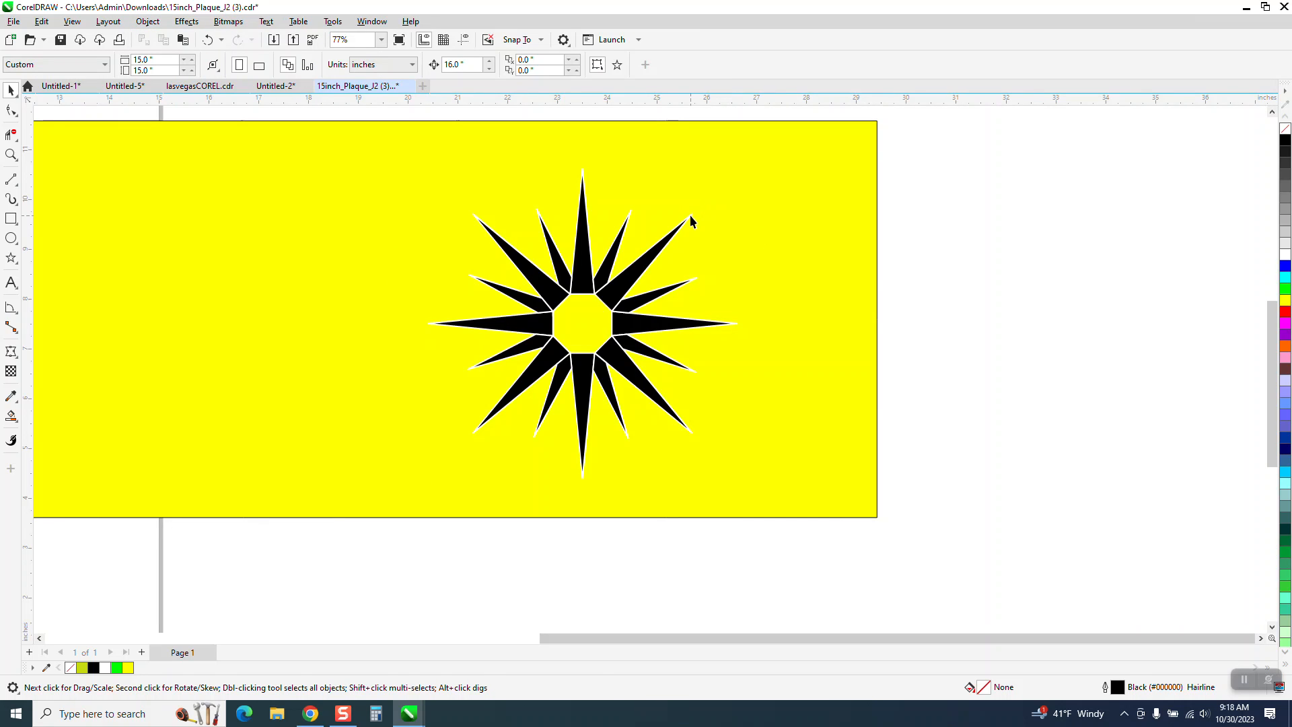
- Move the star's upper-right long spike 16 inches to the right and undo the move
{"action": "left_click", "coordinate": [690, 216]}
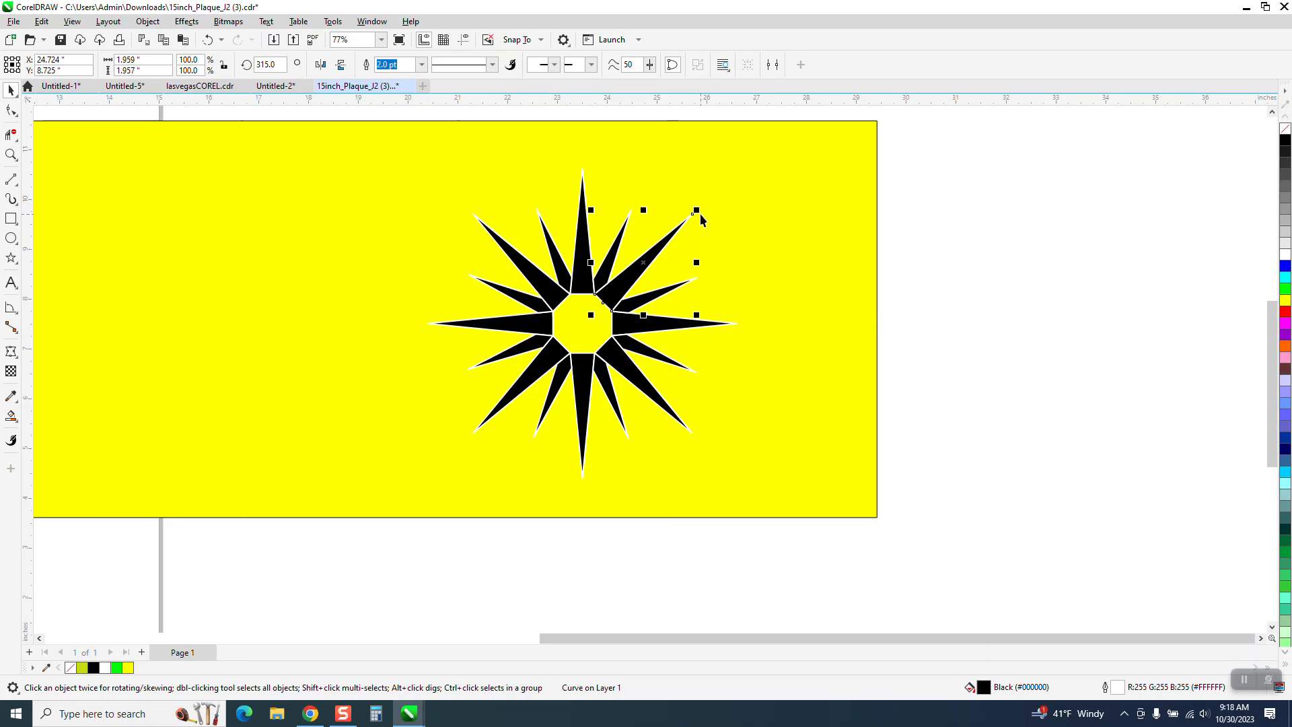
{"action": "key", "text": "Right"}
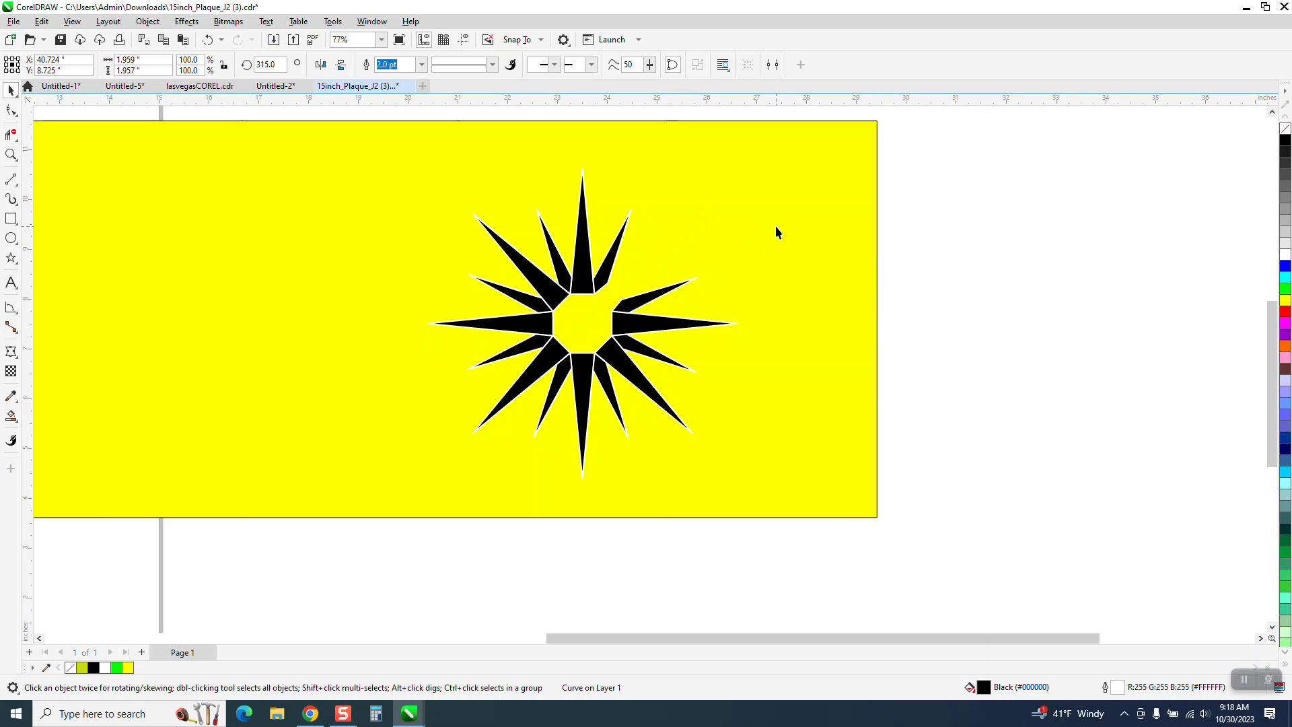
{"action": "key", "text": "ctrl+z"}
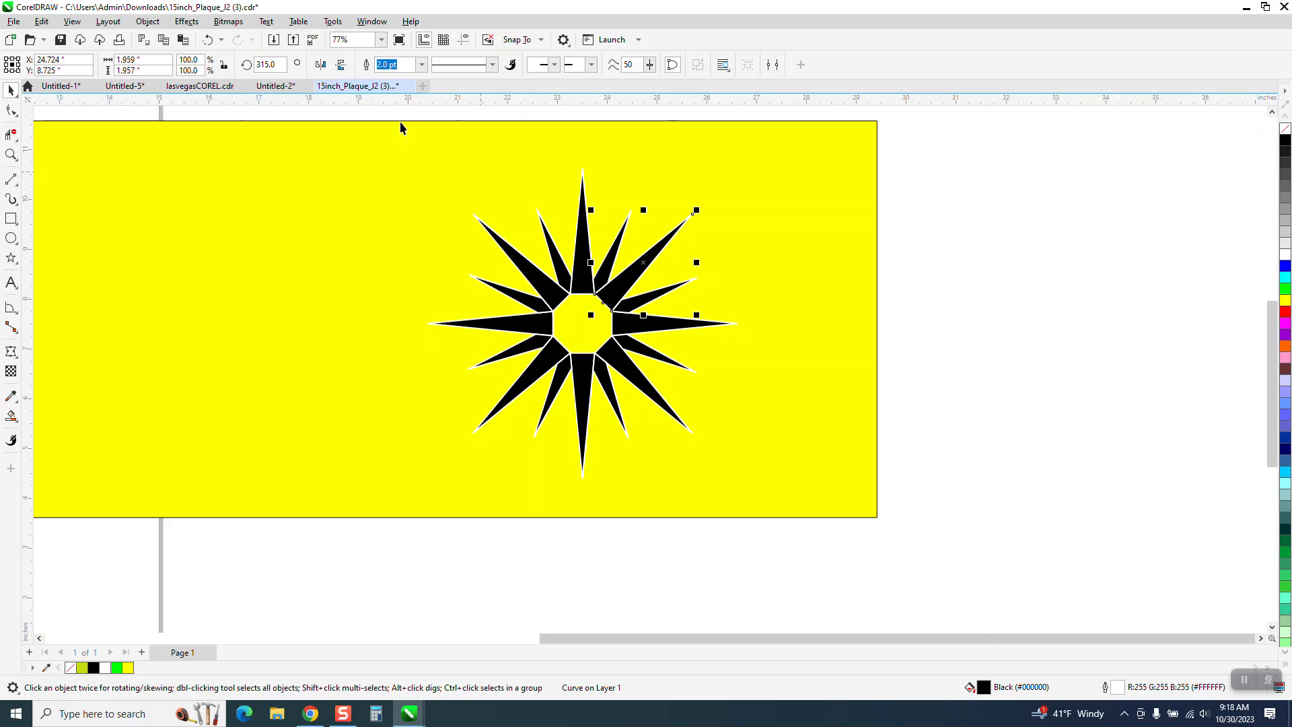
{"action": "left_click_drag", "start_coordinate": [404, 119], "coordinate": [806, 530]}
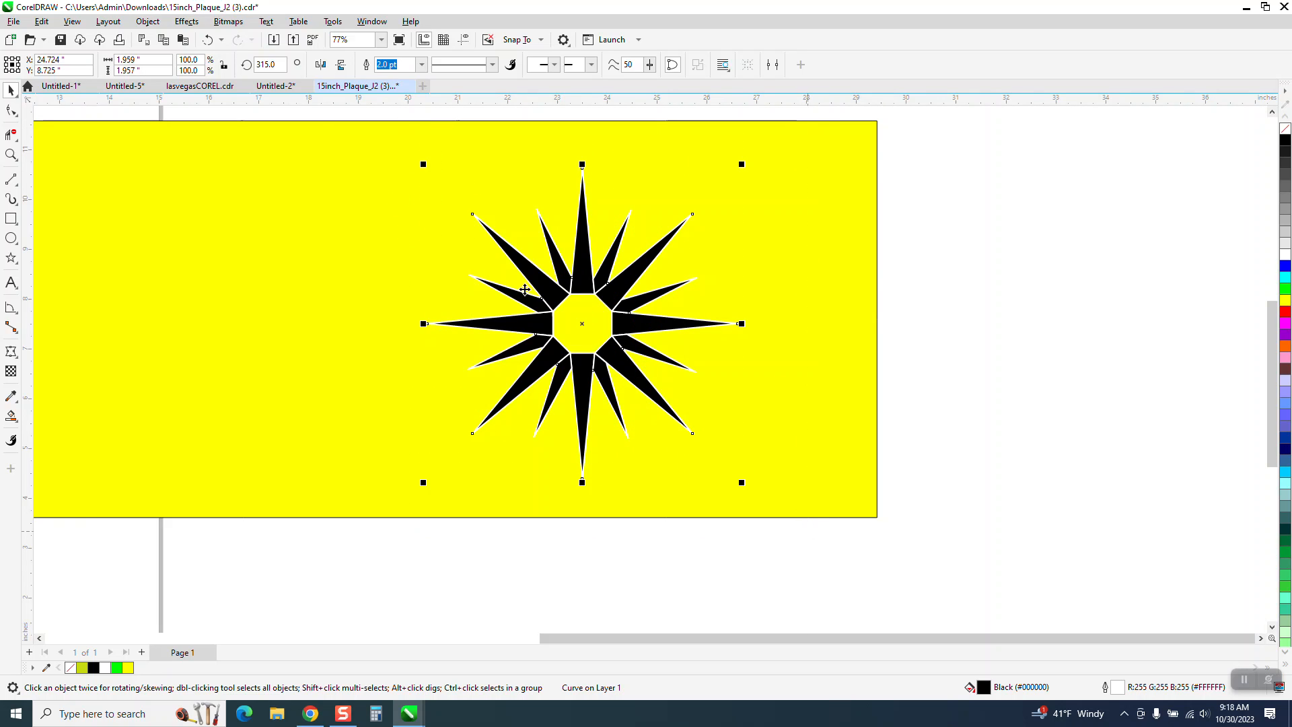
{"action": "left_click", "coordinate": [147, 21]}
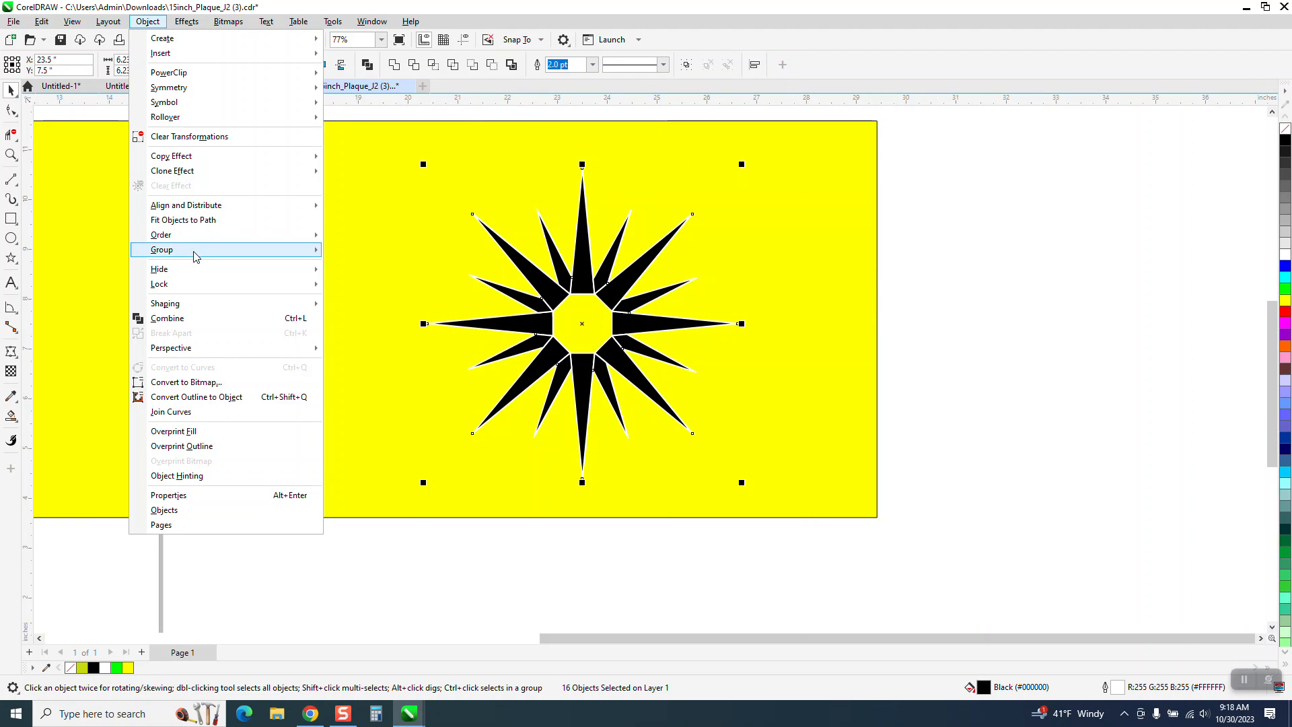
{"action": "mouse_move", "coordinate": [195, 255]}
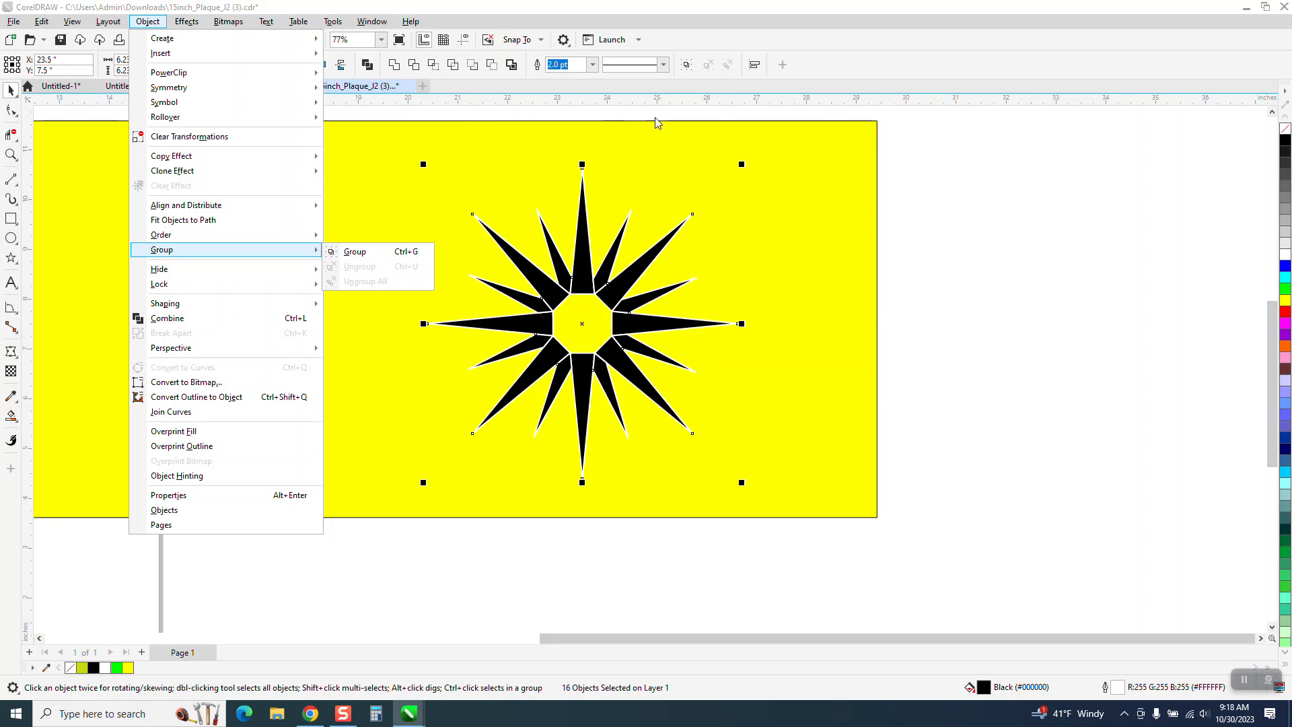
{"action": "left_click", "coordinate": [943, 130]}
{"action": "left_click", "coordinate": [675, 240]}
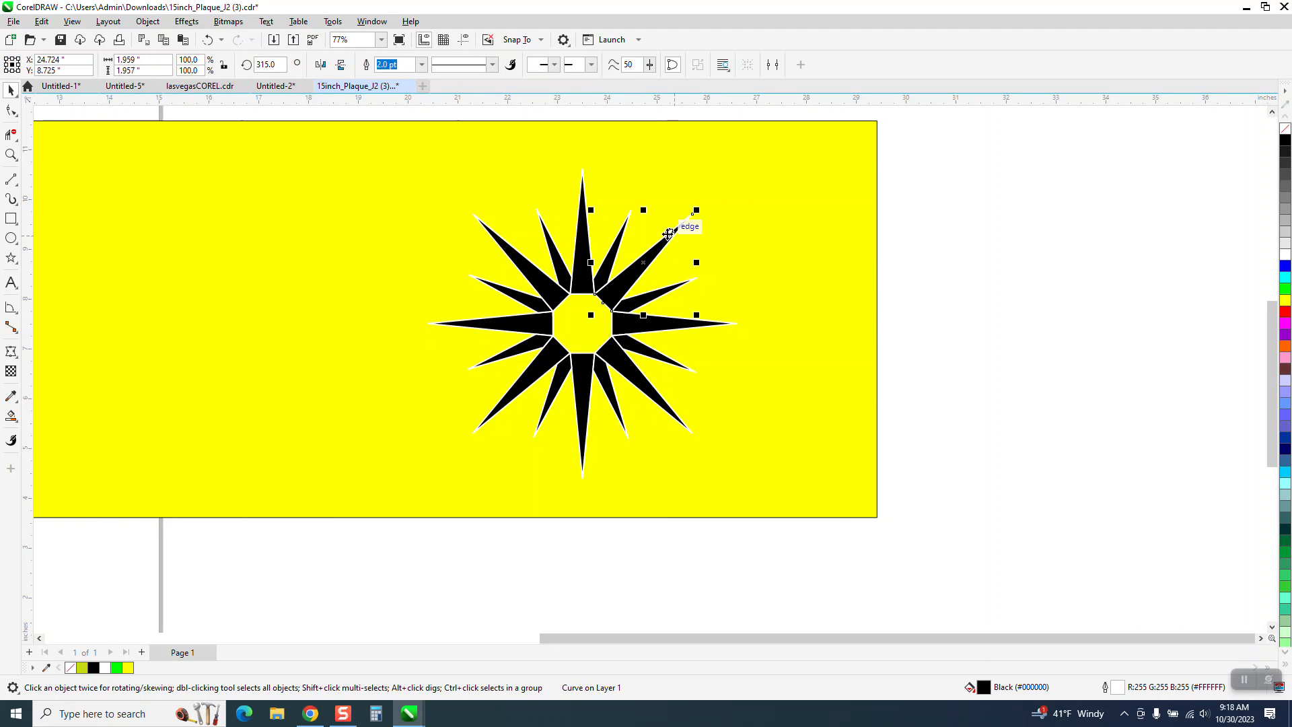
{"action": "left_click", "coordinate": [148, 21]}
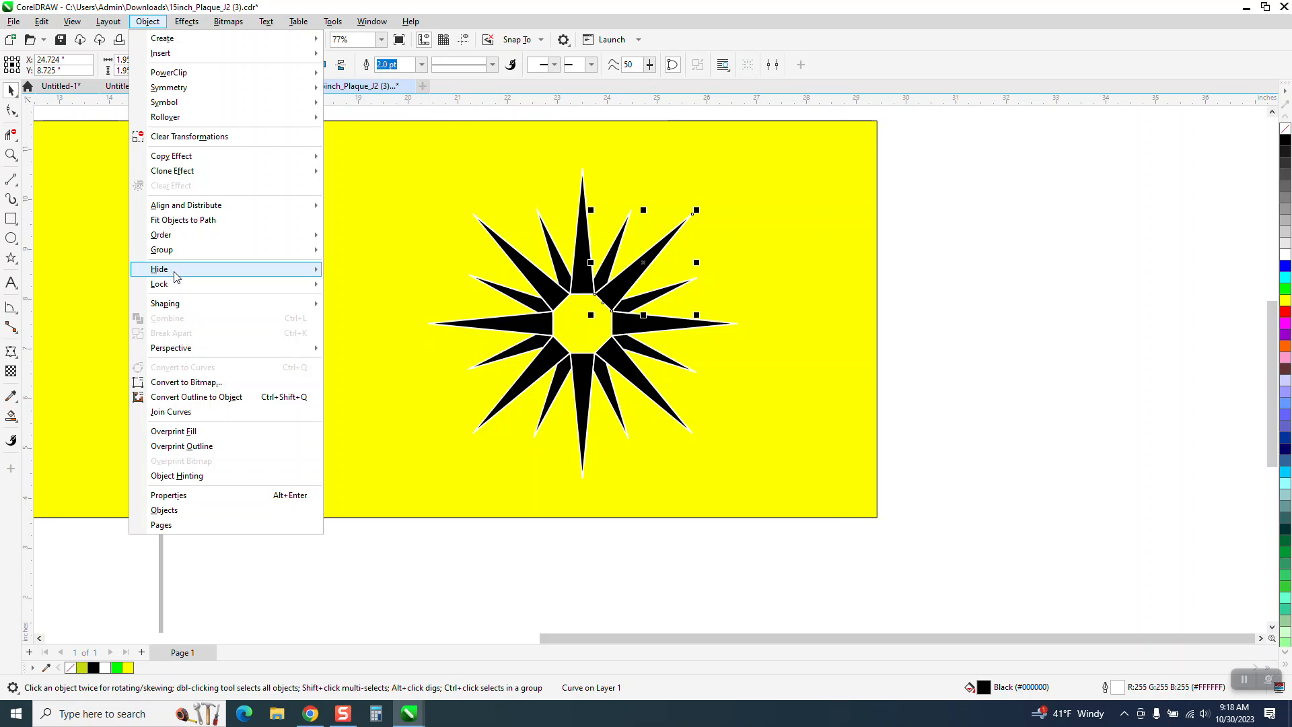
{"action": "mouse_move", "coordinate": [174, 254]}
{"action": "left_click", "coordinate": [944, 306]}
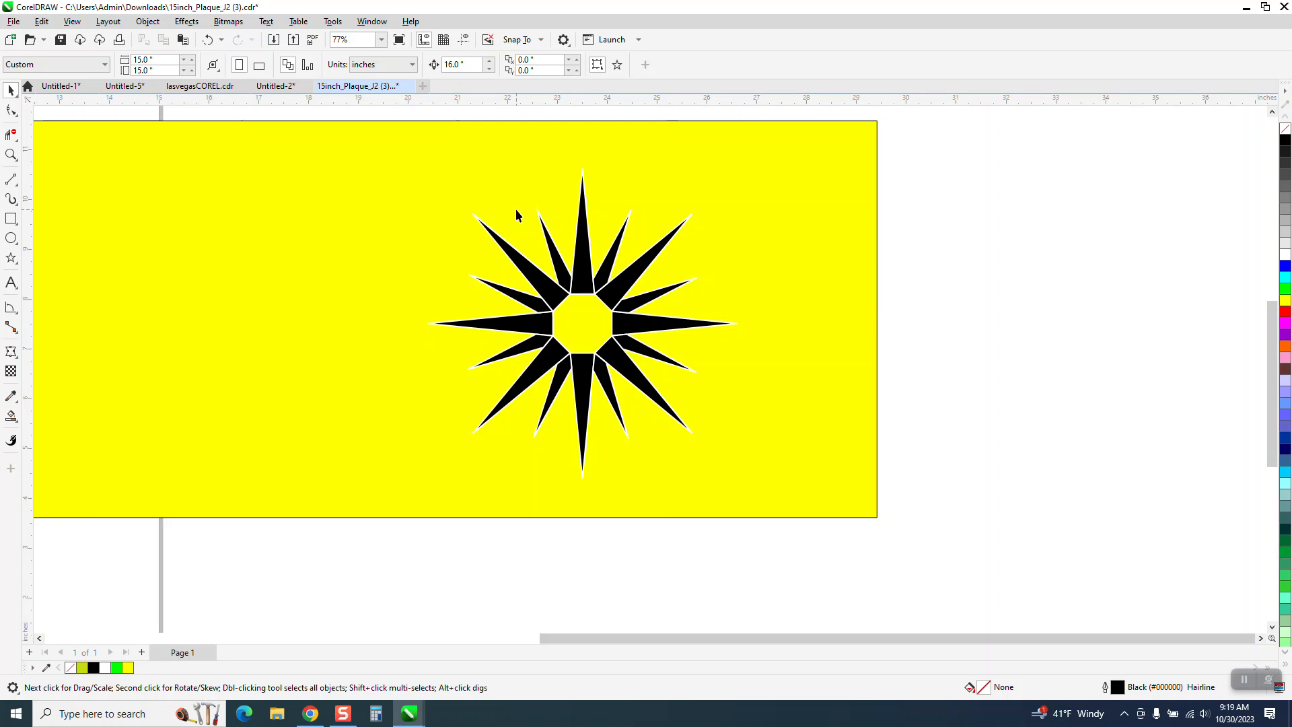
- Move the yellow background rectangle about 4.6 inches to the right, keeping it behind the relocated star
{"action": "left_click_drag", "start_coordinate": [400, 149], "coordinate": [628, 150]}
{"action": "left_click_drag", "start_coordinate": [442, 120], "coordinate": [732, 466]}
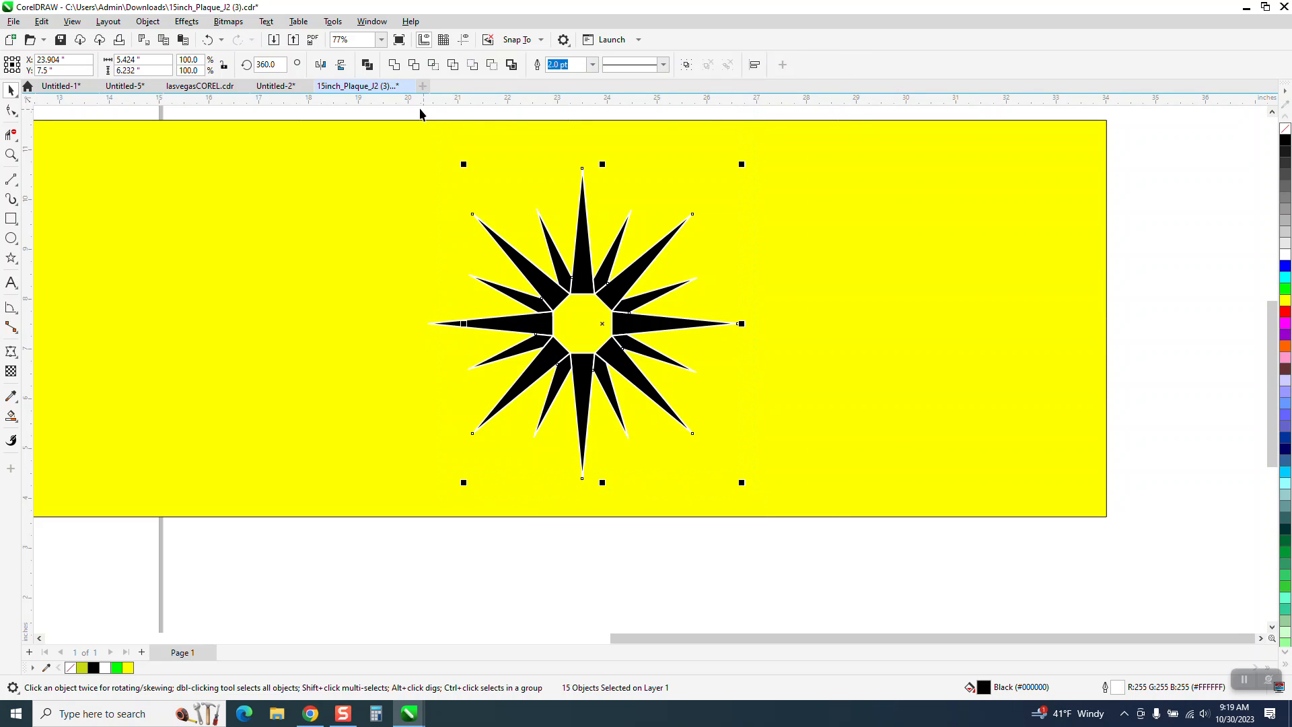
{"action": "left_click_drag", "start_coordinate": [402, 110], "coordinate": [688, 436]}
{"action": "left_click_drag", "start_coordinate": [770, 496], "coordinate": [771, 496]}
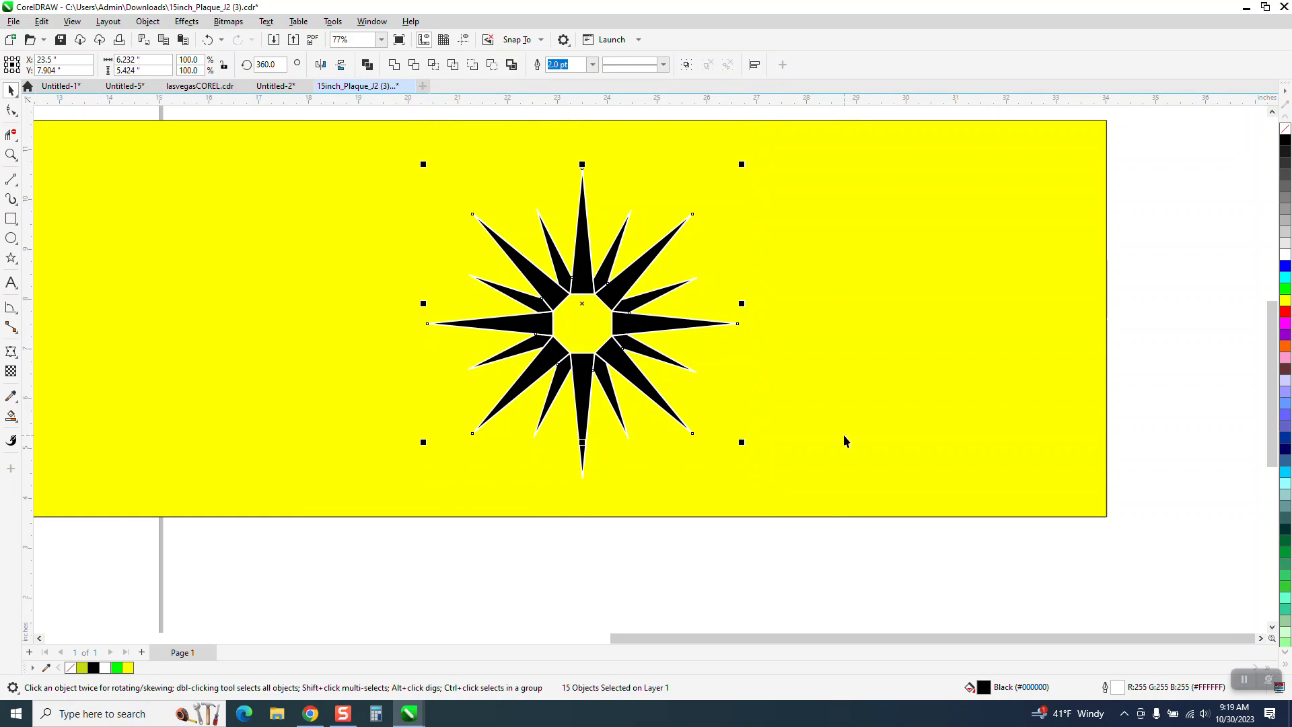
{"action": "key", "text": "ctrl+d"}
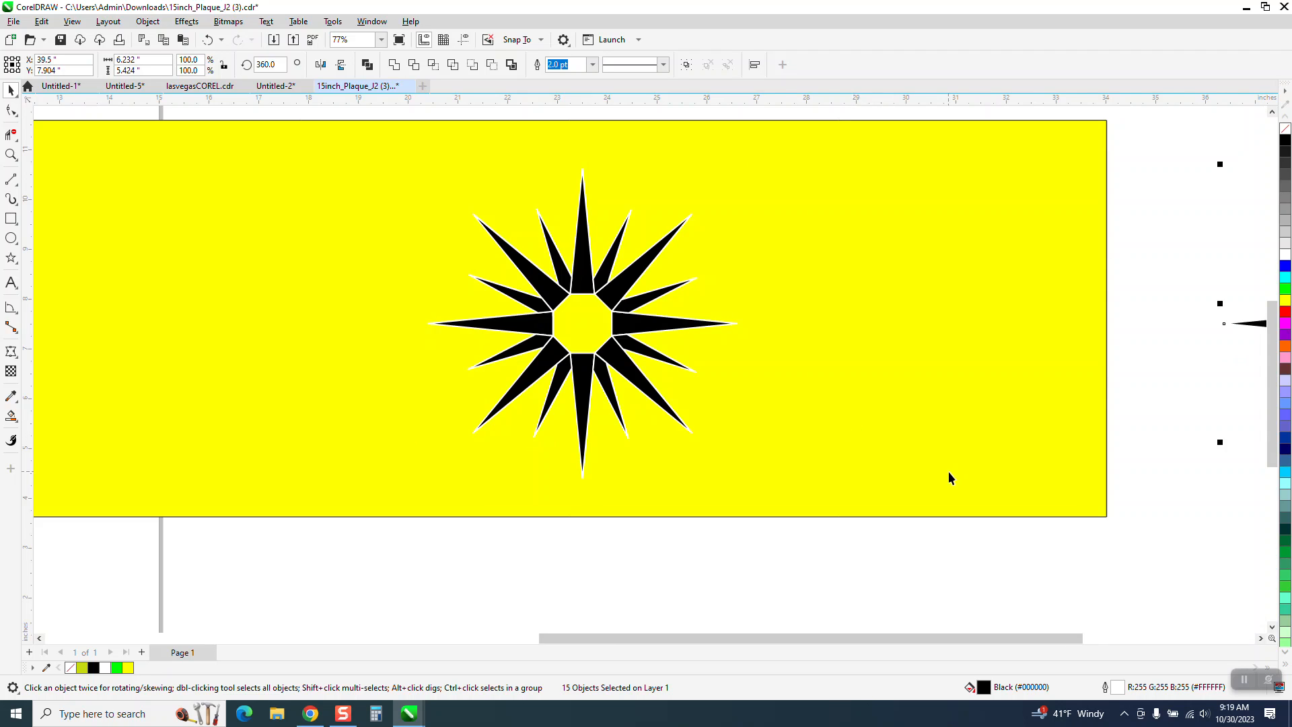
{"action": "scroll", "coordinate": [948, 471], "scroll_direction": "down", "scroll_amount": 3}
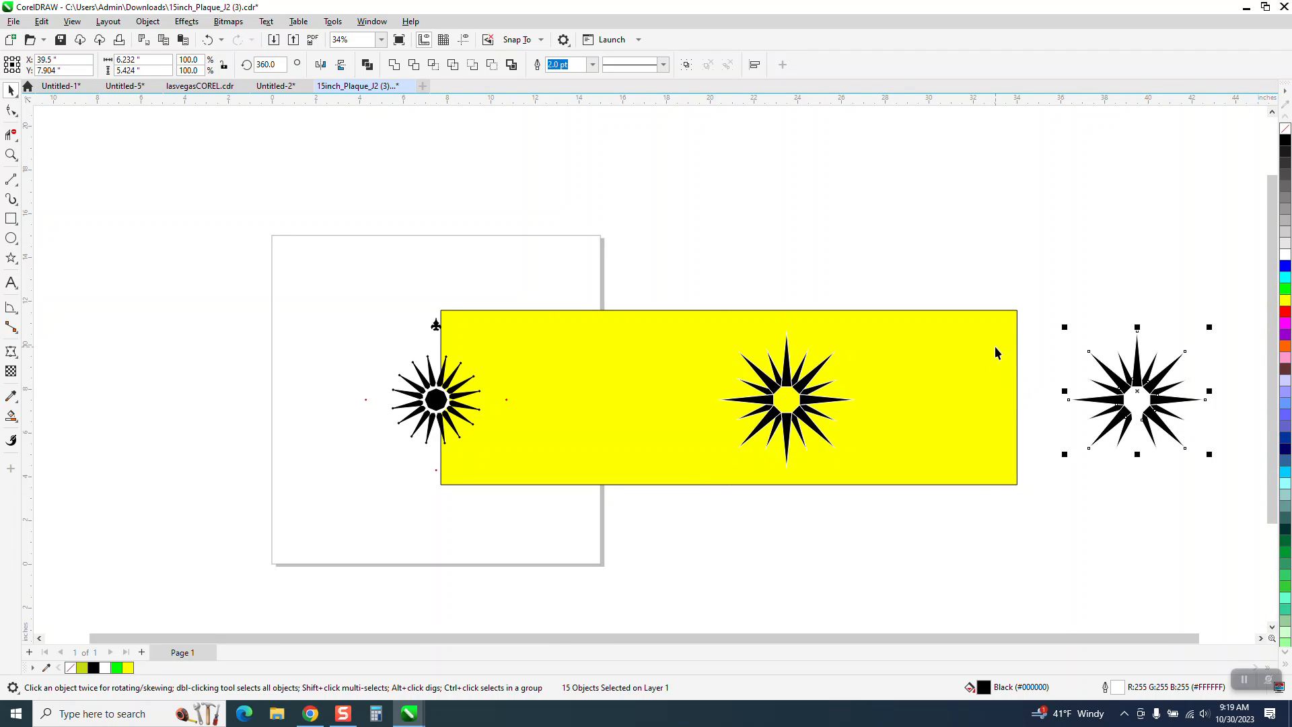
{"action": "key", "text": "XF86Calculator"}
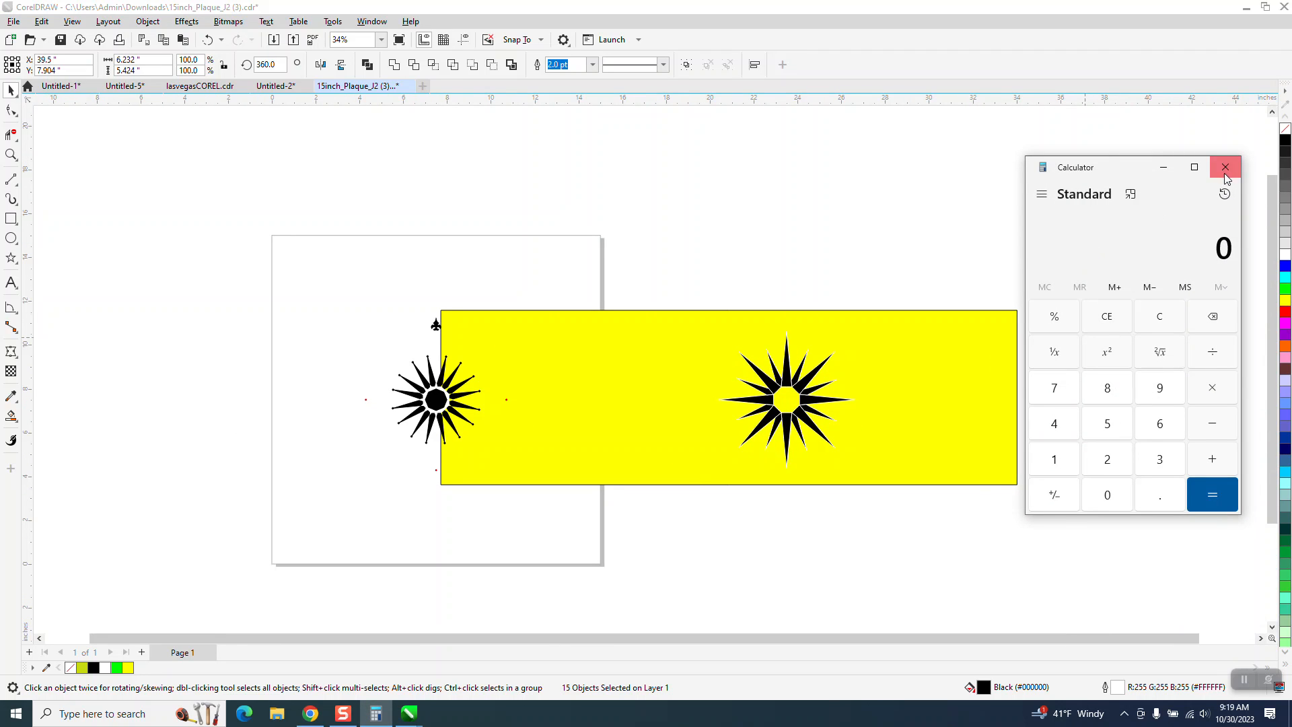
{"action": "left_click", "coordinate": [1226, 168]}
{"action": "left_click_drag", "start_coordinate": [1059, 282], "coordinate": [1211, 481]}
{"action": "key", "text": "Delete"}
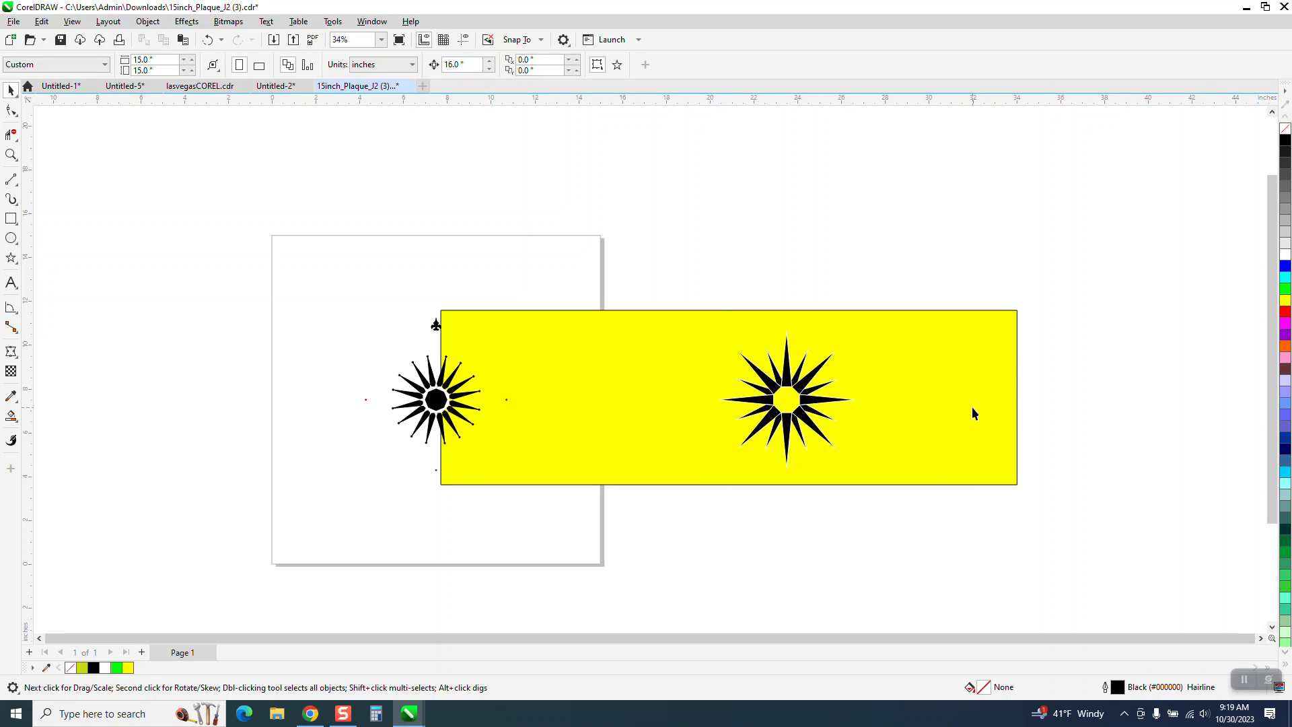
- Set the nudge distance to 7 inches and place a duplicate of the whole 16-piece star 7 inches to the right
{"action": "left_click", "coordinate": [770, 360]}
{"action": "left_click_drag", "start_coordinate": [702, 285], "coordinate": [858, 486]}
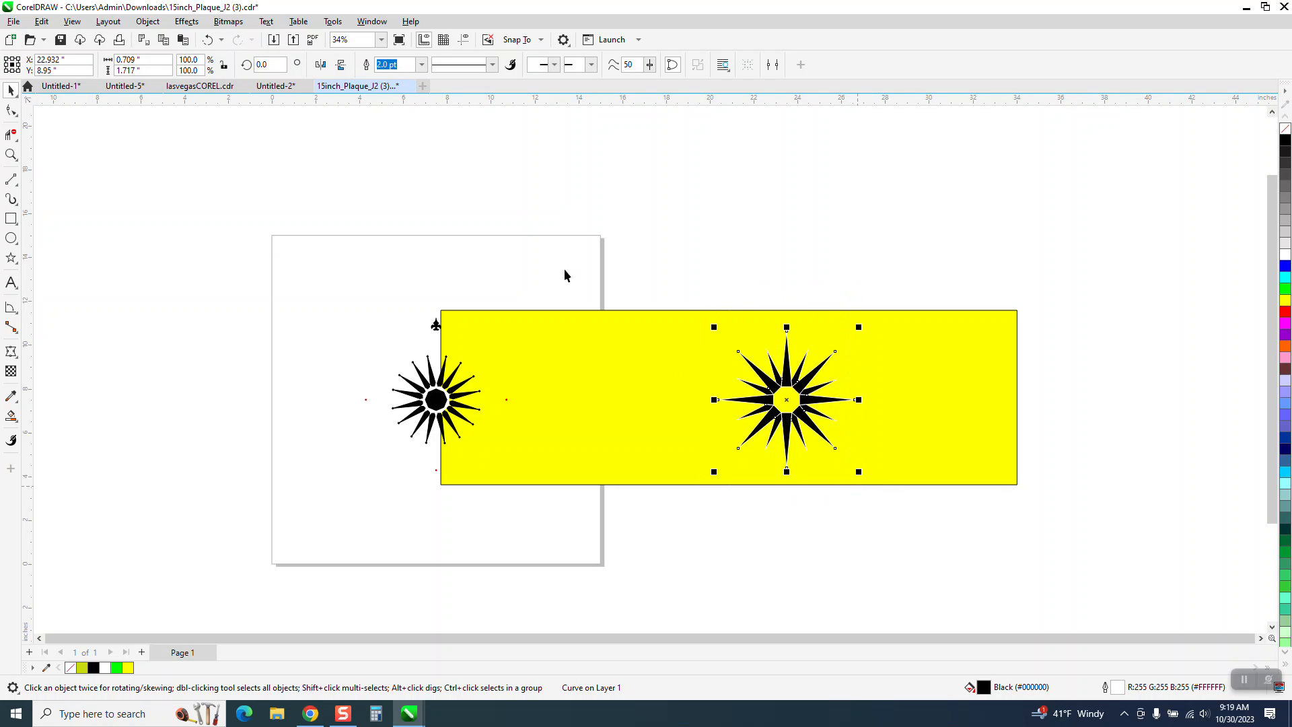
{"action": "left_click", "coordinate": [534, 182]}
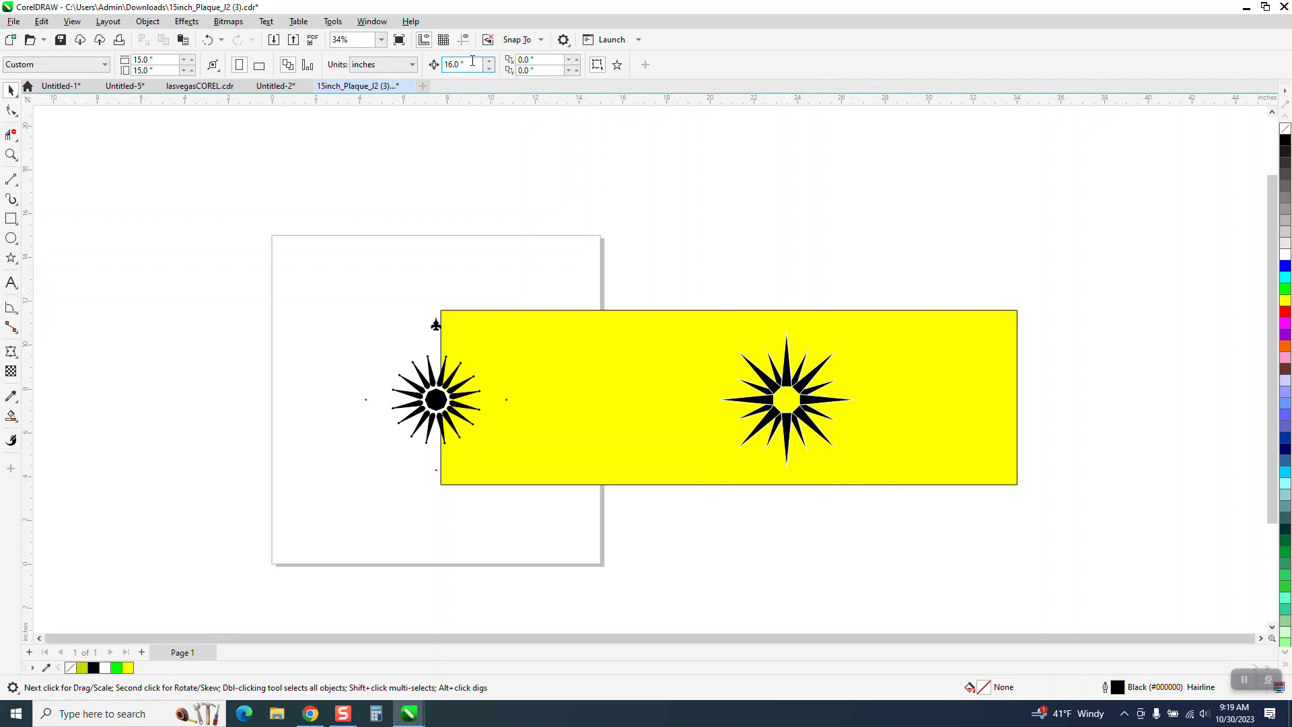
{"action": "type", "text": "7"}
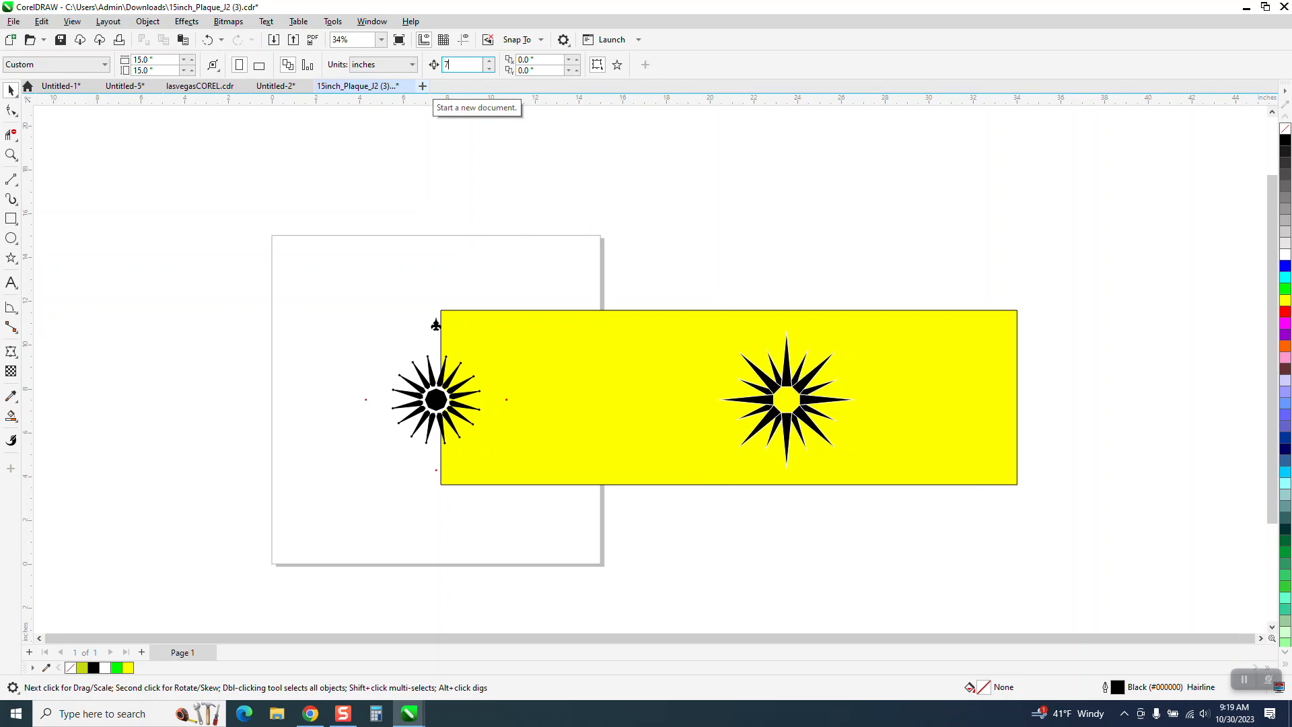
{"action": "key", "text": "Return"}
{"action": "left_click_drag", "start_coordinate": [836, 474], "coordinate": [839, 476]}
{"action": "key", "text": "ctrl+d"}
{"action": "key", "text": "Right"}
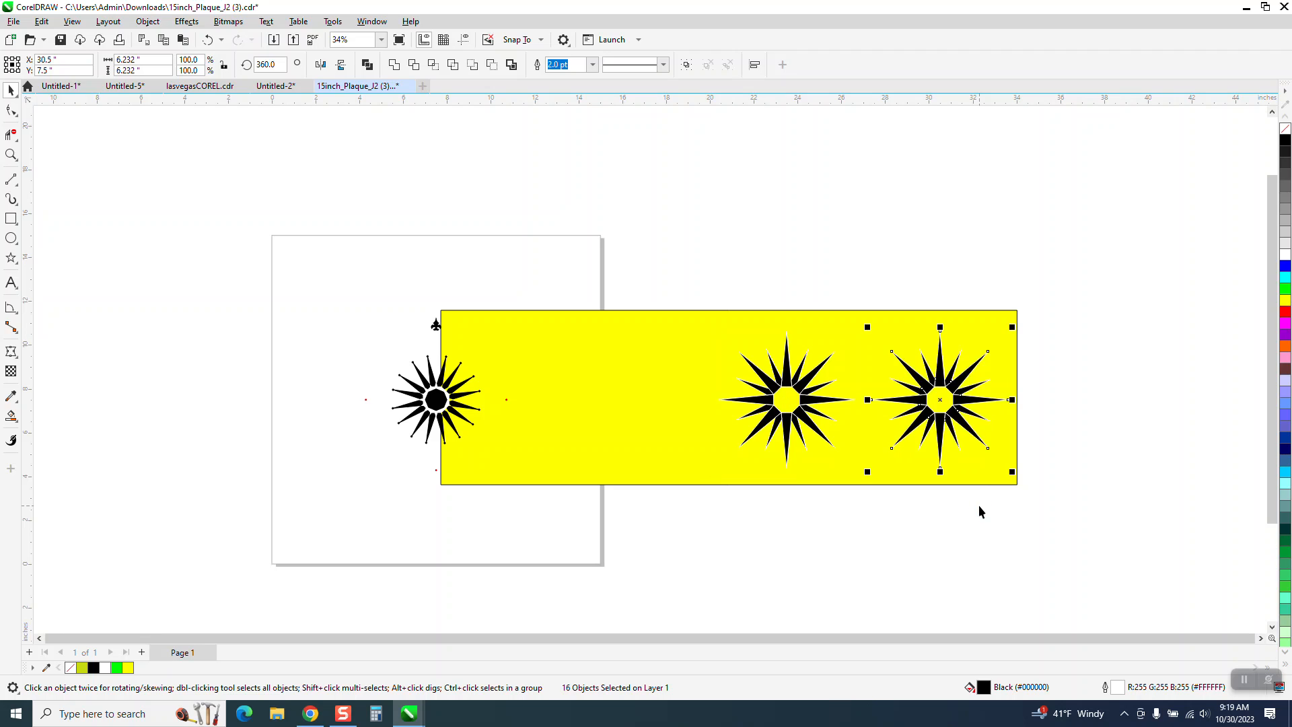
- Remove the black fill from the duplicate star and inspect its white outlines around the octagonal center
{"action": "left_click", "coordinate": [1286, 131]}
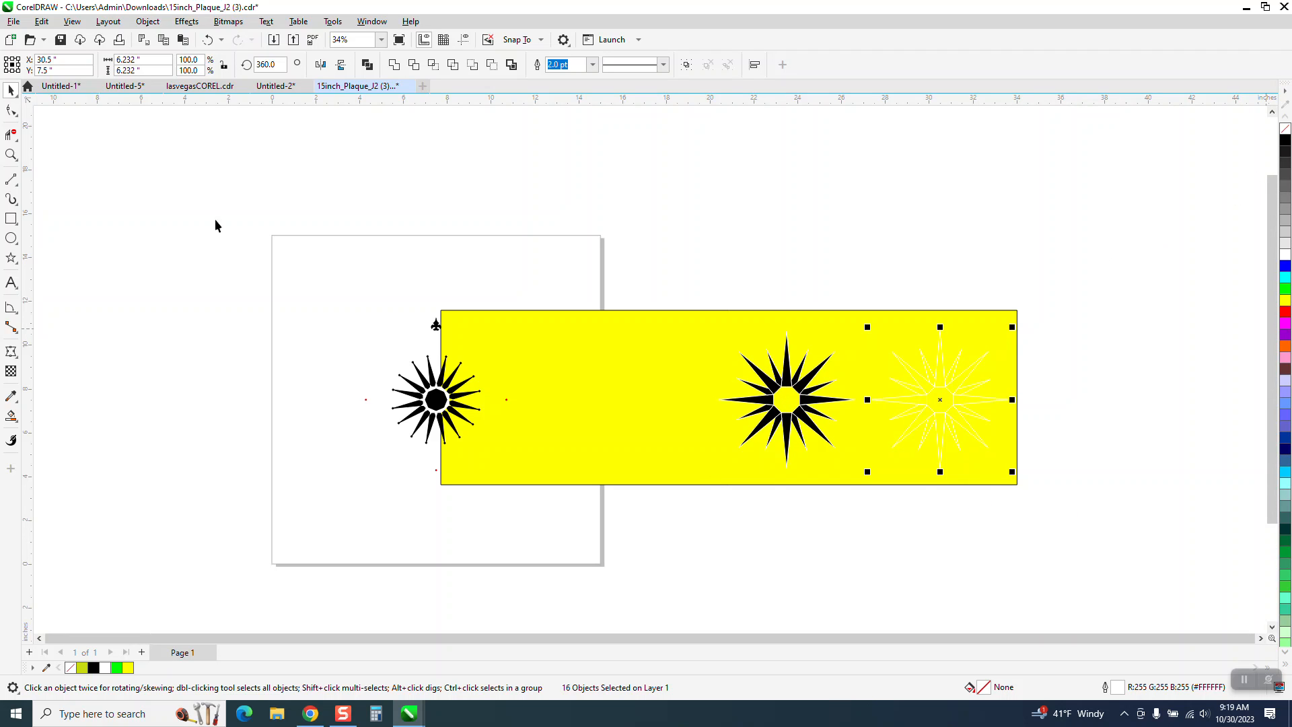
{"action": "left_click", "coordinate": [11, 154]}
{"action": "left_click_drag", "start_coordinate": [861, 311], "coordinate": [1097, 522]}
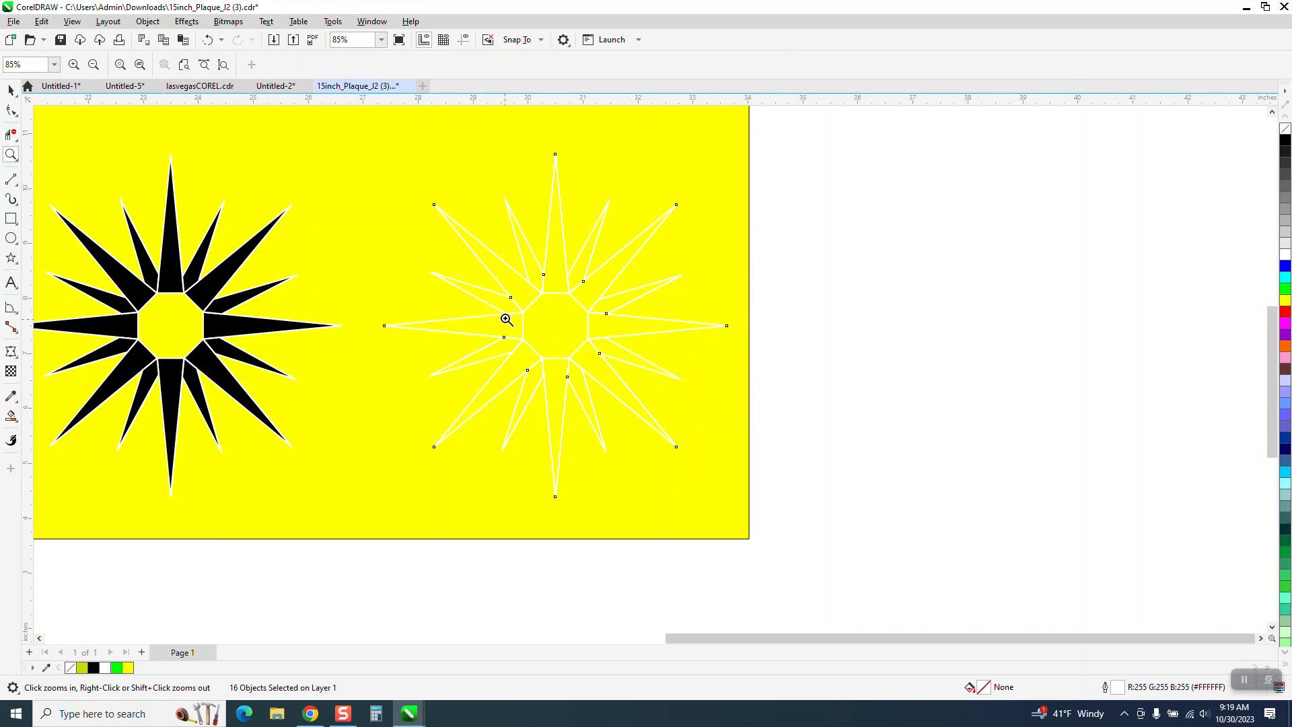
{"action": "left_click_drag", "start_coordinate": [574, 336], "coordinate": [574, 336]}
{"action": "scroll", "coordinate": [696, 301], "scroll_direction": "down", "scroll_amount": 6}
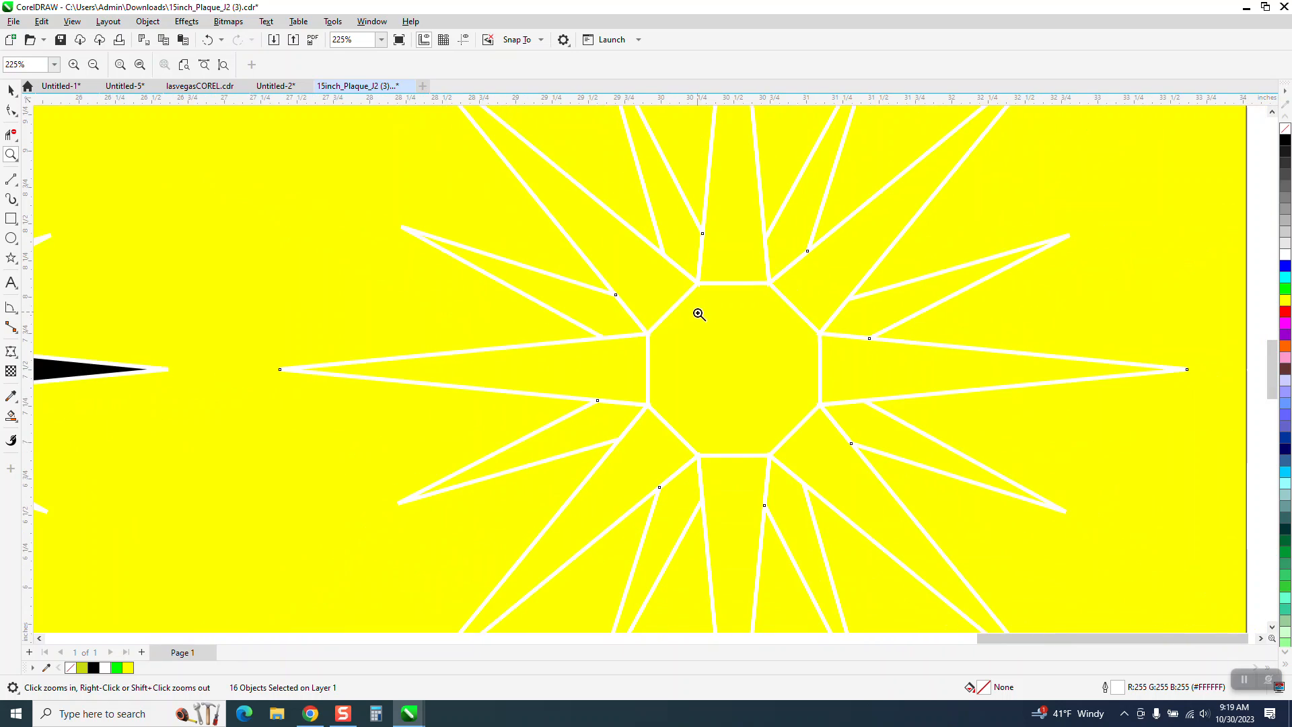
{"action": "scroll", "coordinate": [726, 316], "scroll_direction": "down", "scroll_amount": 2}
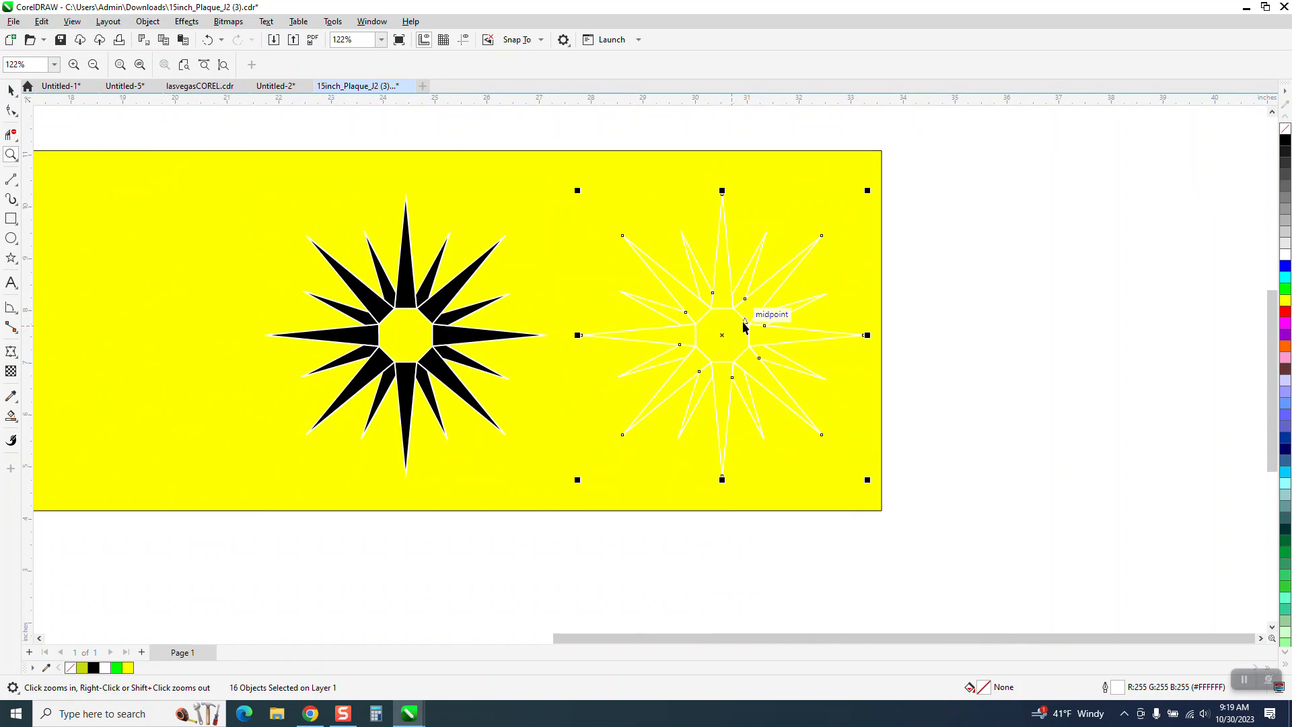
- Convert the white outlines of the unfilled duplicate star's 16 pieces to objects
{"action": "key", "text": "space"}
{"action": "left_click_drag", "start_coordinate": [945, 163], "coordinate": [519, 496]}
{"action": "left_click", "coordinate": [148, 21]}
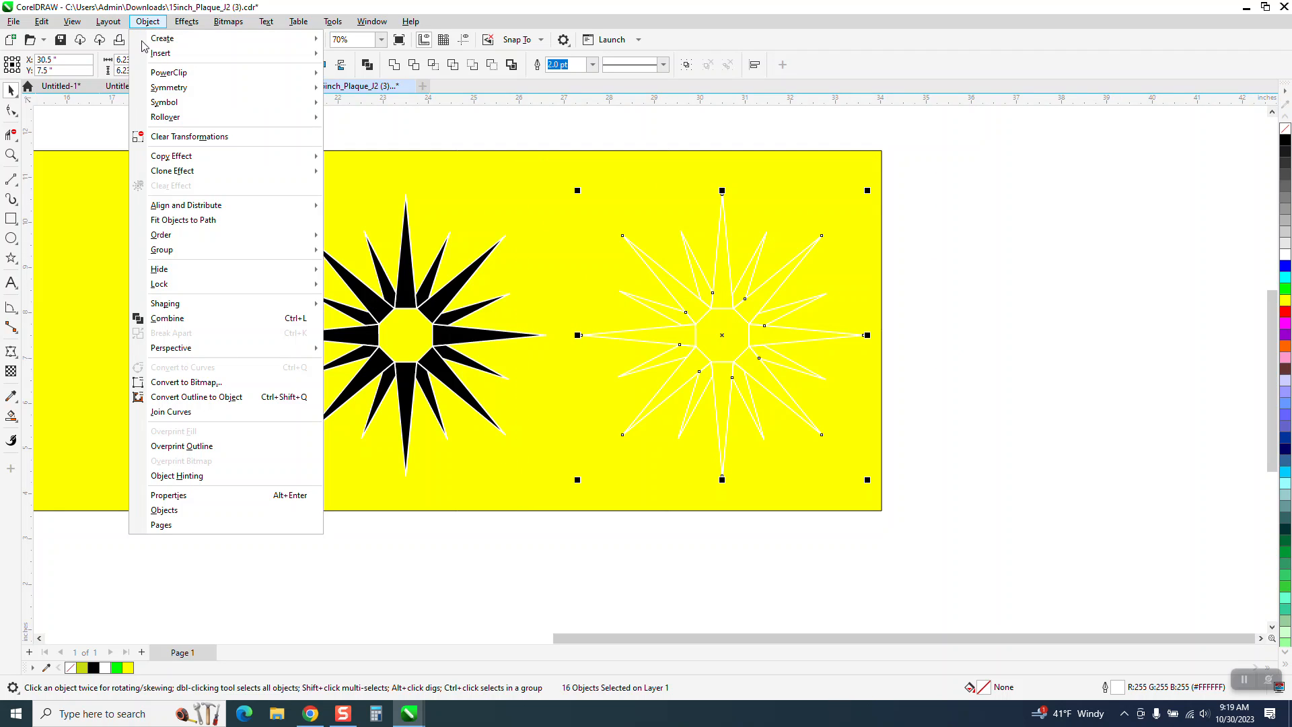
{"action": "left_click", "coordinate": [231, 400]}
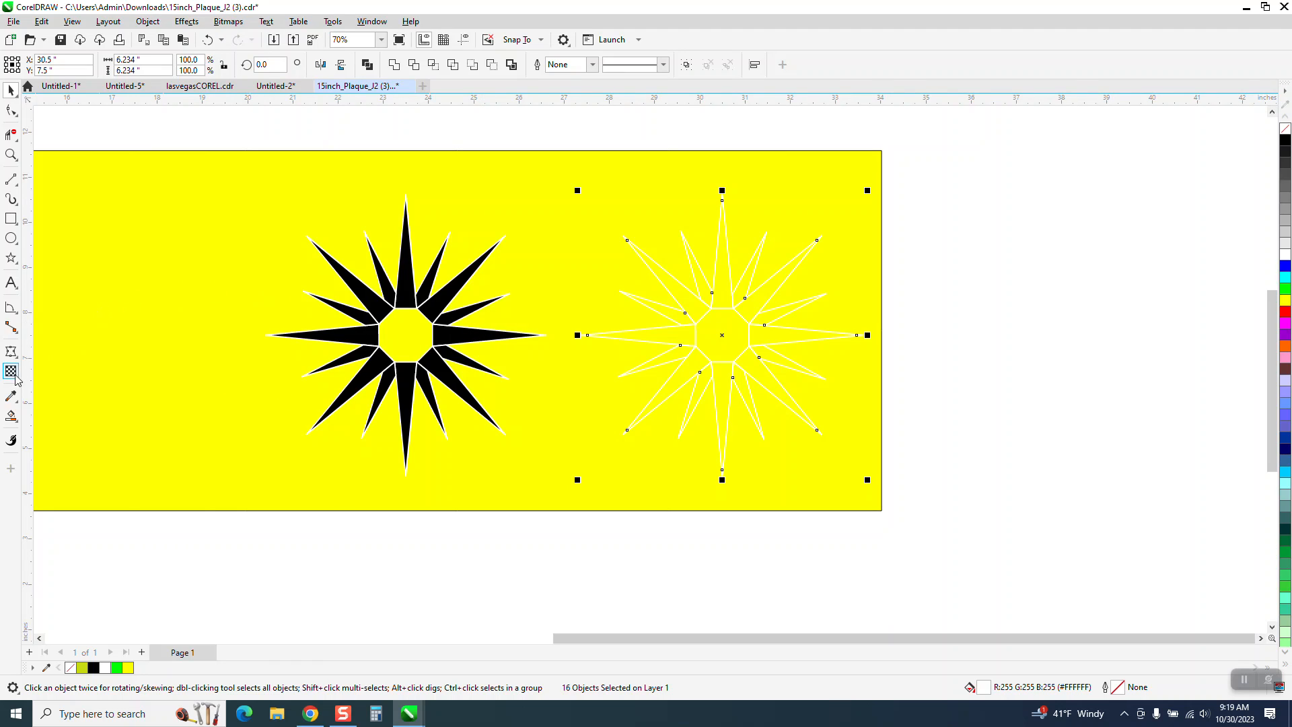
- Group the duplicate star's 16 converted white outline objects
{"action": "left_click", "coordinate": [12, 417]}
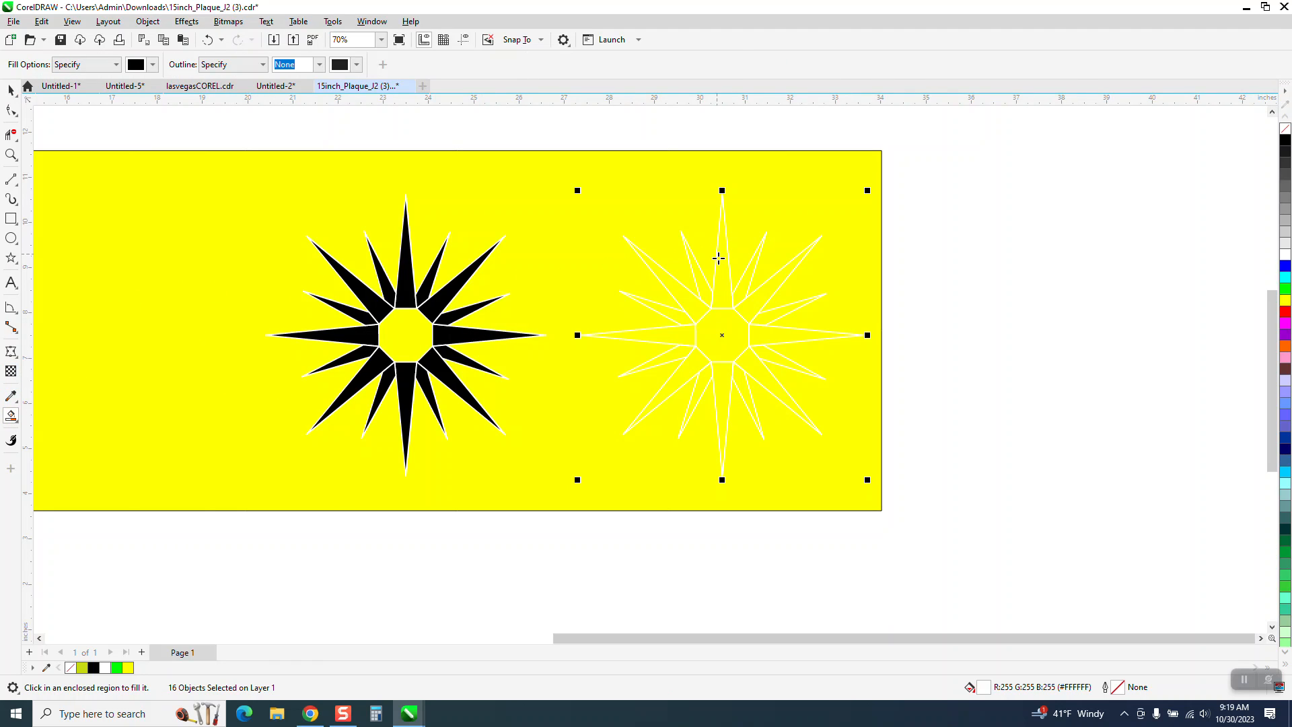
{"action": "left_click", "coordinate": [10, 90]}
{"action": "left_click_drag", "start_coordinate": [522, 137], "coordinate": [721, 391]}
{"action": "left_click_drag", "start_coordinate": [970, 556], "coordinate": [974, 558]}
{"action": "key", "text": "ctrl+g"}
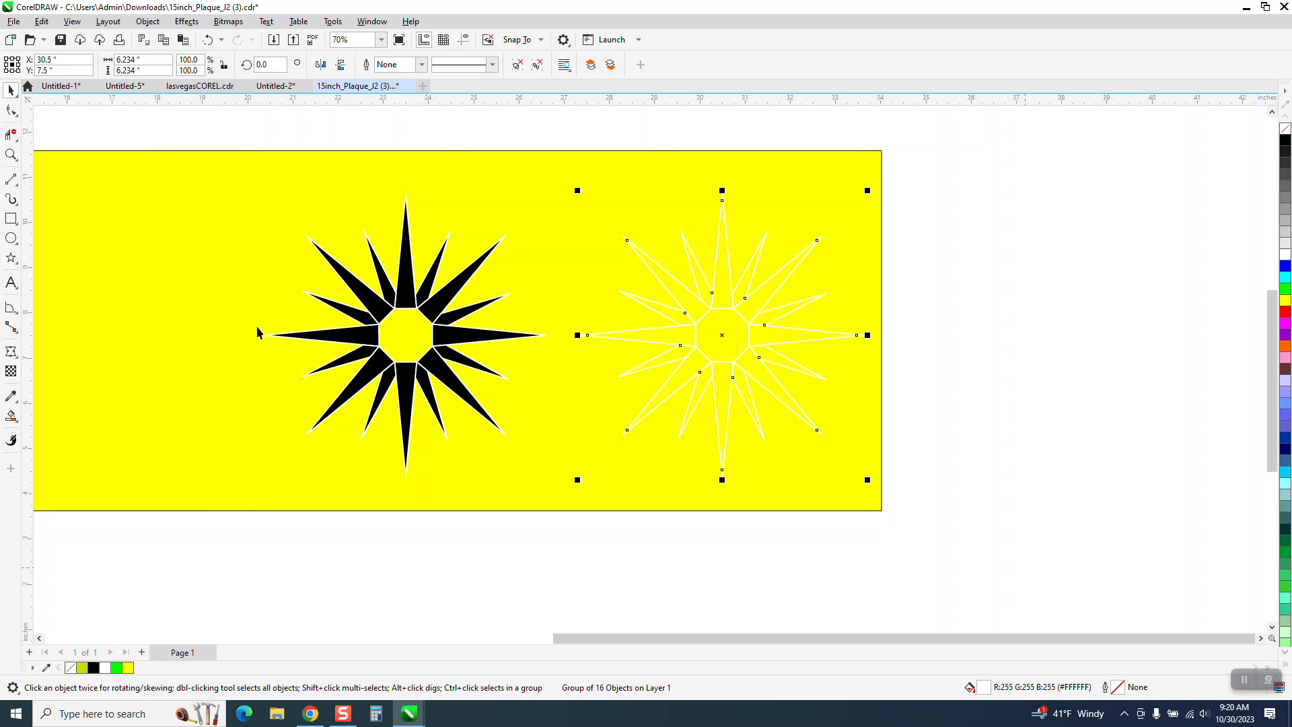
- Smart Fill all 16 enclosed spikes of the outline star with black and no outline, leaving the octagonal center empty
{"action": "left_click", "coordinate": [11, 155]}
{"action": "left_click_drag", "start_coordinate": [505, 161], "coordinate": [1005, 518]}
{"action": "left_click", "coordinate": [11, 416]}
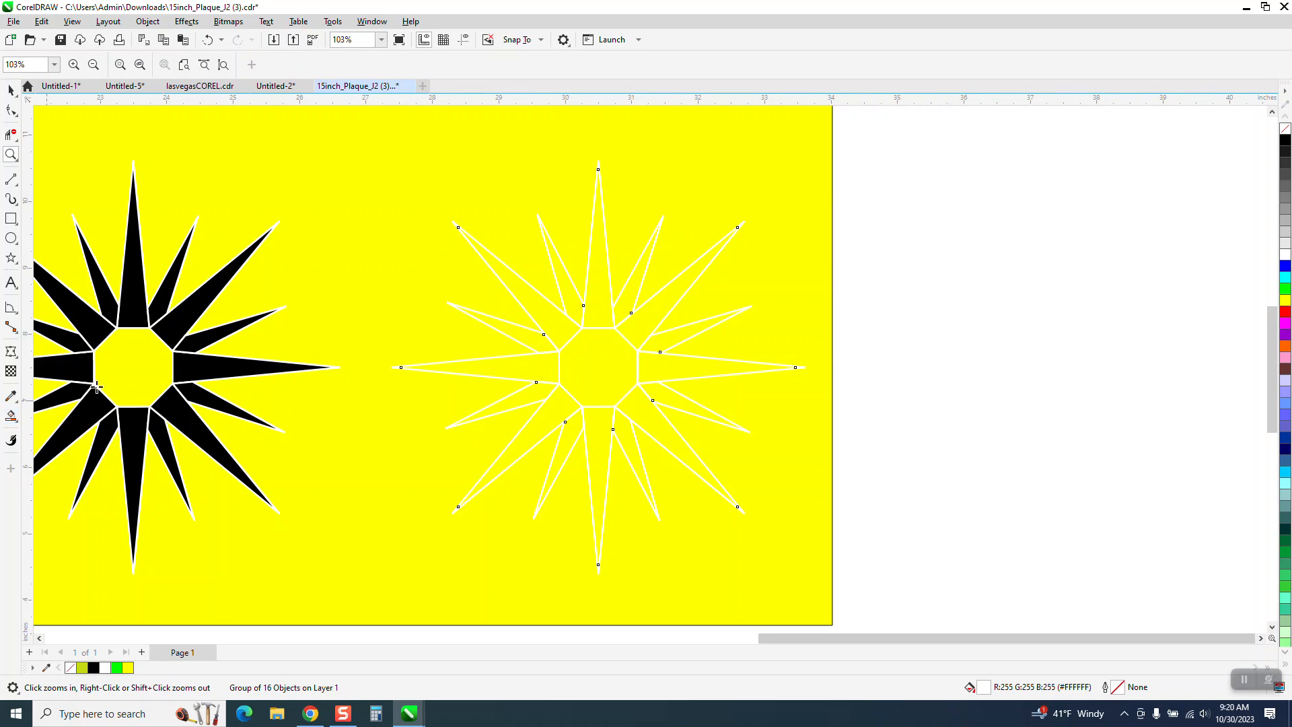
{"action": "left_click", "coordinate": [598, 286]}
{"action": "left_click", "coordinate": [572, 296]}
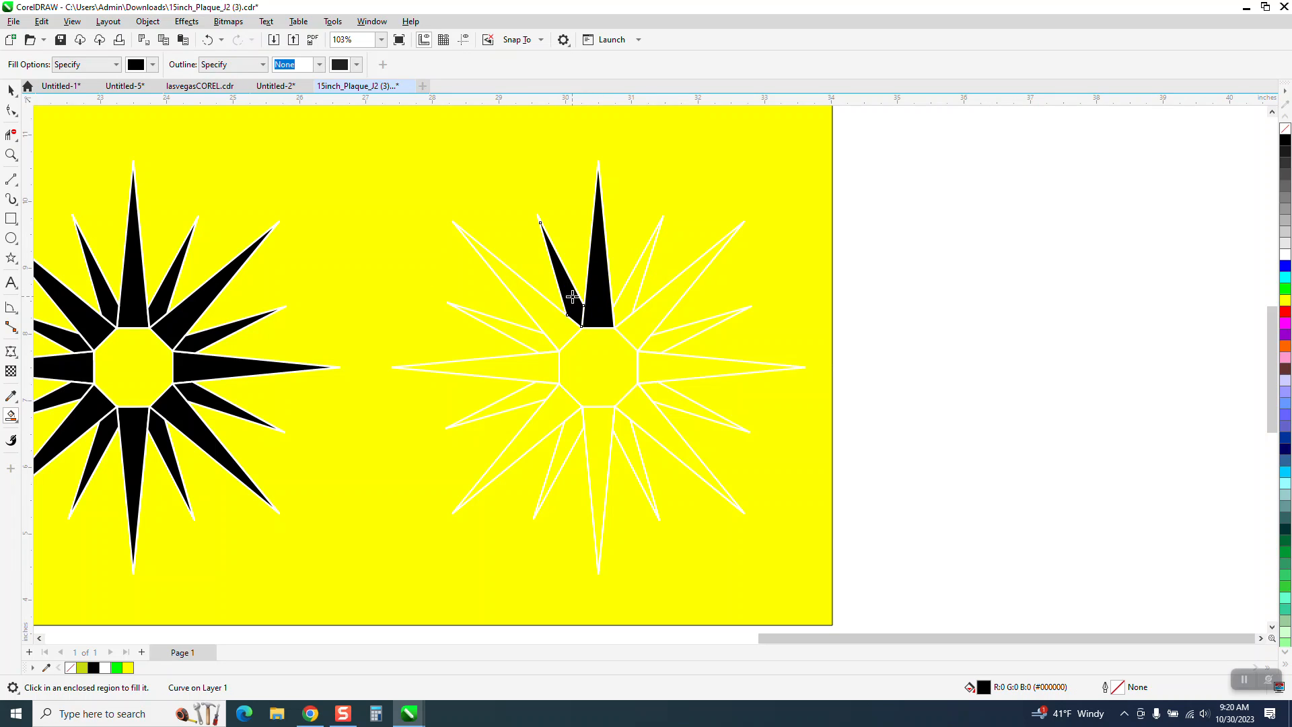
{"action": "left_click", "coordinate": [551, 333]}
{"action": "left_click", "coordinate": [532, 340]}
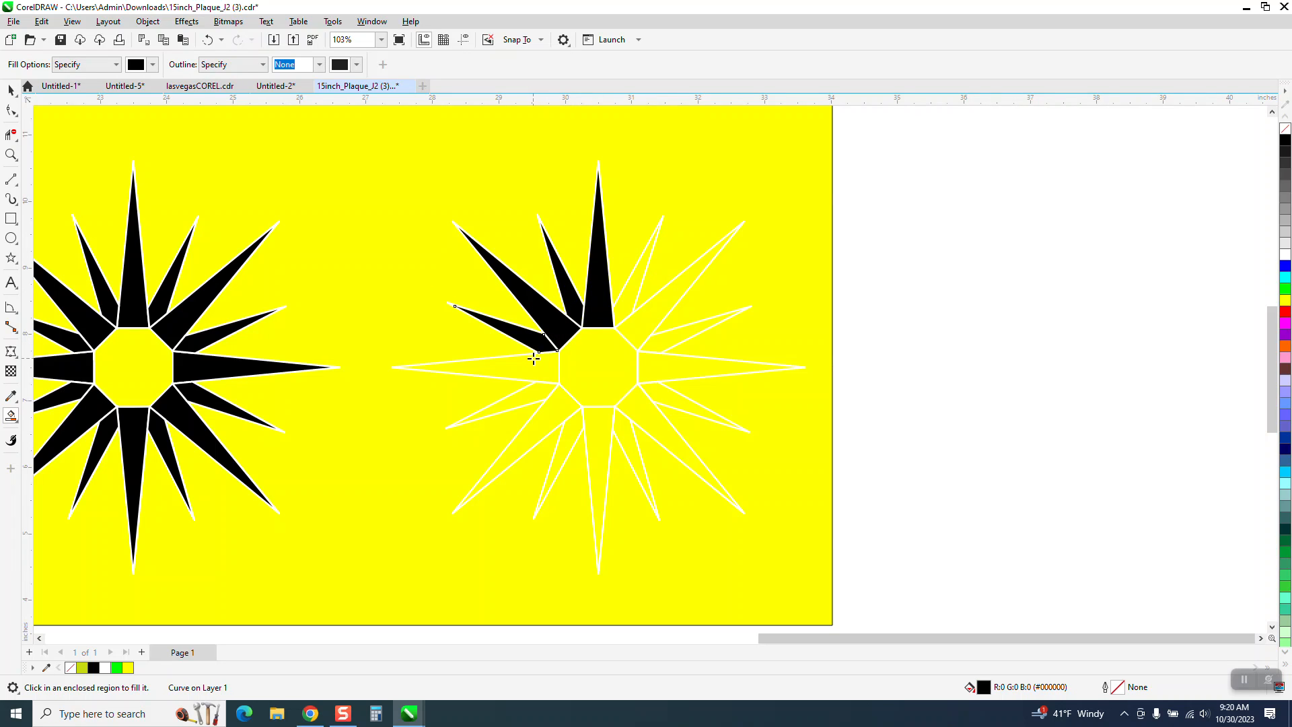
{"action": "left_click", "coordinate": [533, 359]}
{"action": "left_click", "coordinate": [535, 396]}
{"action": "left_click", "coordinate": [547, 412]}
{"action": "left_click", "coordinate": [578, 434]}
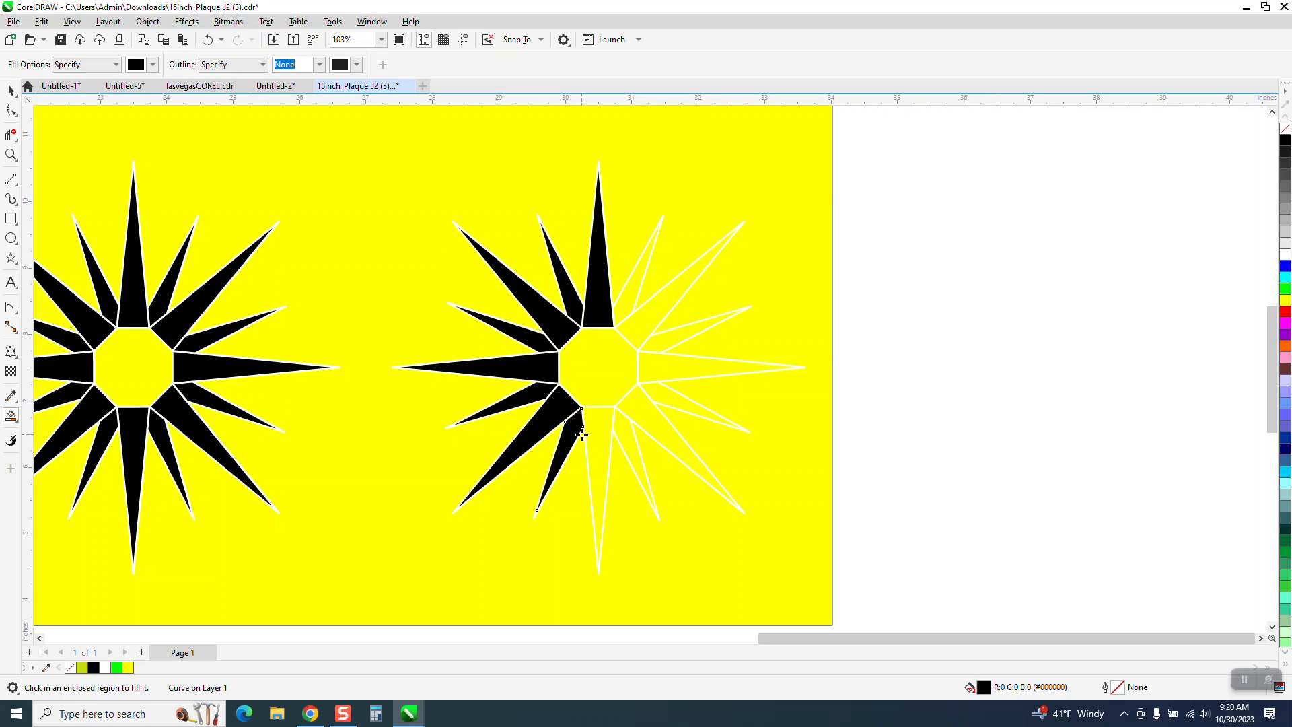
{"action": "left_click", "coordinate": [595, 431]}
{"action": "left_click", "coordinate": [624, 430]}
{"action": "left_click", "coordinate": [647, 416]}
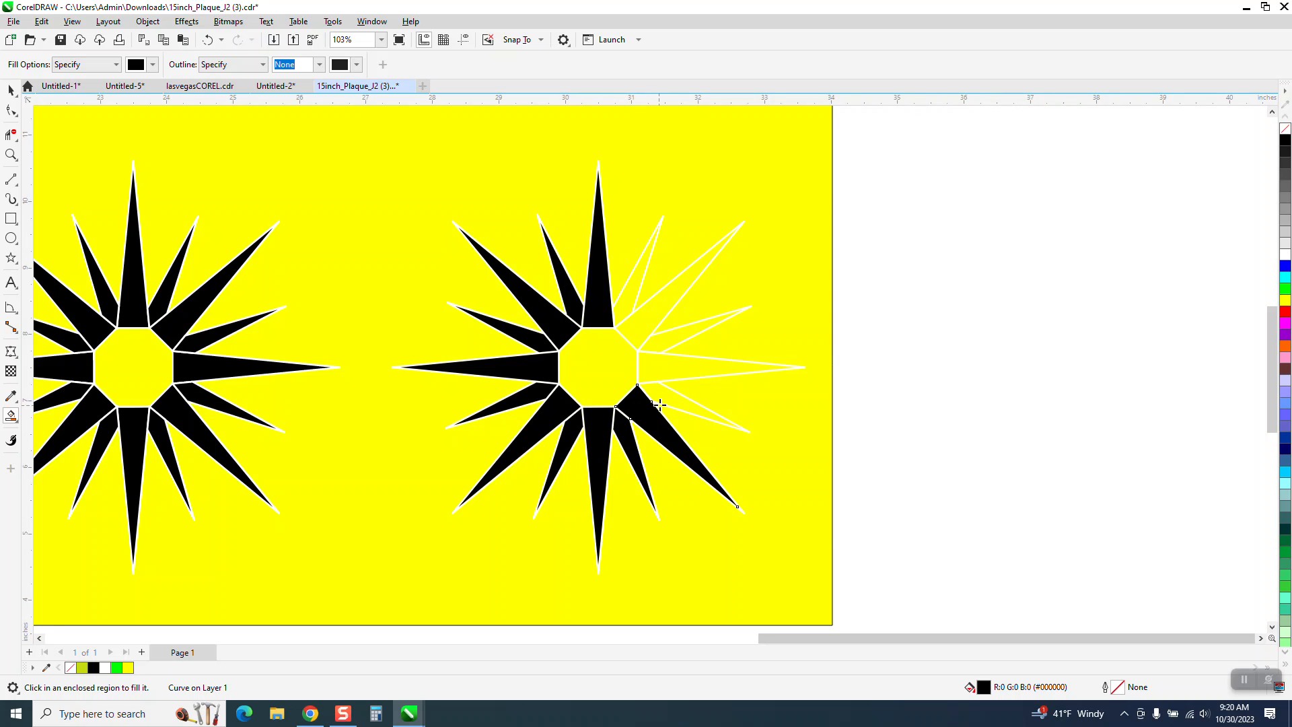
{"action": "left_click", "coordinate": [666, 386]}
{"action": "left_click", "coordinate": [666, 367]}
{"action": "left_click", "coordinate": [666, 345]}
{"action": "left_click", "coordinate": [650, 322]}
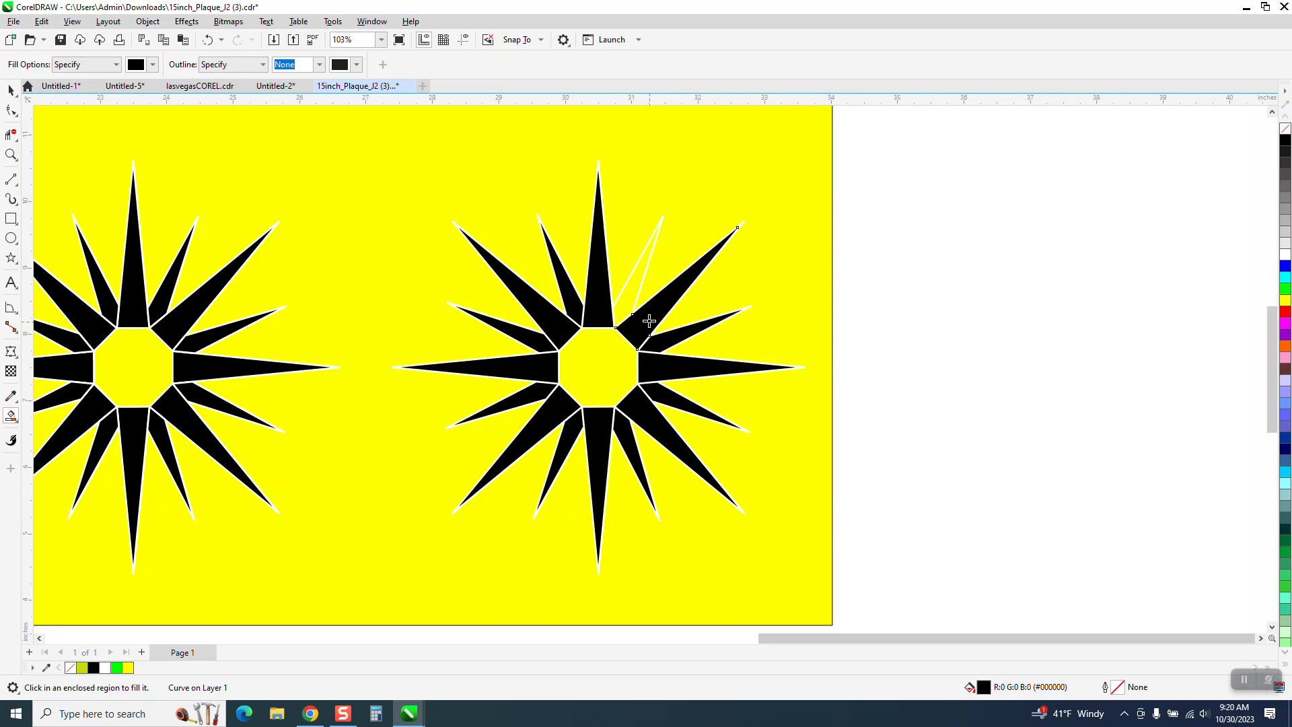
{"action": "left_click", "coordinate": [633, 292]}
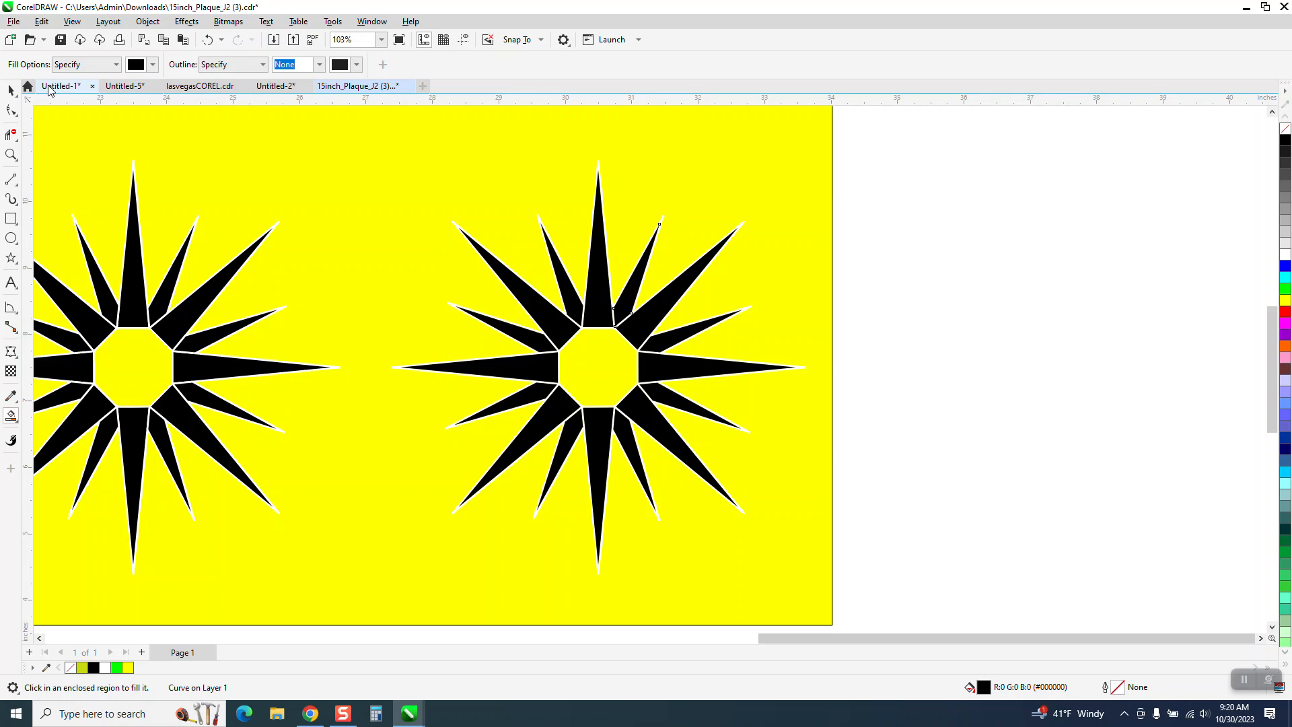
- Move the white outline group 7 inches to the right, off the black-filled spikes, and inspect the gaps between them
{"action": "left_click", "coordinate": [10, 89]}
{"action": "left_click", "coordinate": [884, 239]}
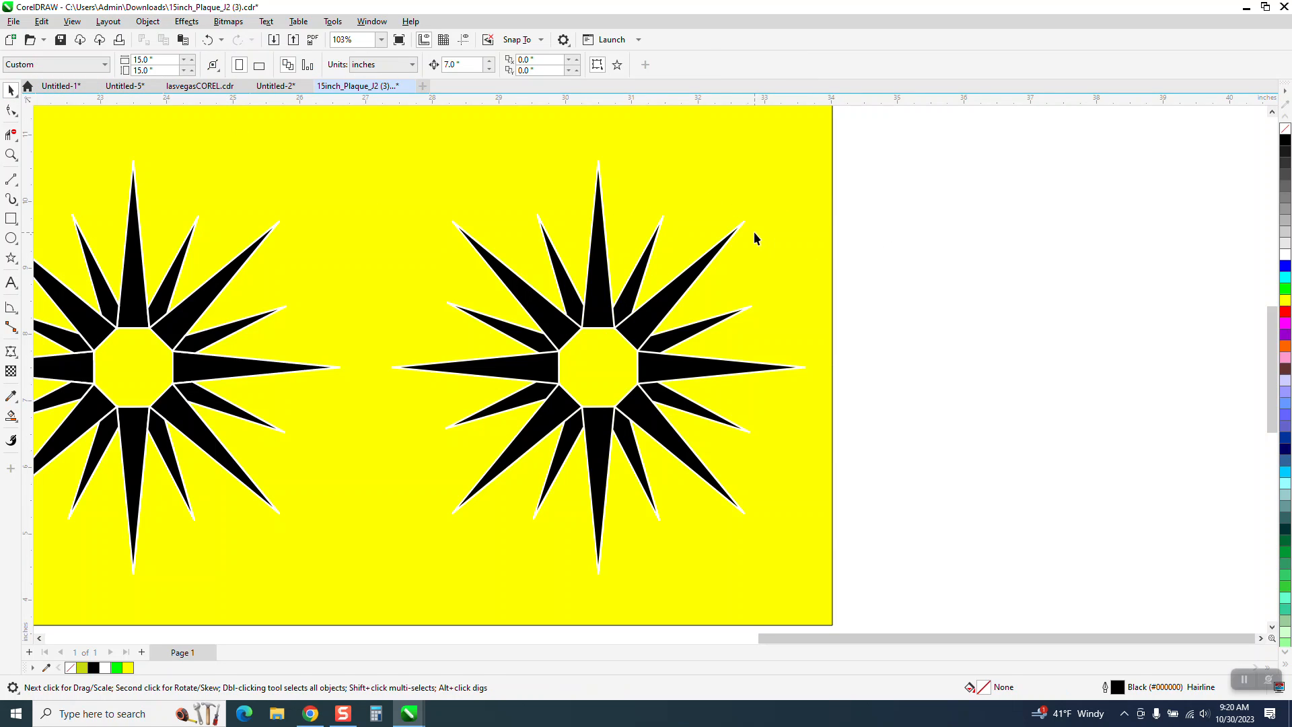
{"action": "left_click", "coordinate": [742, 226]}
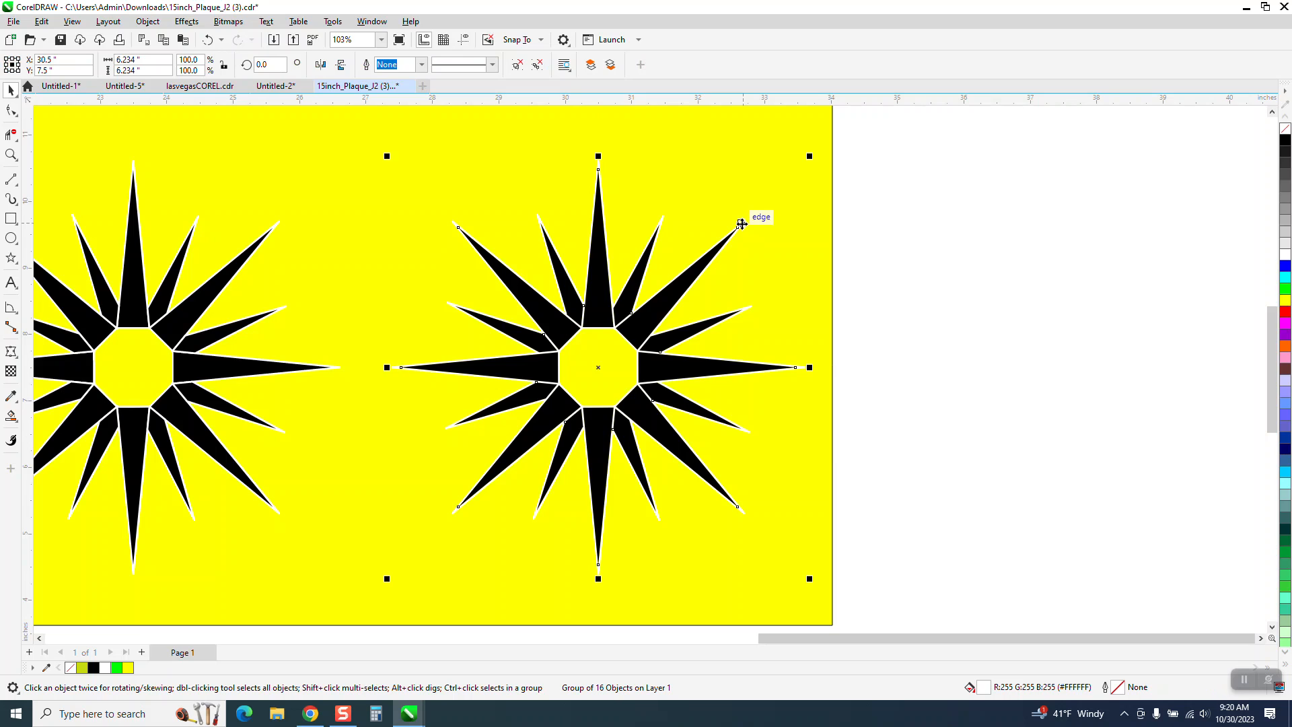
{"action": "key", "text": "Right"}
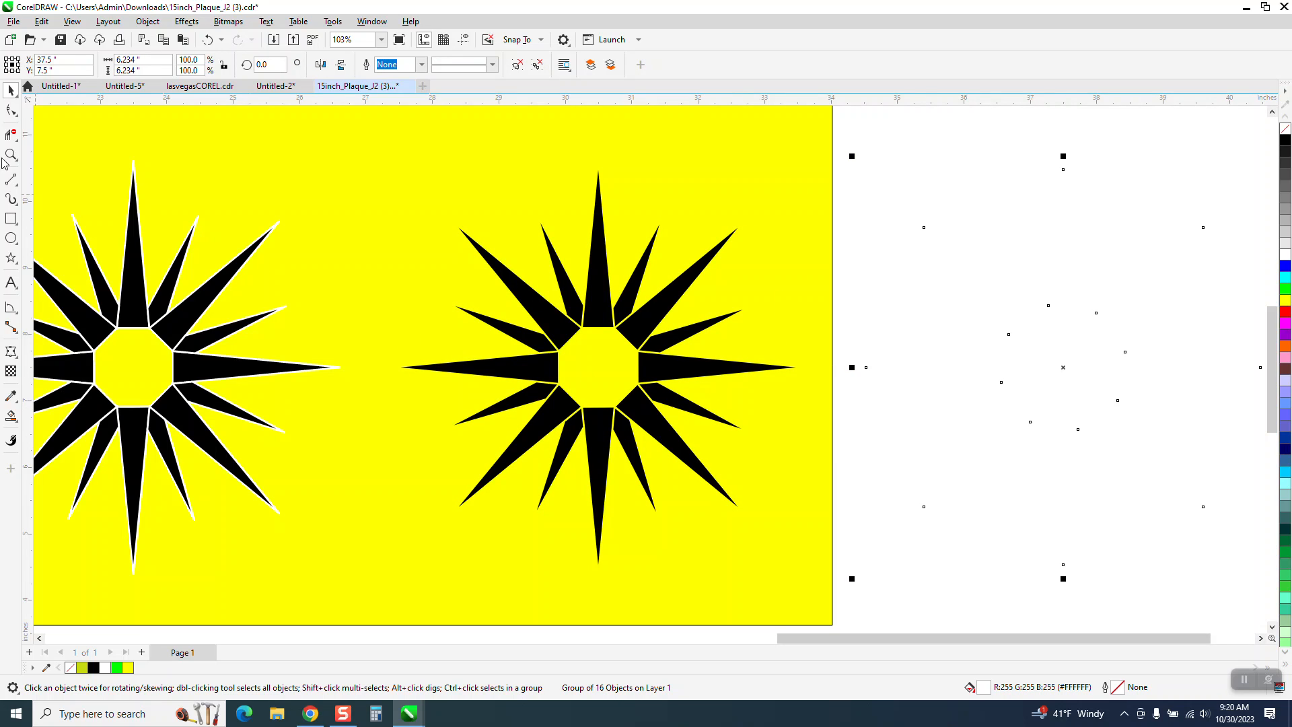
{"action": "left_click", "coordinate": [11, 154]}
{"action": "left_click_drag", "start_coordinate": [512, 296], "coordinate": [788, 454]}
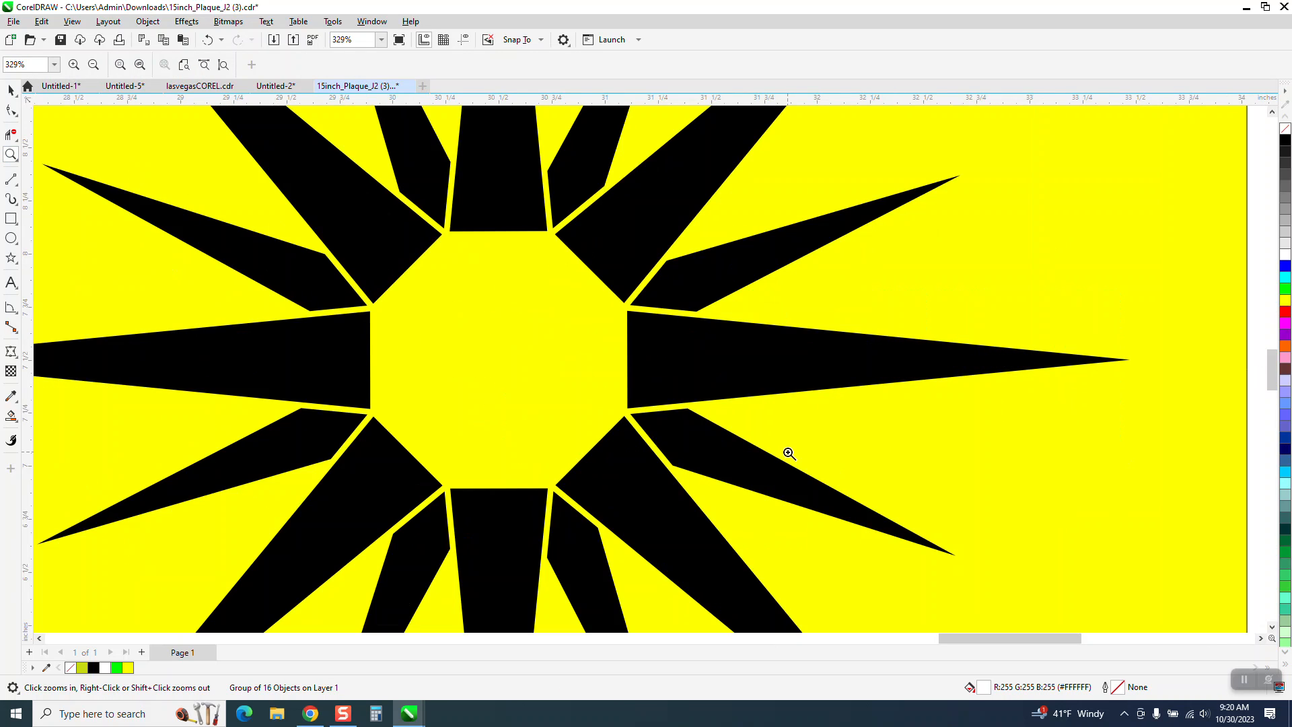
{"action": "scroll", "coordinate": [572, 243], "scroll_direction": "down", "scroll_amount": 7}
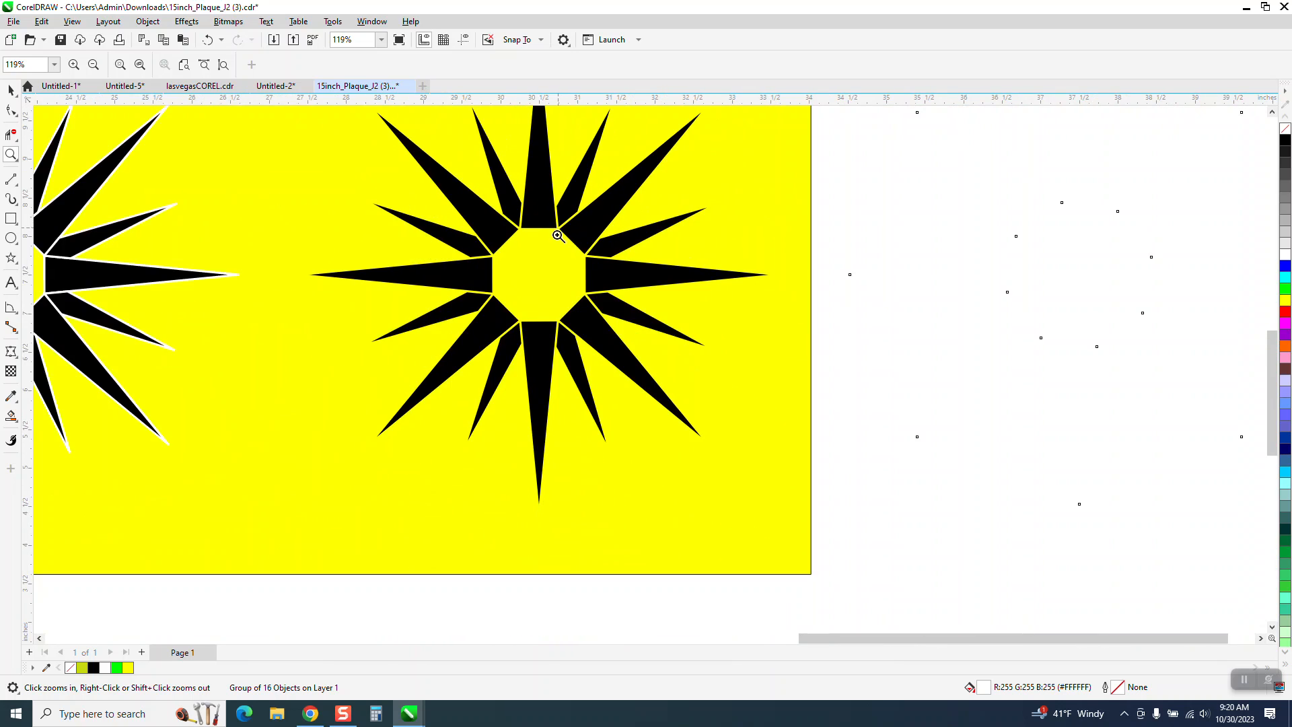
{"action": "scroll", "coordinate": [714, 306], "scroll_direction": "down", "scroll_amount": 1}
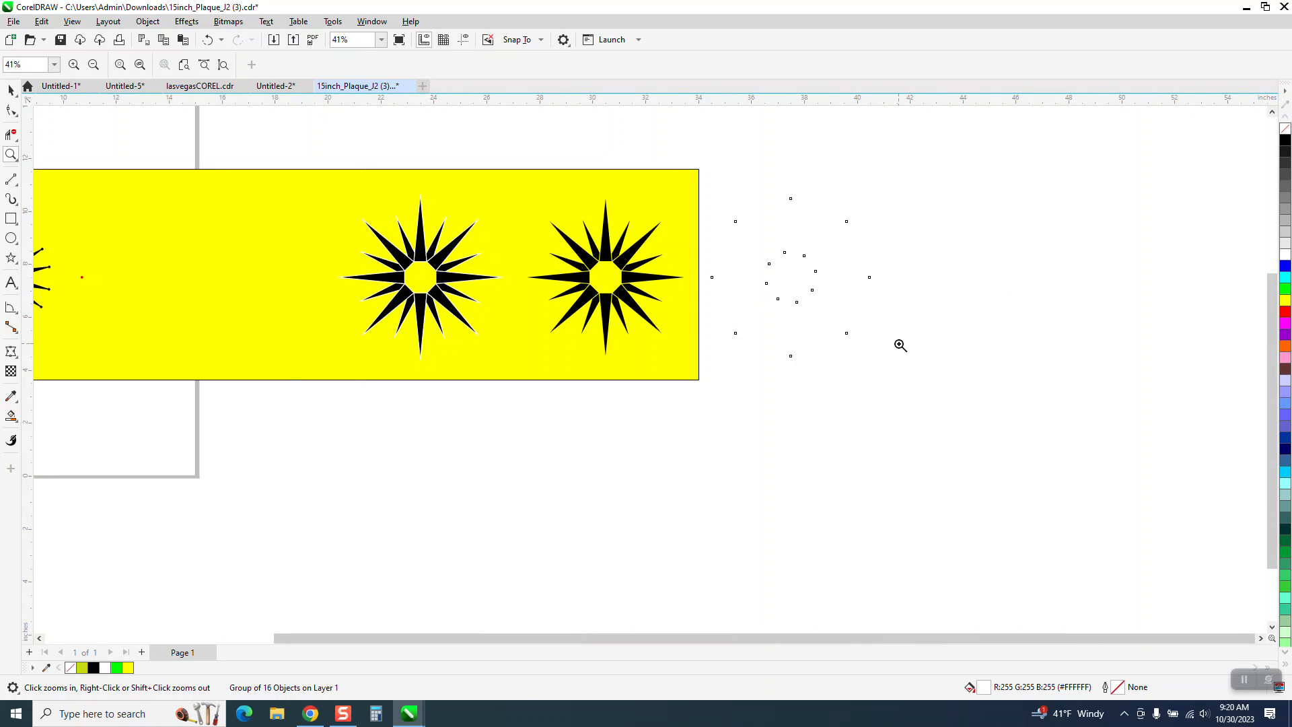
{"action": "scroll", "coordinate": [901, 345], "scroll_direction": "down", "scroll_amount": 1}
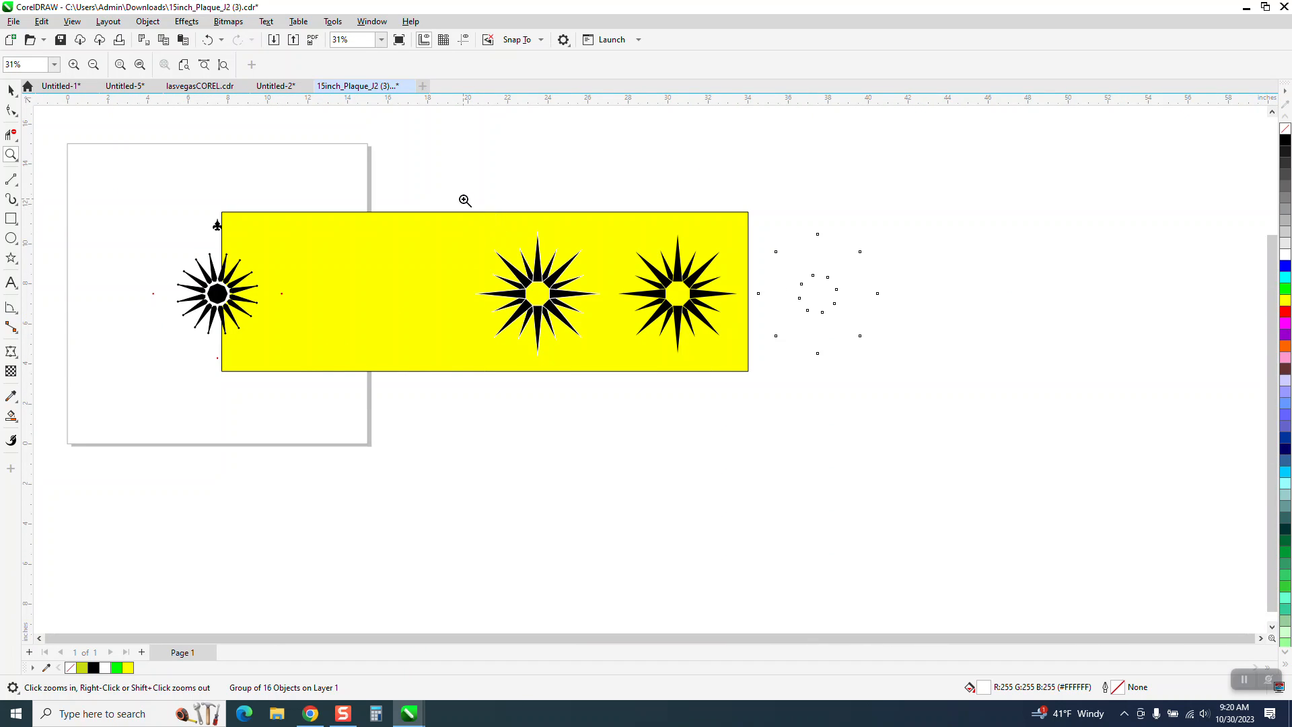
- Group the 16 pieces of the middle star that still has its 2 pt white outlines
{"action": "left_click", "coordinate": [11, 90]}
{"action": "left_click_drag", "start_coordinate": [443, 186], "coordinate": [605, 375]}
{"action": "key", "text": "ctrl+u"}
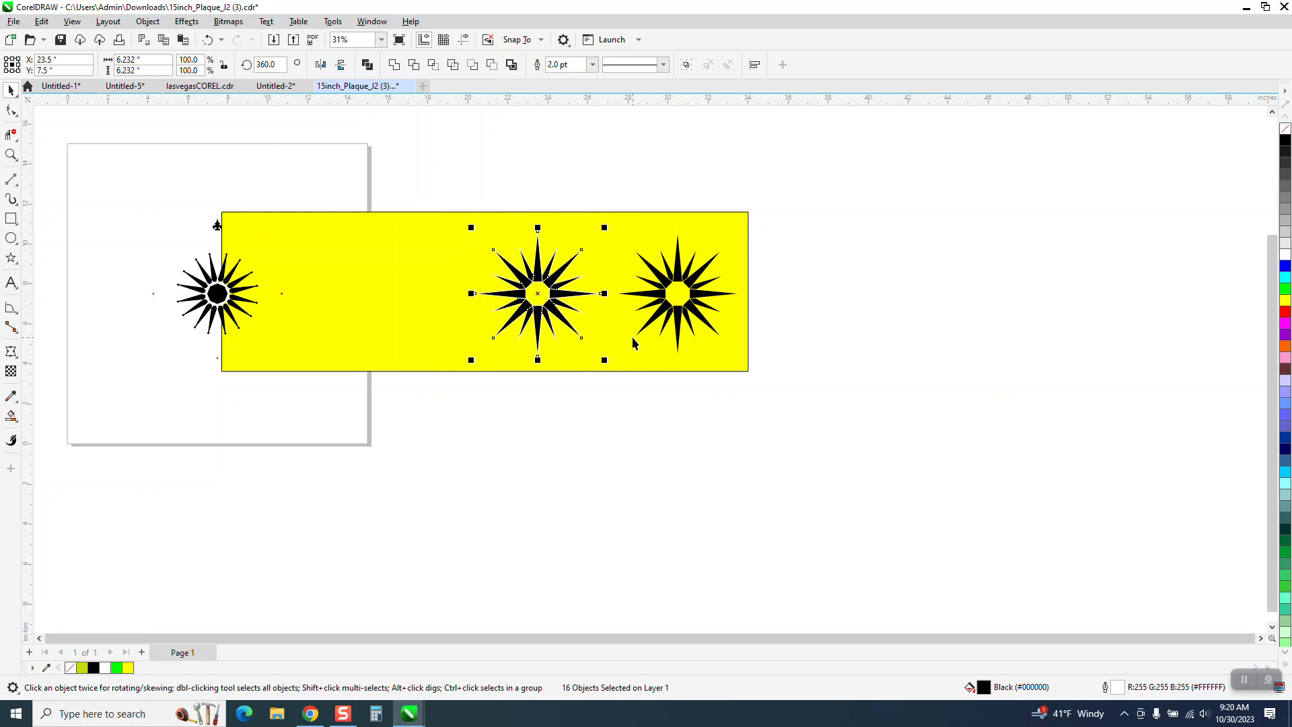
{"action": "left_click_drag", "start_coordinate": [757, 397], "coordinate": [757, 396]}
{"action": "key", "text": "ctrl+g"}
- Give the white outline group beyond the yellow rectangle a green outline so its shape stands out
{"action": "left_click_drag", "start_coordinate": [759, 192], "coordinate": [1079, 441]}
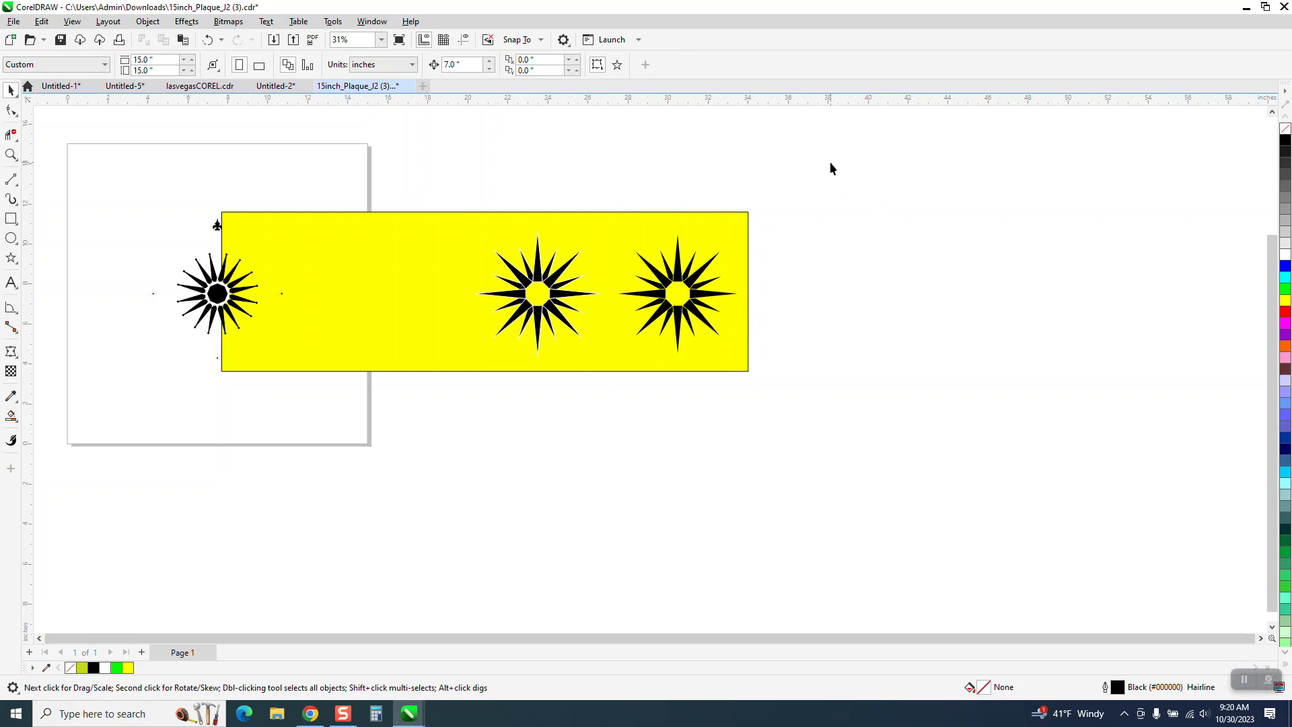
{"action": "scroll", "coordinate": [922, 364], "scroll_direction": "down", "scroll_amount": 2}
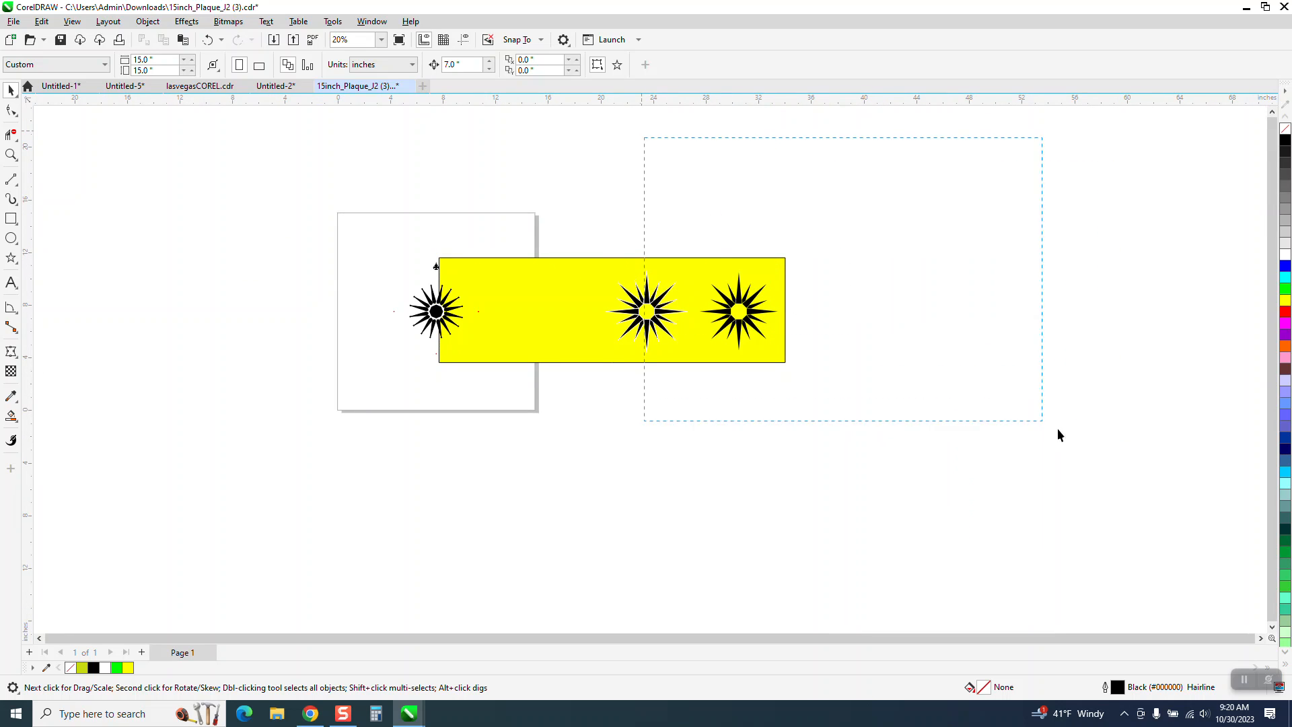
{"action": "left_click_drag", "start_coordinate": [1031, 416], "coordinate": [1077, 431]}
{"action": "left_click_drag", "start_coordinate": [920, 242], "coordinate": [780, 374]}
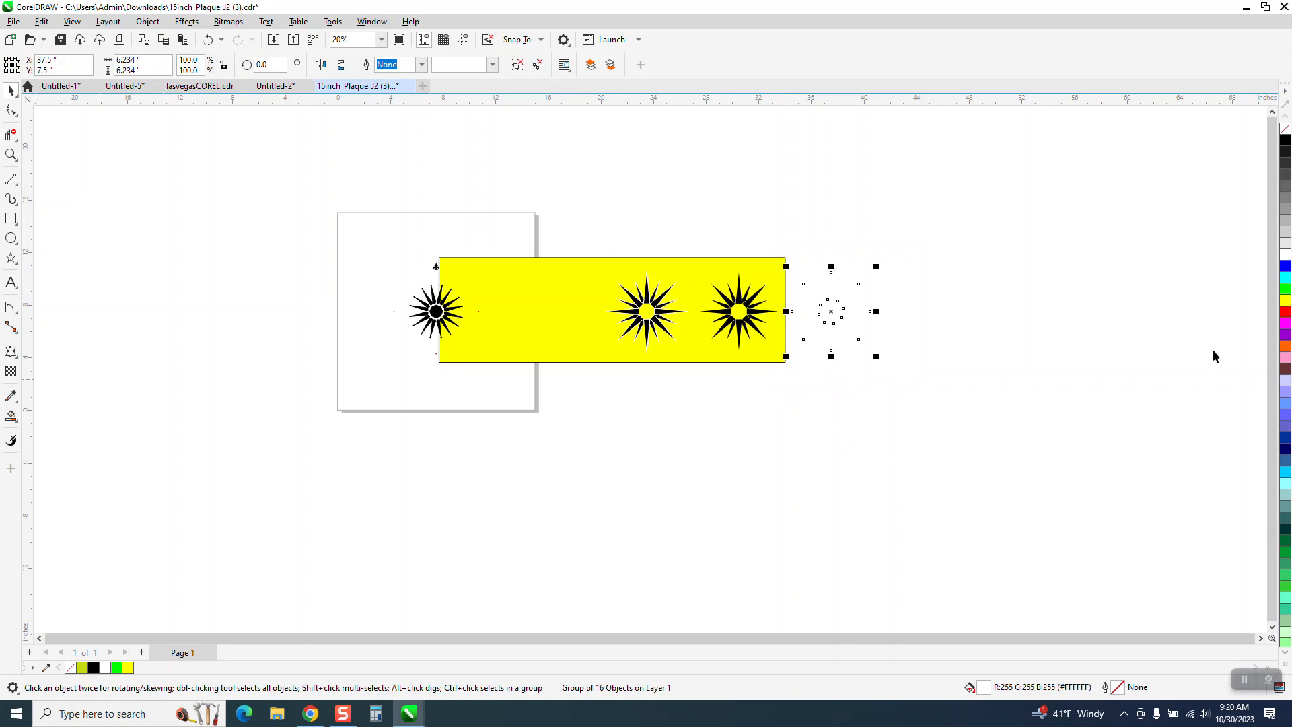
{"action": "right_click", "coordinate": [1285, 288]}
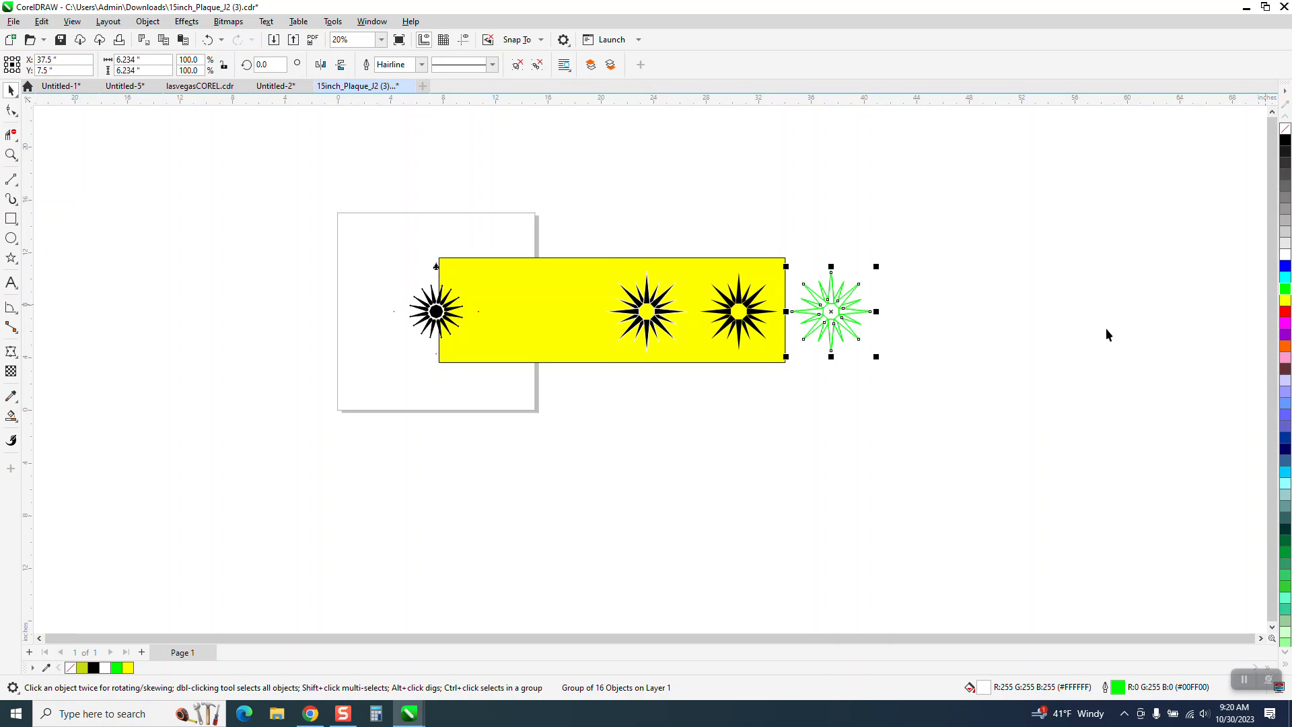
- Examine the gaps between the original star's spikes around the octagonal center and check an upper spike's outline width
{"action": "scroll", "coordinate": [1078, 335], "scroll_direction": "down", "scroll_amount": 1}
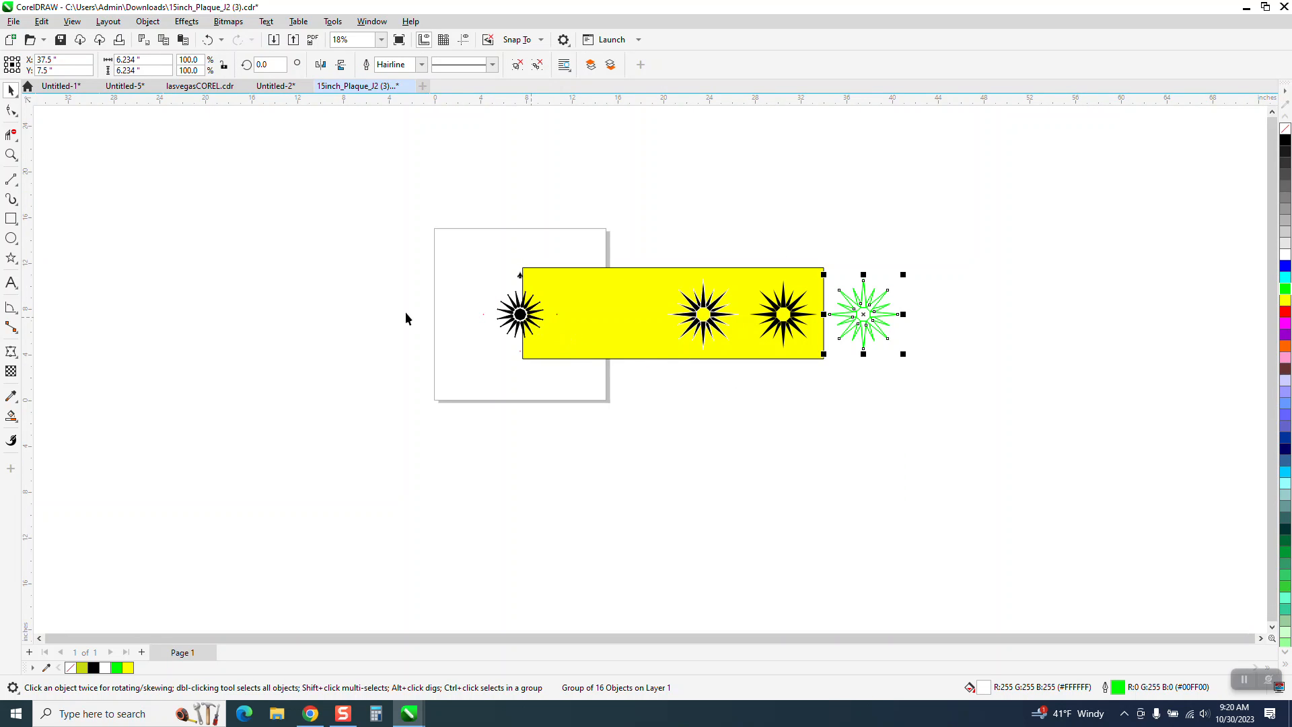
{"action": "left_click", "coordinate": [11, 154]}
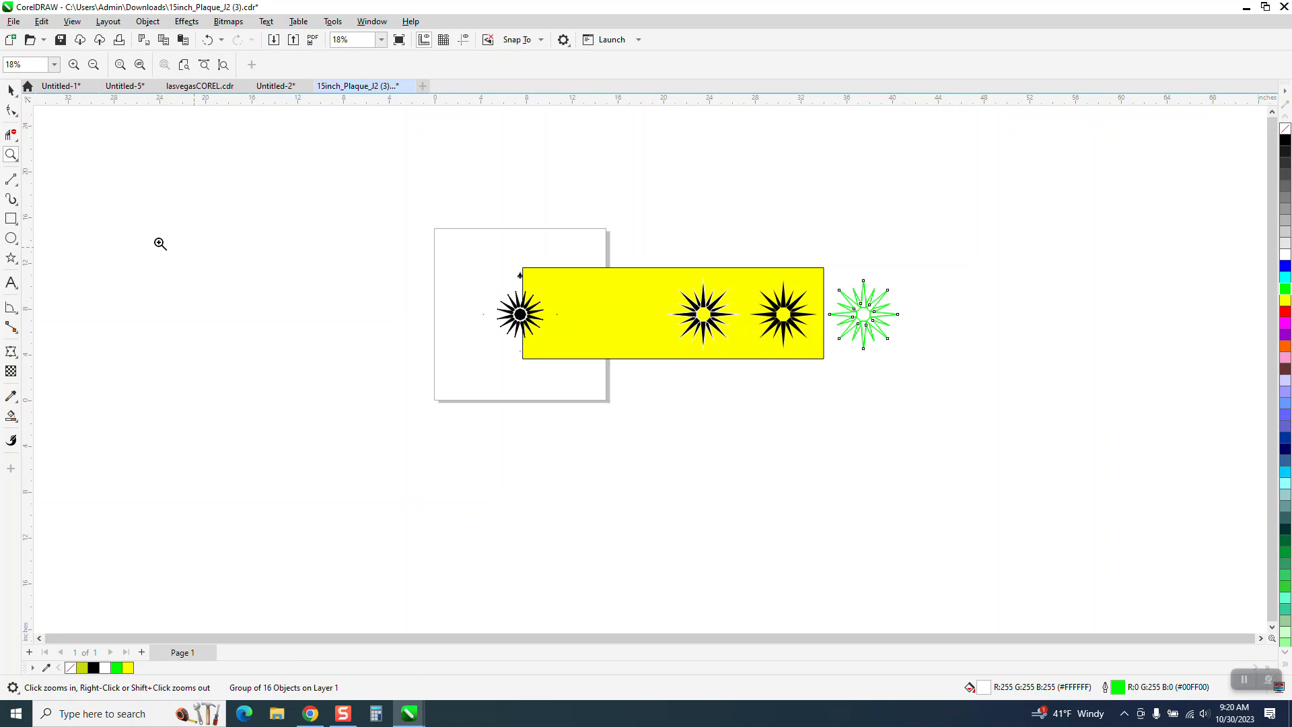
{"action": "left_click", "coordinate": [11, 90]}
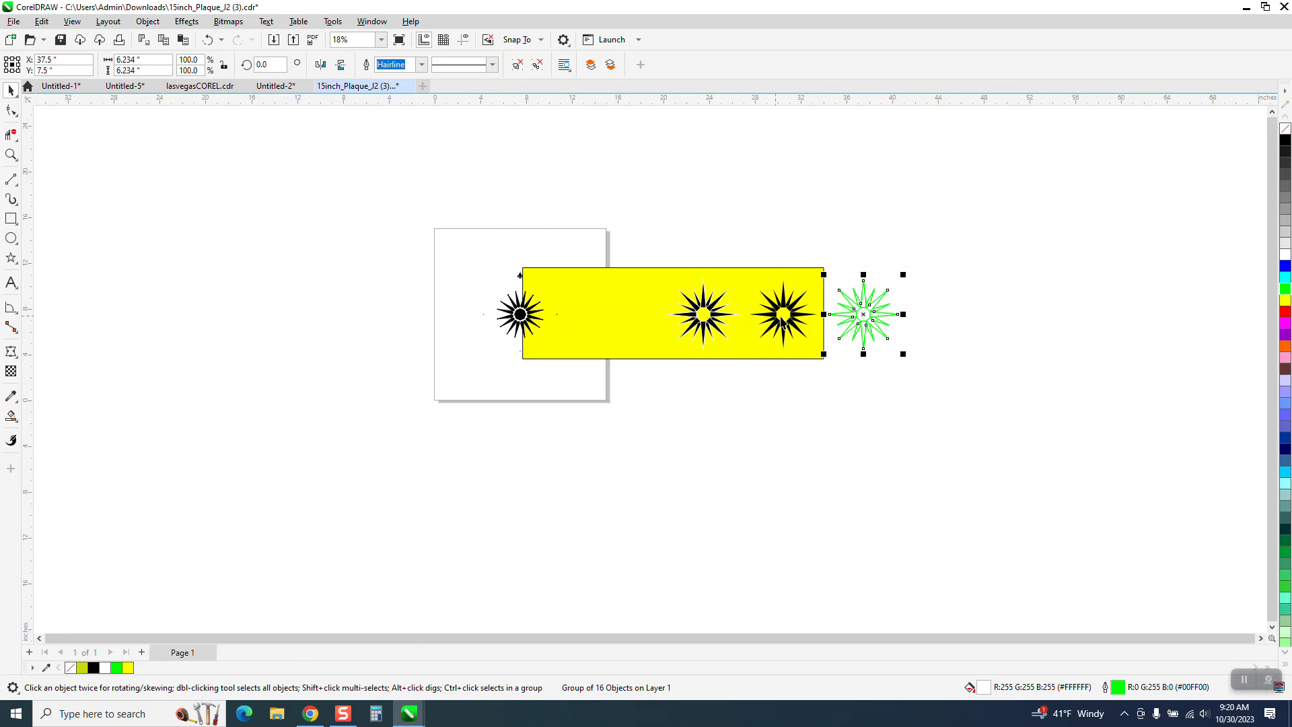
{"action": "left_click", "coordinate": [11, 154]}
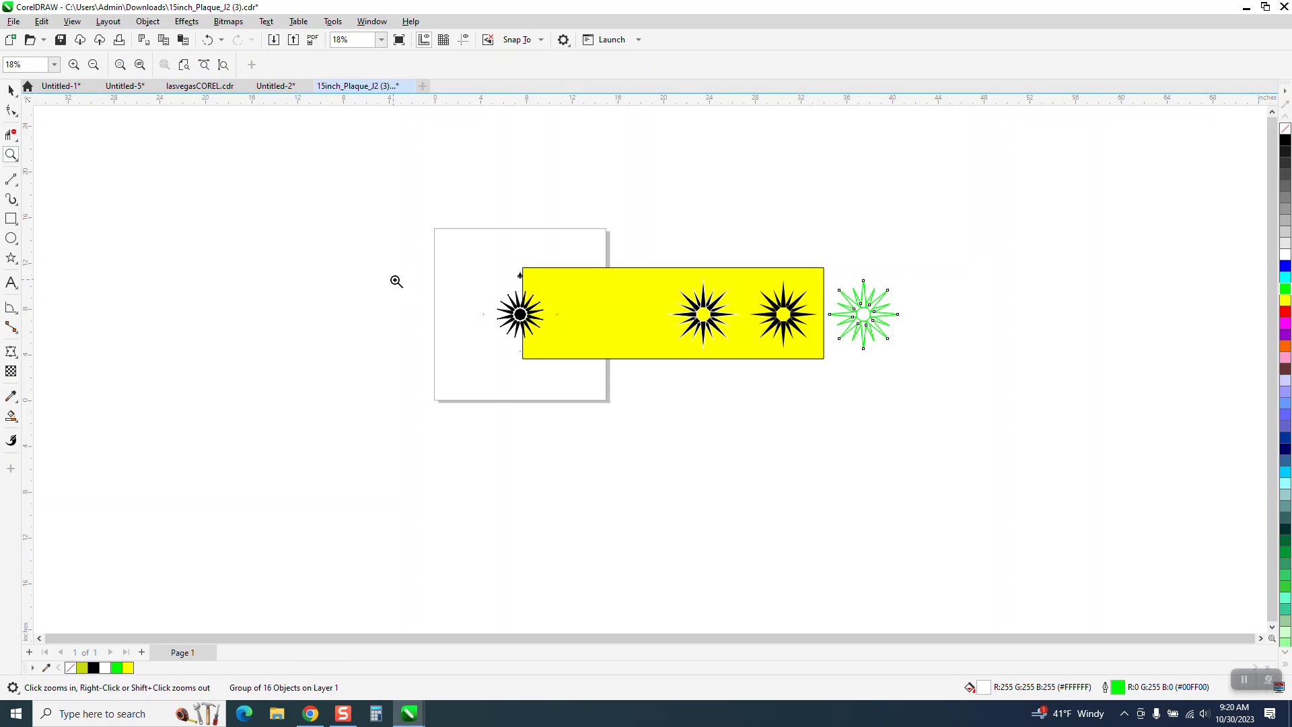
{"action": "left_click_drag", "start_coordinate": [489, 290], "coordinate": [573, 350]}
{"action": "scroll", "coordinate": [579, 357], "scroll_direction": "down", "scroll_amount": 1}
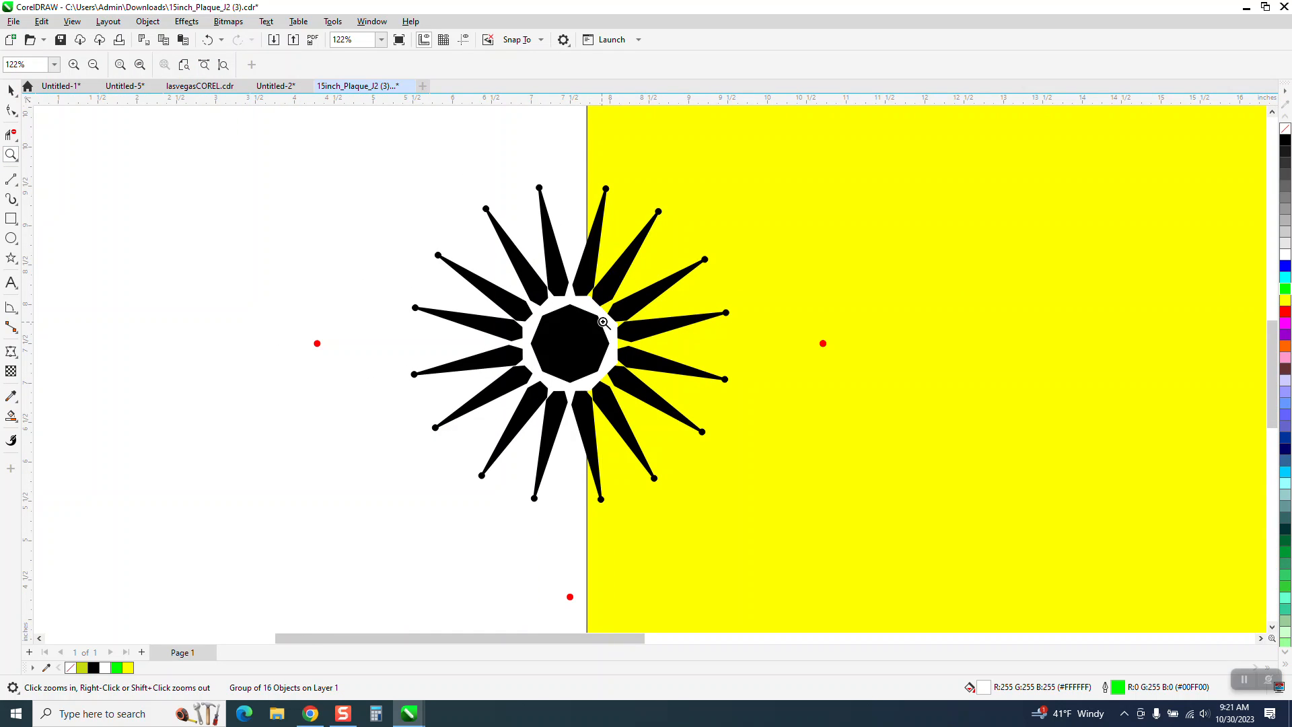
{"action": "left_click_drag", "start_coordinate": [543, 263], "coordinate": [612, 305]}
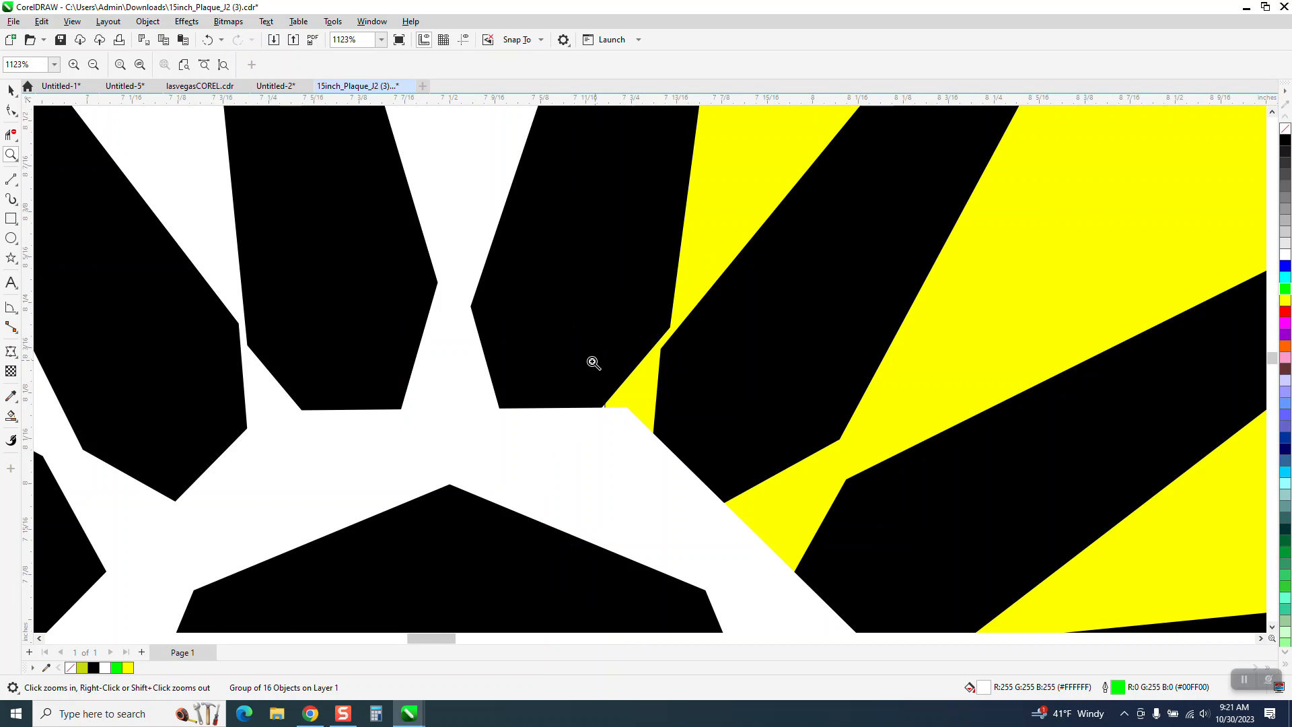
{"action": "scroll", "coordinate": [586, 363], "scroll_direction": "down", "scroll_amount": 1}
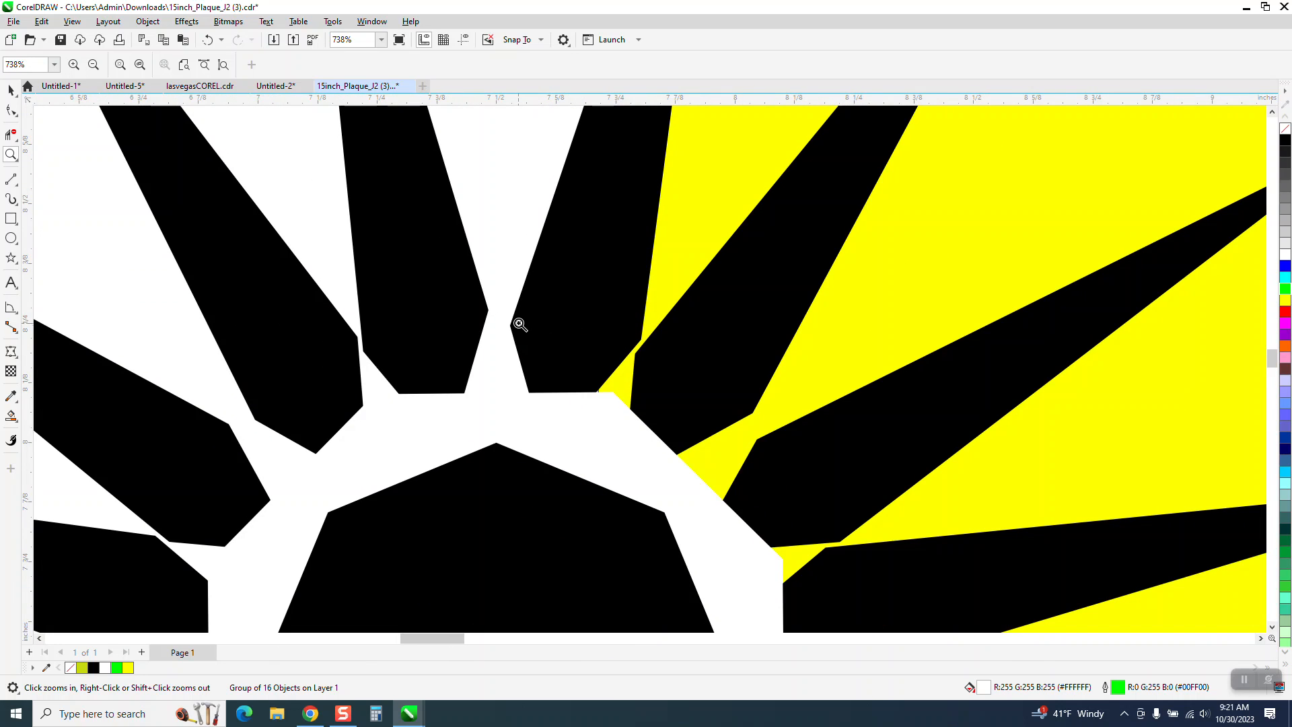
{"action": "scroll", "coordinate": [584, 335], "scroll_direction": "down", "scroll_amount": 6}
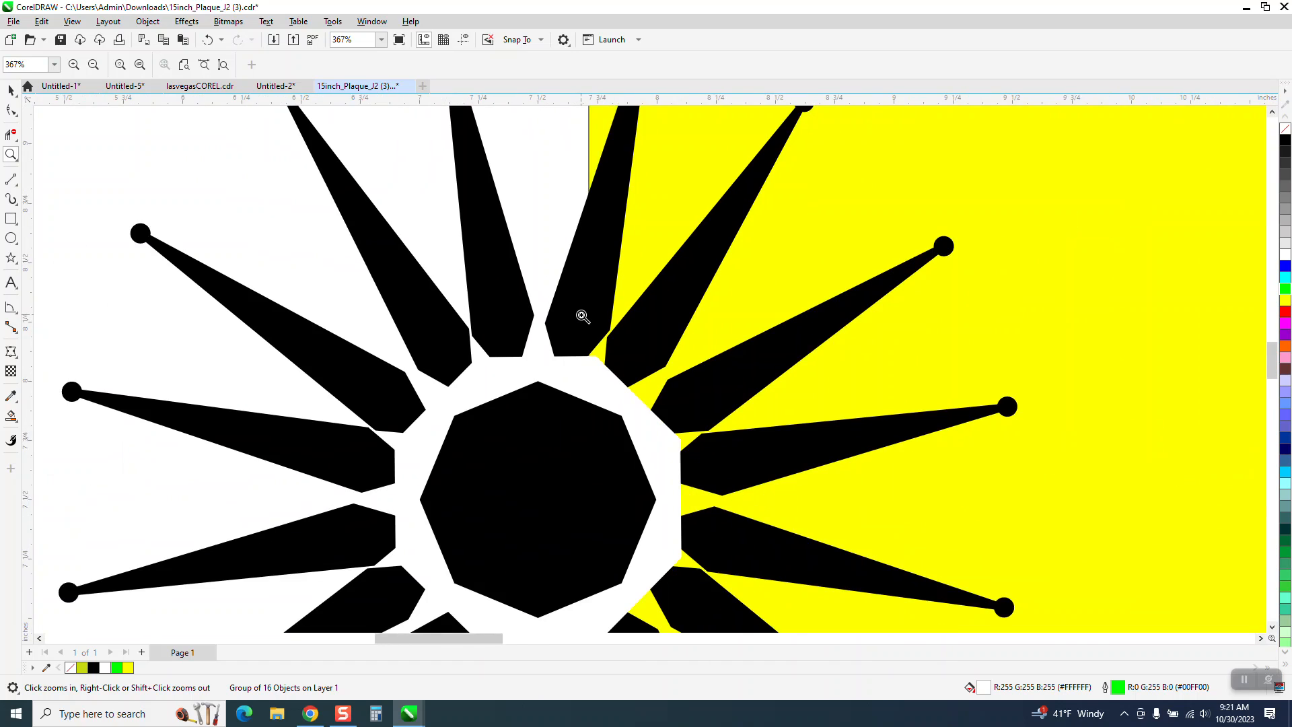
{"action": "scroll", "coordinate": [582, 316], "scroll_direction": "down", "scroll_amount": 1}
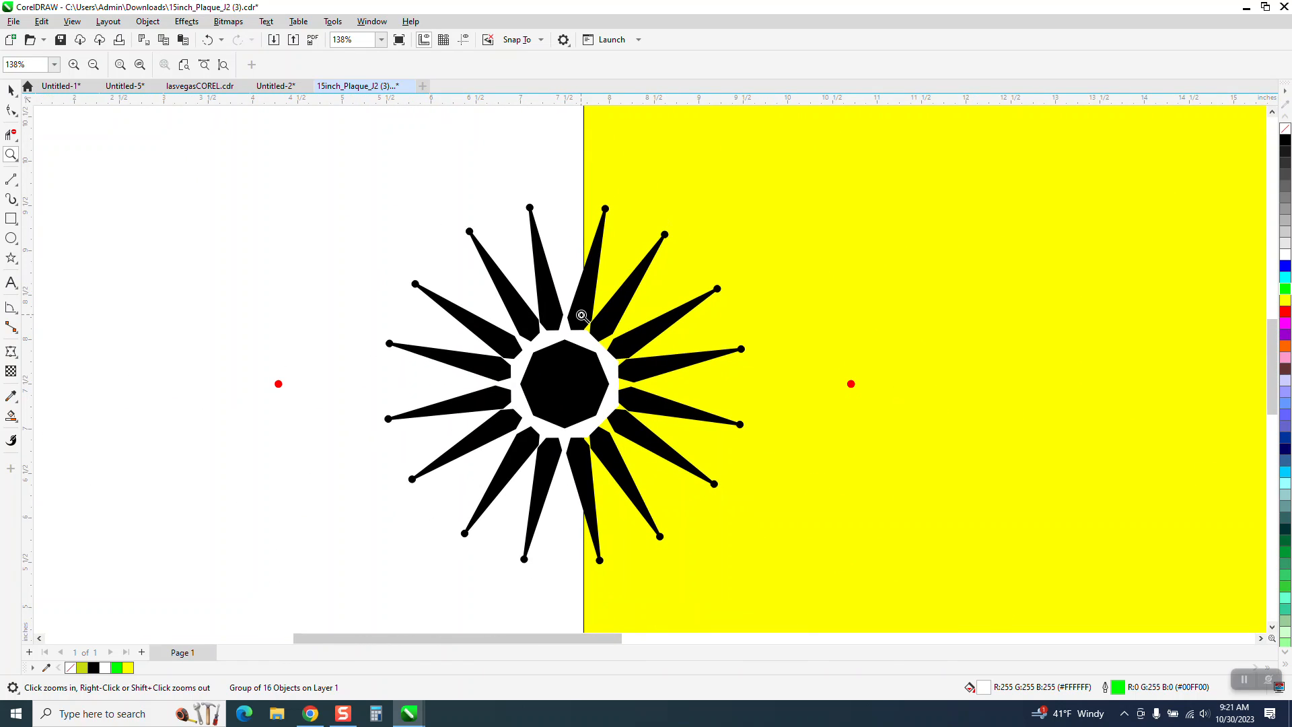
{"action": "left_click", "coordinate": [10, 89]}
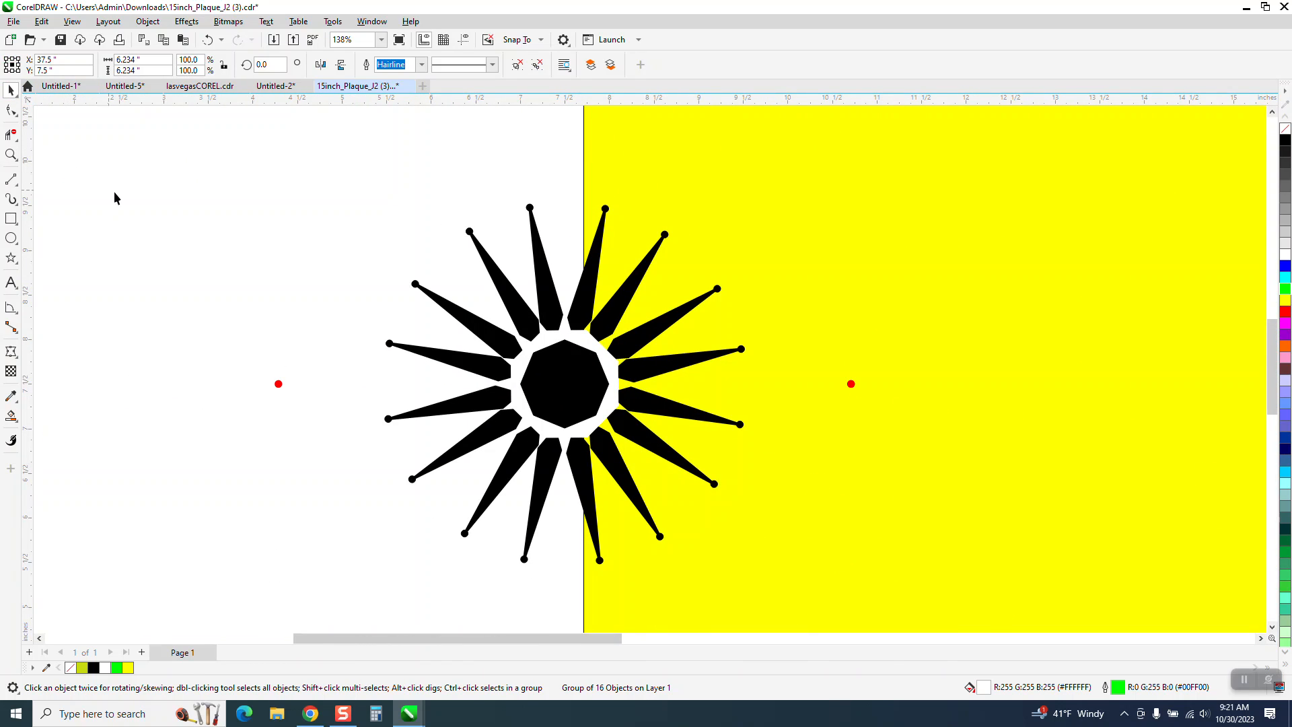
{"action": "left_click", "coordinate": [101, 237]}
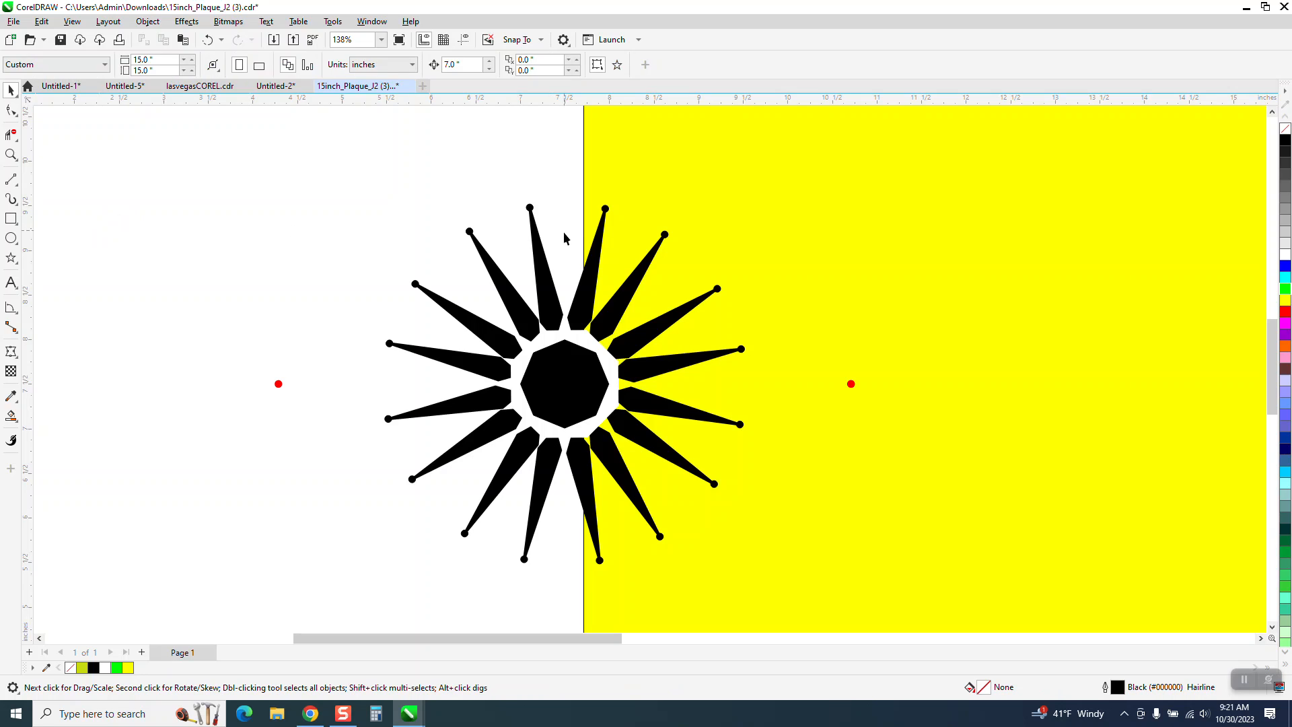
{"action": "left_click", "coordinate": [594, 275]}
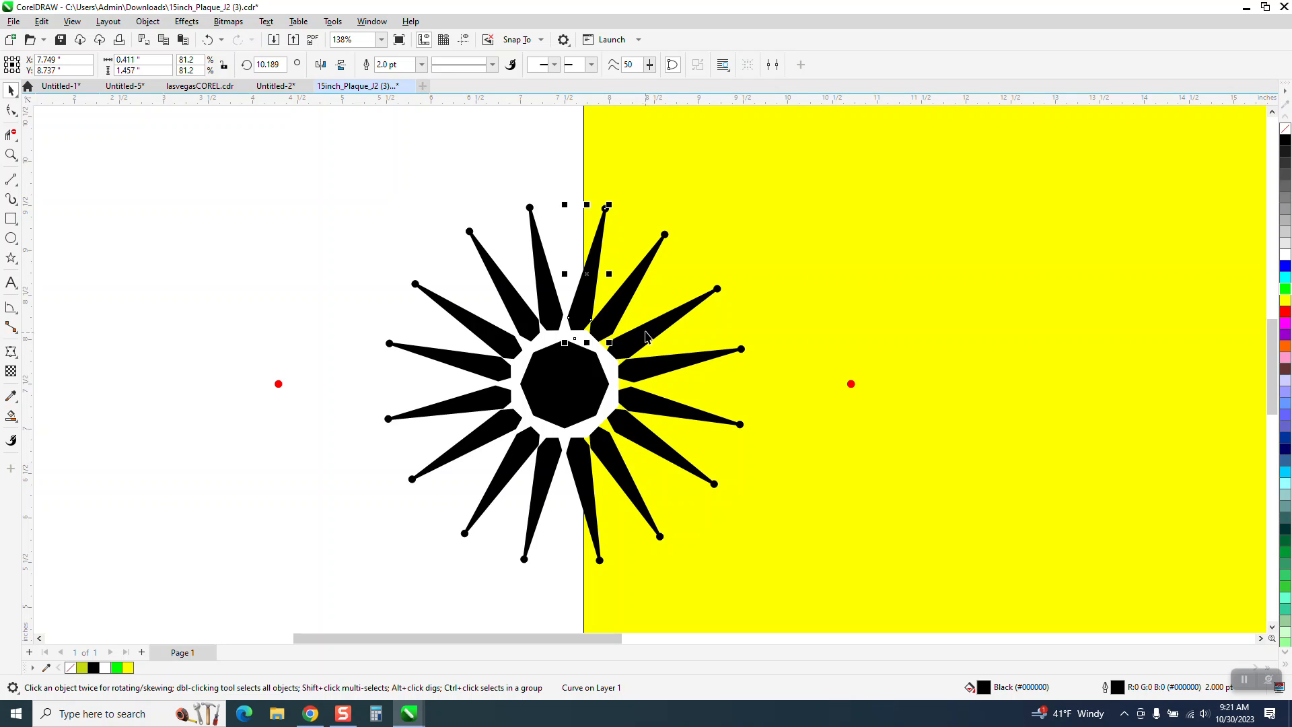
- Move the whole original star 7 inches to the left, off the yellow rectangle
{"action": "scroll", "coordinate": [630, 307], "scroll_direction": "down", "scroll_amount": 4}
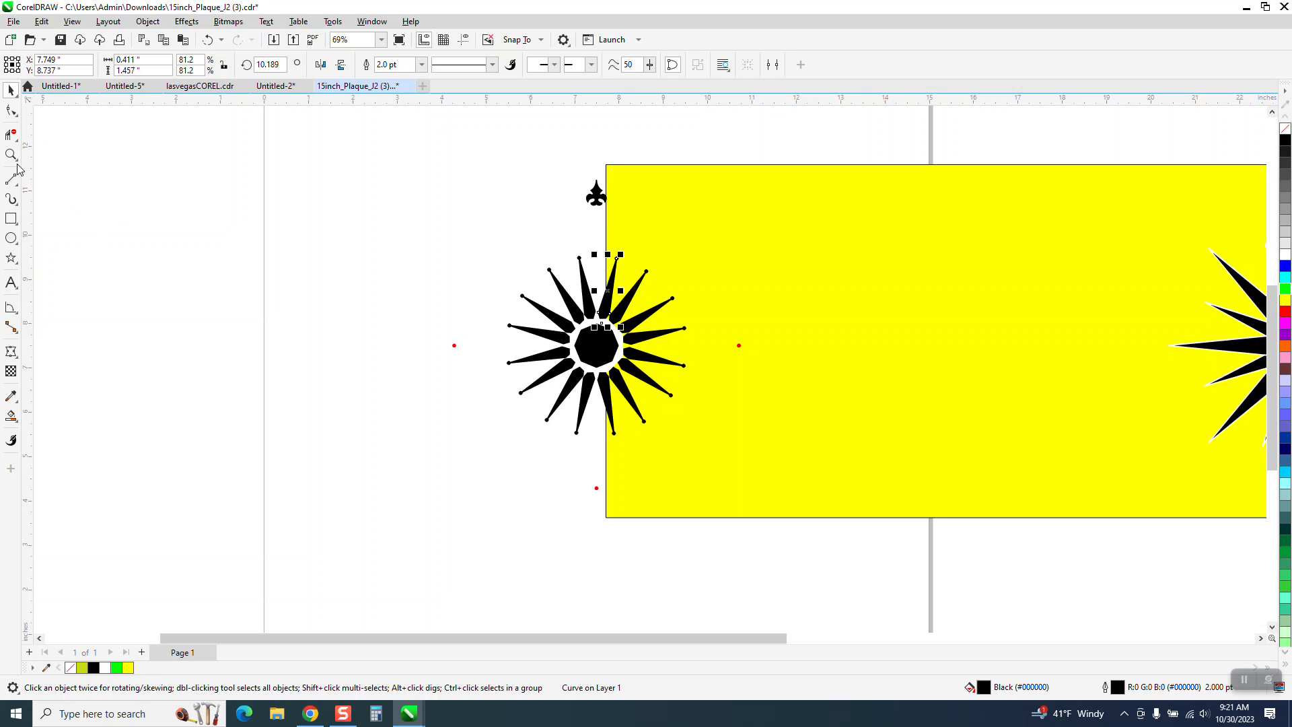
{"action": "scroll", "coordinate": [150, 243], "scroll_direction": "down", "scroll_amount": 2}
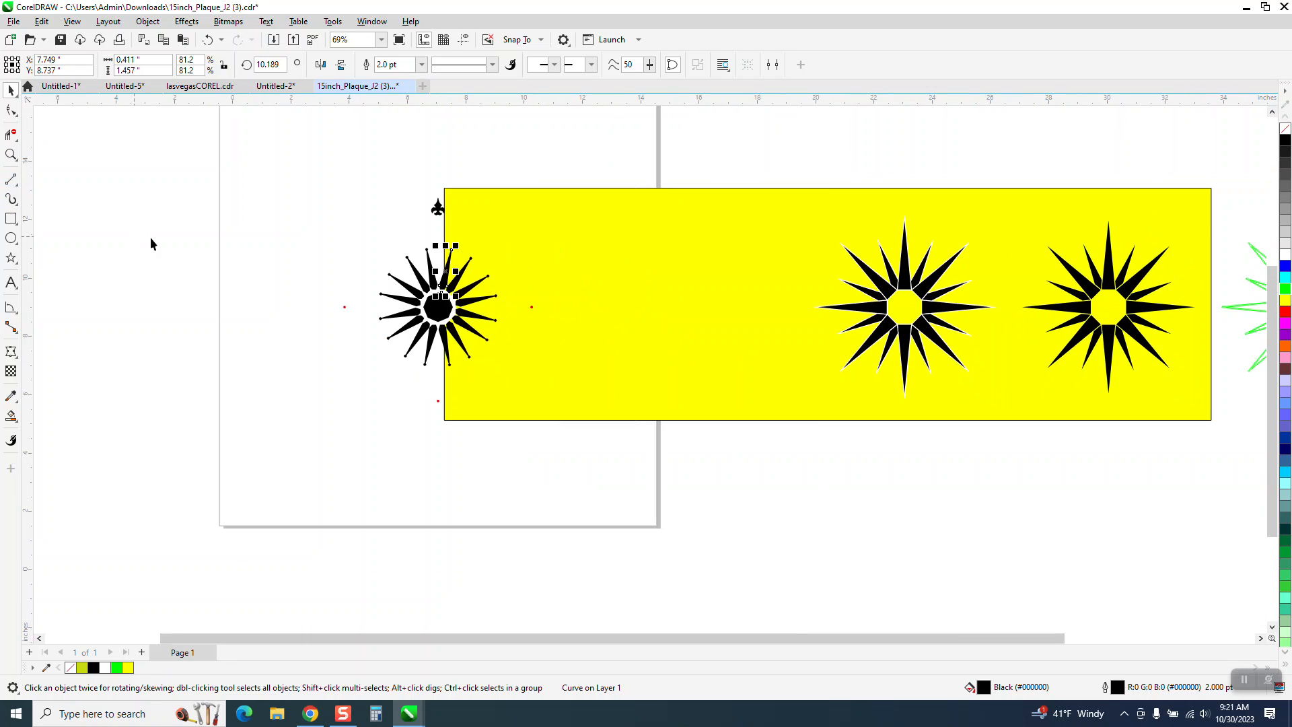
{"action": "scroll", "coordinate": [521, 268], "scroll_direction": "down", "scroll_amount": 1}
{"action": "left_click_drag", "start_coordinate": [340, 225], "coordinate": [585, 408]}
{"action": "left_click_drag", "start_coordinate": [459, 301], "coordinate": [228, 274]}
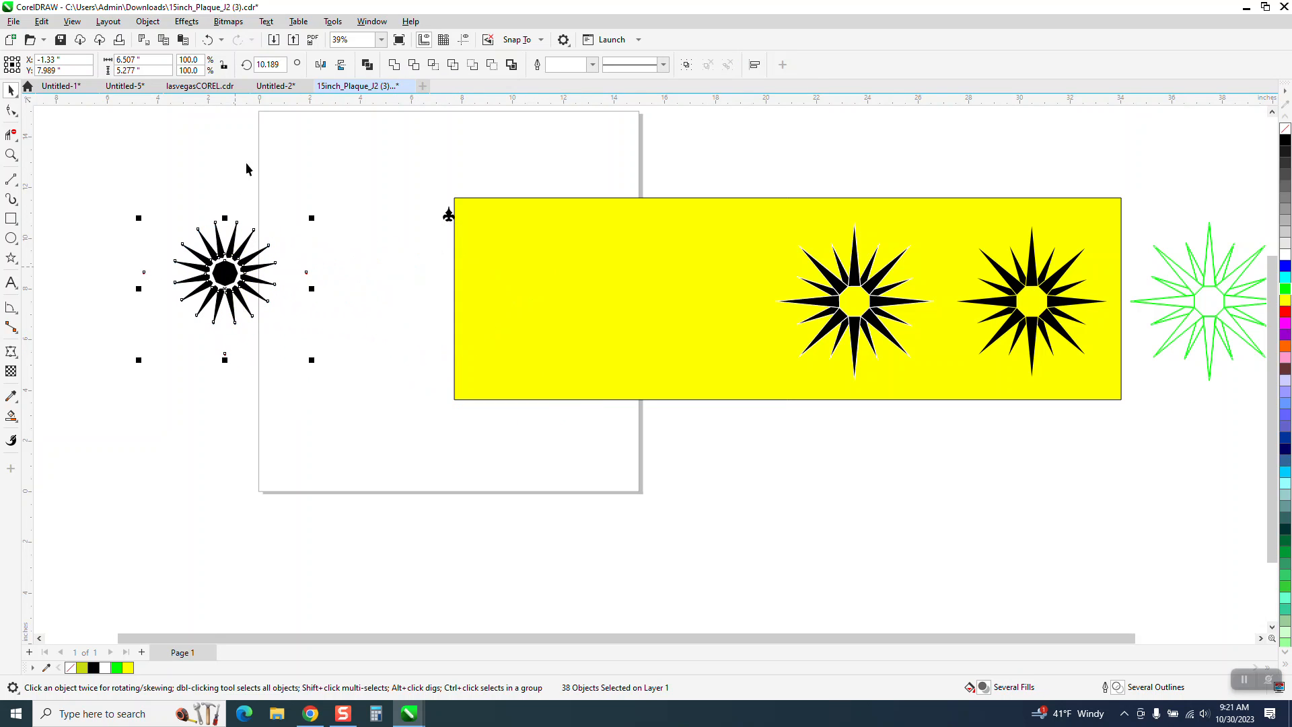
{"action": "left_click", "coordinate": [207, 39]}
{"action": "key", "text": "ctrl+shift+z"}
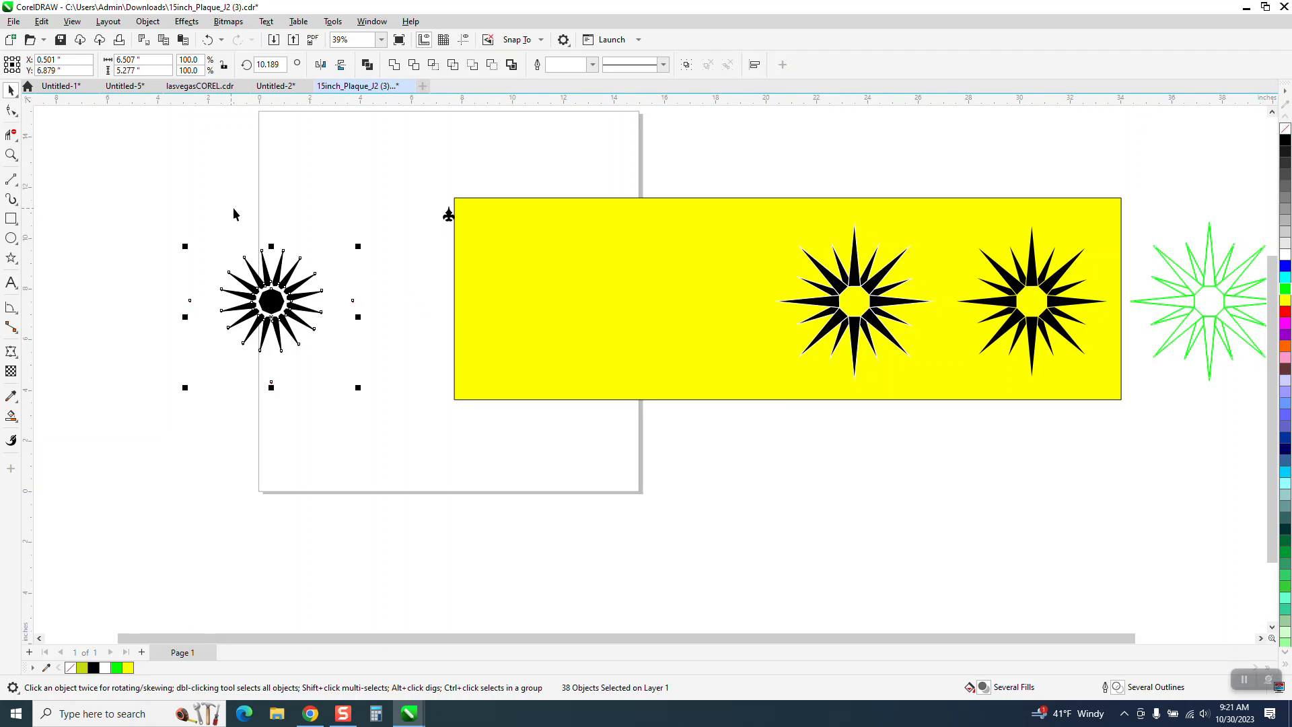
- Duplicate the original star's spike just clockwise of vertical 7 inches to the right and remove the copy's fill
{"action": "left_click", "coordinate": [296, 253]}
{"action": "left_click", "coordinate": [277, 266], "text": "ctrl"}
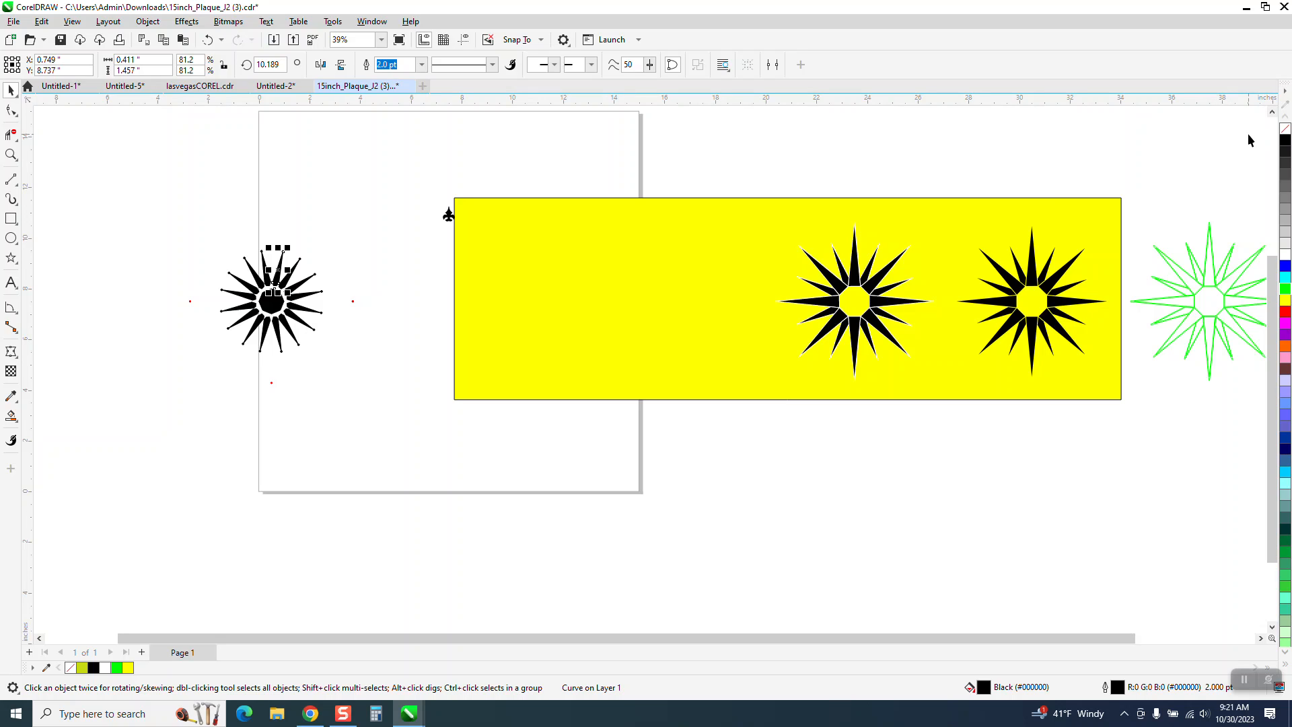
{"action": "key", "text": "ctrl+r"}
{"action": "left_click", "coordinate": [1286, 132]}
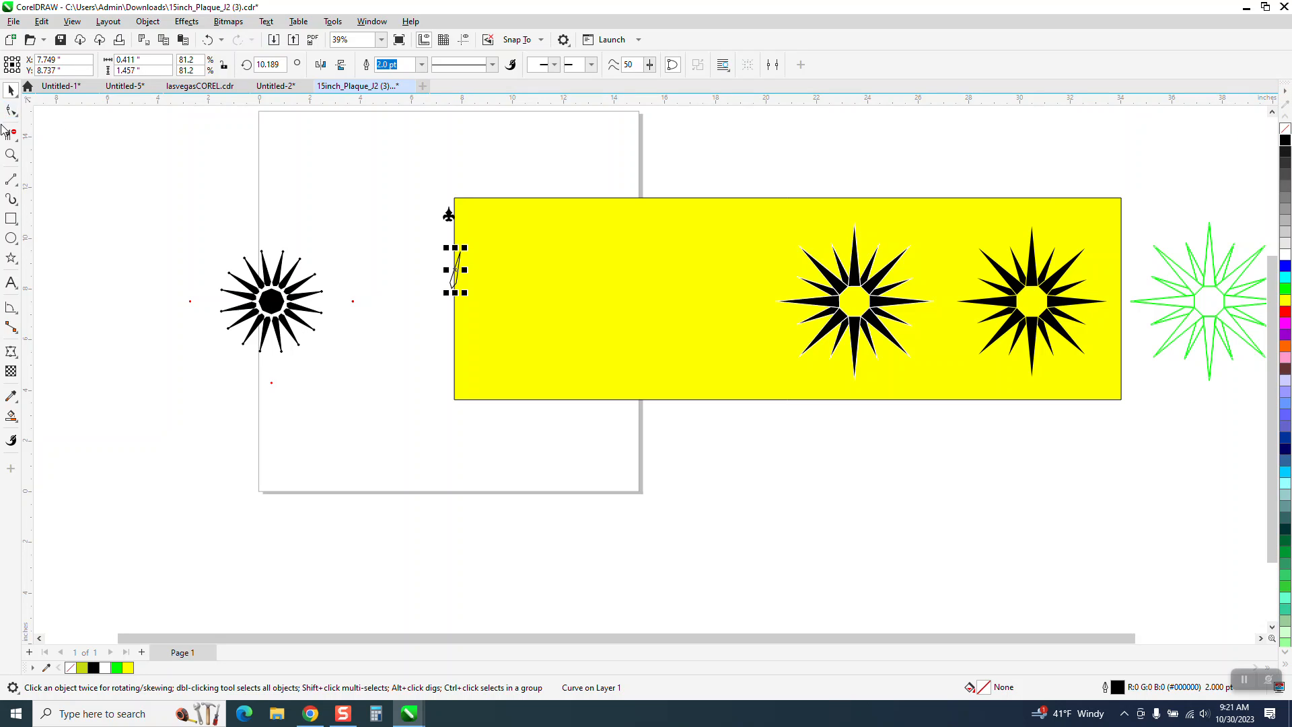
- Set the copied spike's outline to Hairline and move it fully onto the yellow rectangle
{"action": "left_click", "coordinate": [11, 154]}
{"action": "left_click_drag", "start_coordinate": [445, 245], "coordinate": [544, 299]}
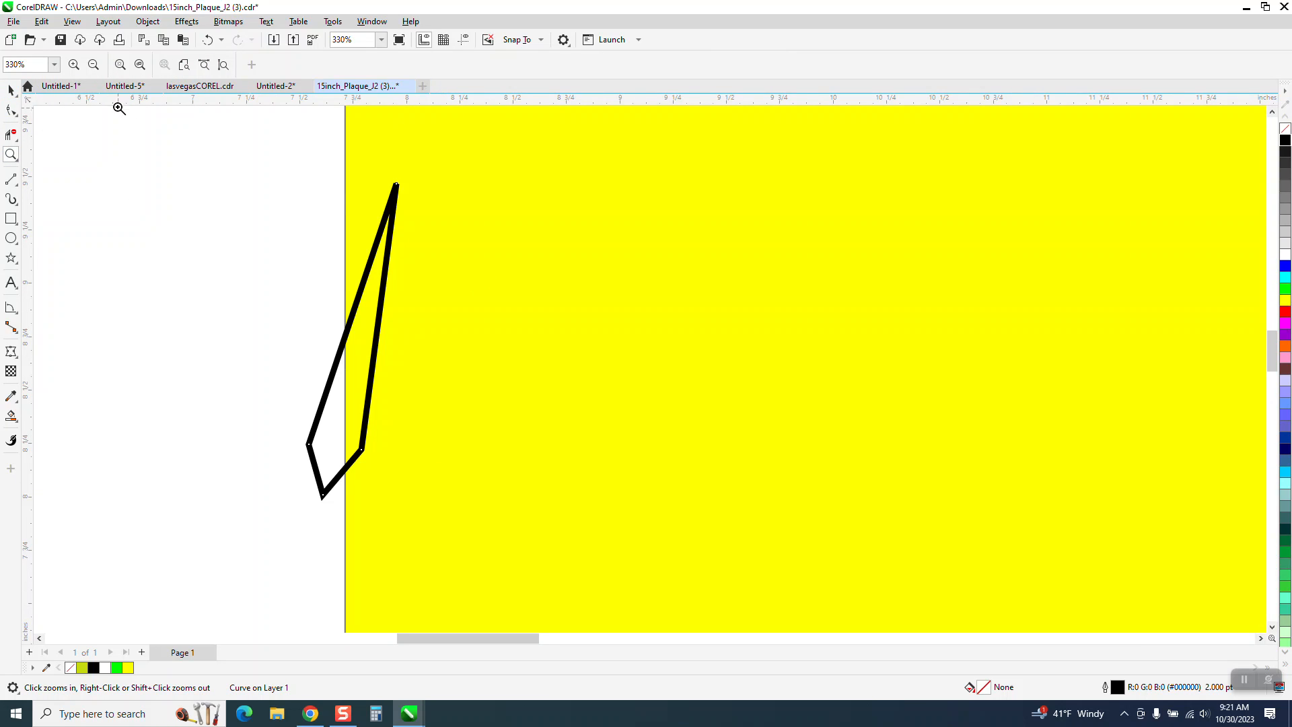
{"action": "left_click", "coordinate": [11, 90]}
{"action": "left_click", "coordinate": [421, 64]}
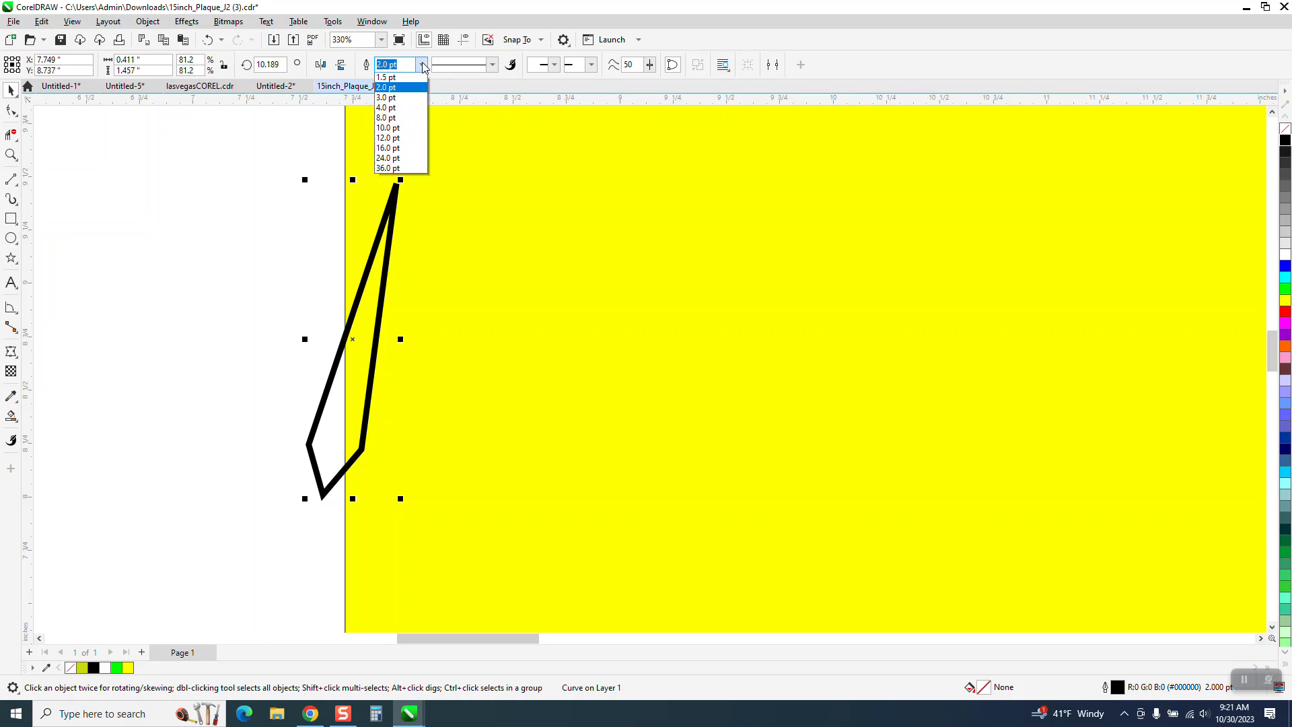
{"action": "left_click", "coordinate": [394, 92]}
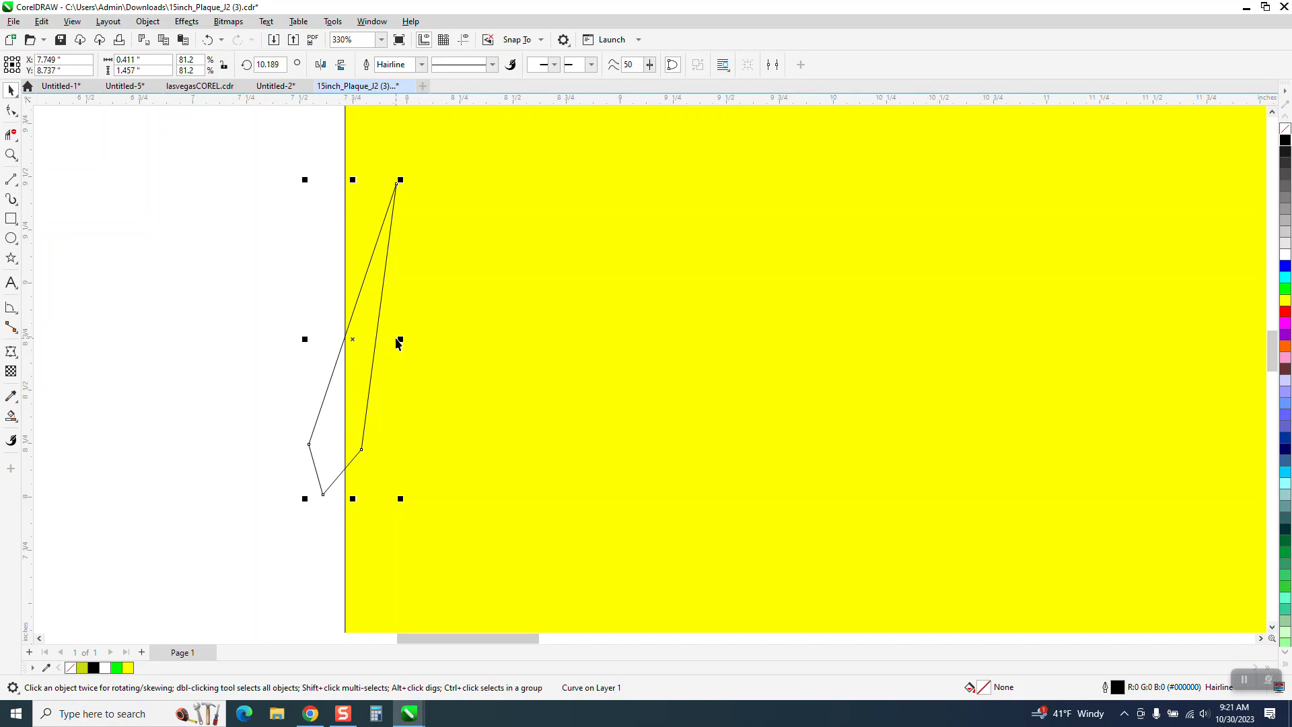
{"action": "scroll", "coordinate": [397, 343], "scroll_direction": "down", "scroll_amount": 2}
{"action": "left_click_drag", "start_coordinate": [375, 341], "coordinate": [605, 346]}
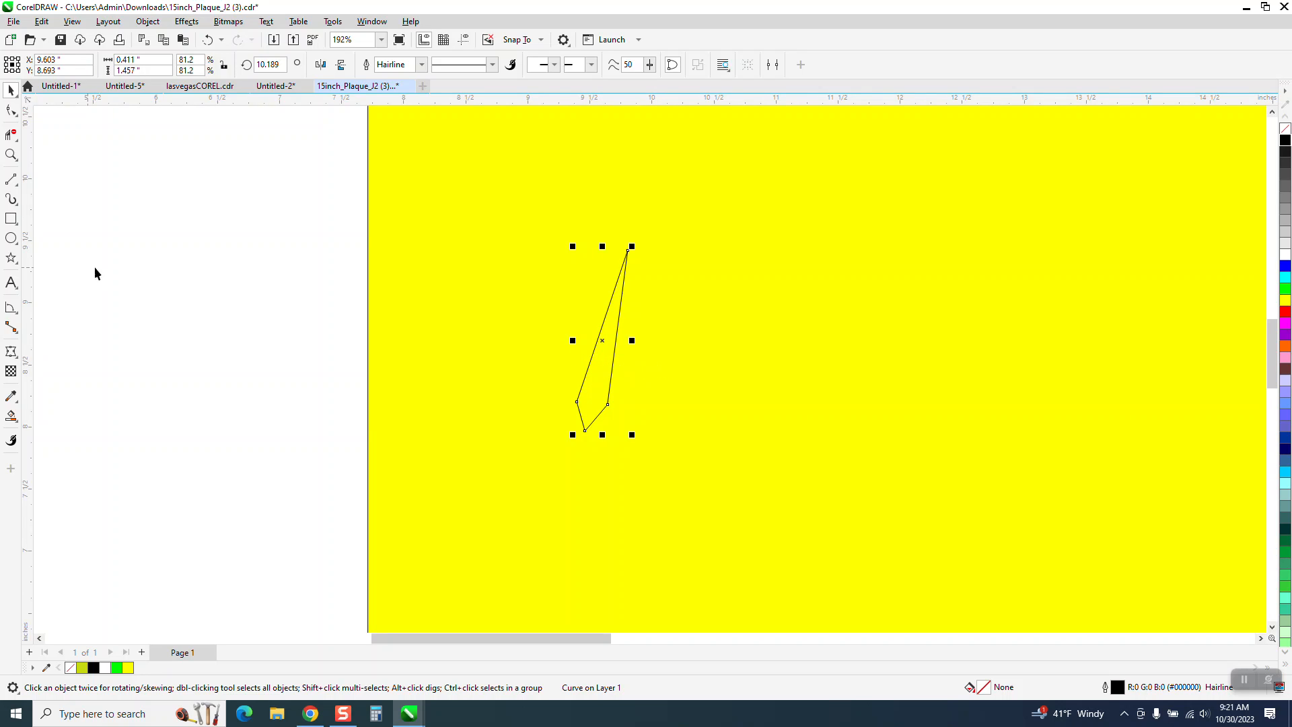
- Move the spike's rotation center to its tip node and rotate it nearly upright, to an angle of about 24.9 degrees
{"action": "left_click", "coordinate": [11, 155]}
{"action": "left_click_drag", "start_coordinate": [300, 210], "coordinate": [806, 492]}
{"action": "left_click", "coordinate": [10, 89]}
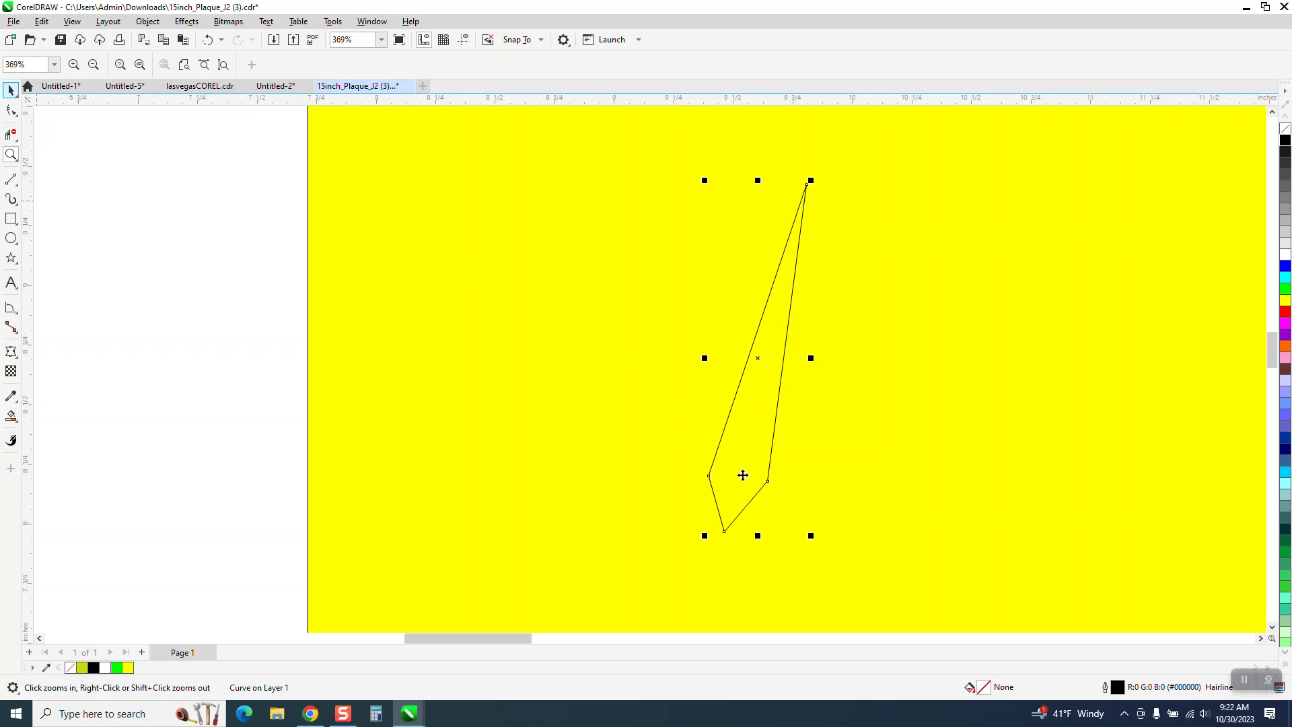
{"action": "left_click", "coordinate": [757, 360]}
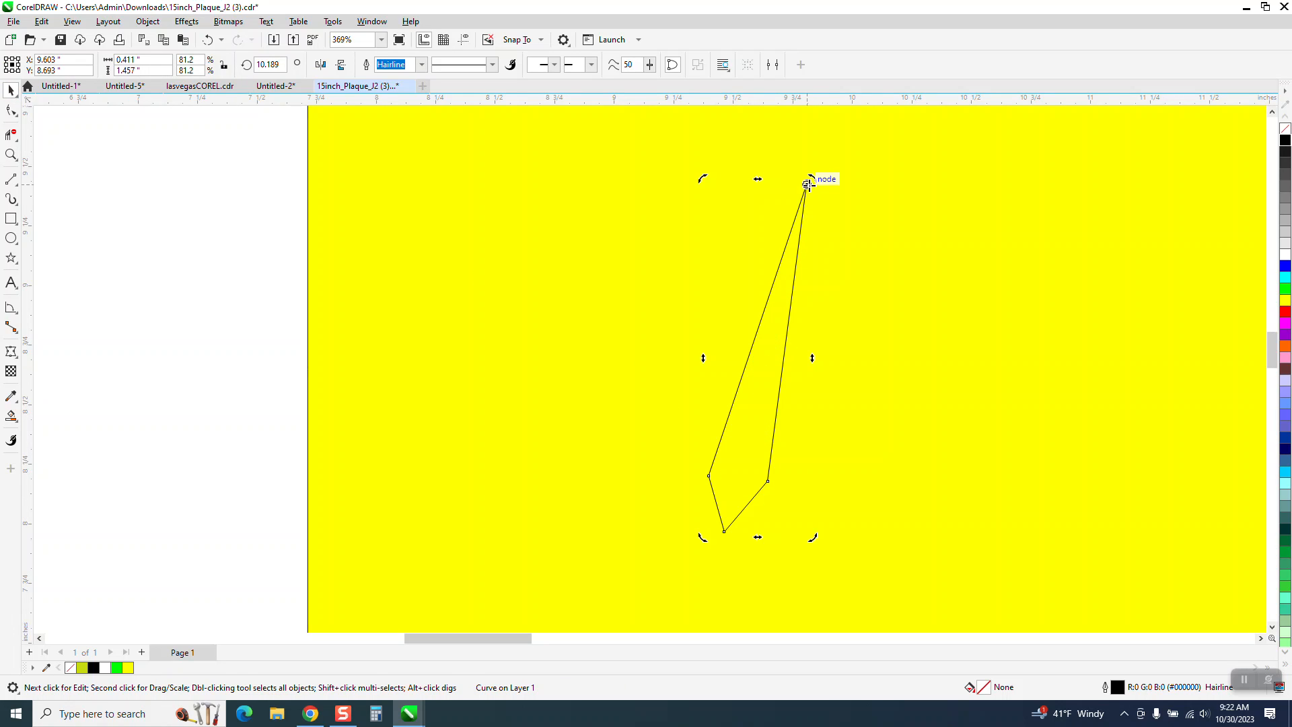
{"action": "left_click_drag", "start_coordinate": [726, 532], "coordinate": [815, 542]}
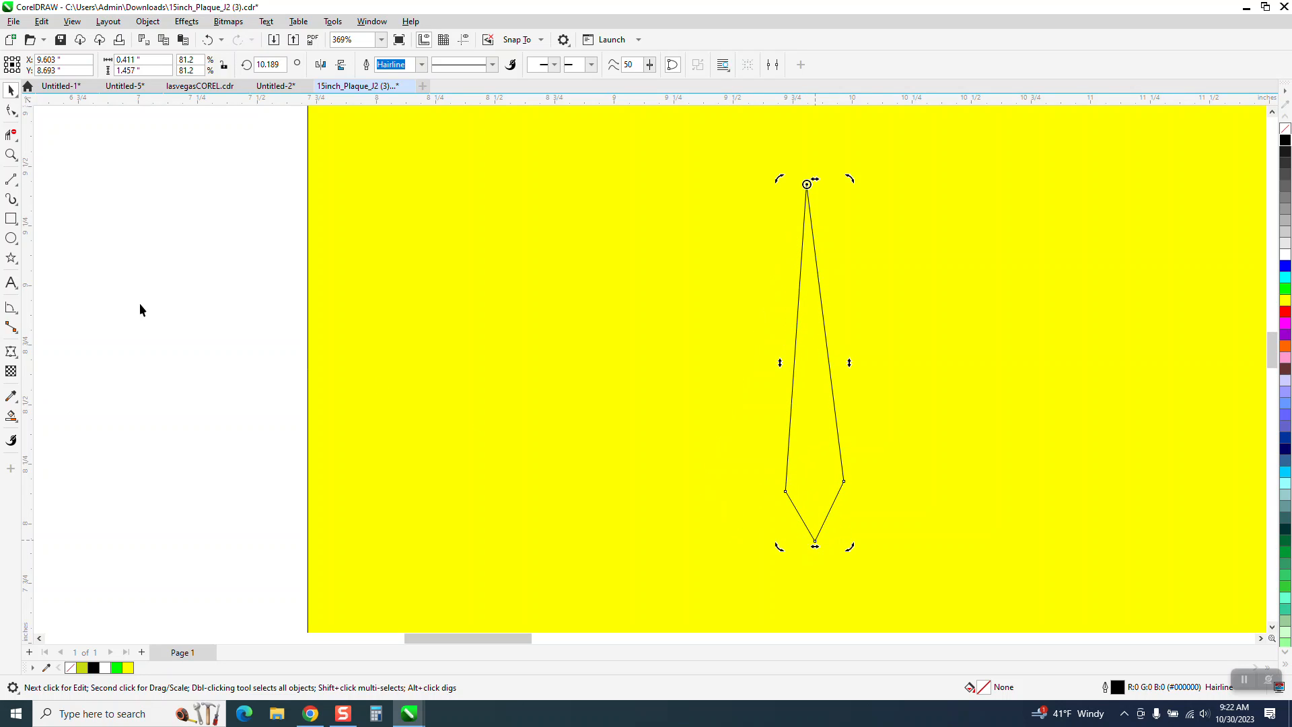
- Place a vertical guideline through the spike at about X 9.818 inches and turn on guideline display
{"action": "left_click_drag", "start_coordinate": [29, 249], "coordinate": [534, 311]}
{"action": "left_click_drag", "start_coordinate": [789, 330], "coordinate": [807, 325]}
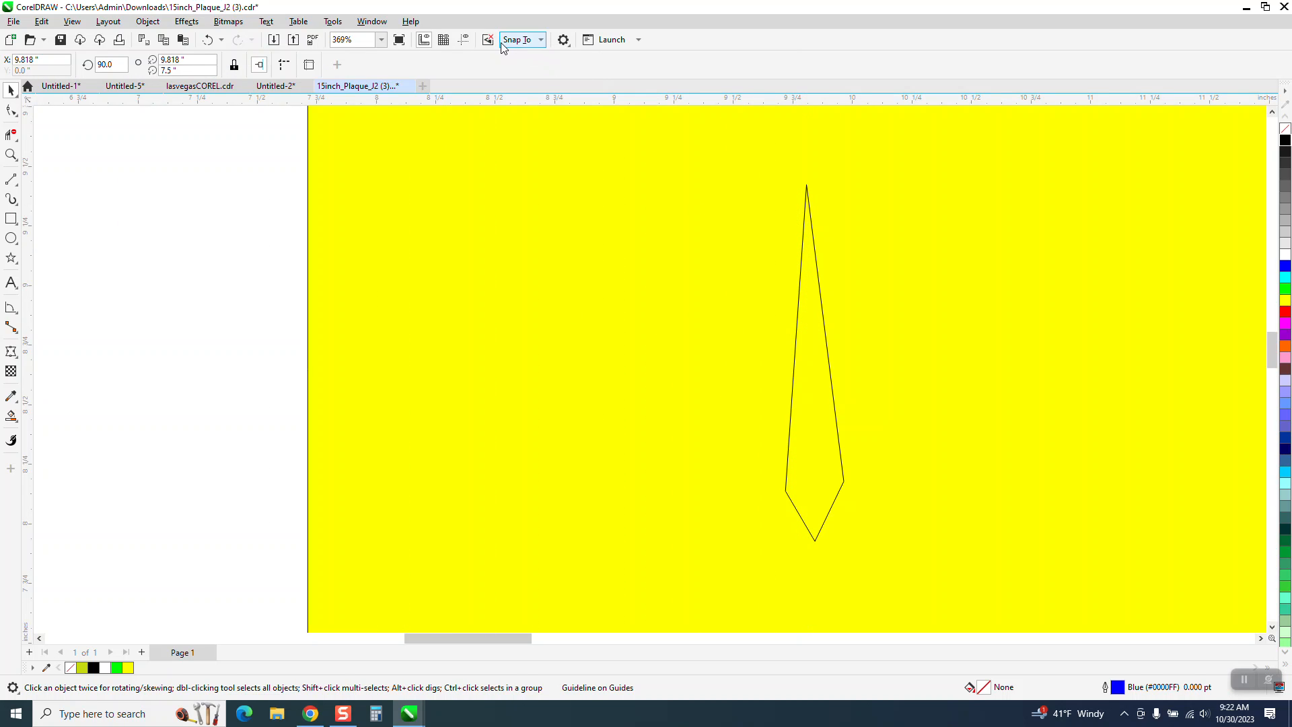
{"action": "left_click", "coordinate": [463, 41]}
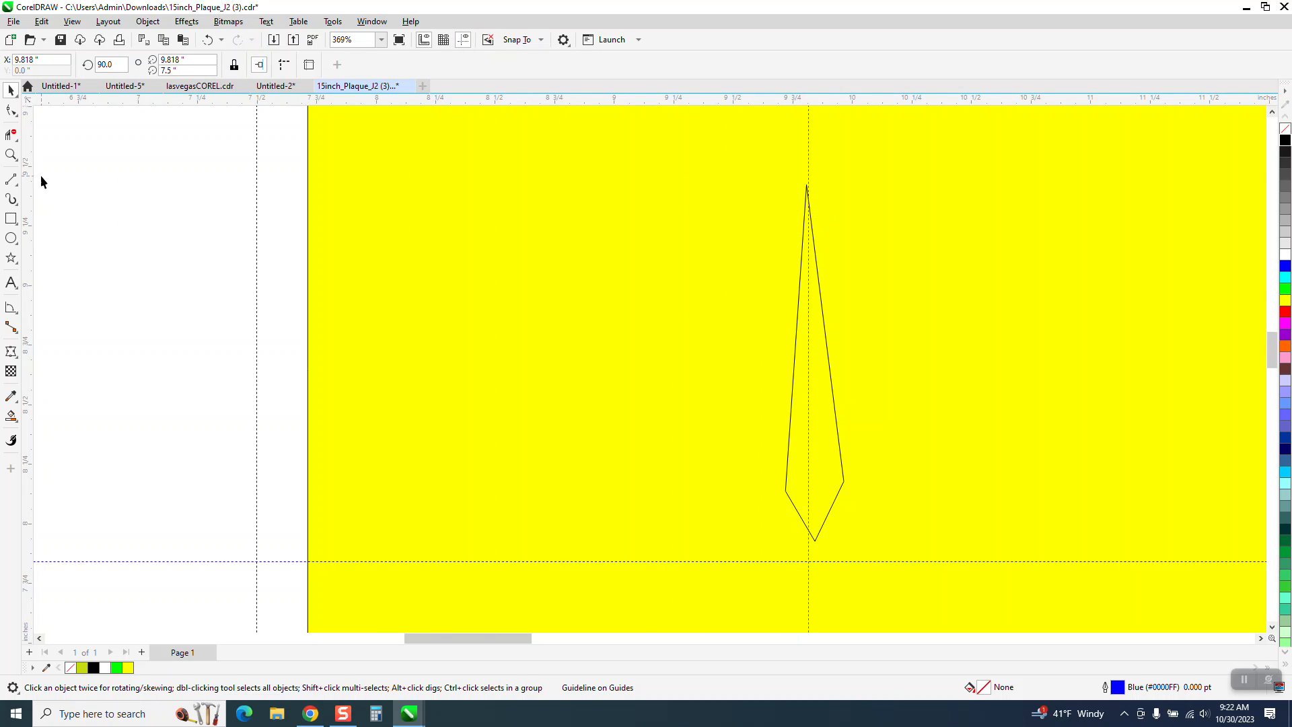
- Move the spike by its tip node so the tip sits on the vertical guideline
{"action": "left_click", "coordinate": [11, 155]}
{"action": "left_click_drag", "start_coordinate": [747, 169], "coordinate": [889, 226]}
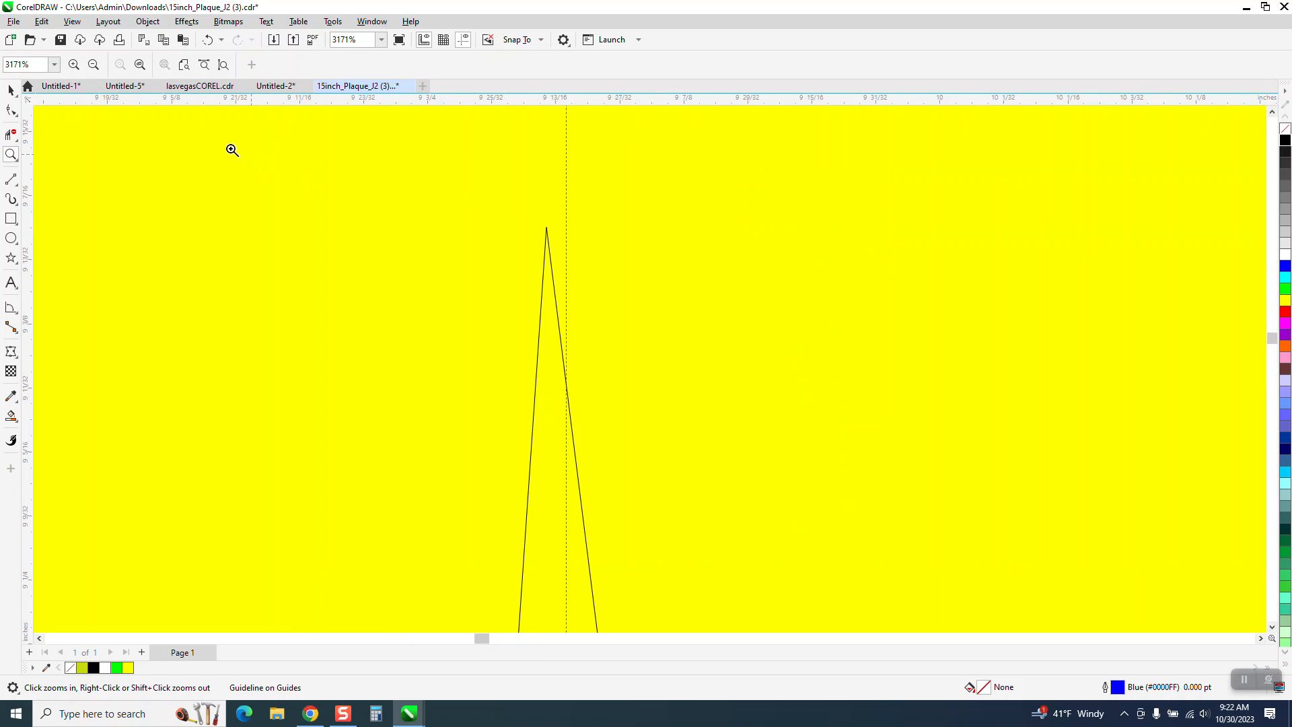
{"action": "left_click", "coordinate": [10, 89]}
{"action": "left_click", "coordinate": [547, 232]}
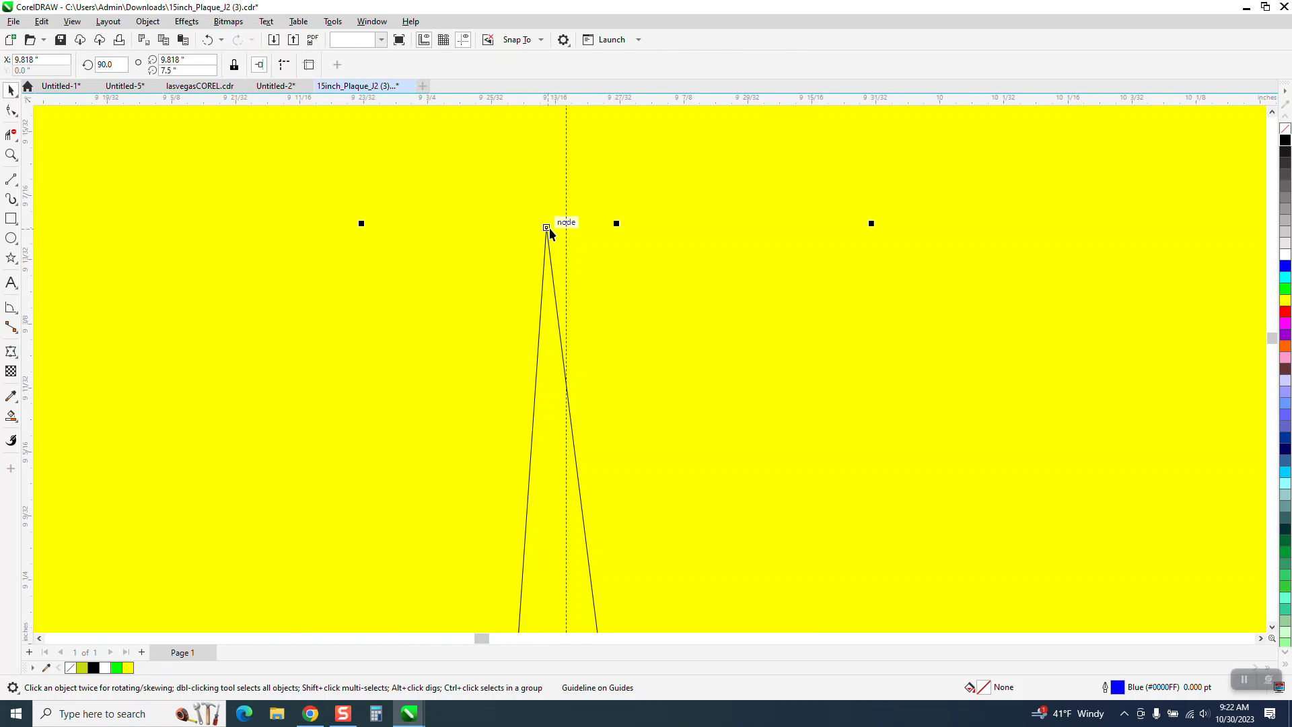
{"action": "left_click_drag", "start_coordinate": [545, 226], "coordinate": [567, 224]}
- Rotate the spike about its tip node until its bottom node sits on the vertical guideline, at an angle of about 23.5 degrees
{"action": "scroll", "coordinate": [538, 195], "scroll_direction": "down", "scroll_amount": 4}
{"action": "scroll", "coordinate": [551, 217], "scroll_direction": "down", "scroll_amount": 1}
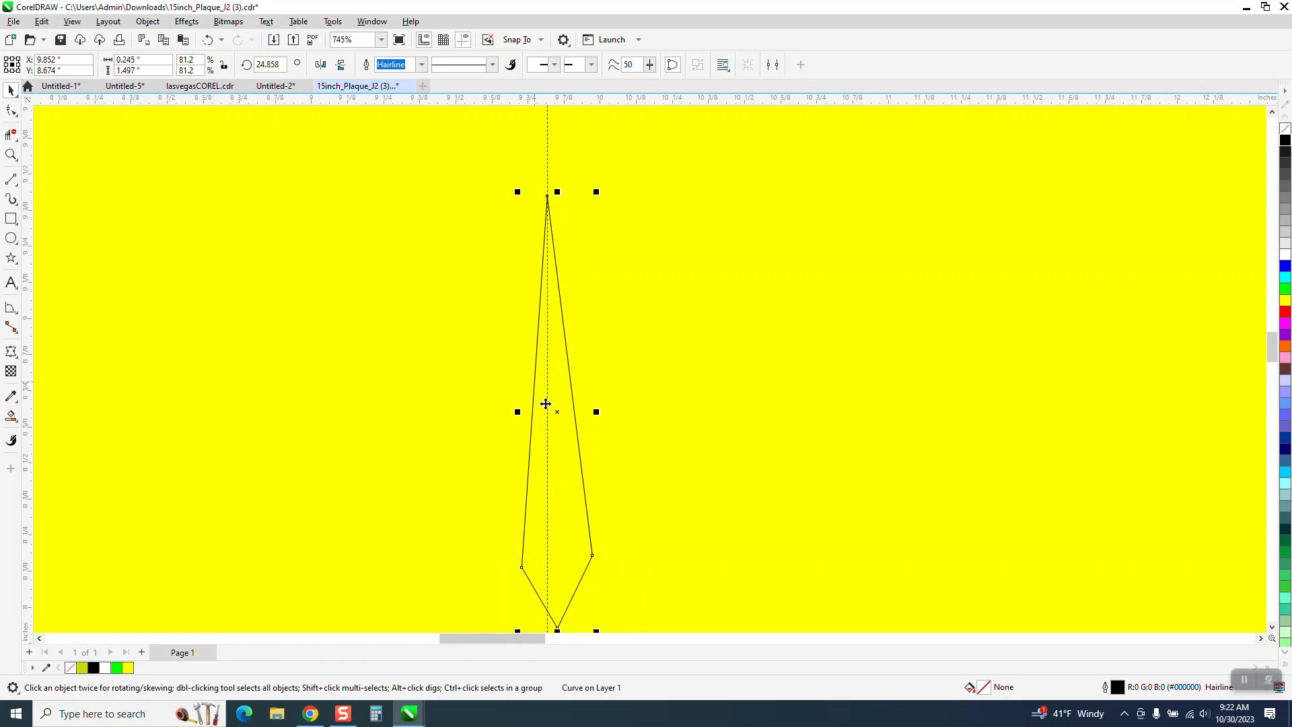
{"action": "left_click", "coordinate": [556, 408]}
{"action": "scroll", "coordinate": [541, 252], "scroll_direction": "down", "scroll_amount": 1}
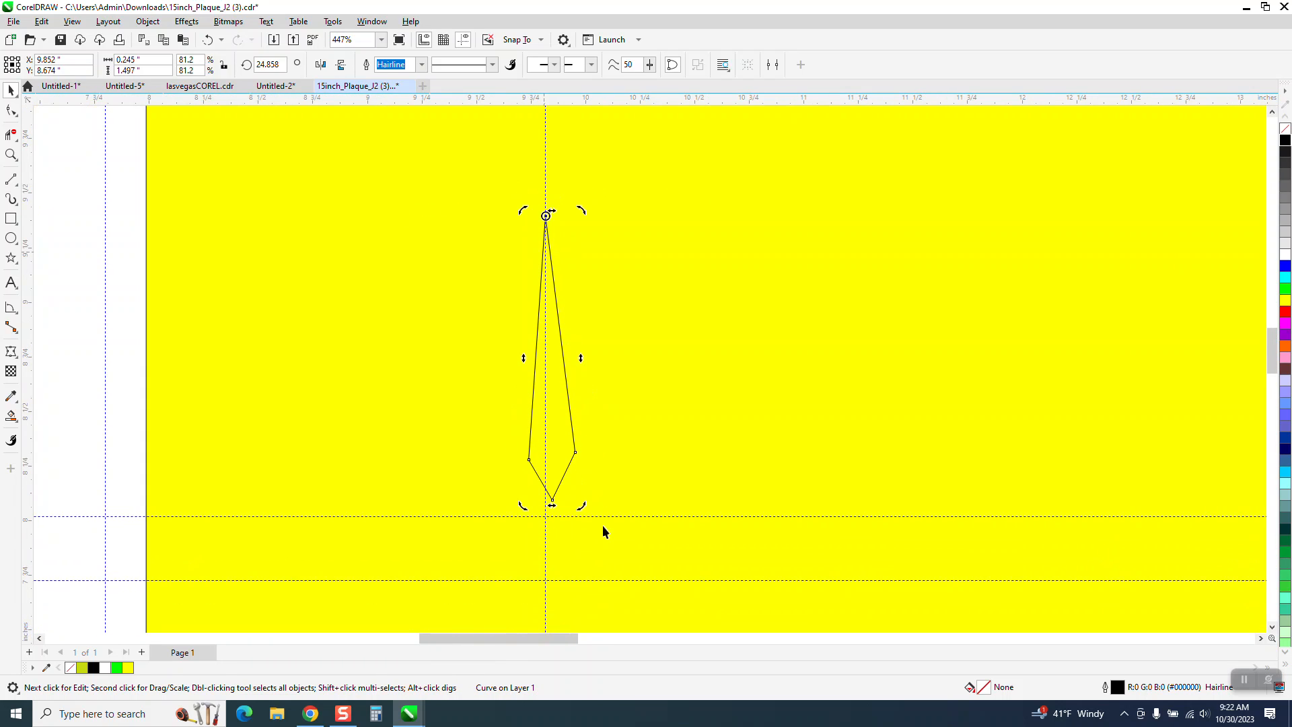
{"action": "left_click", "coordinate": [11, 154]}
{"action": "left_click_drag", "start_coordinate": [462, 421], "coordinate": [637, 519]}
{"action": "left_click", "coordinate": [11, 110]}
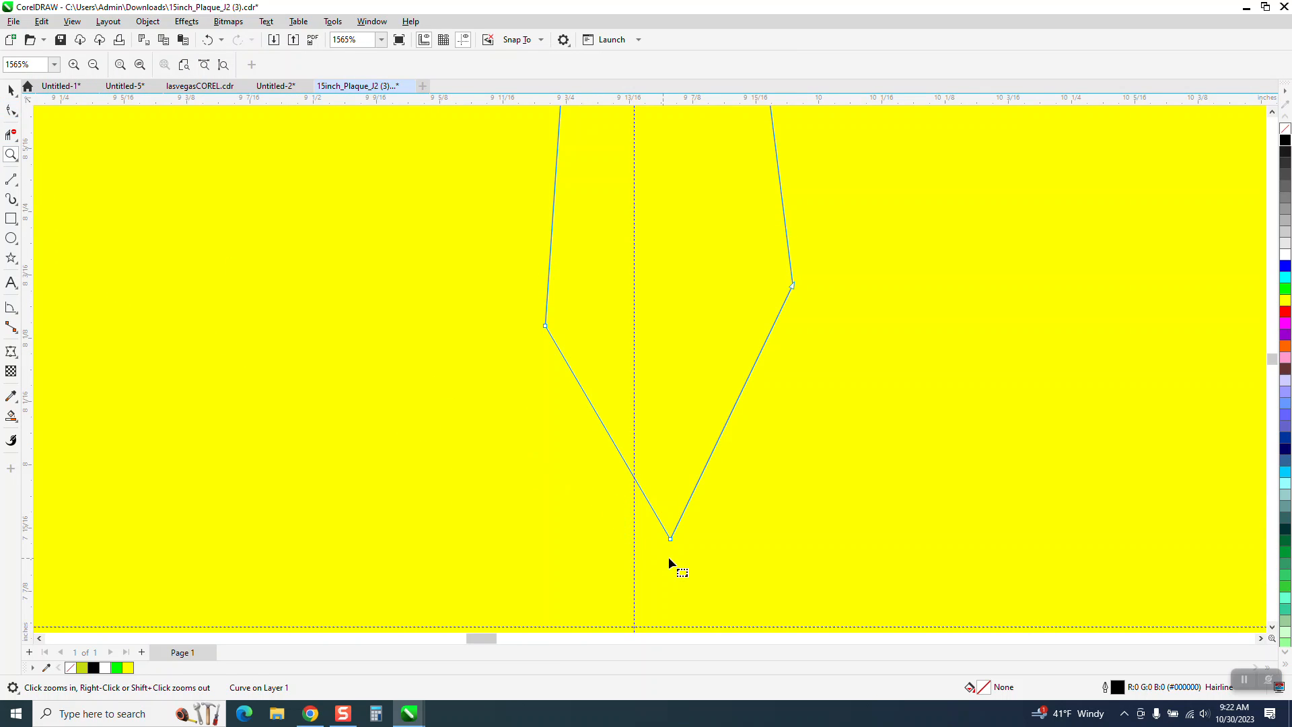
{"action": "left_click", "coordinate": [12, 91]}
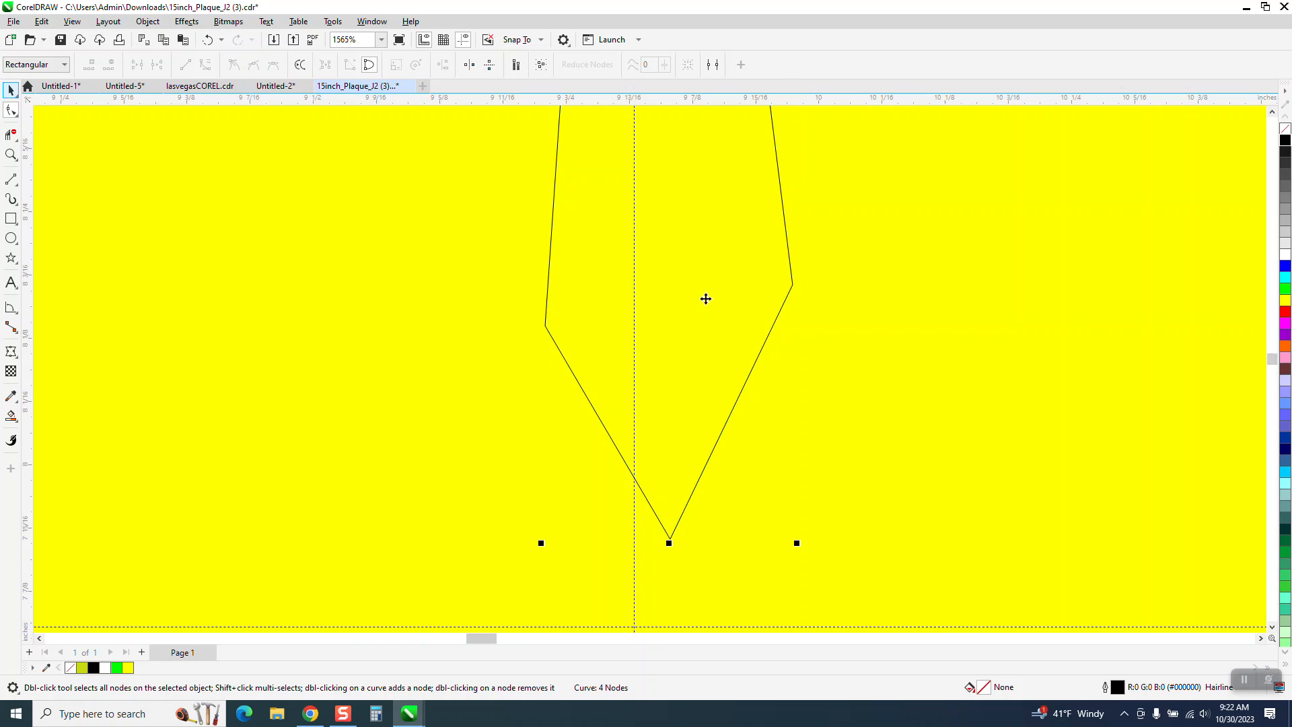
{"action": "left_click", "coordinate": [685, 309]}
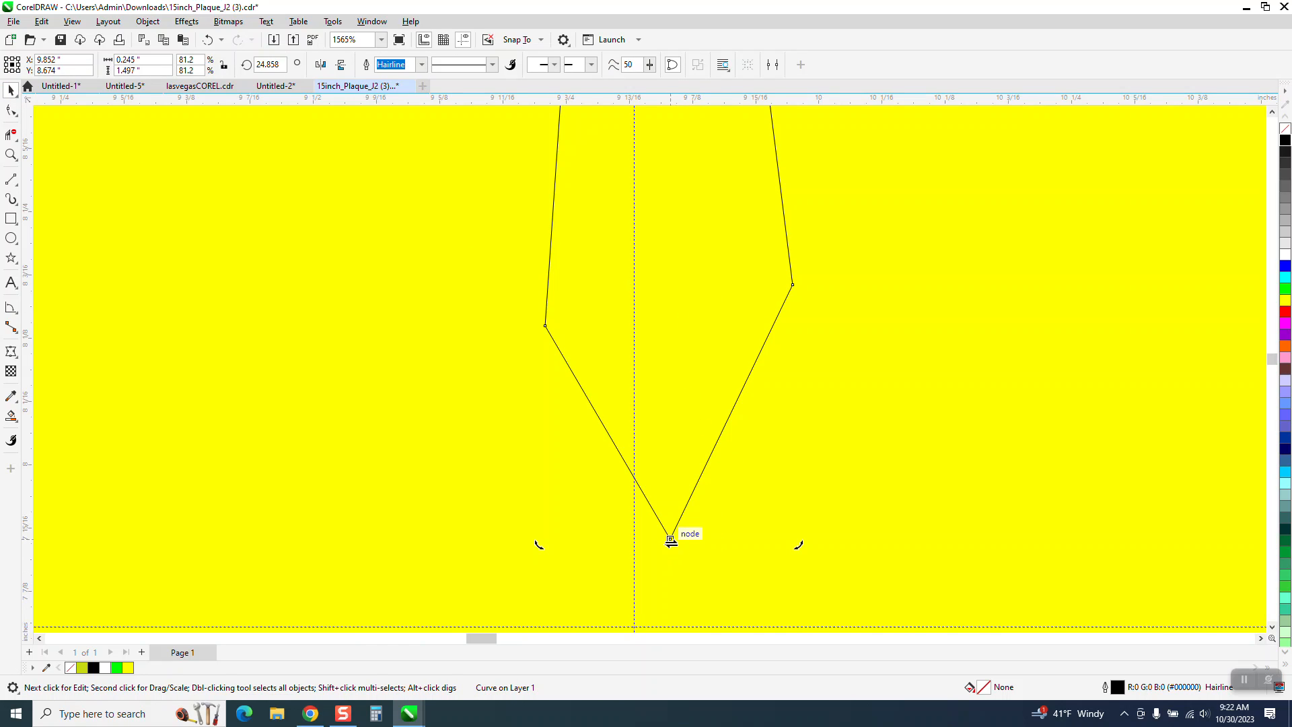
{"action": "left_click_drag", "start_coordinate": [800, 543], "coordinate": [761, 543]}
{"action": "scroll", "coordinate": [661, 478], "scroll_direction": "down", "scroll_amount": 1}
{"action": "scroll", "coordinate": [673, 432], "scroll_direction": "down", "scroll_amount": 4}
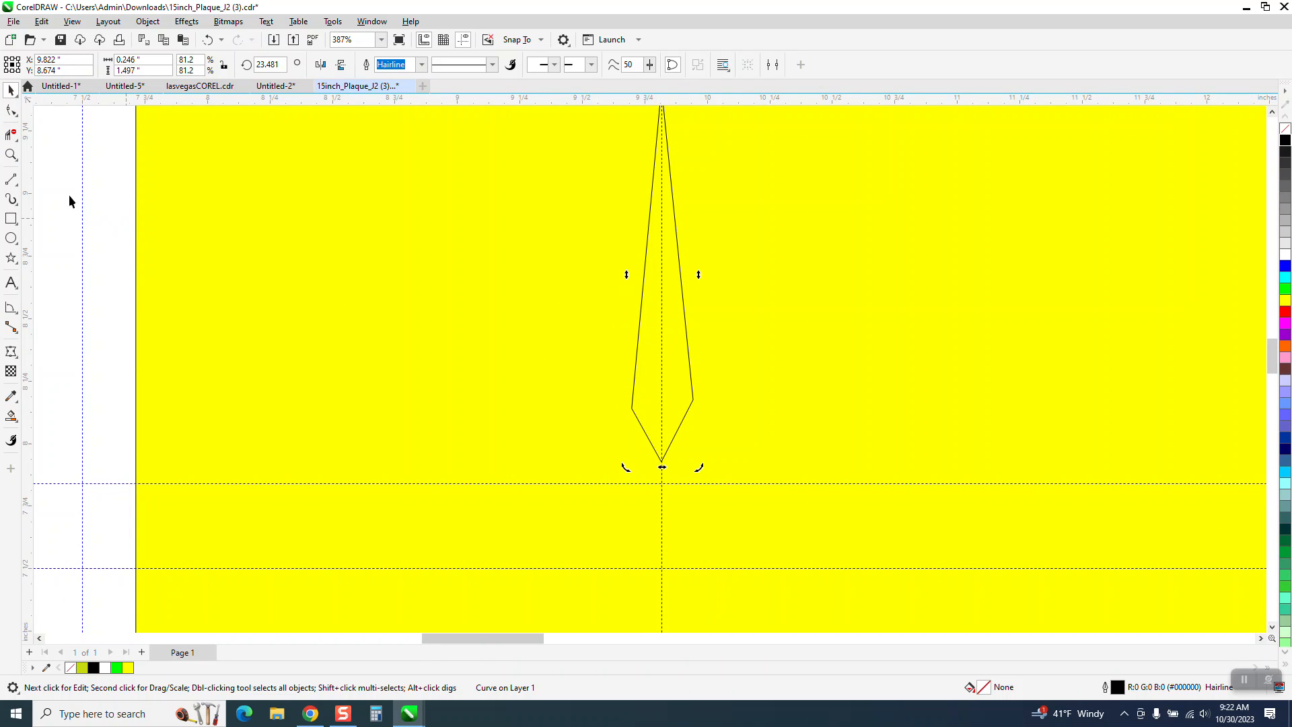
- Align the spike's two wide side nodes horizontally so both shoulders are level
{"action": "left_click", "coordinate": [14, 156]}
{"action": "left_click_drag", "start_coordinate": [569, 337], "coordinate": [847, 486]}
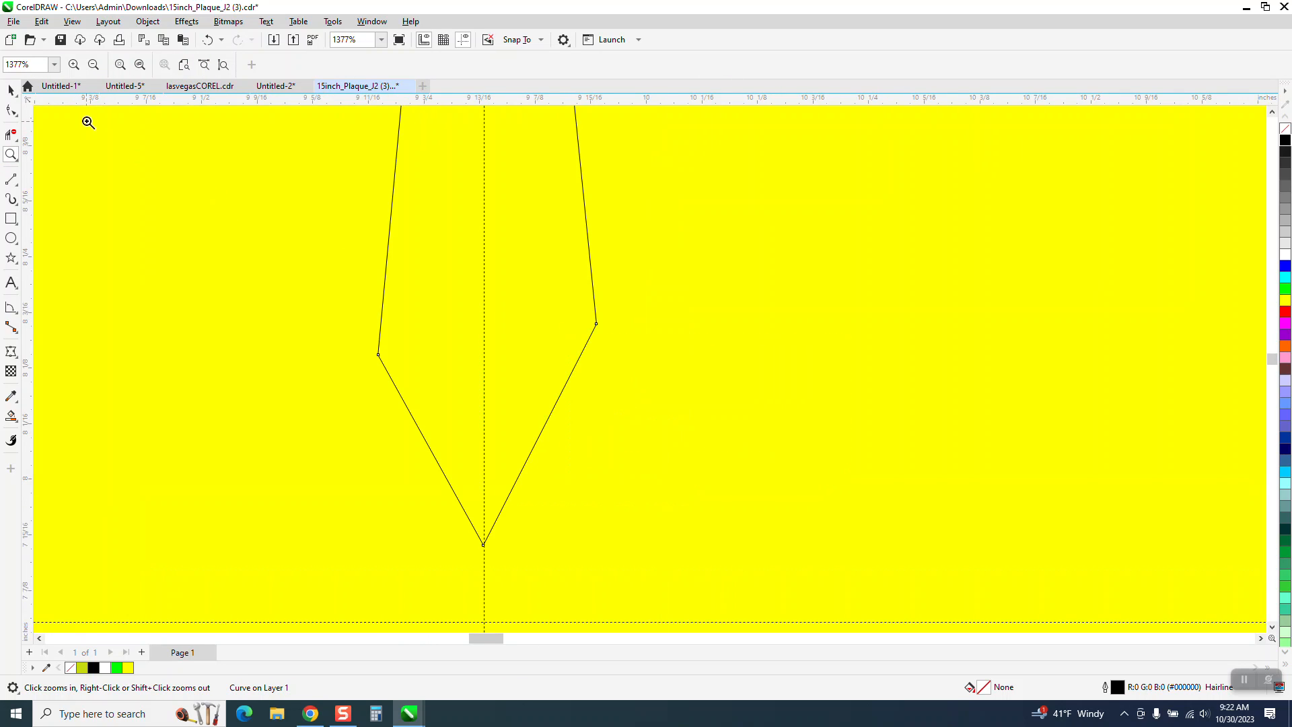
{"action": "left_click", "coordinate": [12, 111]}
{"action": "left_click_drag", "start_coordinate": [312, 273], "coordinate": [668, 401]}
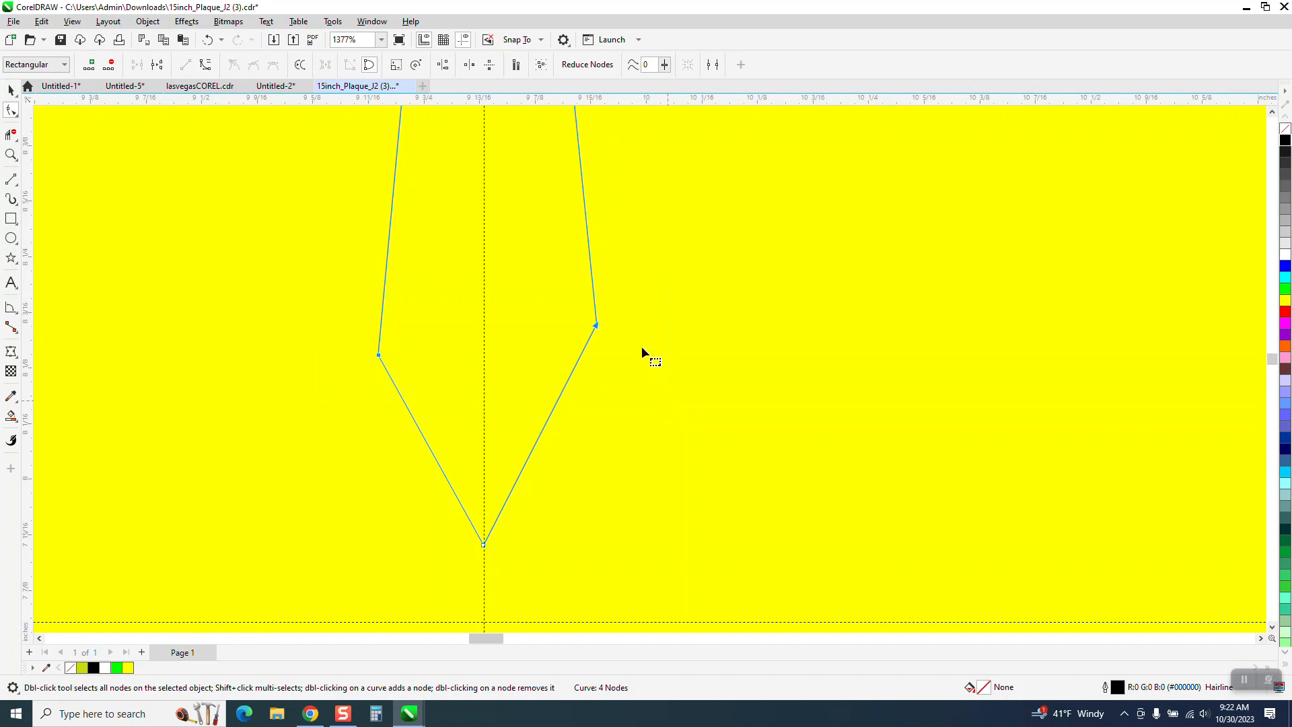
{"action": "left_click", "coordinate": [443, 65]}
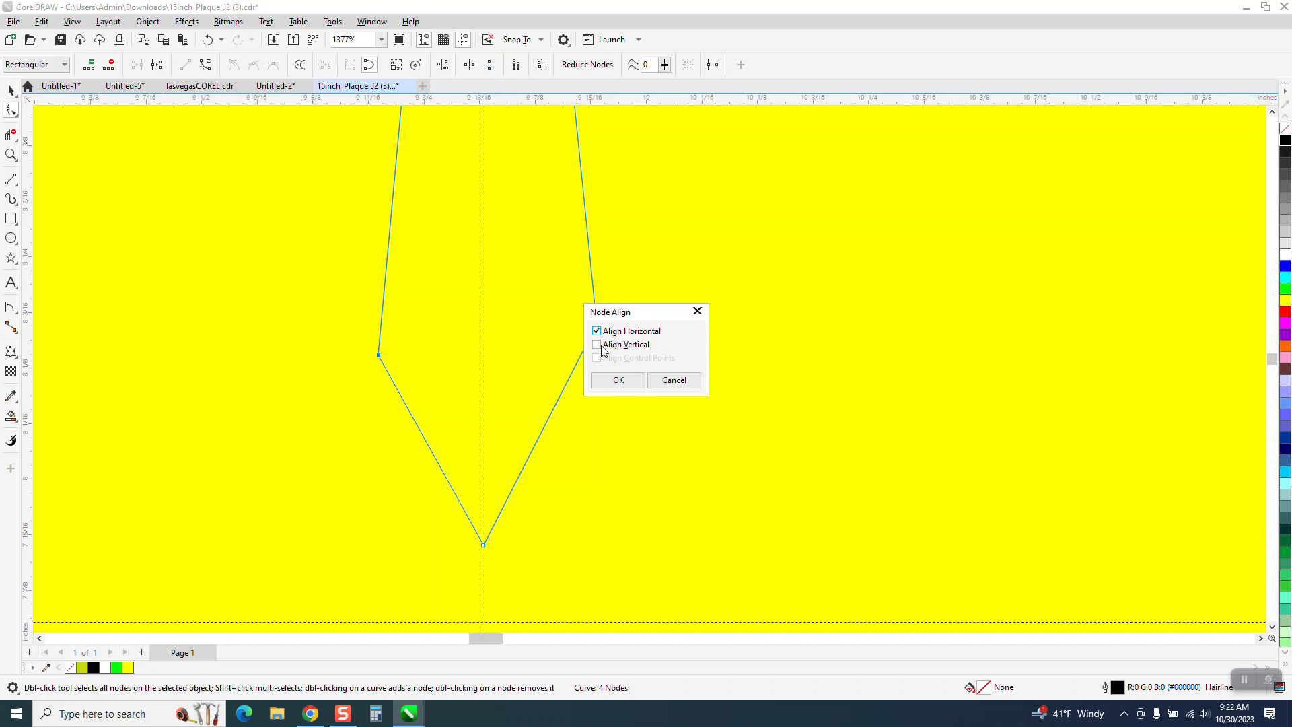
{"action": "left_click", "coordinate": [618, 379]}
{"action": "scroll", "coordinate": [612, 377], "scroll_direction": "down", "scroll_amount": 5}
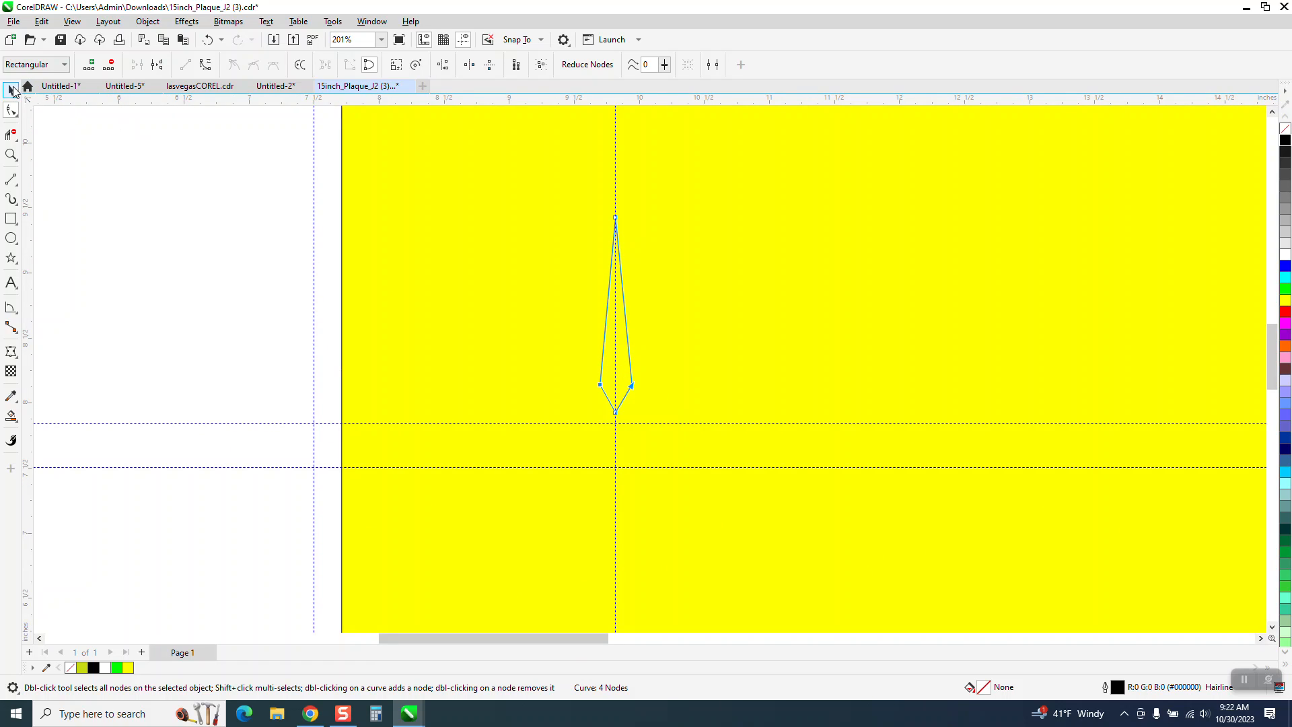
{"action": "left_click", "coordinate": [12, 90]}
{"action": "scroll", "coordinate": [902, 332], "scroll_direction": "down", "scroll_amount": 4}
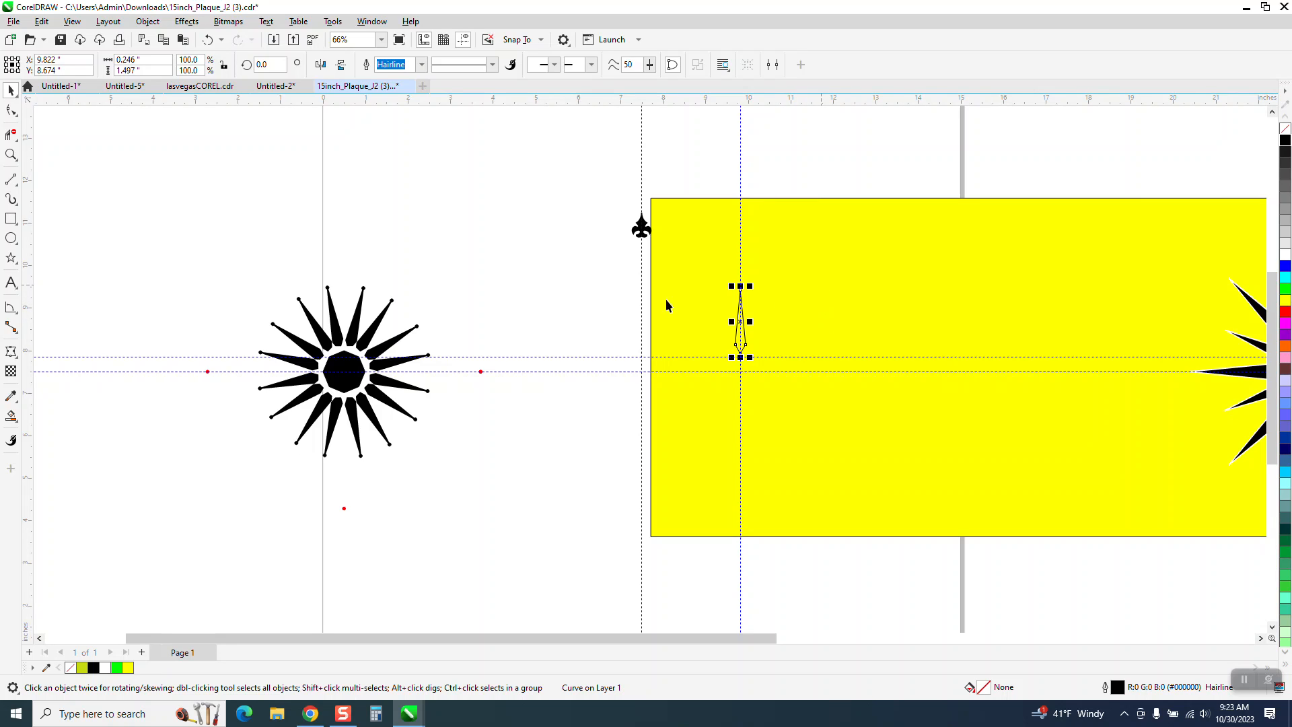
- Delete the stray red dots around the black star beside the yellow rectangle
{"action": "left_click_drag", "start_coordinate": [204, 276], "coordinate": [587, 539]}
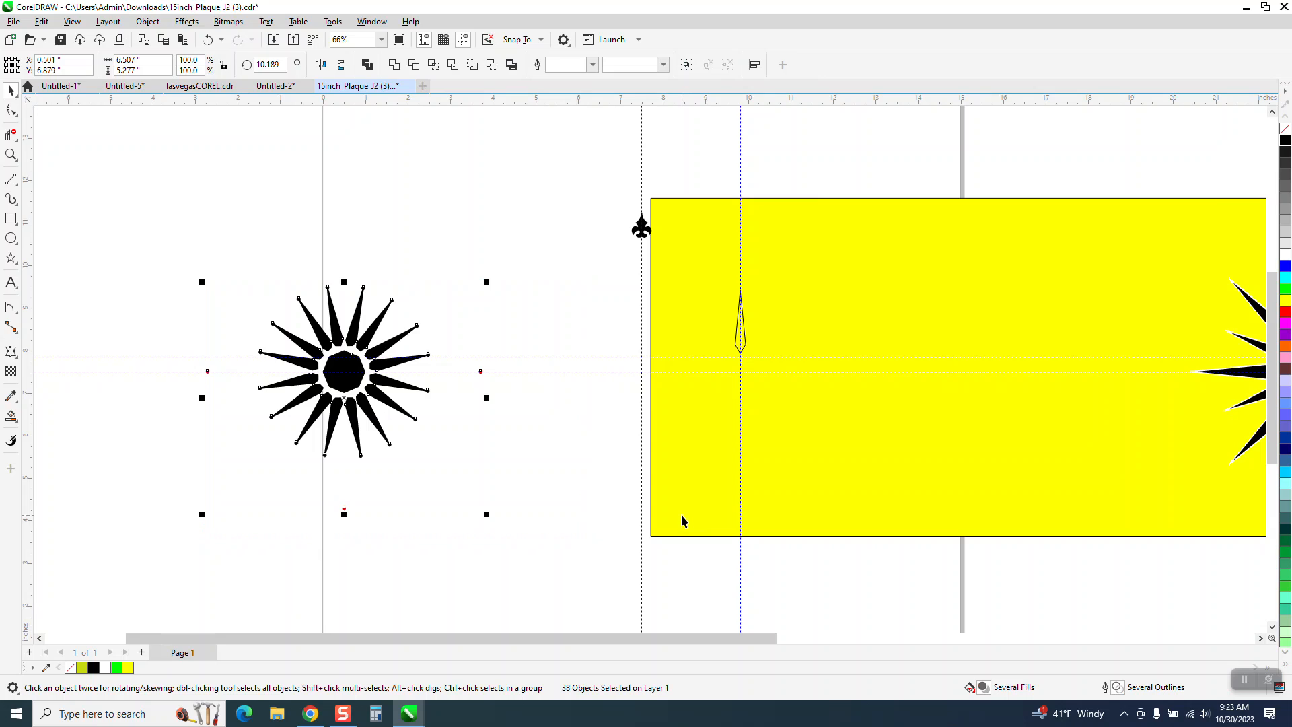
{"action": "left_click", "coordinate": [547, 442]}
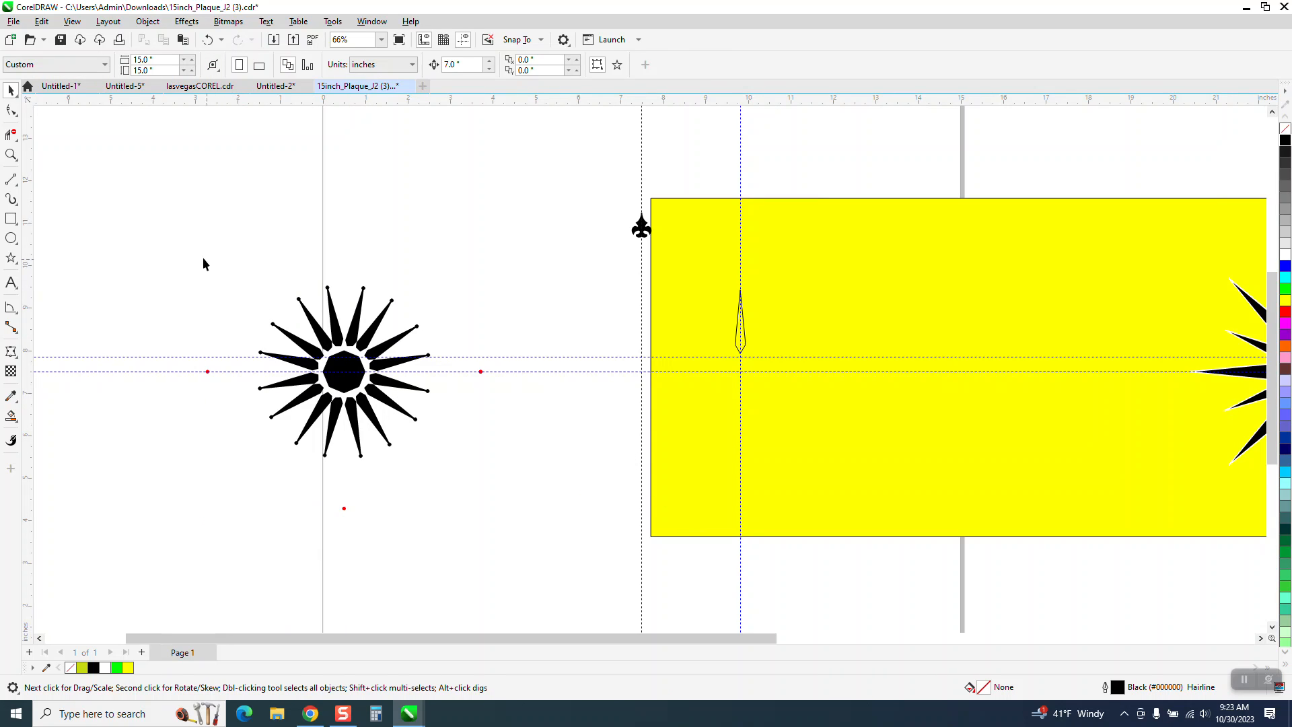
{"action": "left_click_drag", "start_coordinate": [396, 442], "coordinate": [644, 538]}
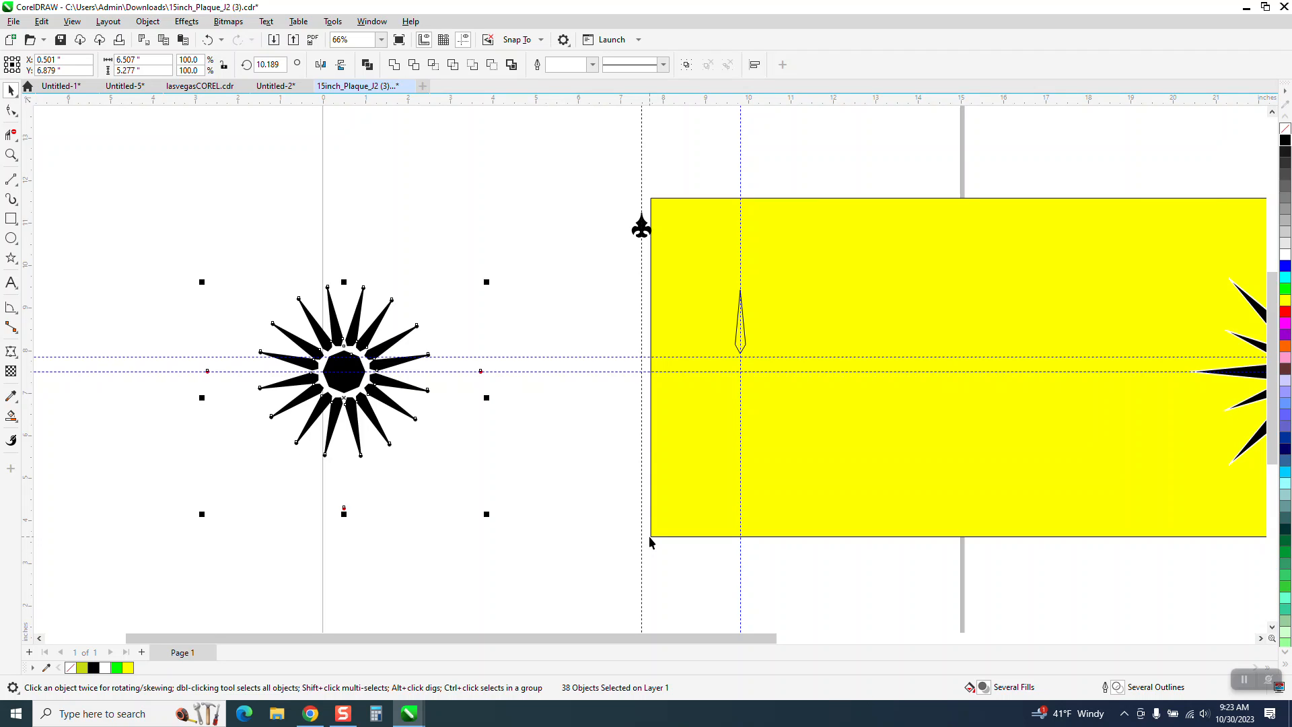
{"action": "left_click", "coordinate": [471, 389]}
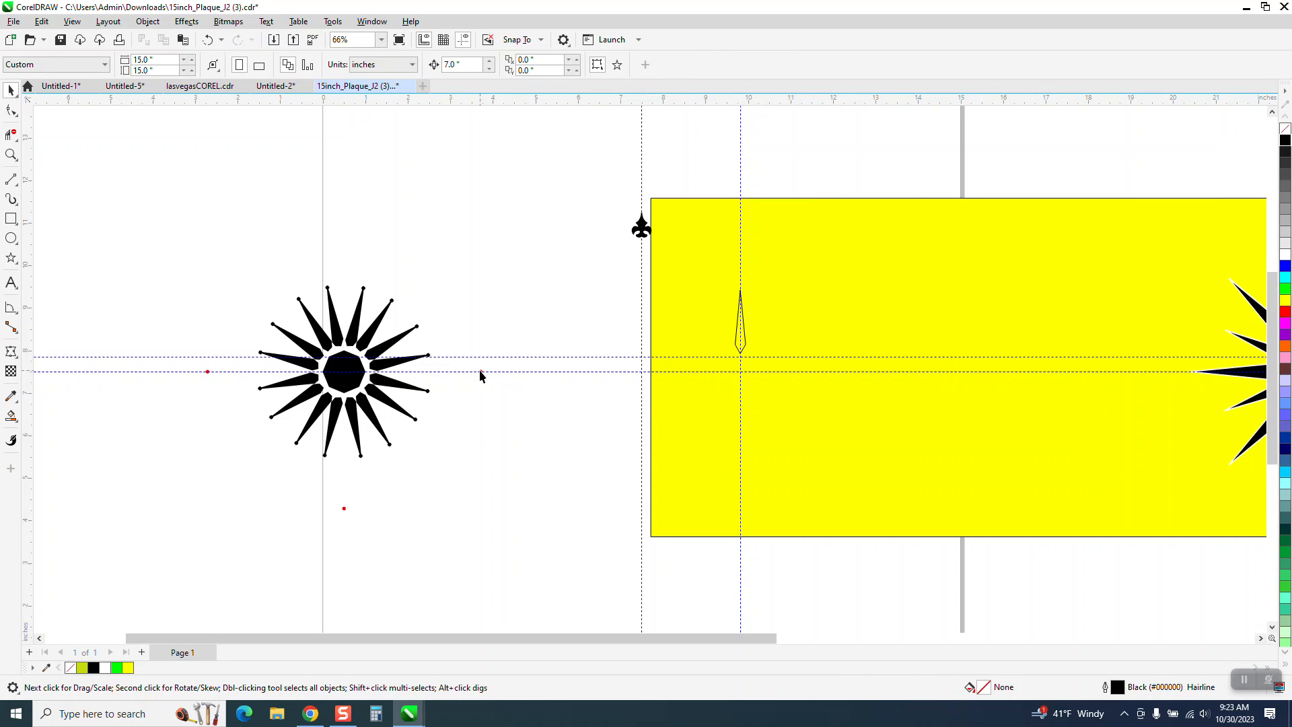
{"action": "left_click", "coordinate": [480, 371]}
{"action": "left_click", "coordinate": [439, 423]}
{"action": "left_click", "coordinate": [344, 508]}
{"action": "key", "text": "Delete"}
{"action": "left_click_drag", "start_coordinate": [498, 427], "coordinate": [498, 426]}
{"action": "key", "text": "Delete"}
{"action": "left_click_drag", "start_coordinate": [220, 409], "coordinate": [221, 409]}
{"action": "key", "text": "Delete"}
- Group all the black star's objects and center the group on the page
{"action": "left_click_drag", "start_coordinate": [212, 249], "coordinate": [419, 465]}
{"action": "left_click_drag", "start_coordinate": [482, 507], "coordinate": [487, 509]}
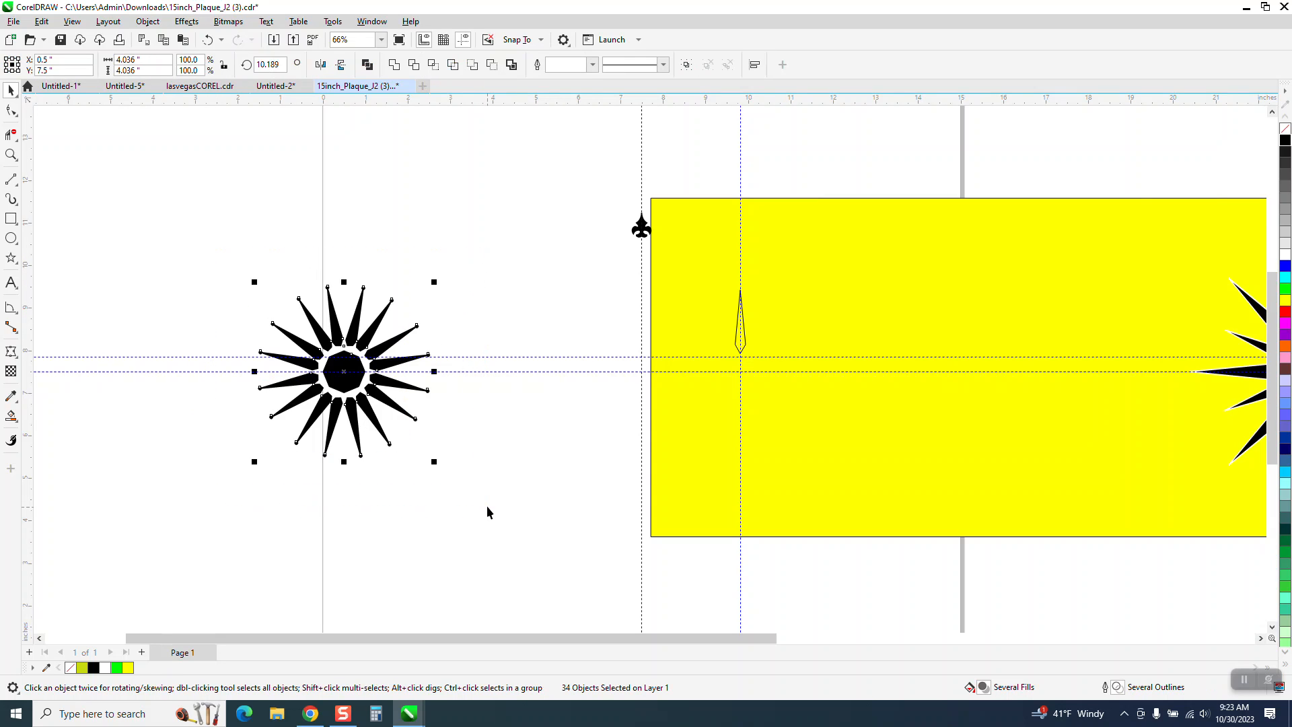
{"action": "key", "text": "ctrl+g"}
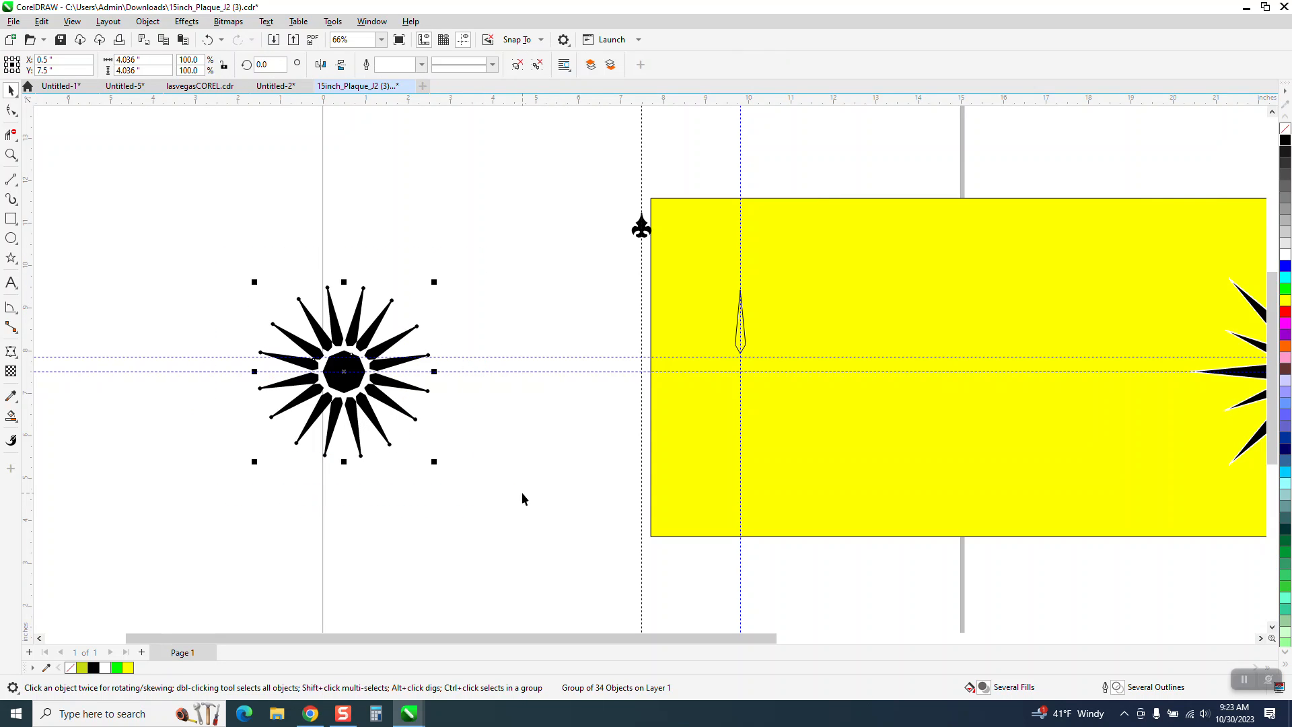
{"action": "key", "text": "p"}
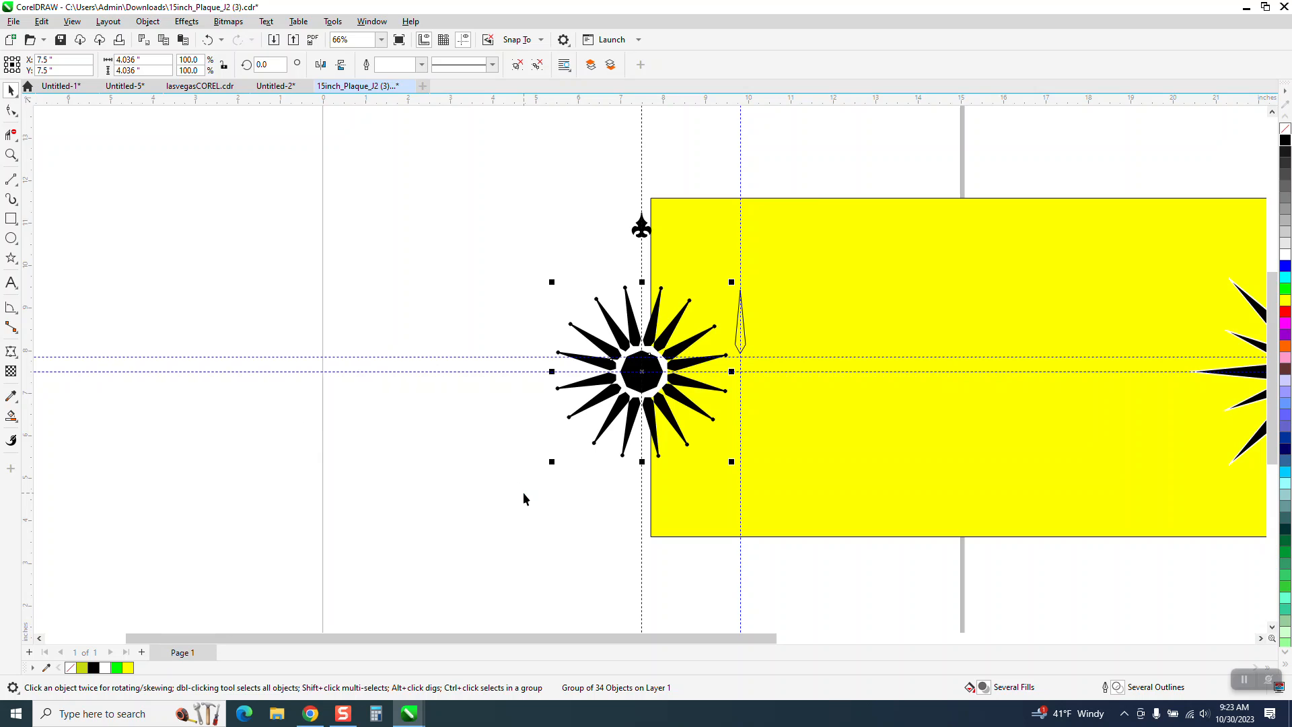
- Move the yellow rectangle fully behind the star and place the outlined spike on the vertical guideline at X 7.5 inches
{"action": "left_click_drag", "start_coordinate": [688, 236], "coordinate": [530, 244]}
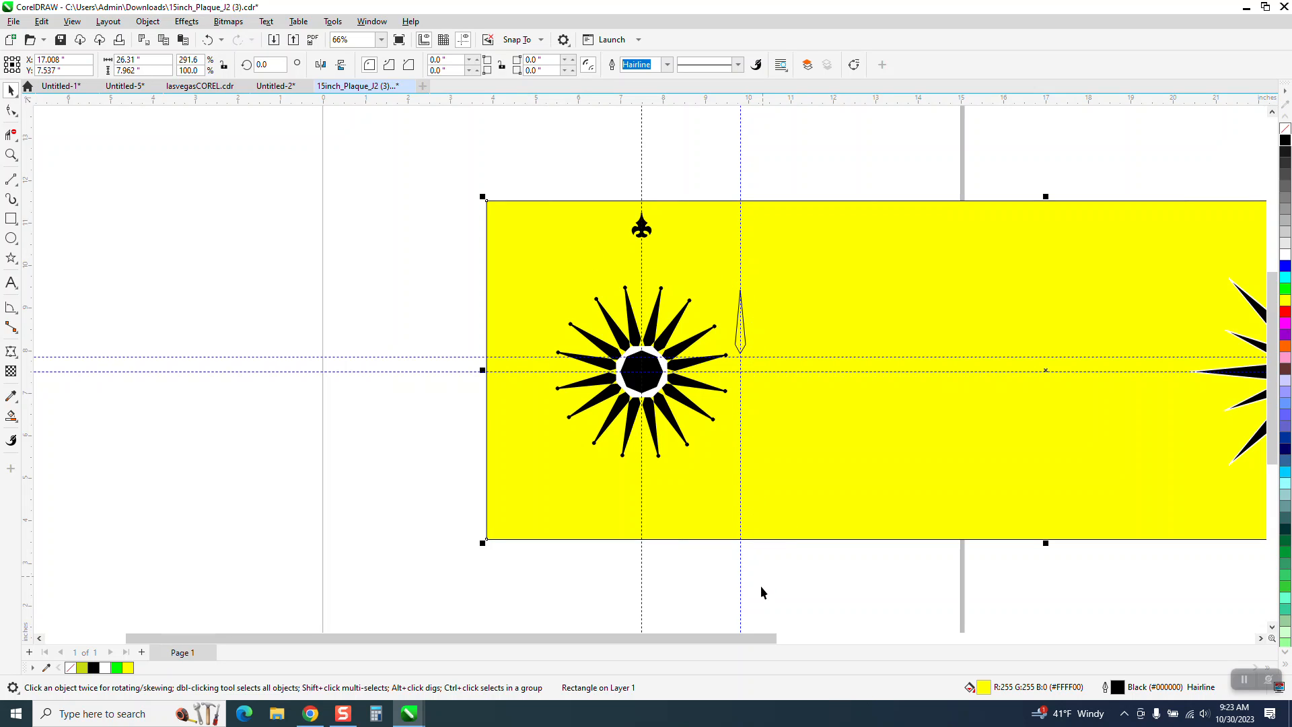
{"action": "left_click", "coordinate": [762, 592]}
{"action": "left_click", "coordinate": [743, 327]}
{"action": "left_click_drag", "start_coordinate": [746, 325], "coordinate": [648, 316]}
- Move the outlined spike down along the guideline to Y about 8.764 inches, level with the star's neighboring spikes
{"action": "left_click", "coordinate": [11, 155]}
{"action": "left_click_drag", "start_coordinate": [620, 271], "coordinate": [727, 399]}
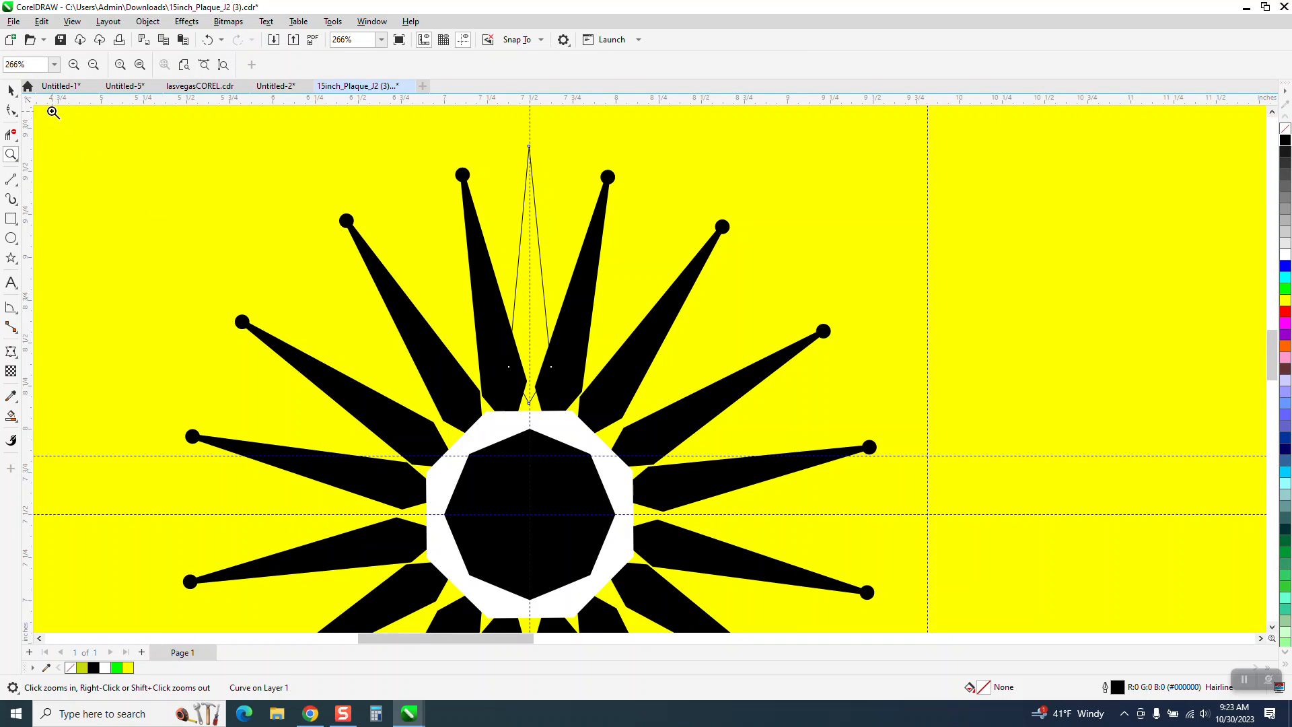
{"action": "key", "text": "space"}
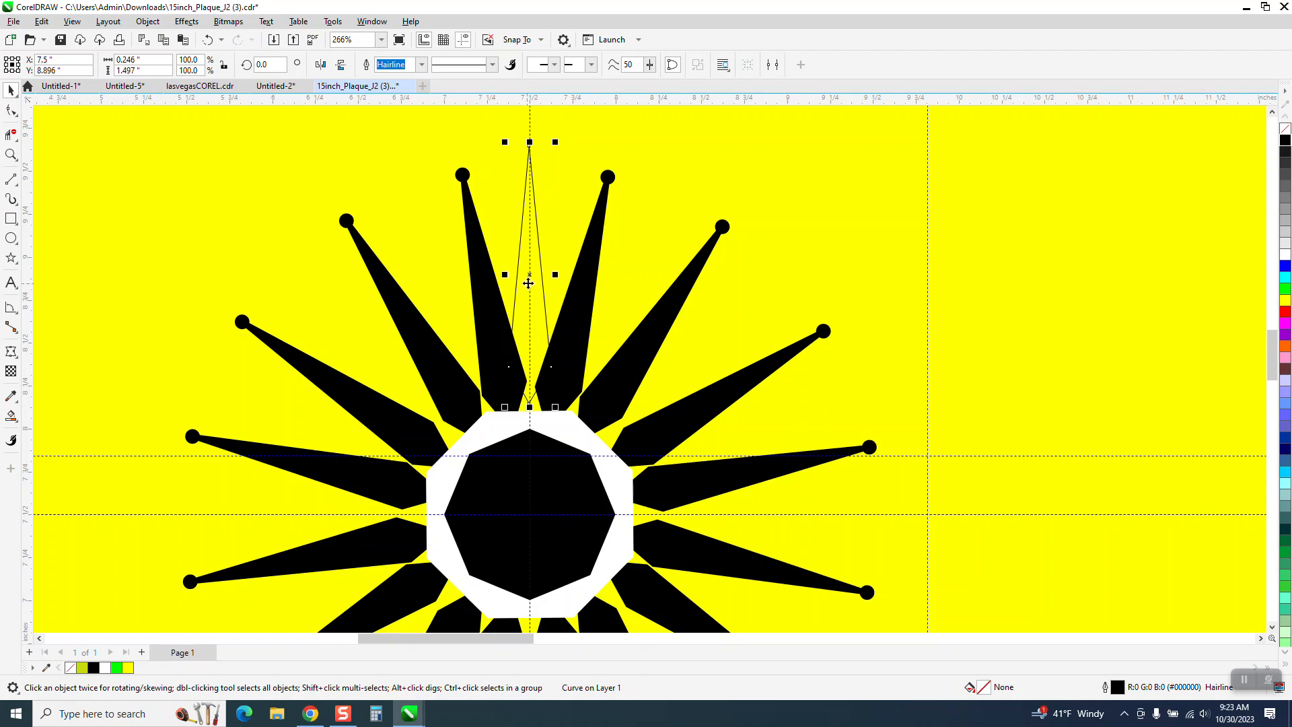
{"action": "left_click_drag", "start_coordinate": [531, 275], "coordinate": [530, 307]}
{"action": "scroll", "coordinate": [529, 192], "scroll_direction": "down", "scroll_amount": 1}
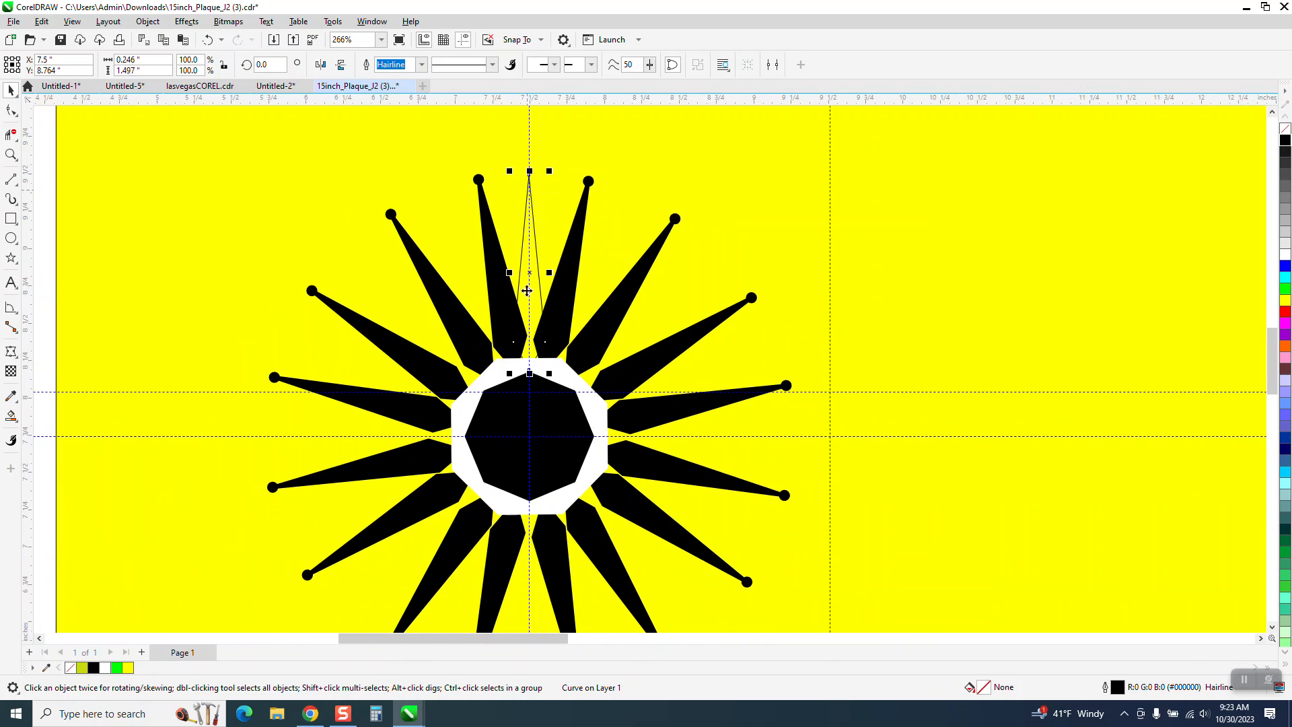
{"action": "scroll", "coordinate": [537, 278], "scroll_direction": "down", "scroll_amount": 4}
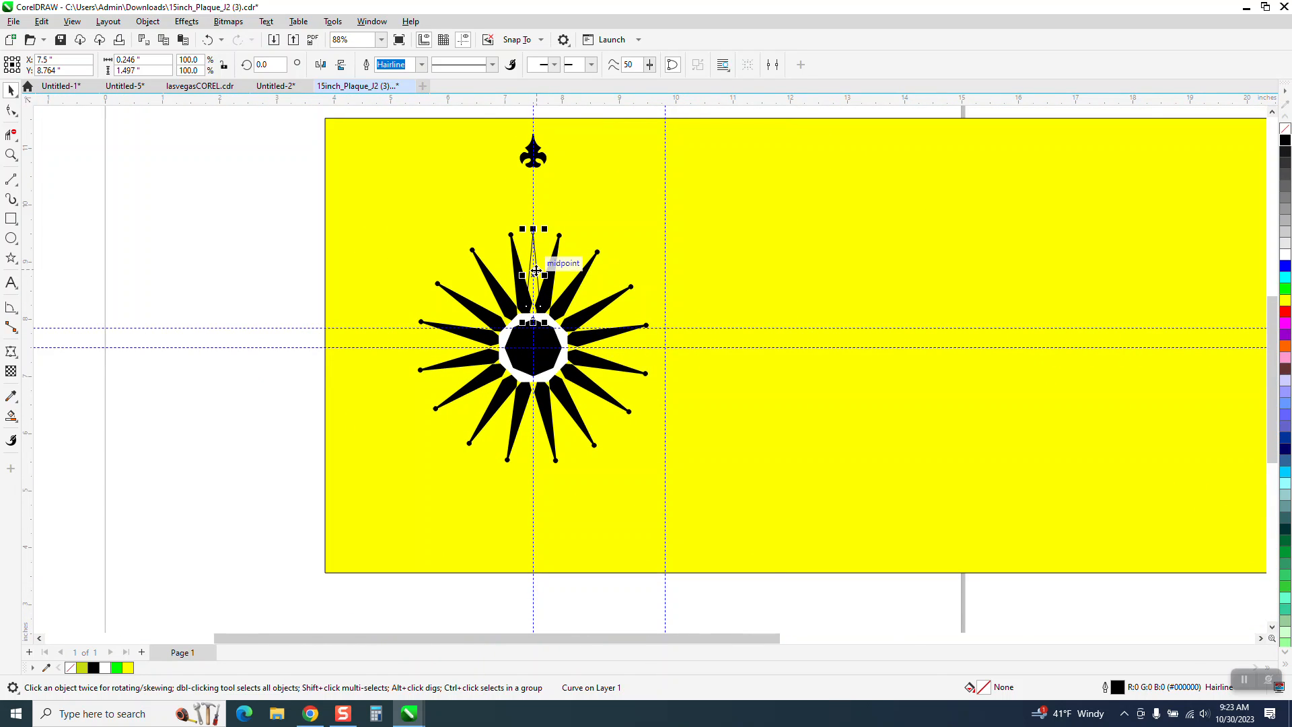
- Shift the grouped star 7 inches left, off the yellow rectangle
{"action": "left_click", "coordinate": [115, 191]}
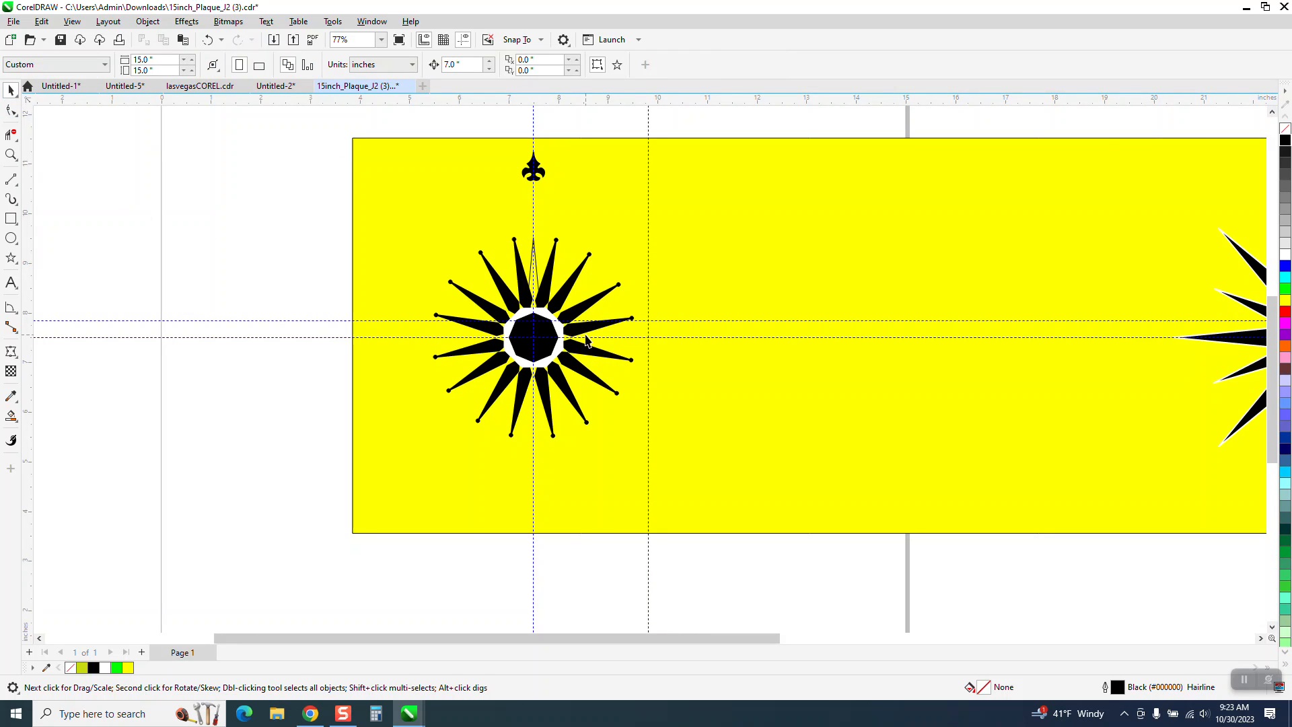
{"action": "left_click", "coordinate": [590, 328]}
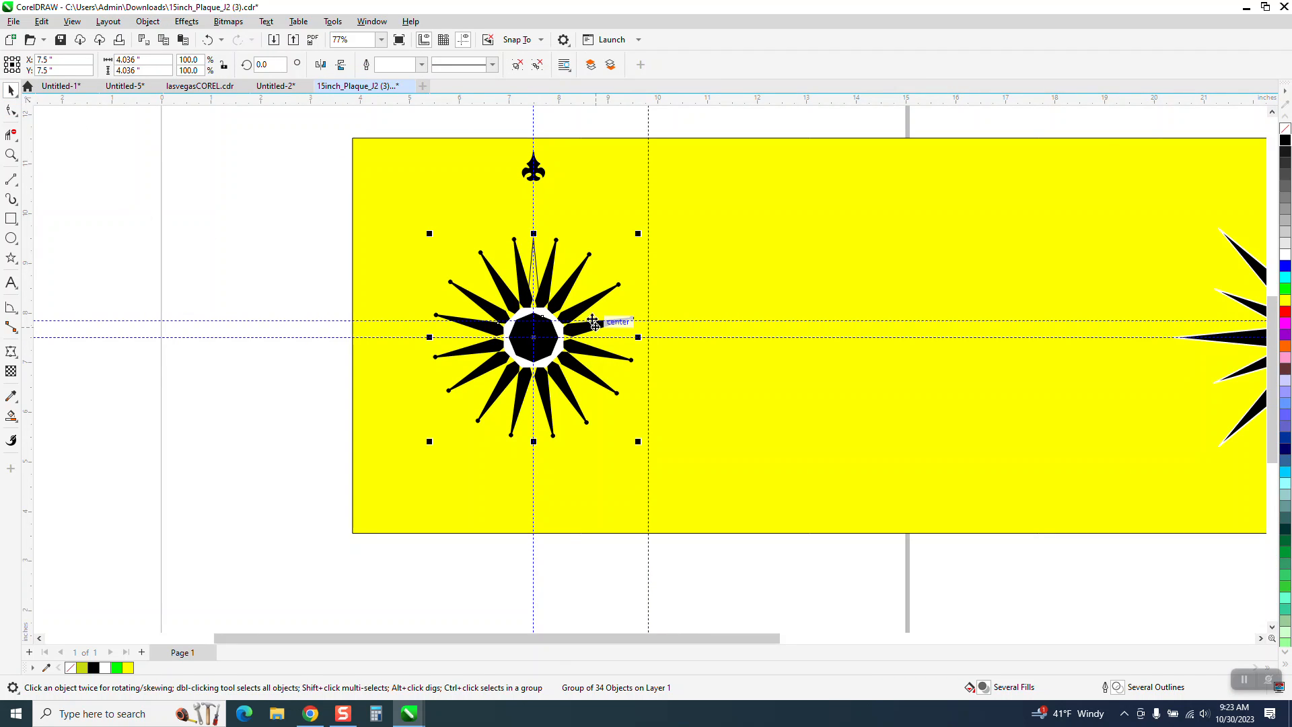
{"action": "key", "text": "Left"}
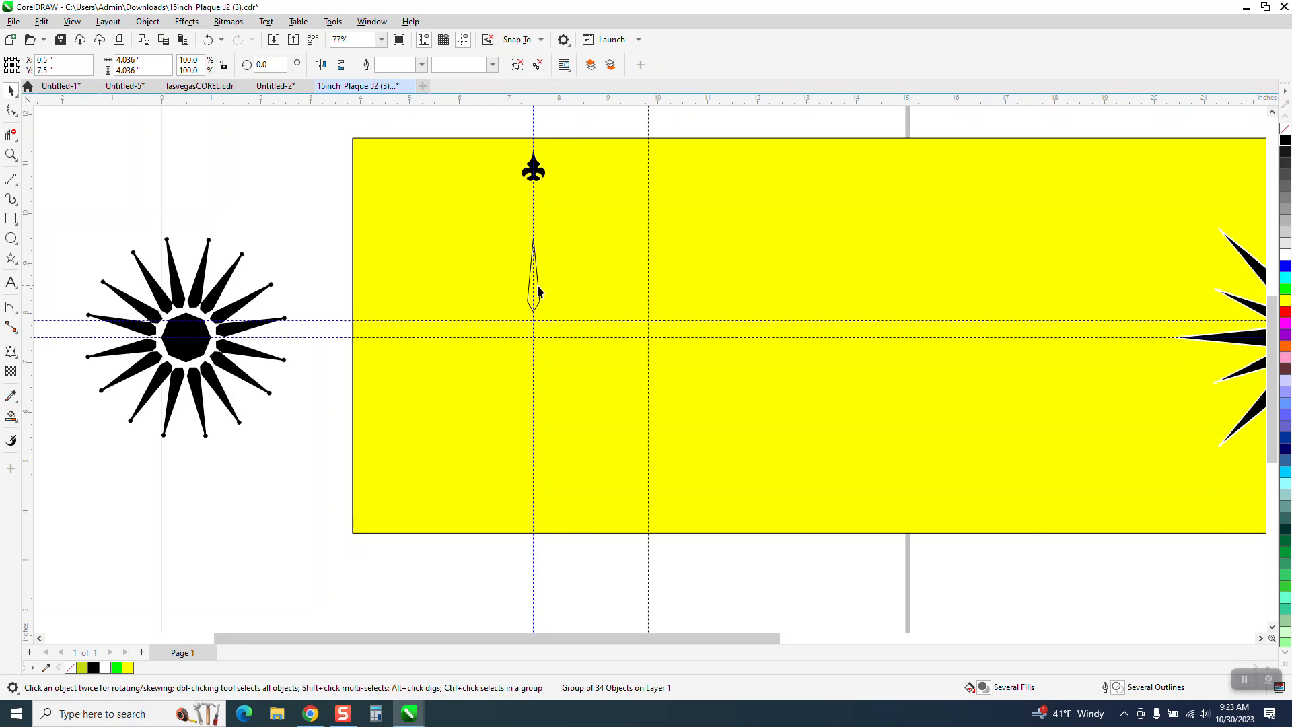
- Calculate 360 divided by 16 in Calculator for the spikes' rotation angle, and close it
{"action": "left_click", "coordinate": [538, 291]}
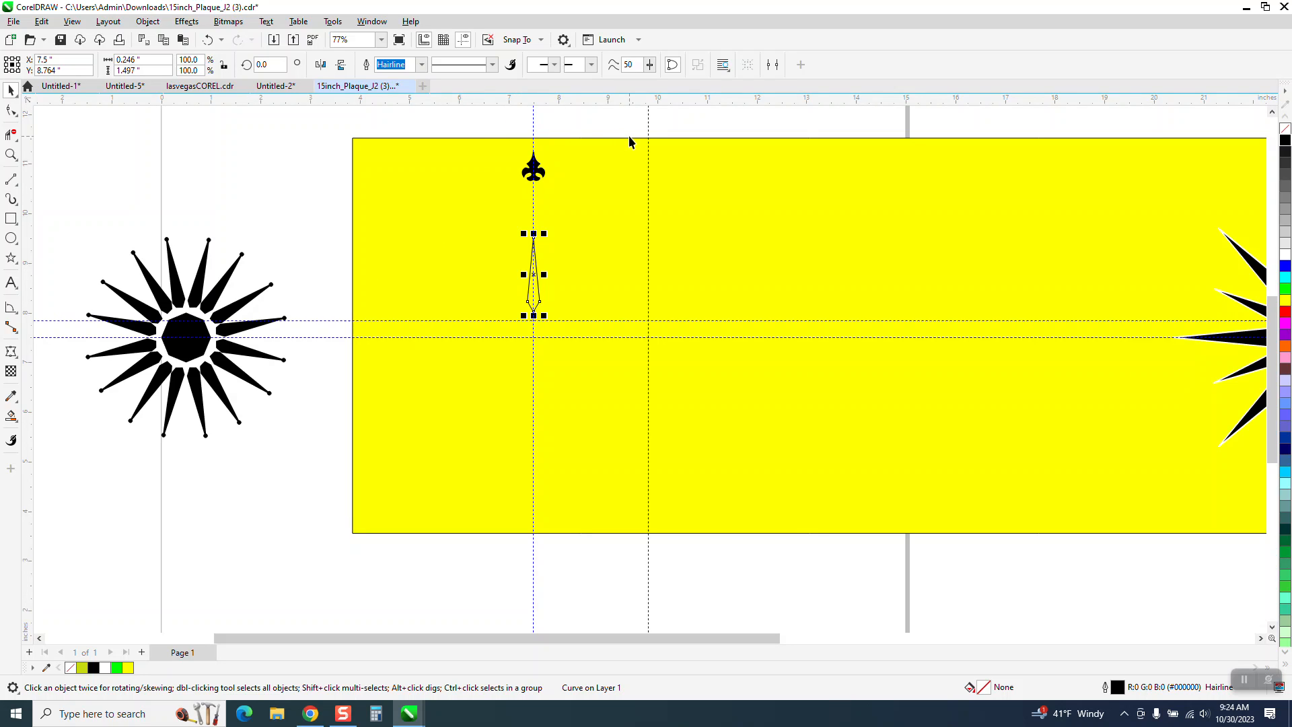
{"action": "key", "text": "alt+Tab"}
{"action": "type", "text": "360"}
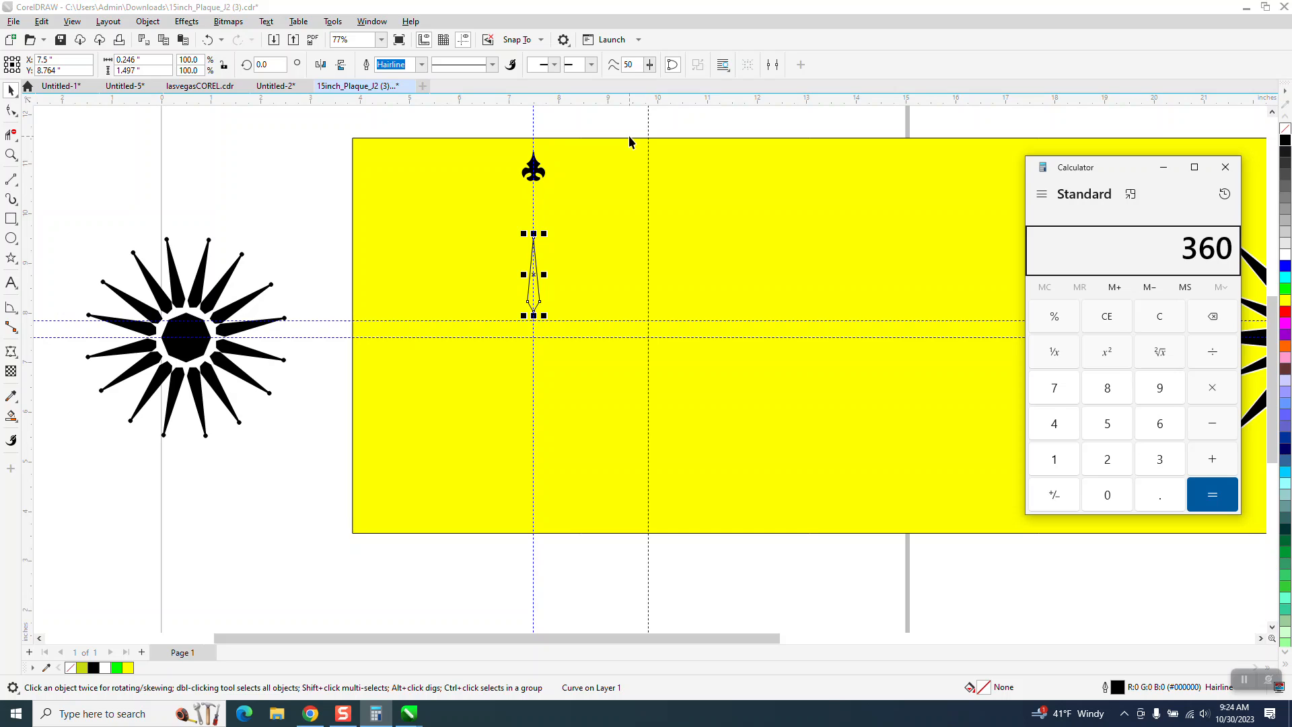
{"action": "type", "text": " ÷ 16"}
{"action": "key", "text": "Return"}
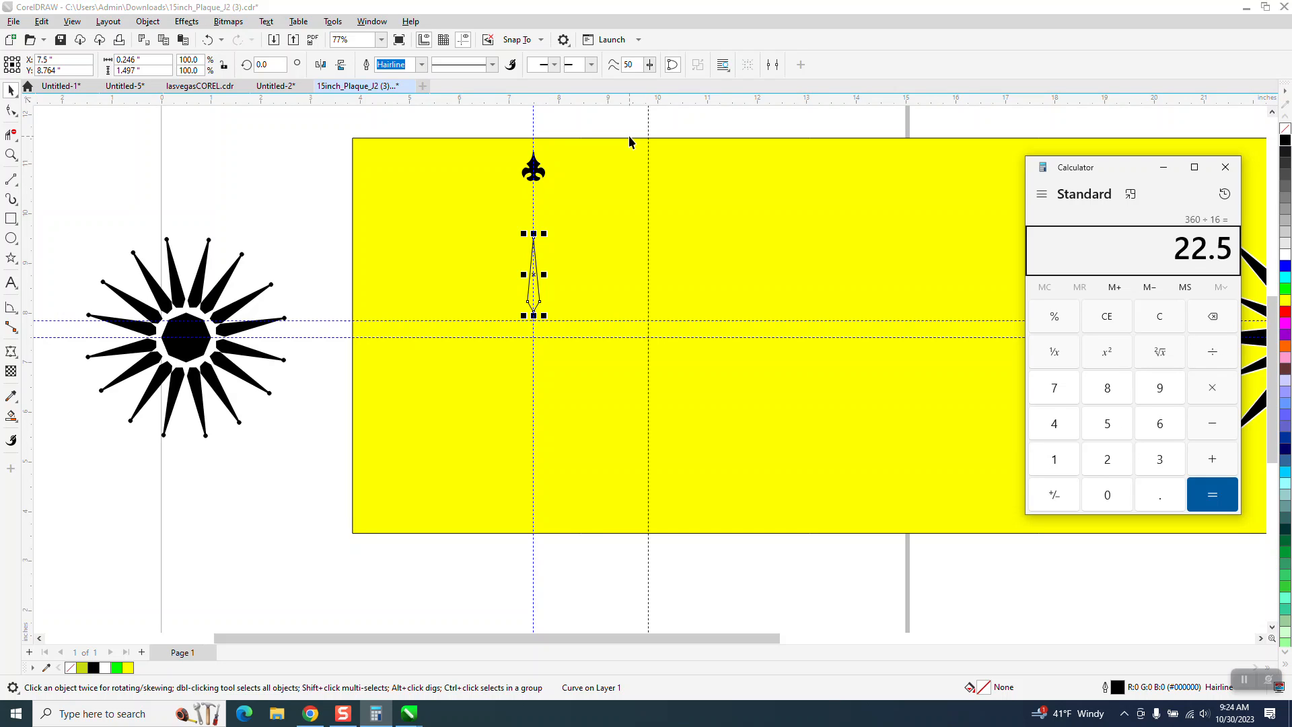
{"action": "left_click", "coordinate": [1234, 164]}
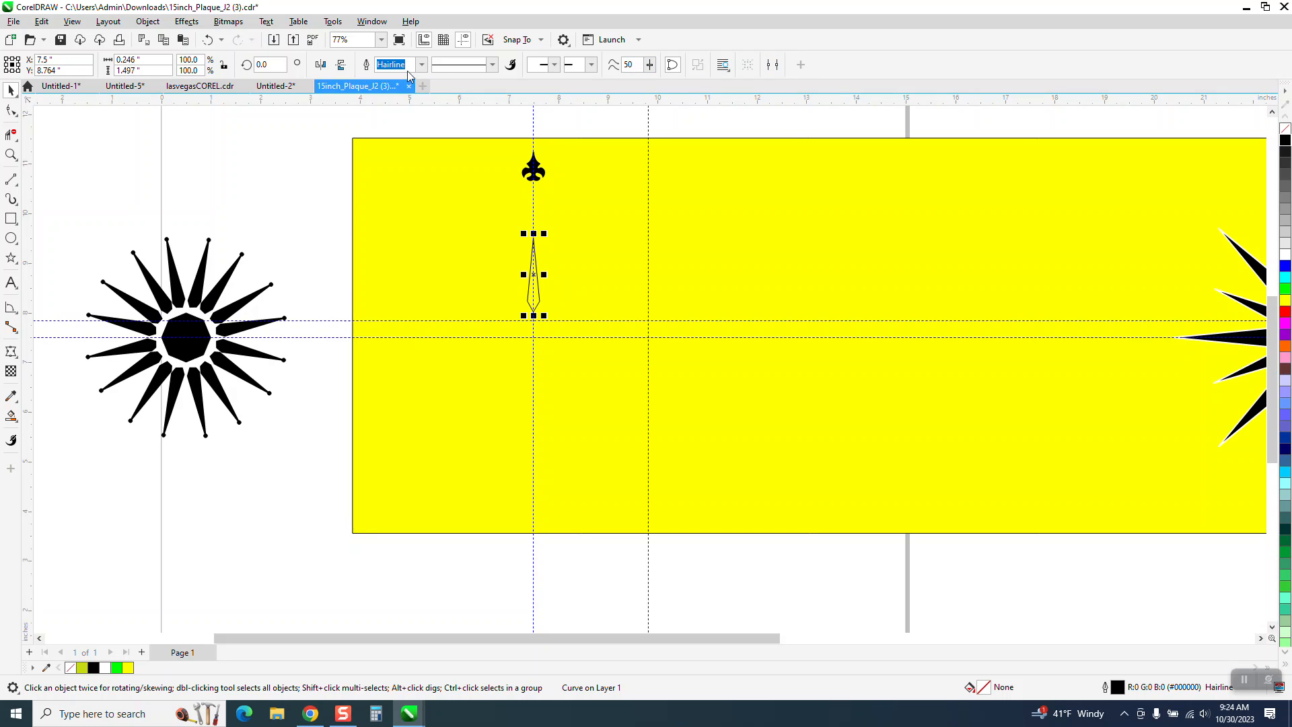
- Delete the extra horizontal guideline just below the spike's base
{"action": "left_click_drag", "start_coordinate": [580, 322], "coordinate": [582, 326]}
{"action": "left_click", "coordinate": [584, 337]}
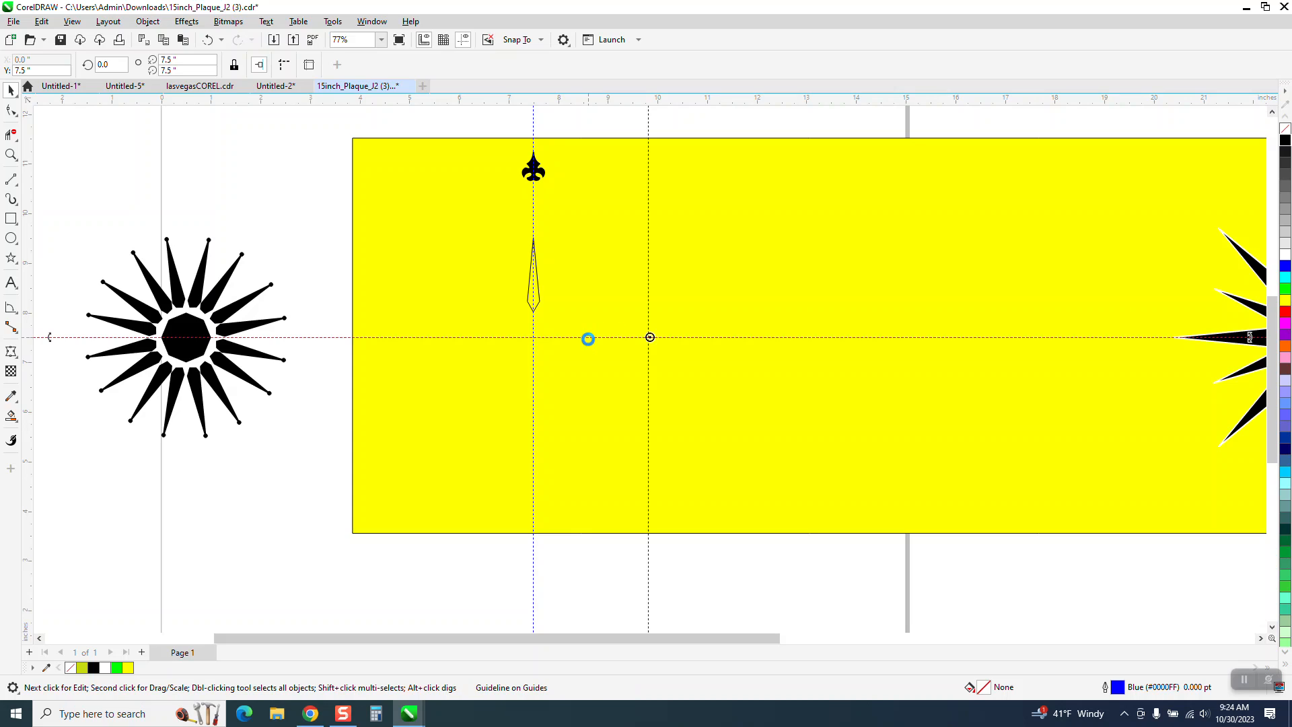
- Place the outlined spike's rotation center on the intersection of the page's center guidelines
{"action": "left_click", "coordinate": [538, 303]}
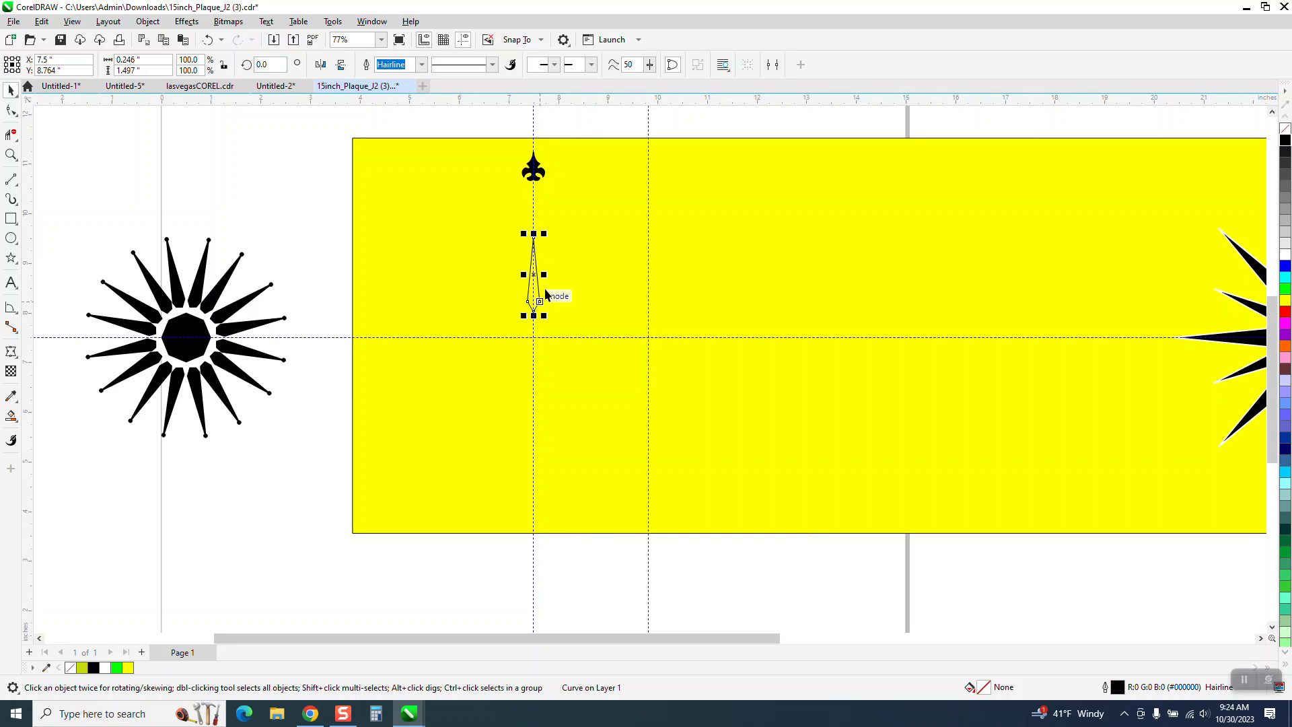
{"action": "left_click", "coordinate": [535, 277]}
{"action": "left_click_drag", "start_coordinate": [588, 185], "coordinate": [533, 335]}
{"action": "left_click", "coordinate": [532, 286]}
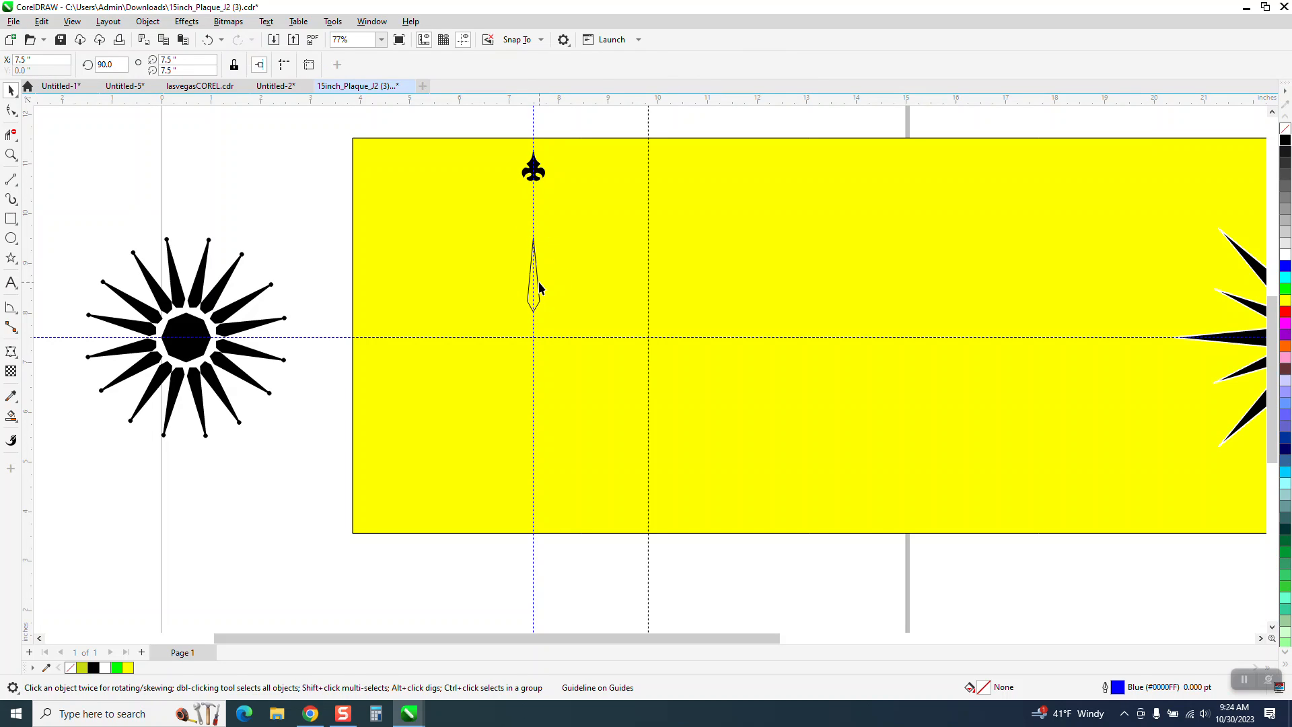
{"action": "left_click", "coordinate": [539, 282]}
{"action": "left_click", "coordinate": [533, 279]}
{"action": "left_click", "coordinate": [532, 277]}
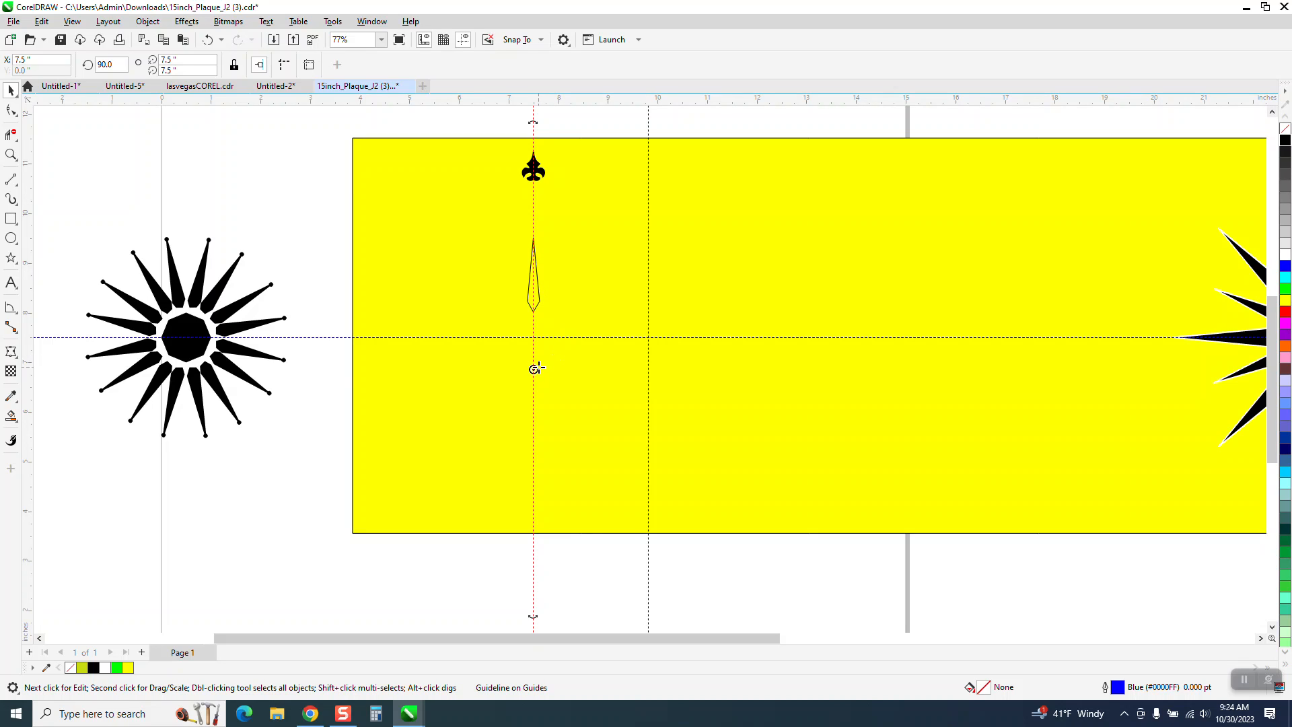
{"action": "left_click", "coordinate": [542, 289]}
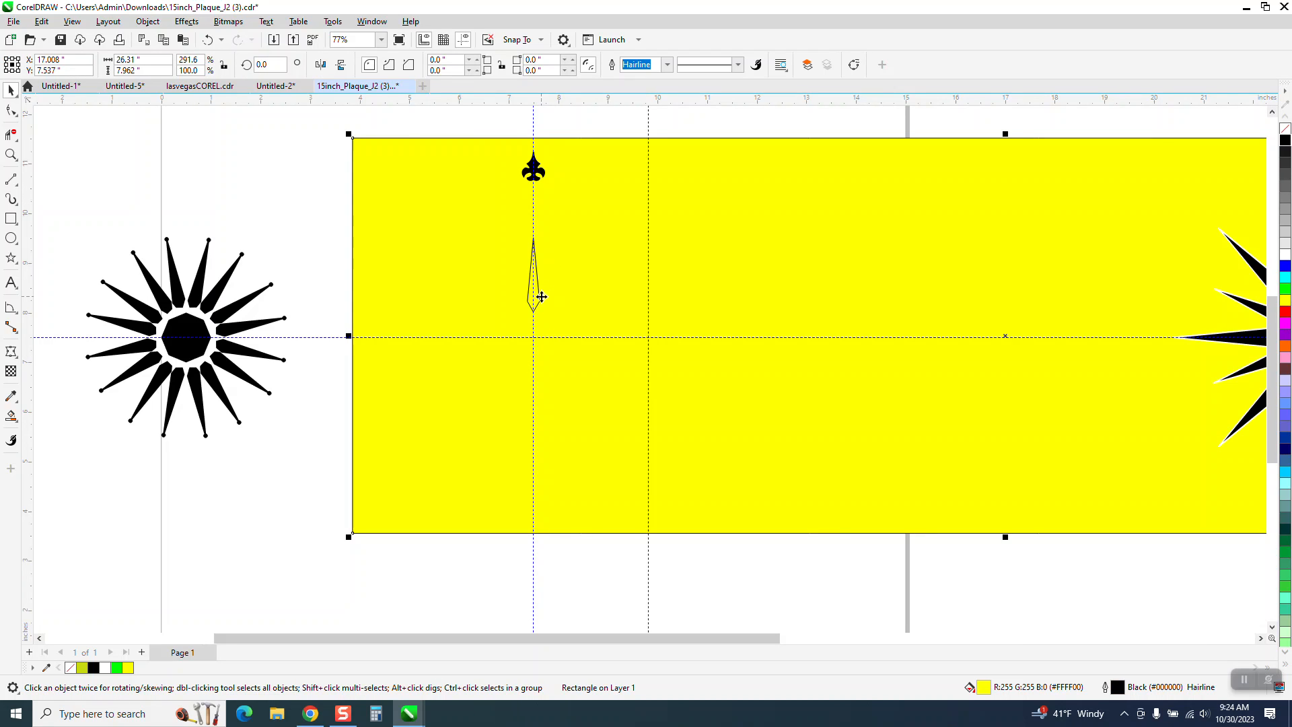
{"action": "left_click", "coordinate": [535, 296]}
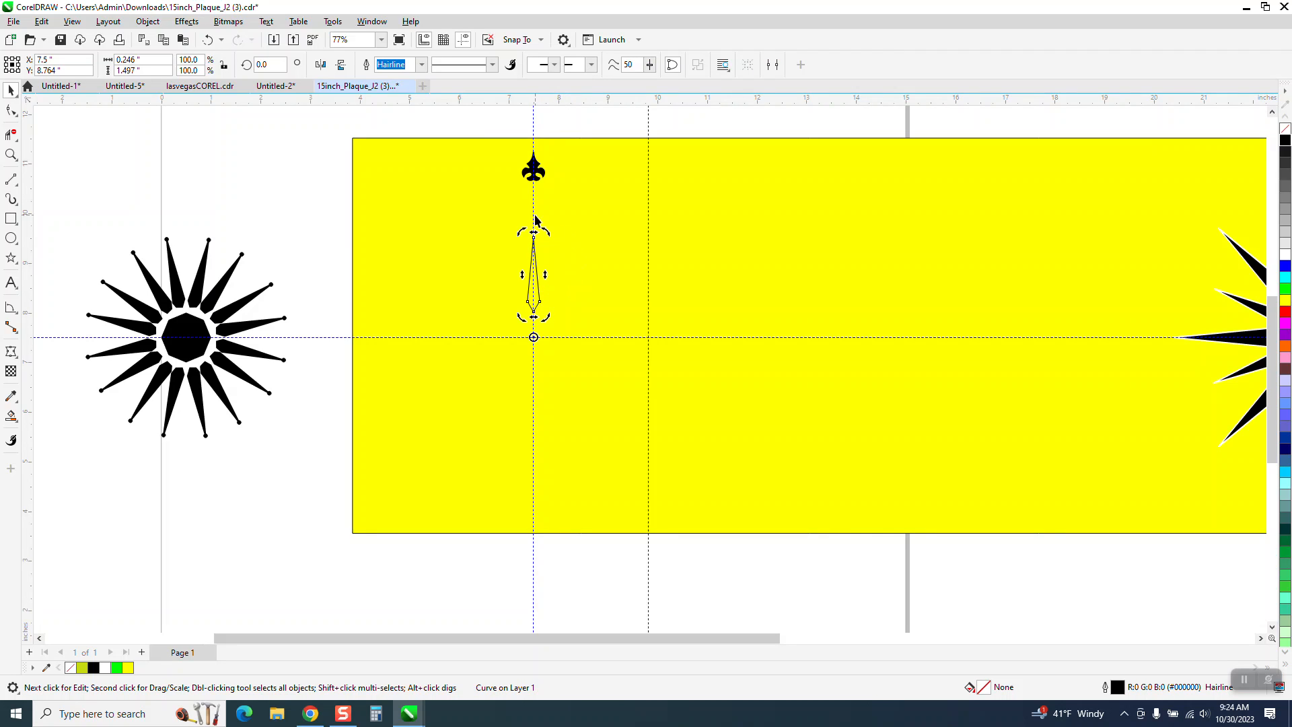
- Rotate 15 copies of the spike at 22.5-degree increments around the page center at X 7.5, Y 7.5 inches
{"action": "left_click", "coordinate": [376, 23]}
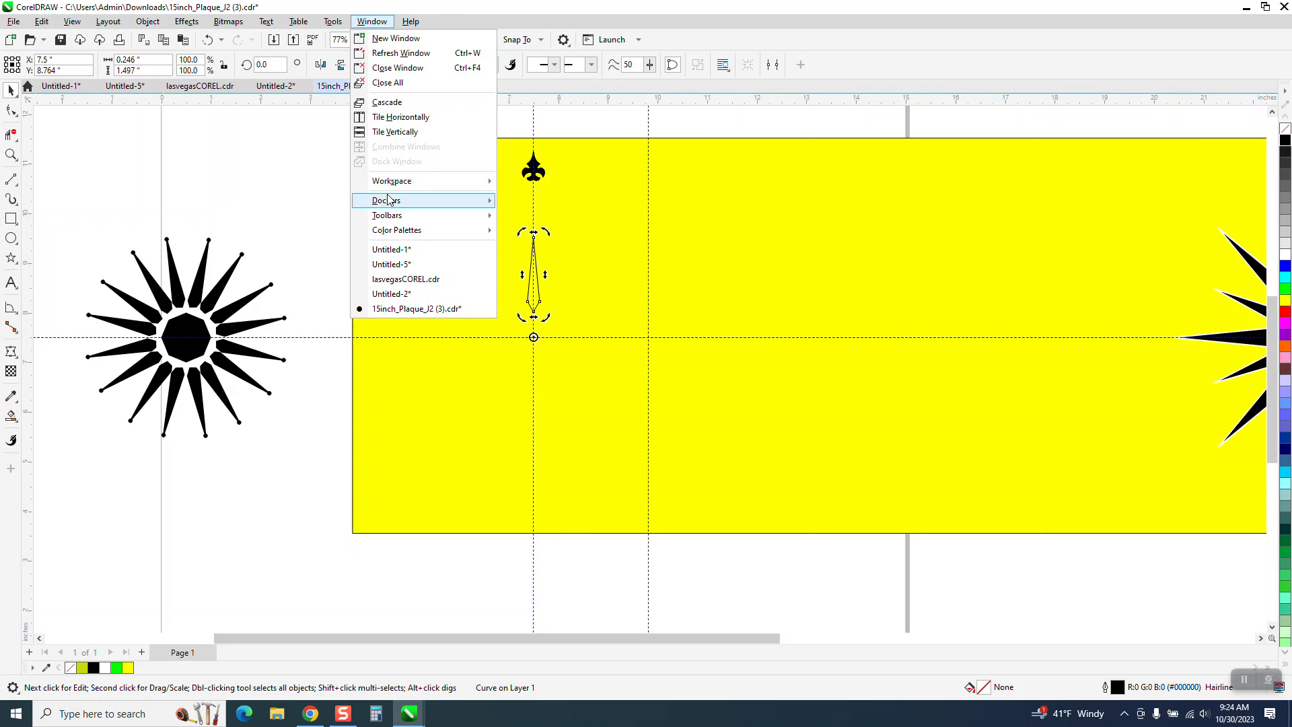
{"action": "mouse_move", "coordinate": [411, 200]}
{"action": "left_click", "coordinate": [536, 273]}
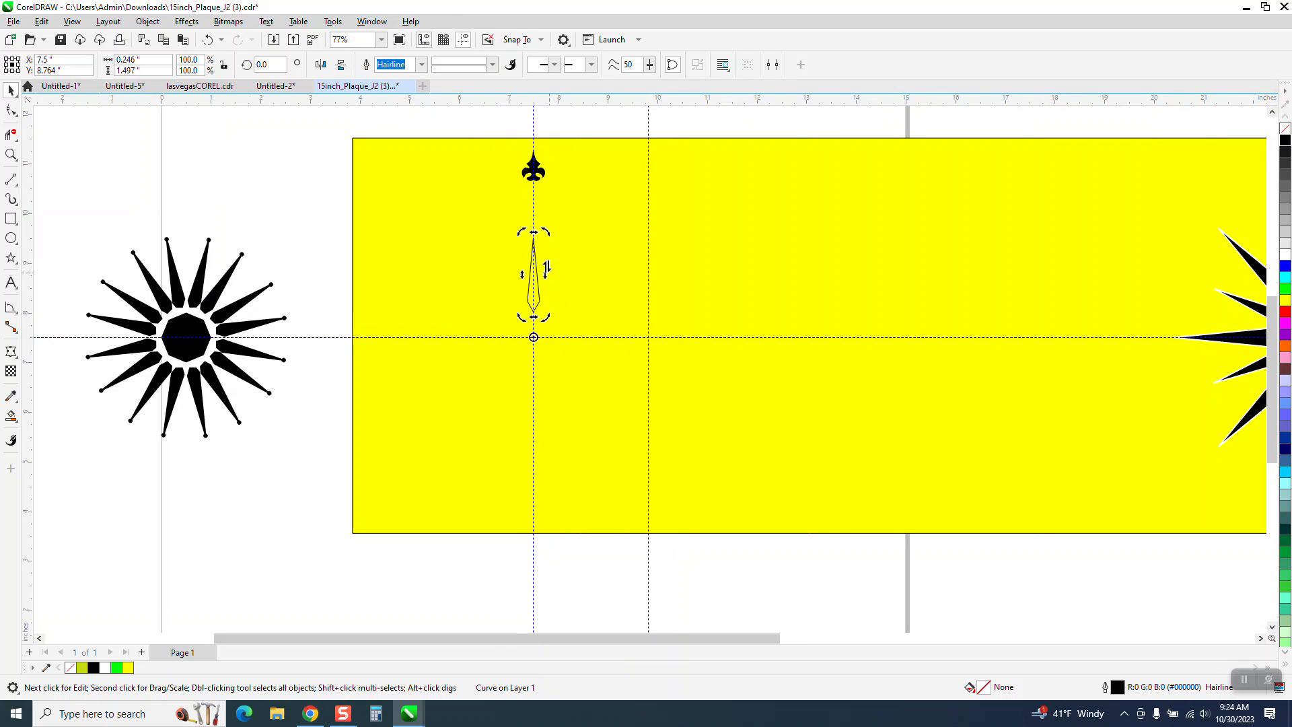
{"action": "left_click", "coordinate": [1144, 151]}
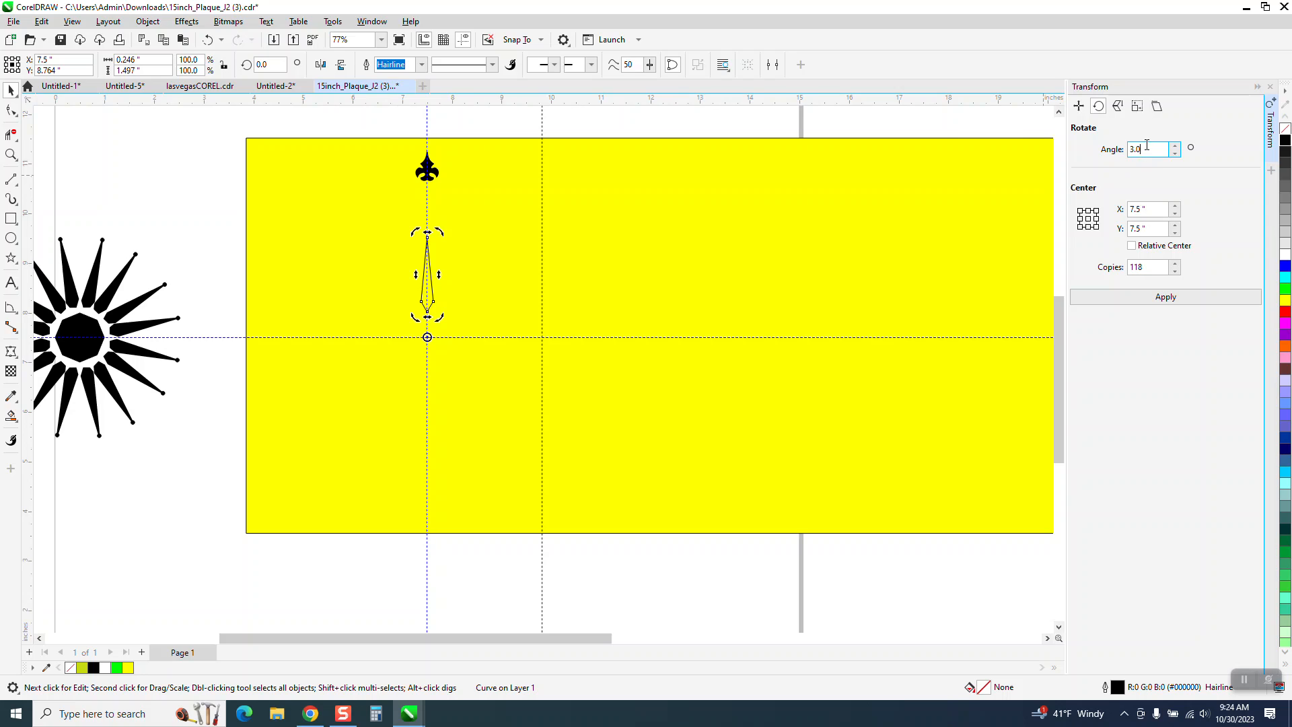
{"action": "type", "text": "22.5"}
{"action": "left_click_drag", "start_coordinate": [1153, 268], "coordinate": [1064, 274]}
{"action": "type", "text": "15"}
{"action": "left_click", "coordinate": [1163, 297]}
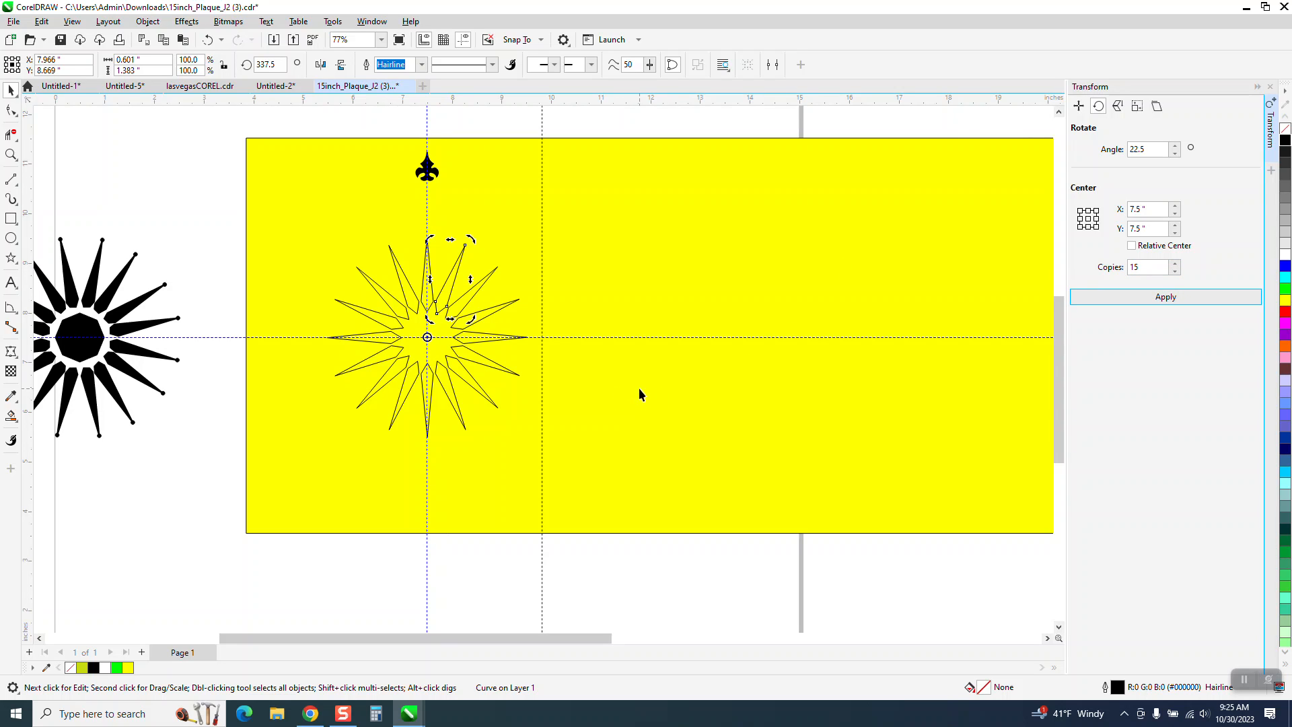
- Group all 16 outlined spikes of the new star
{"action": "left_click", "coordinate": [10, 154]}
{"action": "left_click_drag", "start_coordinate": [390, 252], "coordinate": [492, 336]}
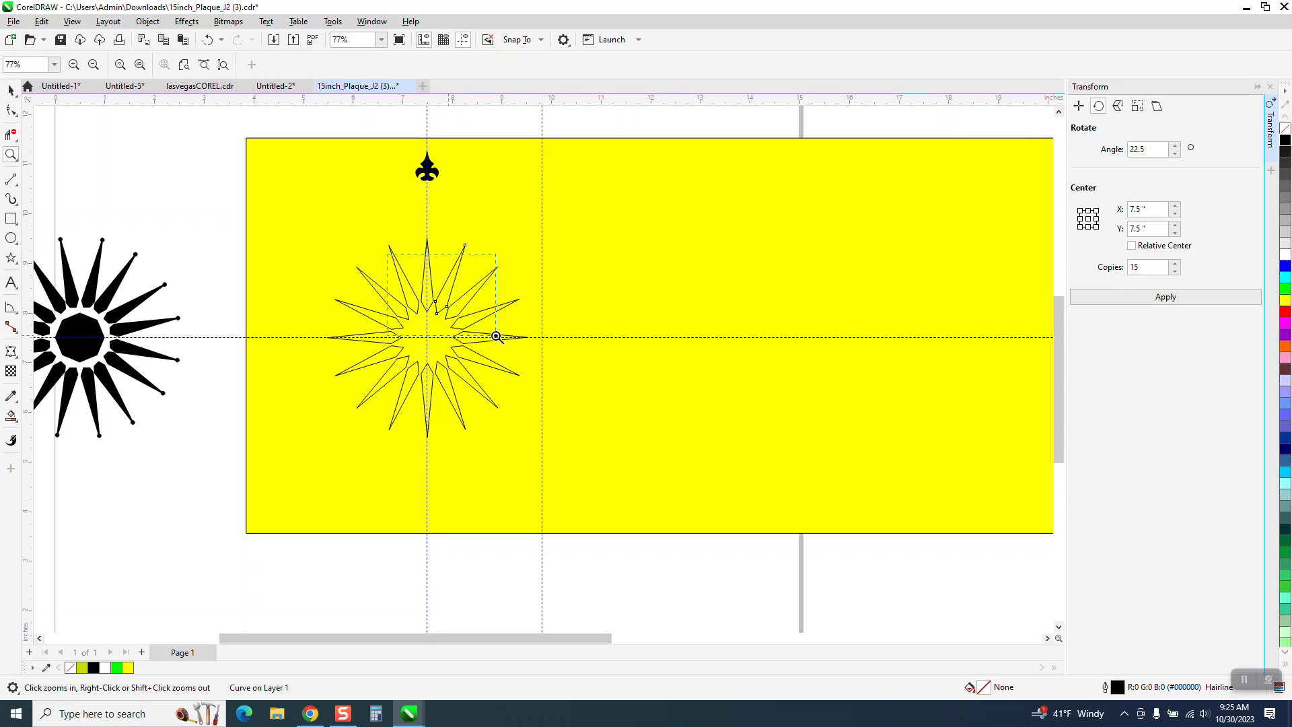
{"action": "scroll", "coordinate": [492, 440], "scroll_direction": "down", "scroll_amount": 6}
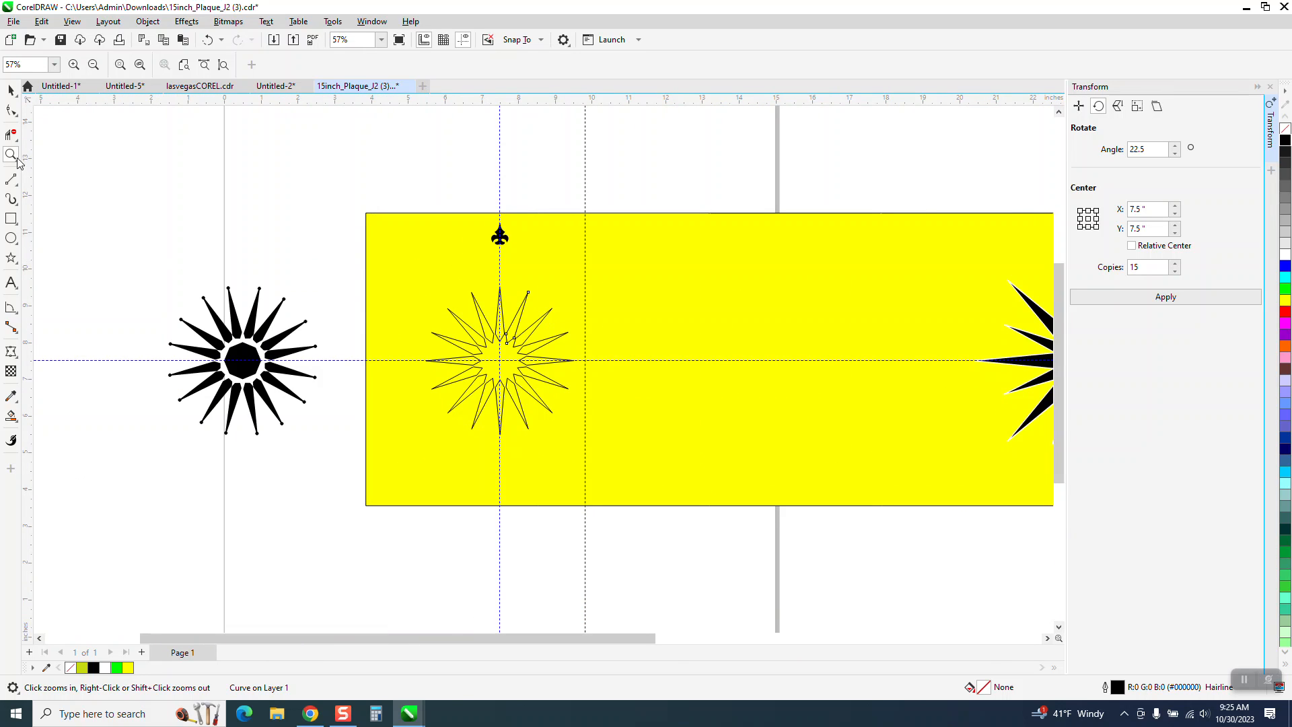
{"action": "left_click", "coordinate": [11, 90]}
{"action": "left_click_drag", "start_coordinate": [341, 267], "coordinate": [640, 441]}
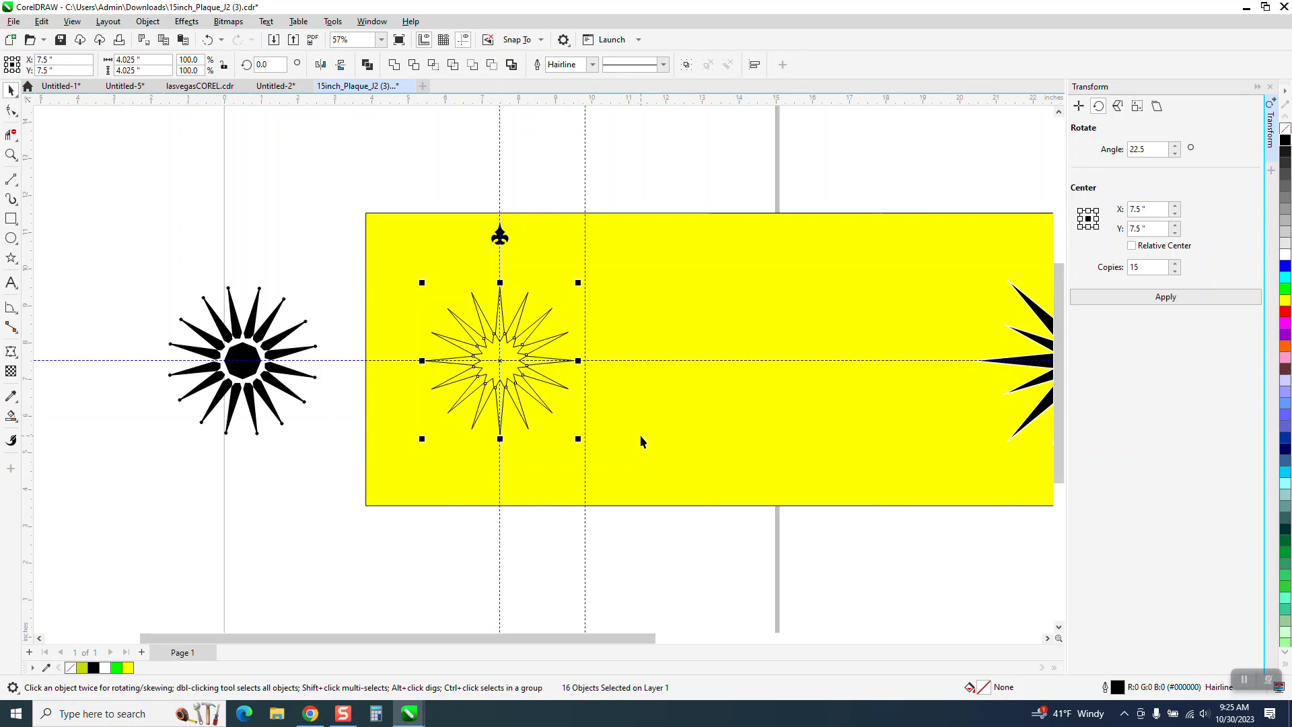
{"action": "key", "text": "ctrl+g"}
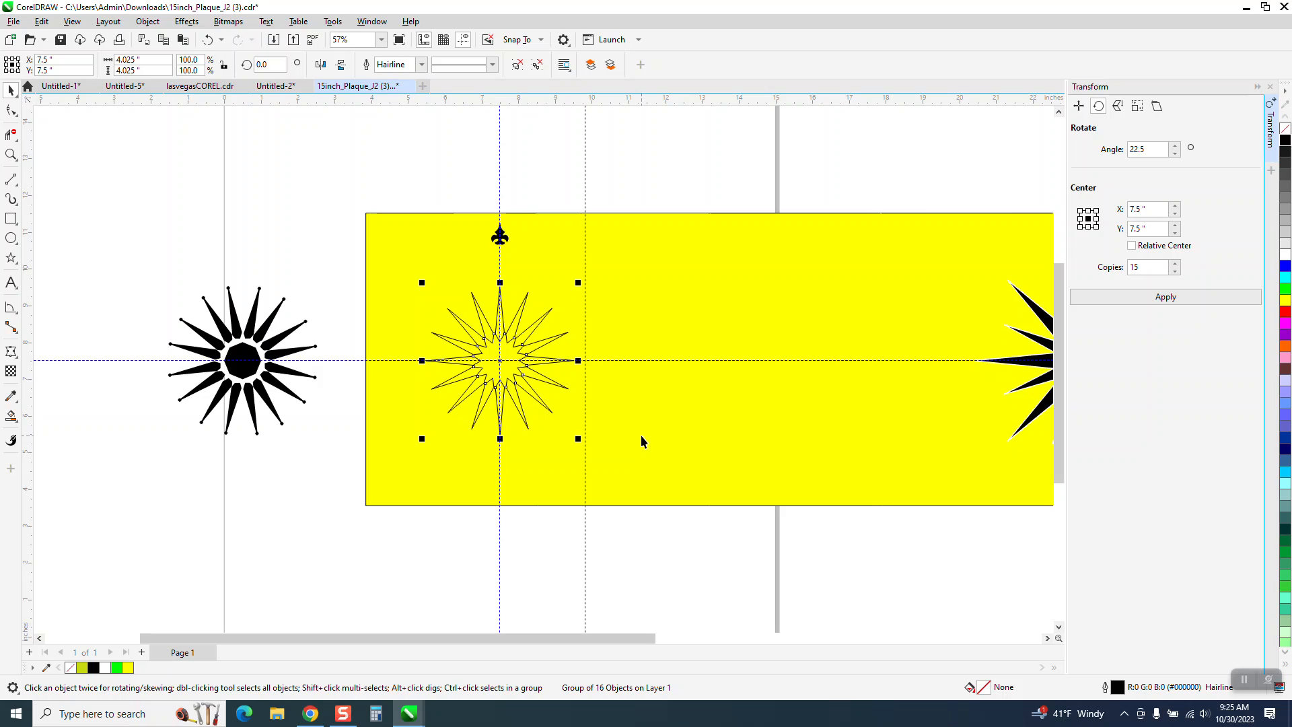
- Give the grouped star a 4.0 pt white outline
{"action": "left_click", "coordinate": [422, 65]}
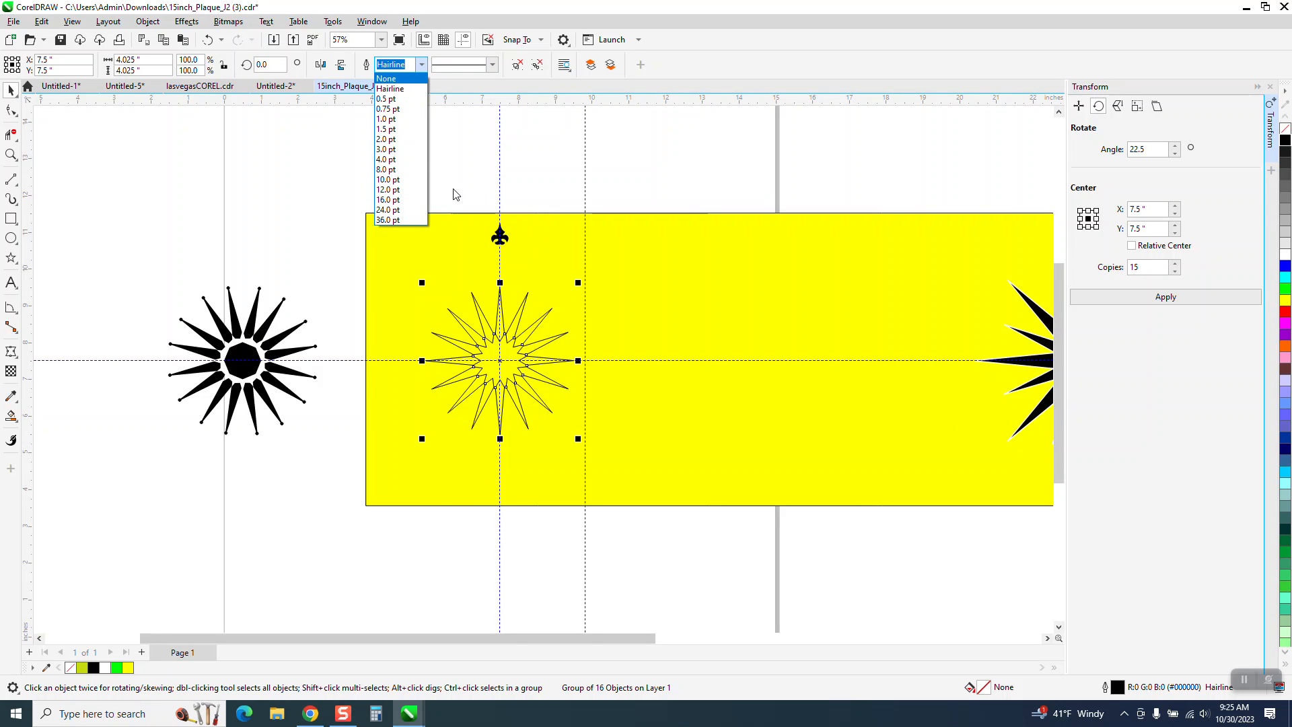
{"action": "left_click", "coordinate": [389, 121]}
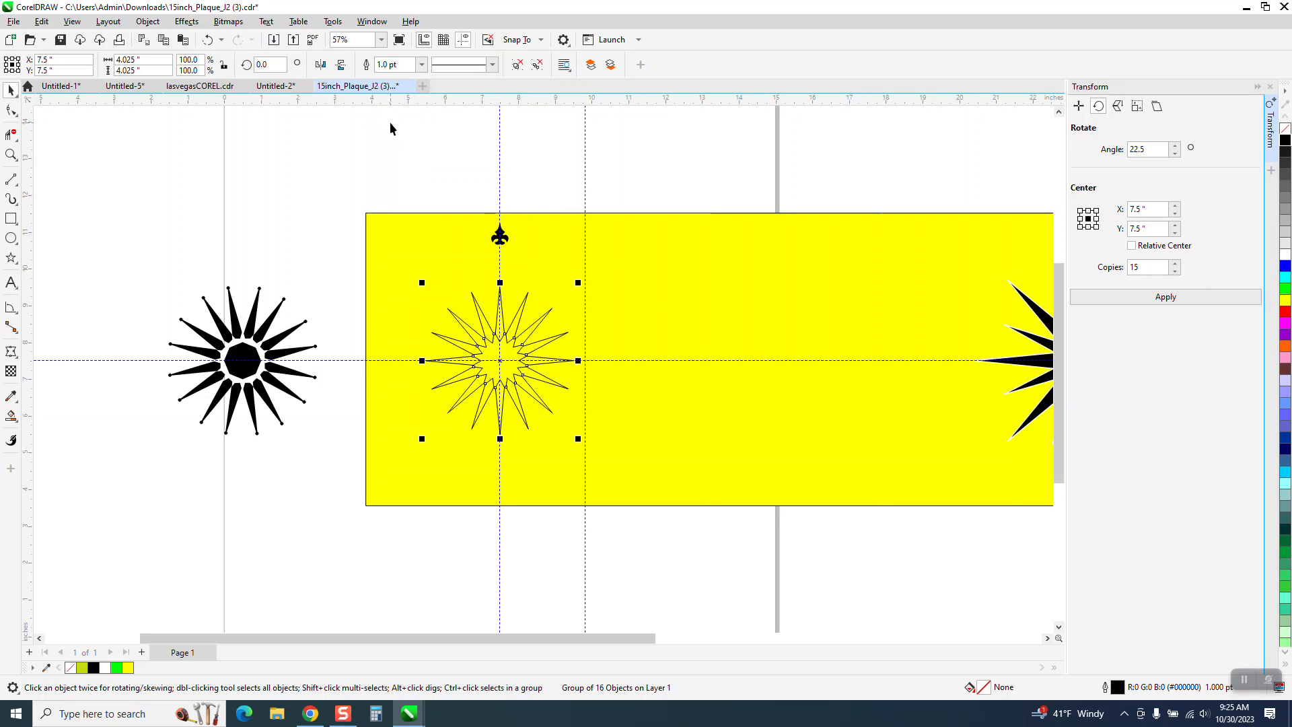
{"action": "left_click", "coordinate": [422, 67]}
{"action": "left_click", "coordinate": [397, 137]}
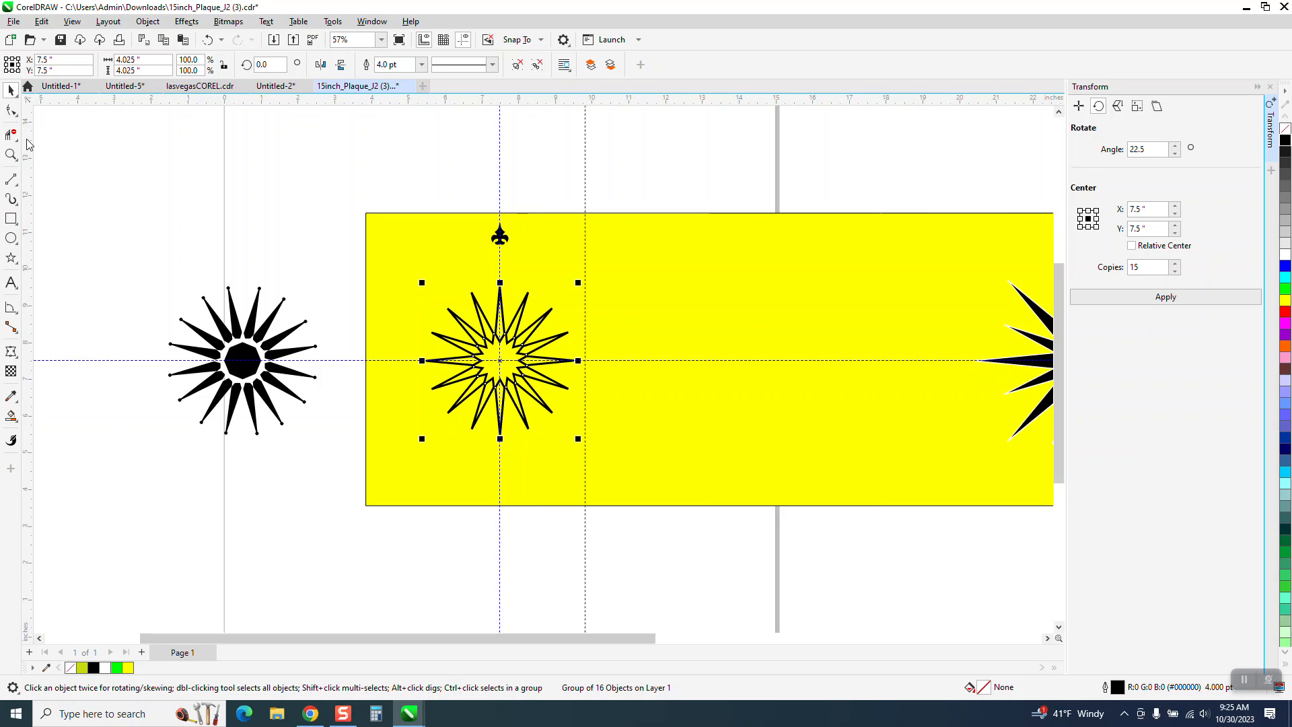
{"action": "right_click", "coordinate": [1286, 247]}
- Move the white star and the fleur-de-lis together straight up above the page, to Y 22.365 inches
{"action": "scroll", "coordinate": [834, 477], "scroll_direction": "down", "scroll_amount": 2}
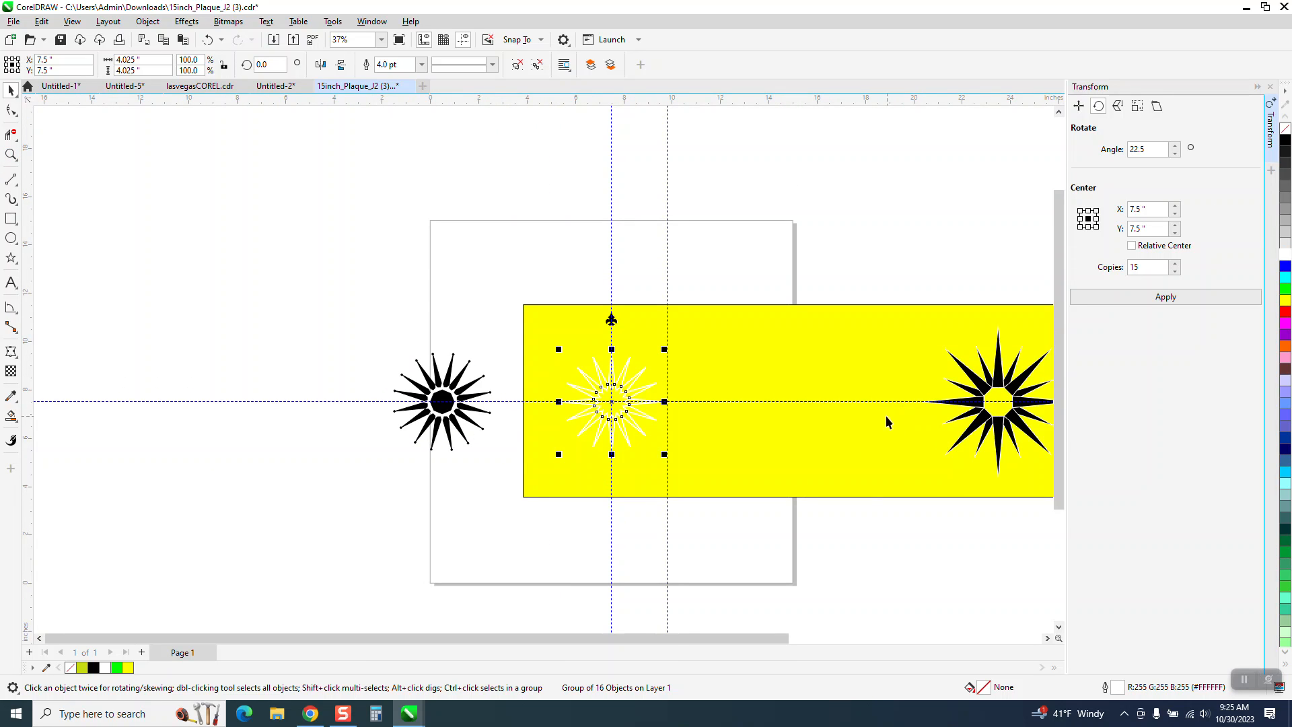
{"action": "scroll", "coordinate": [887, 422], "scroll_direction": "down", "scroll_amount": 2}
{"action": "left_click_drag", "start_coordinate": [980, 345], "coordinate": [903, 496]}
{"action": "left_click_drag", "start_coordinate": [475, 350], "coordinate": [605, 466]}
{"action": "key", "text": "Up"}
{"action": "key", "text": "Up"}
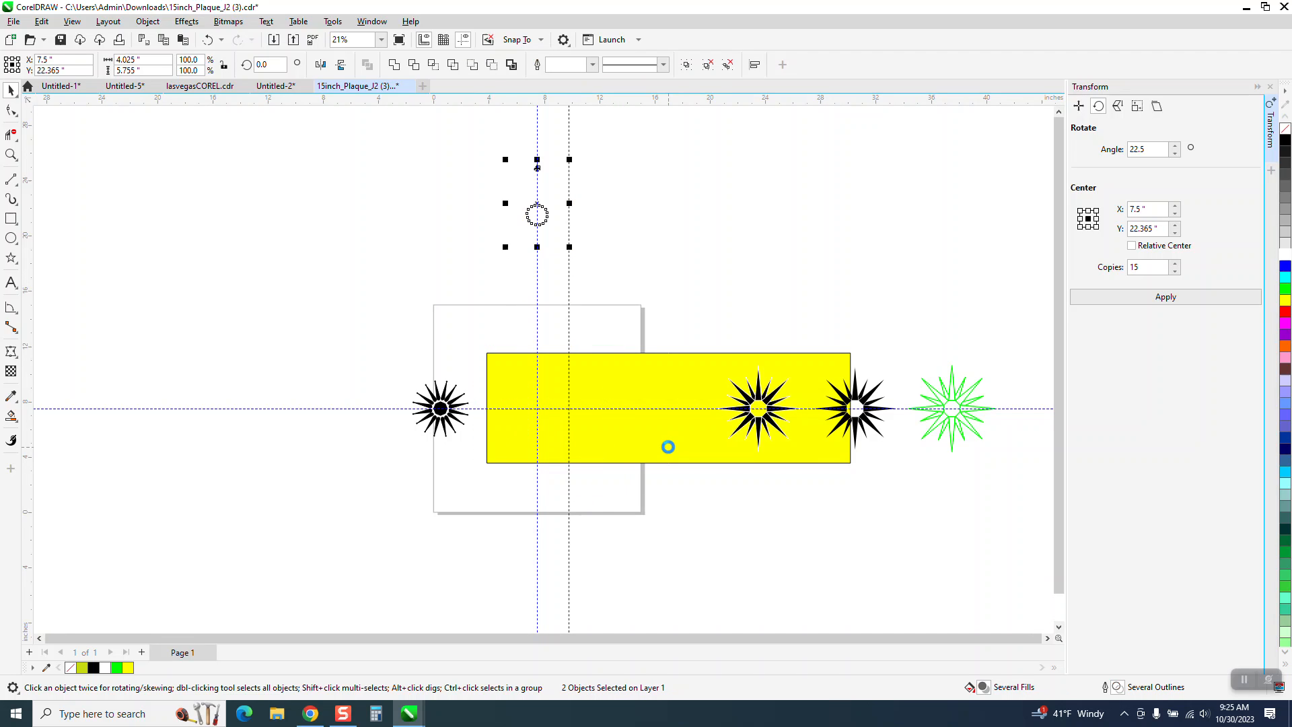
- Center the black star from the yellow rectangle's right edge on the page, and center the white star with the fleur-de-lis there too
{"action": "left_click", "coordinate": [861, 402]}
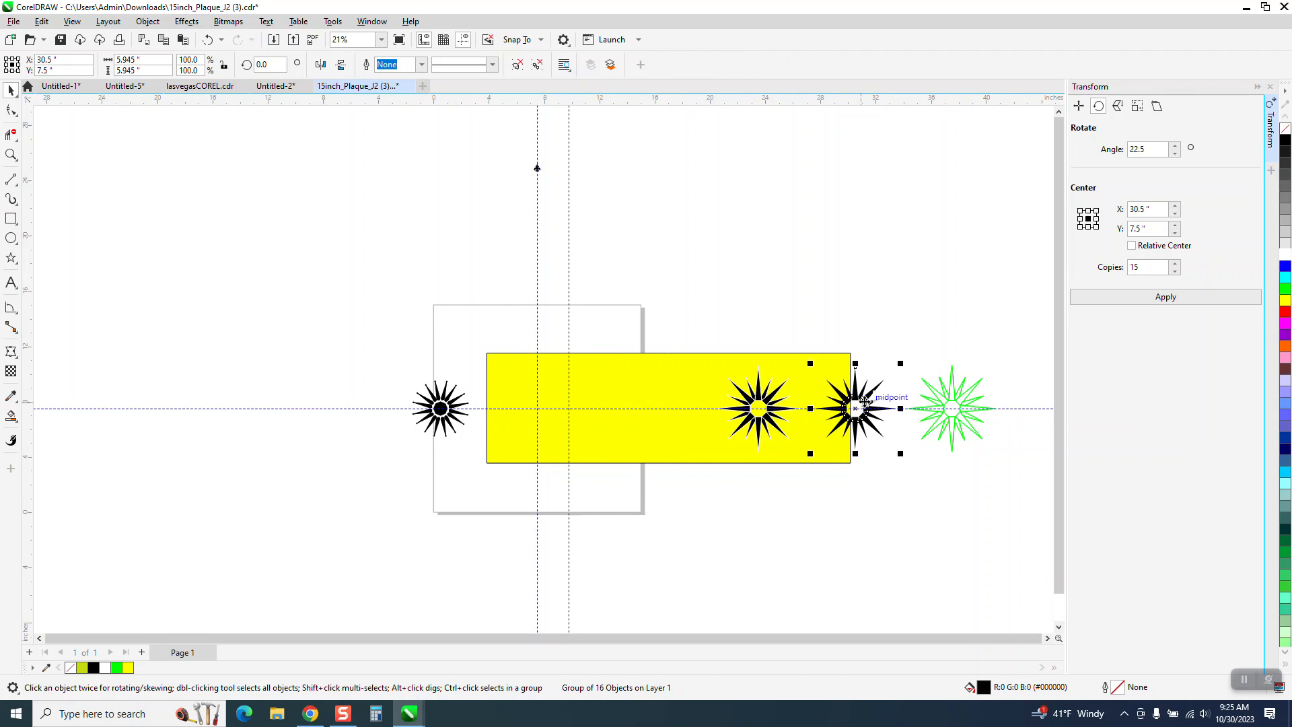
{"action": "key", "text": "p"}
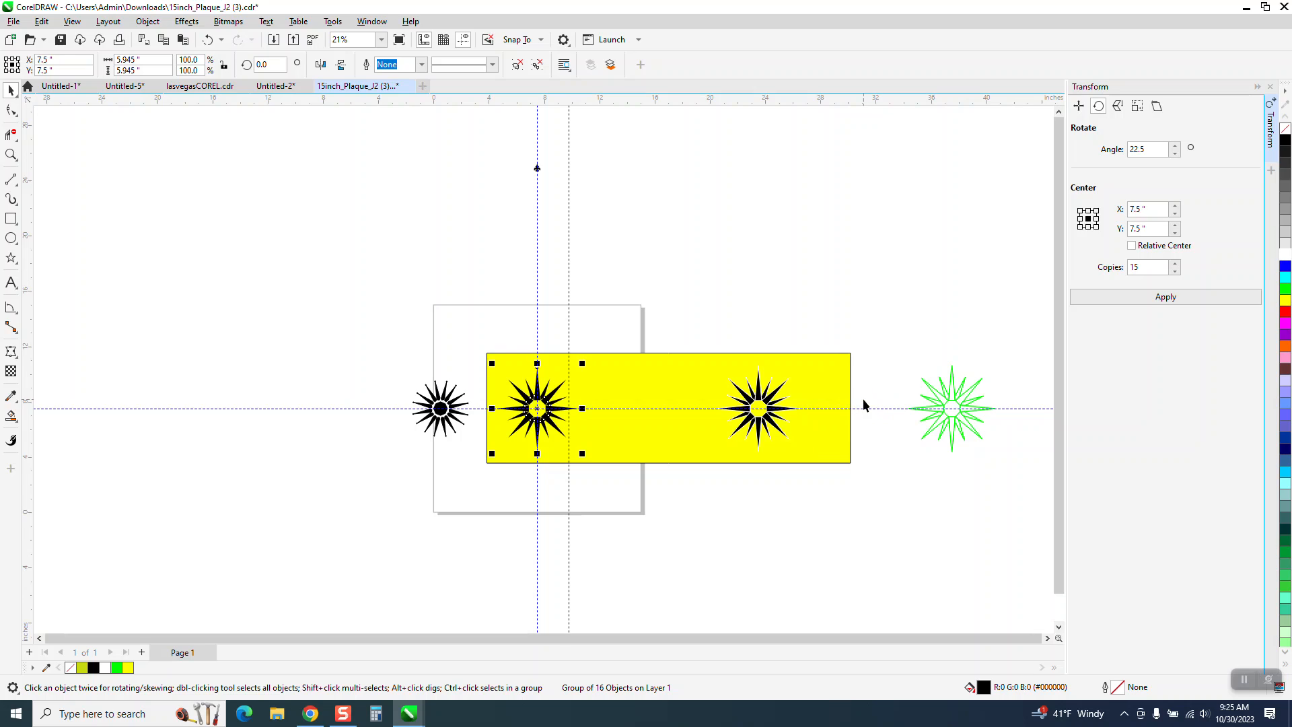
{"action": "scroll", "coordinate": [774, 391], "scroll_direction": "down", "scroll_amount": 1}
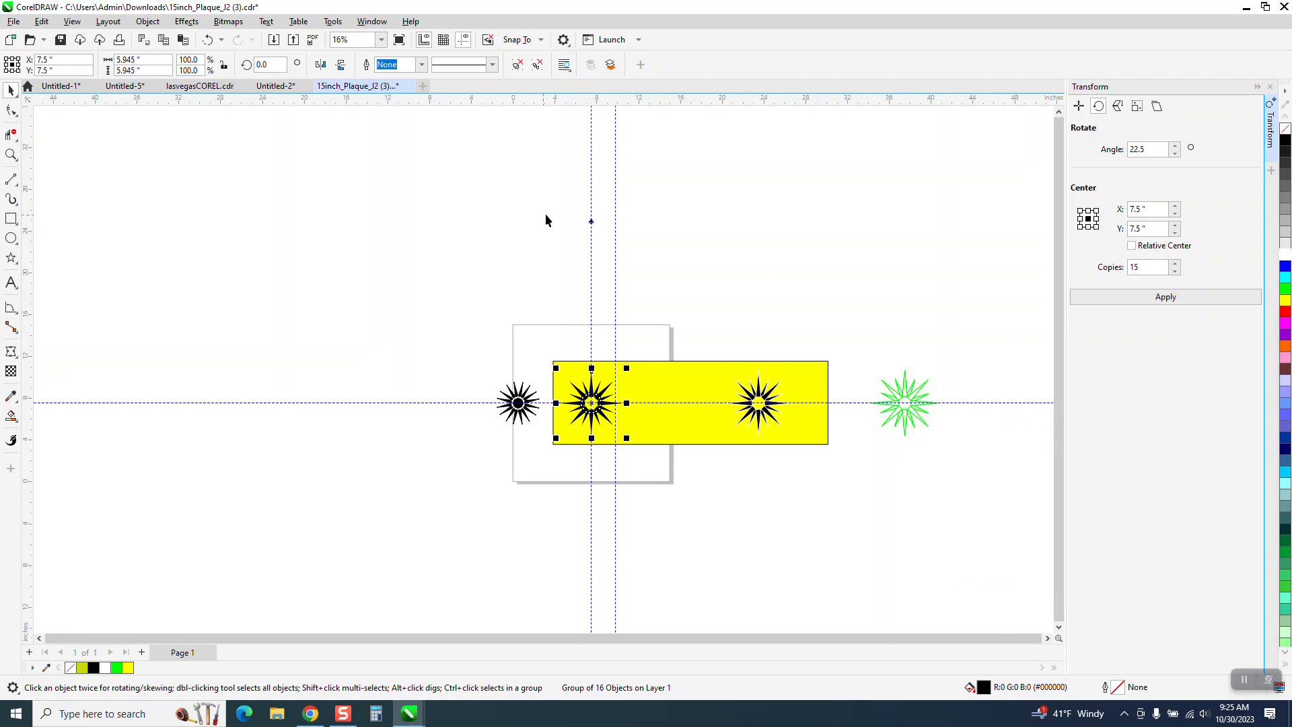
{"action": "left_click_drag", "start_coordinate": [546, 219], "coordinate": [599, 291]}
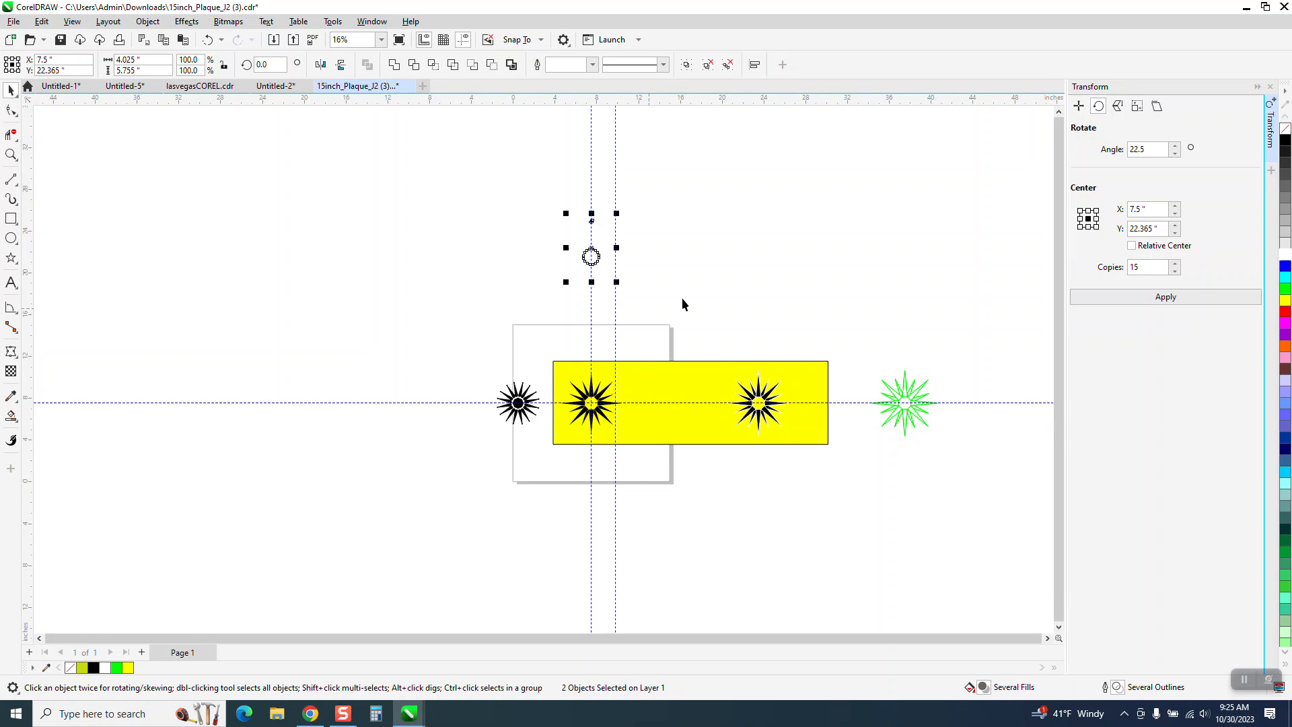
{"action": "key", "text": "p"}
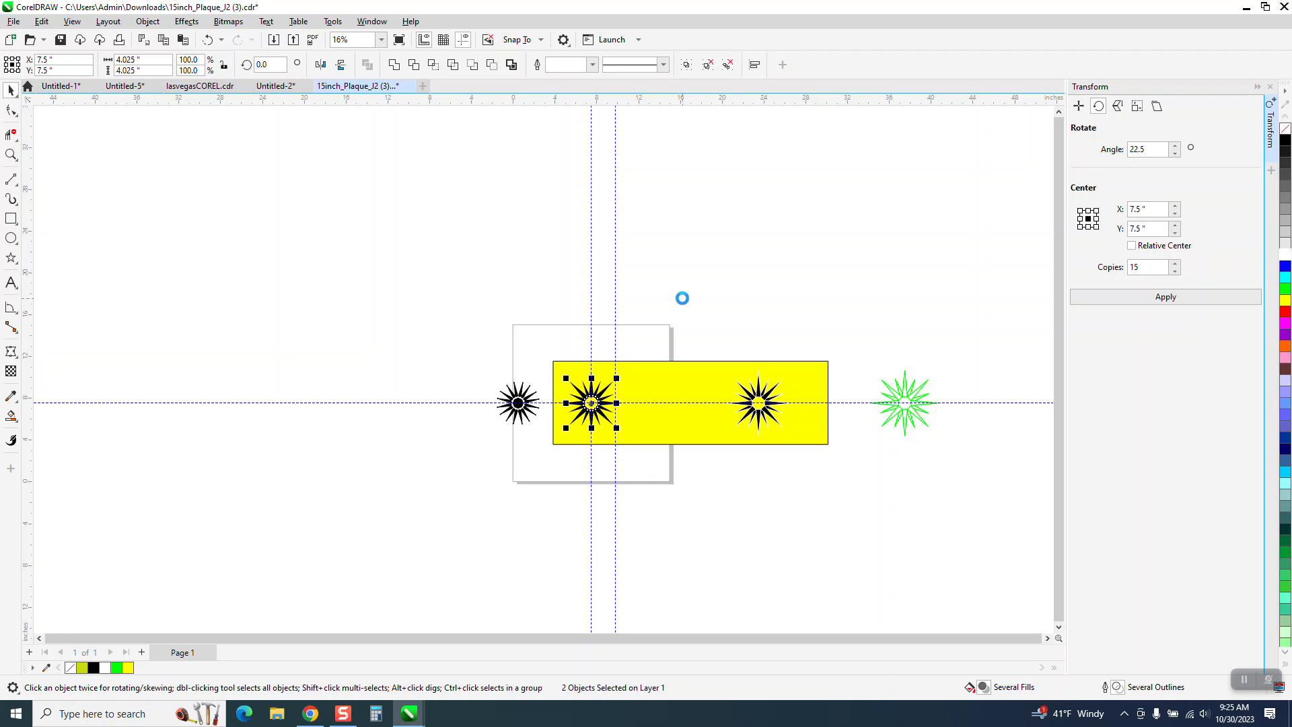
- Bring the white star and the fleur-de-lis to the front of the page, over the black star
{"action": "left_click", "coordinate": [10, 155]}
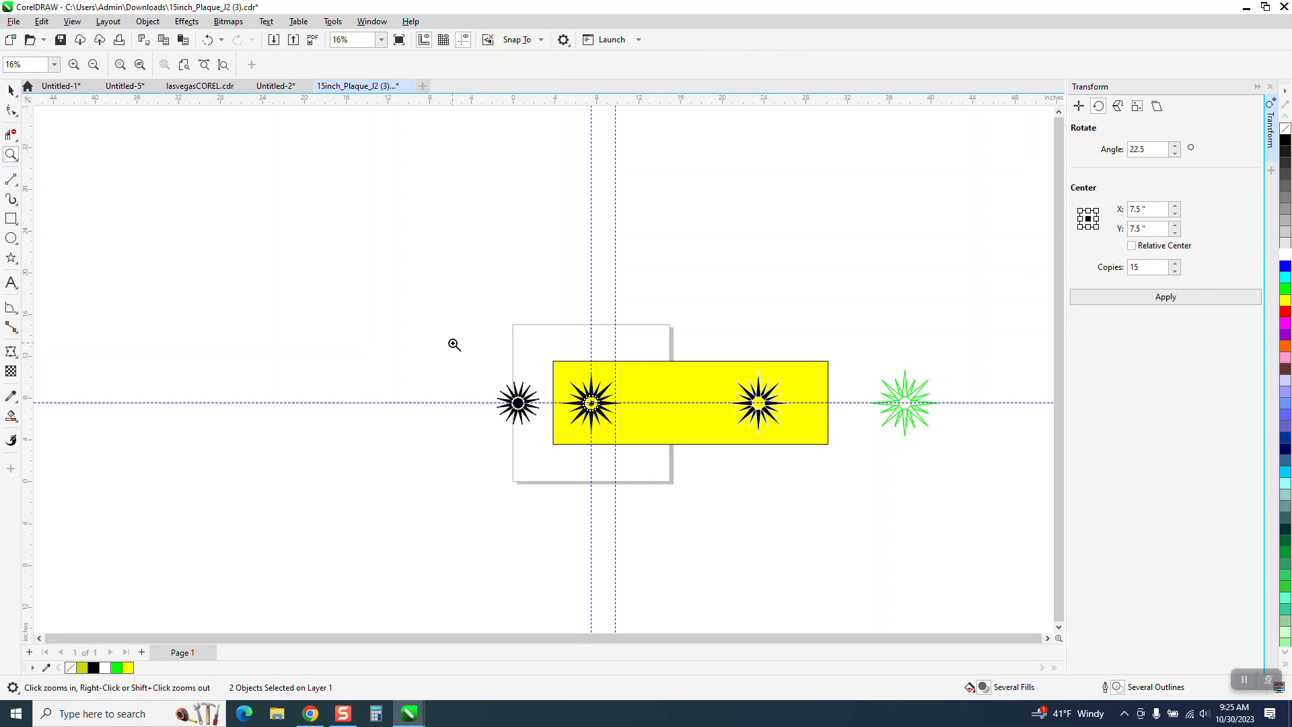
{"action": "left_click_drag", "start_coordinate": [550, 372], "coordinate": [704, 453]}
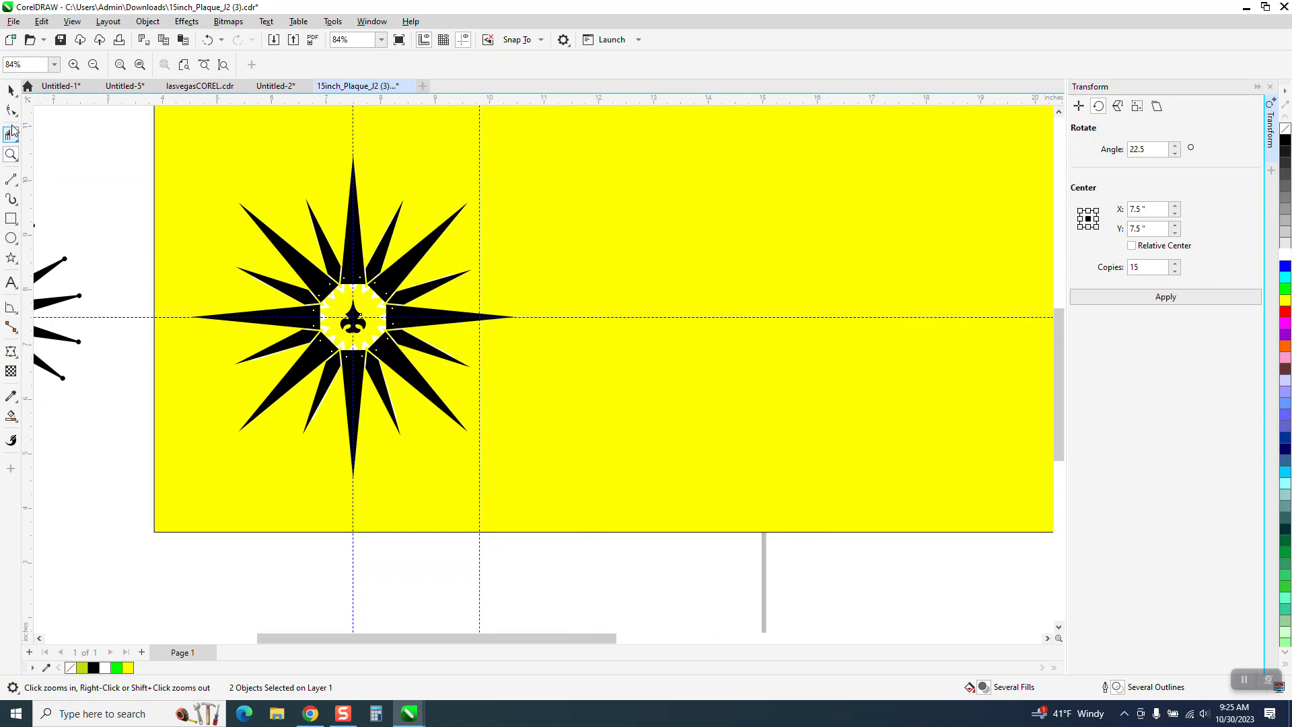
{"action": "left_click", "coordinate": [10, 90]}
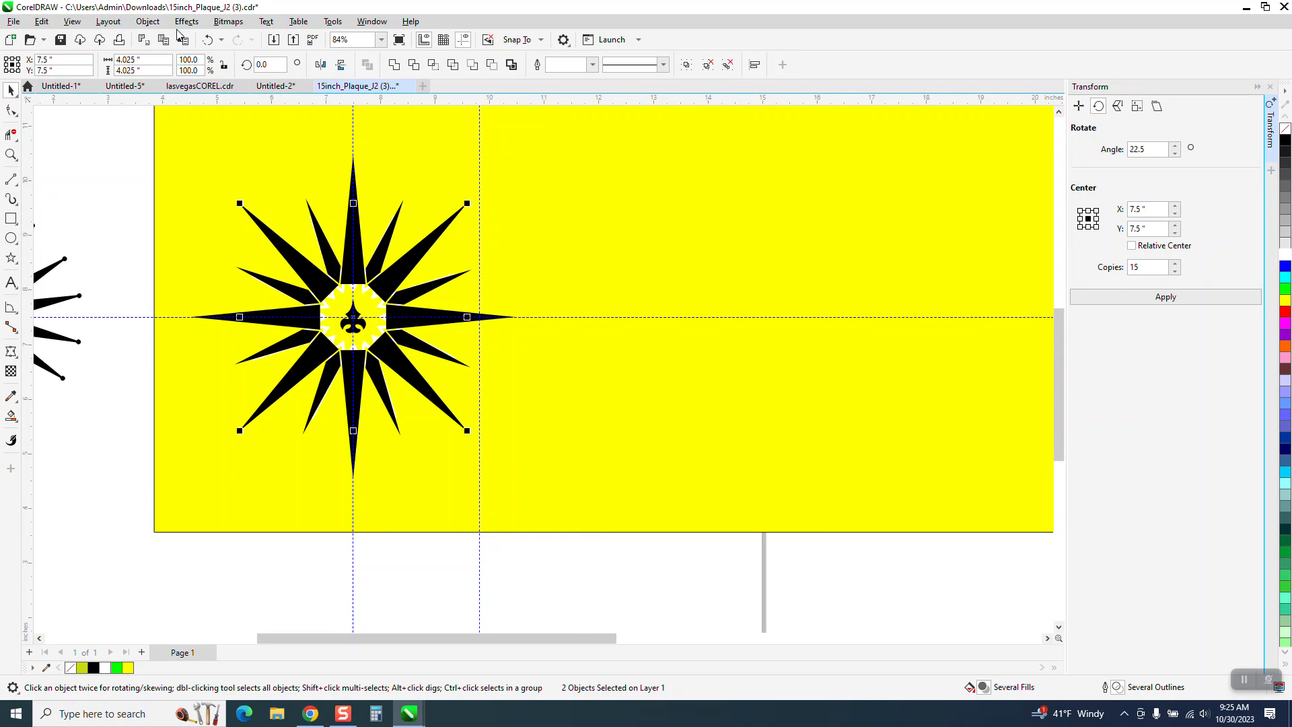
{"action": "left_click", "coordinate": [148, 21]}
{"action": "mouse_move", "coordinate": [180, 236]}
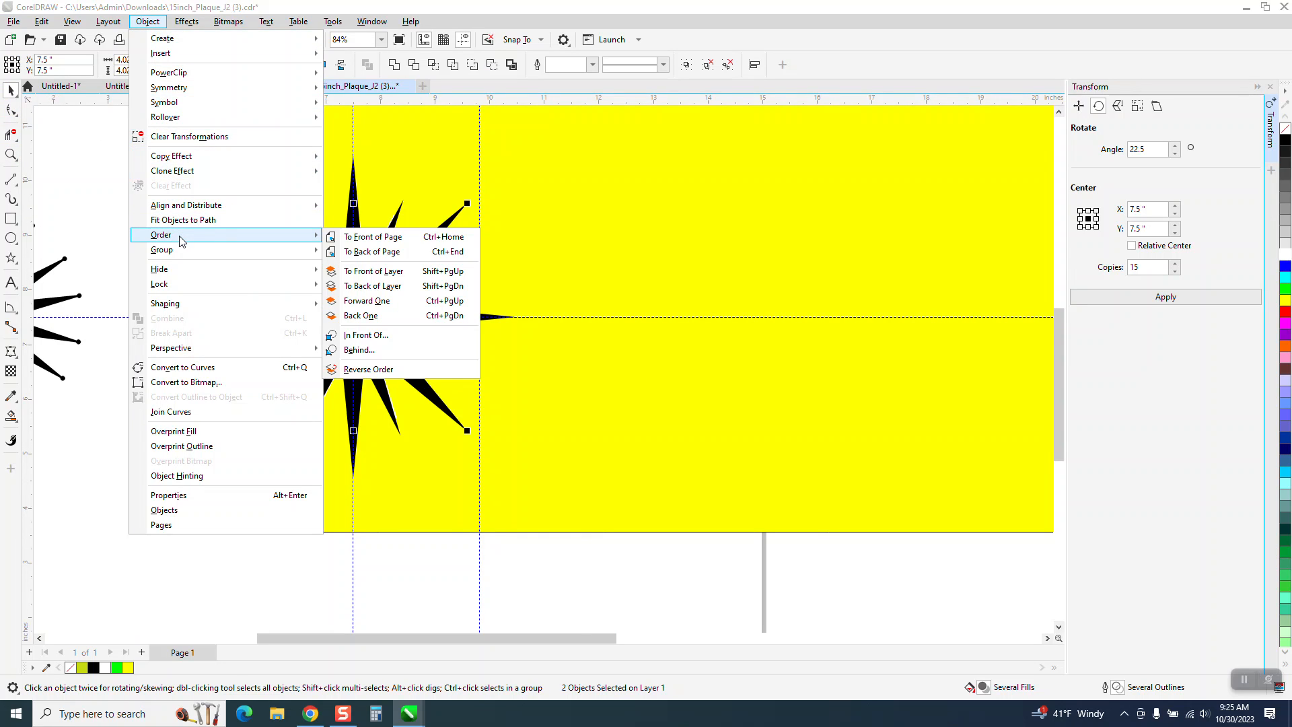
{"action": "left_click", "coordinate": [360, 238]}
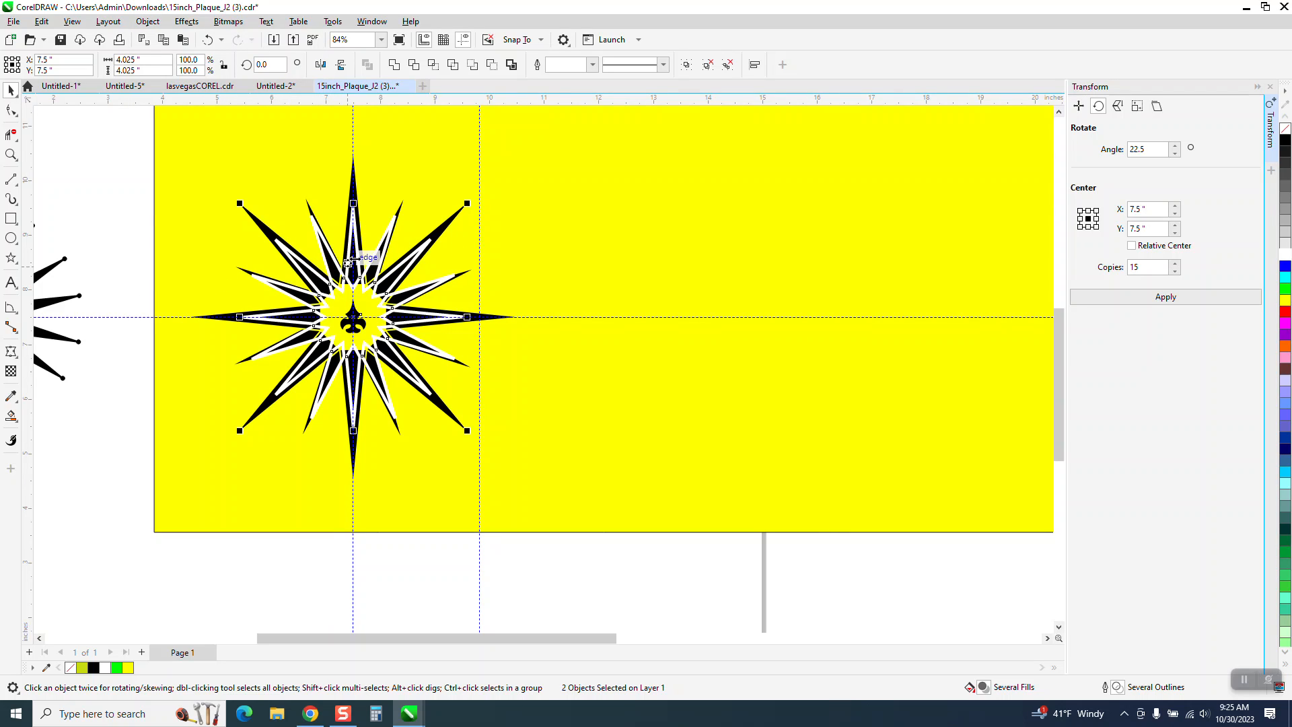
- Rotate the white star and the fleur-de-lis together by 11.25 degrees
{"action": "left_click", "coordinate": [9, 155]}
{"action": "left_click_drag", "start_coordinate": [265, 185], "coordinate": [534, 352]}
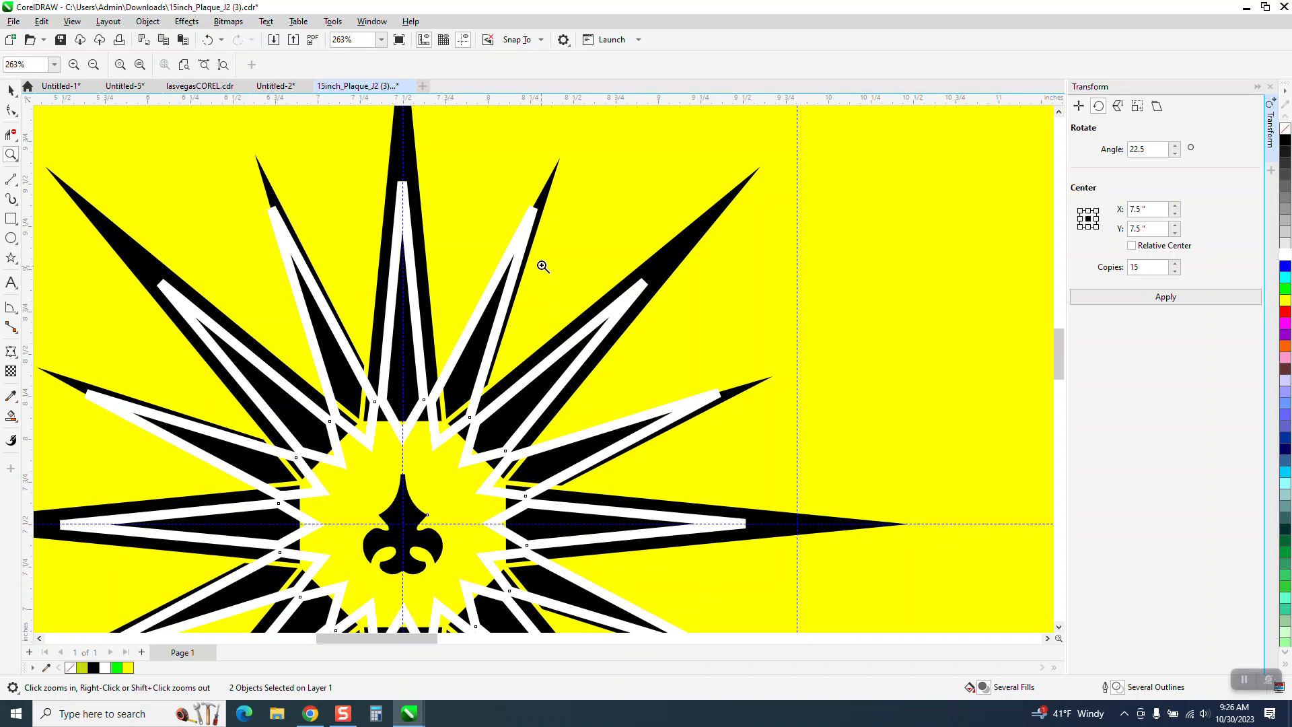
{"action": "left_click", "coordinate": [10, 92]}
{"action": "left_click", "coordinate": [5, 92]}
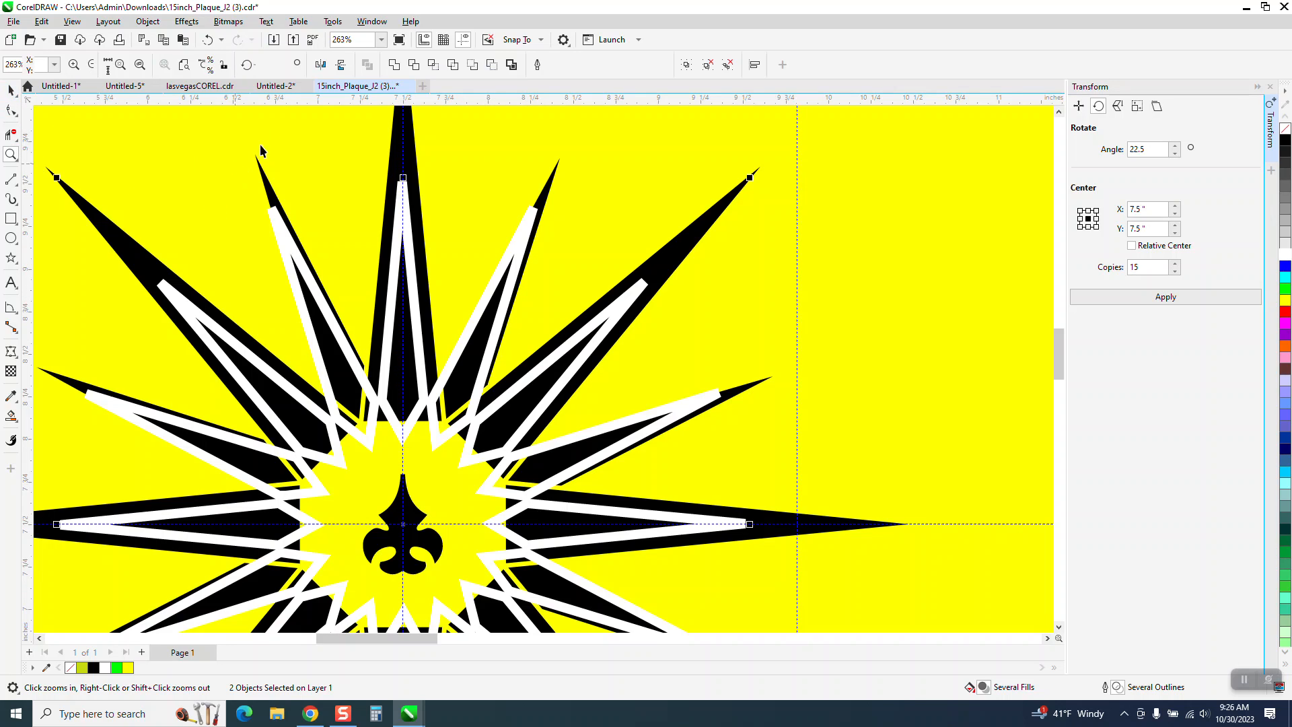
{"action": "left_click_drag", "start_coordinate": [270, 65], "coordinate": [247, 66]}
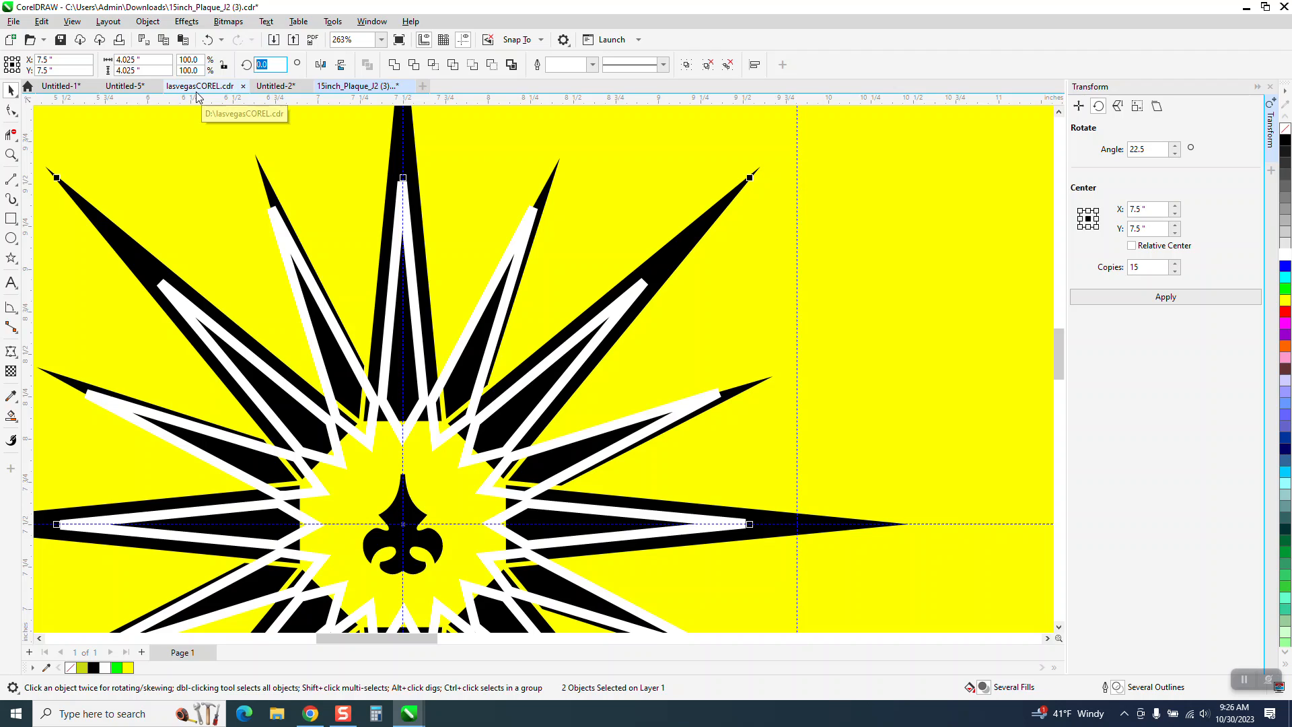
{"action": "type", "text": "11.25"}
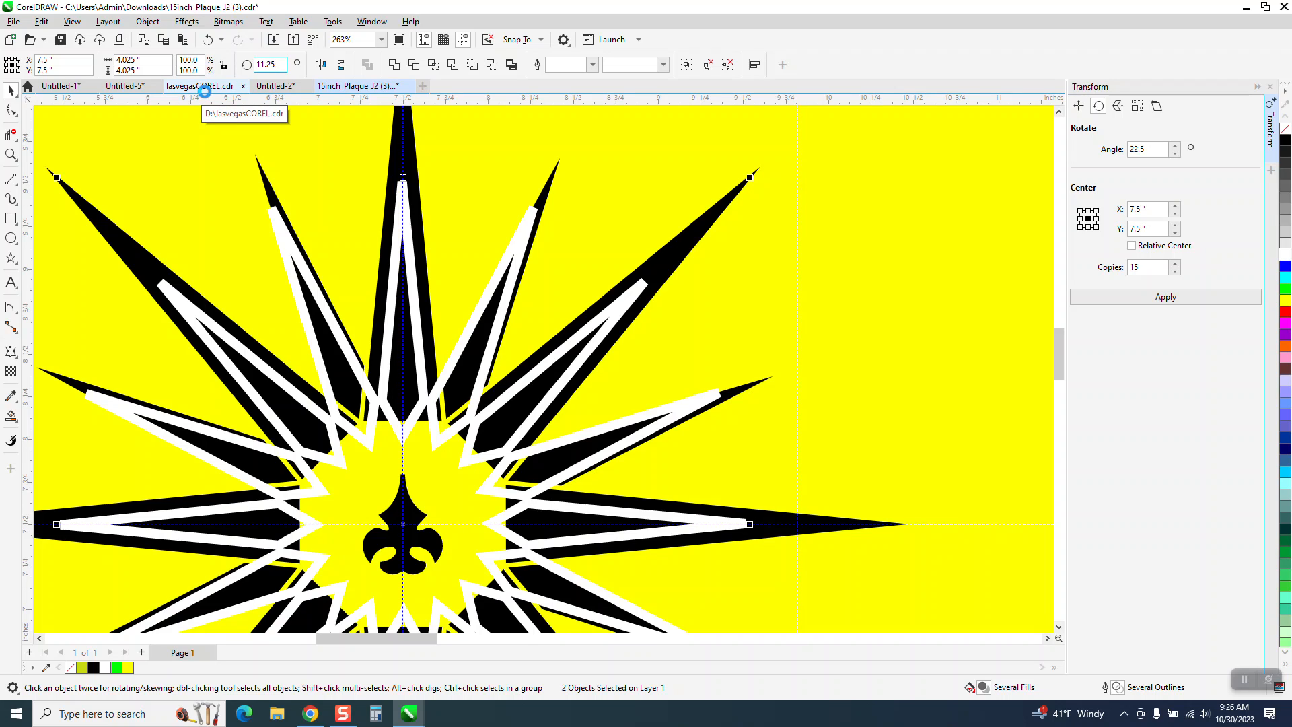
{"action": "key", "text": "Return"}
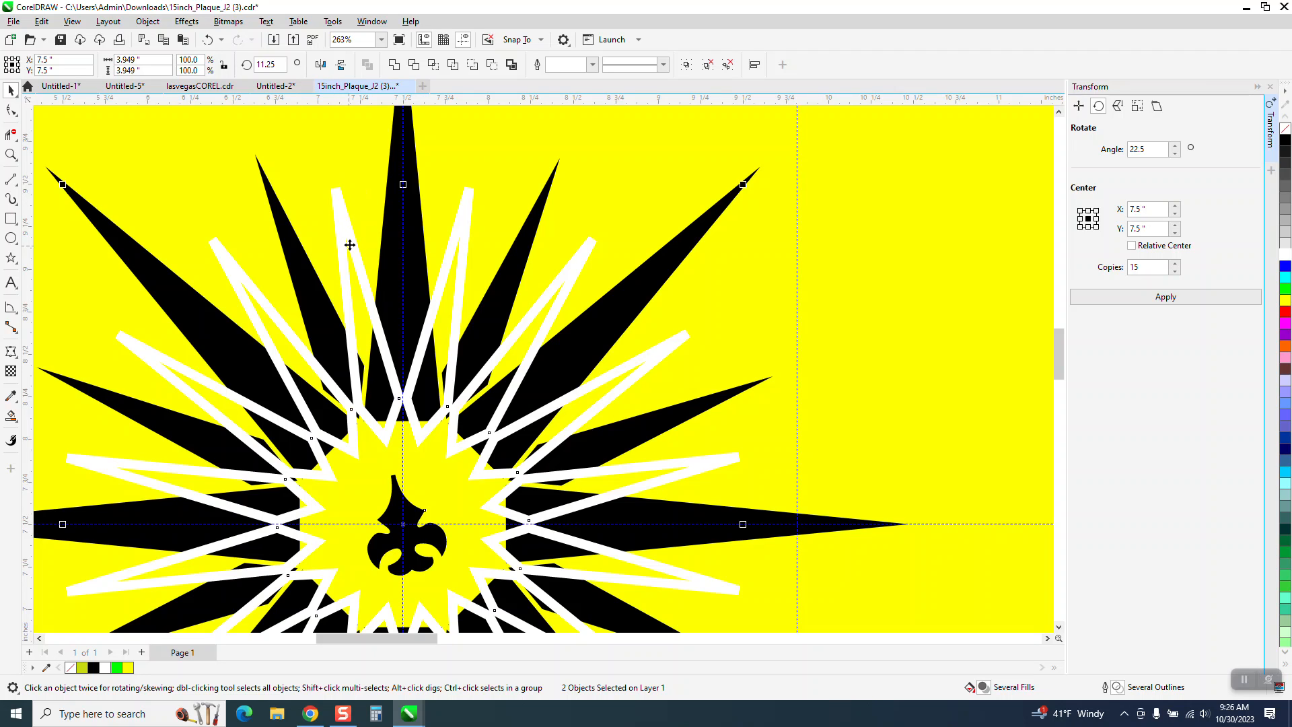
- Set the outline width of the white star over the black star to 2.0 pt
{"action": "scroll", "coordinate": [717, 318], "scroll_direction": "down", "scroll_amount": 2}
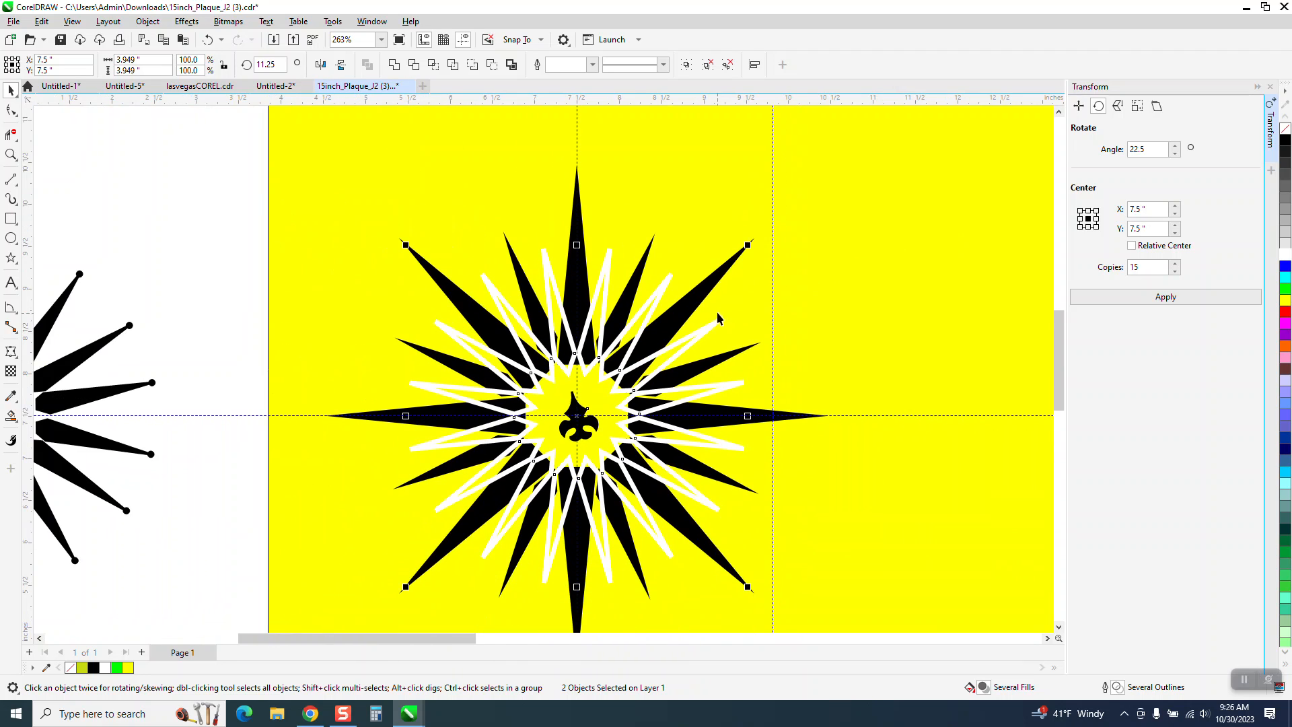
{"action": "left_click", "coordinate": [221, 224]}
{"action": "left_click", "coordinate": [547, 268]}
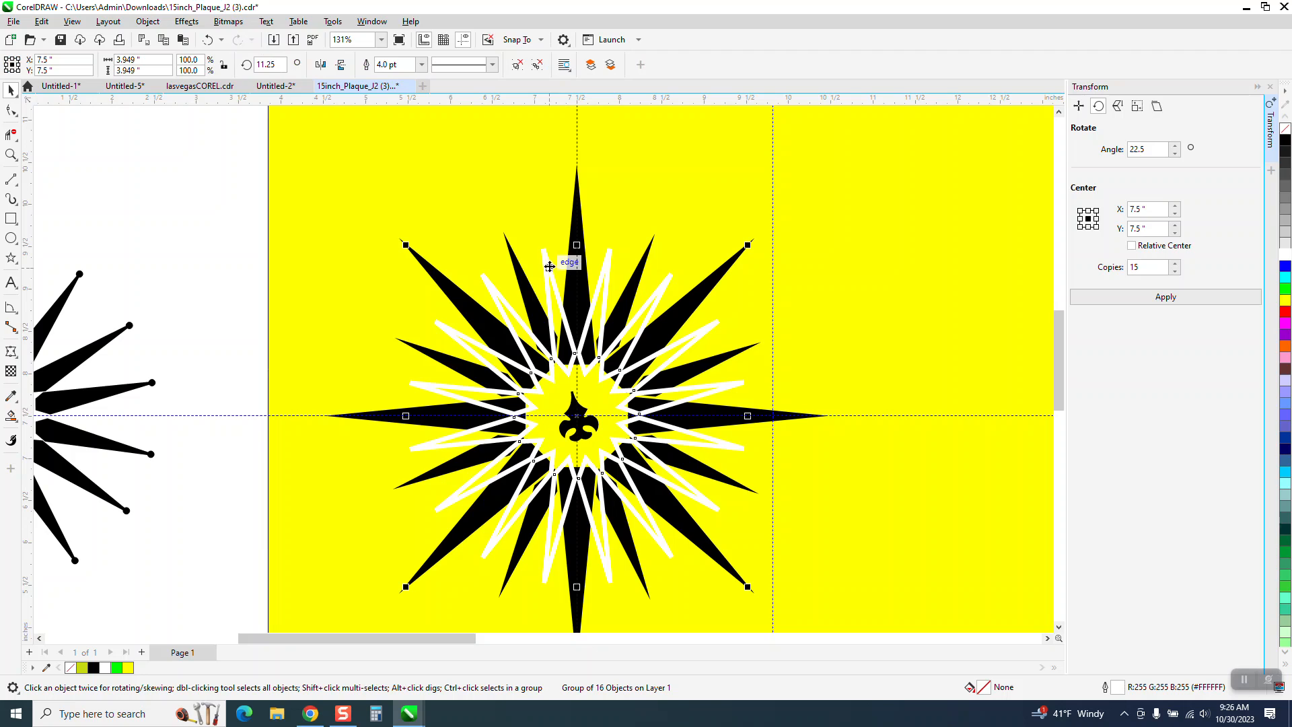
{"action": "left_click", "coordinate": [422, 65]}
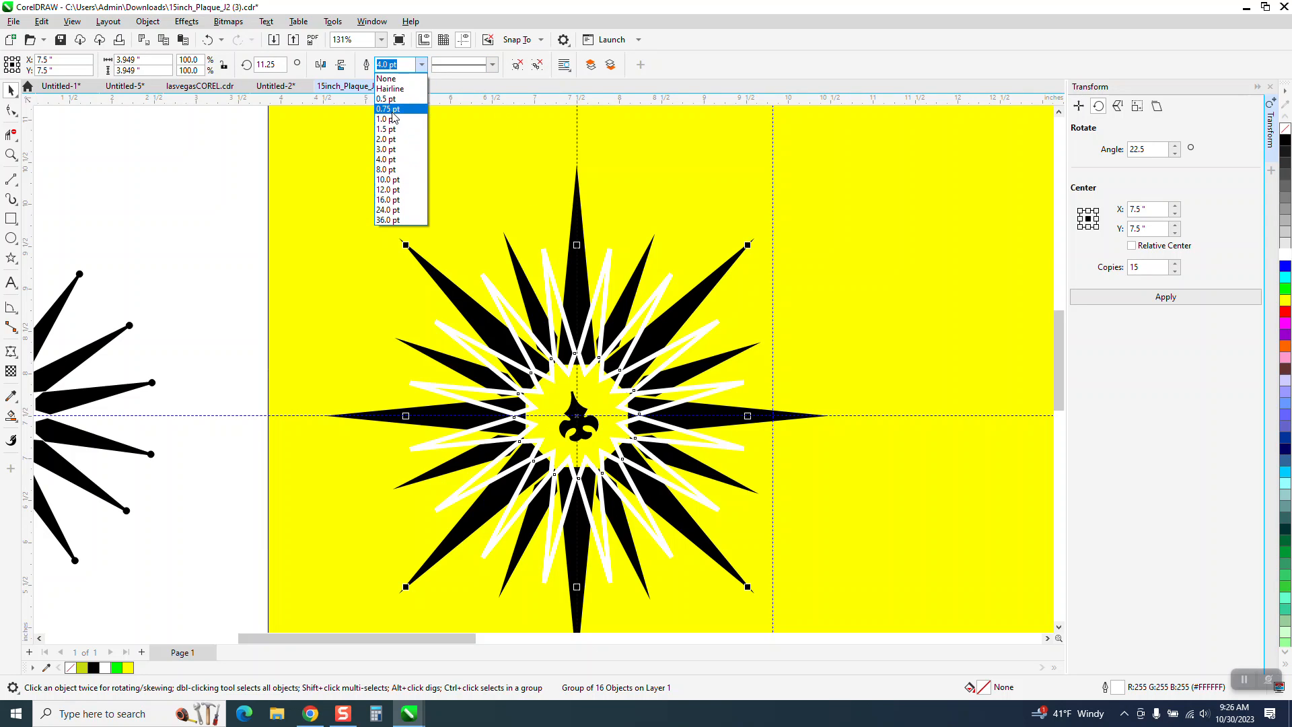
{"action": "left_click", "coordinate": [392, 139]}
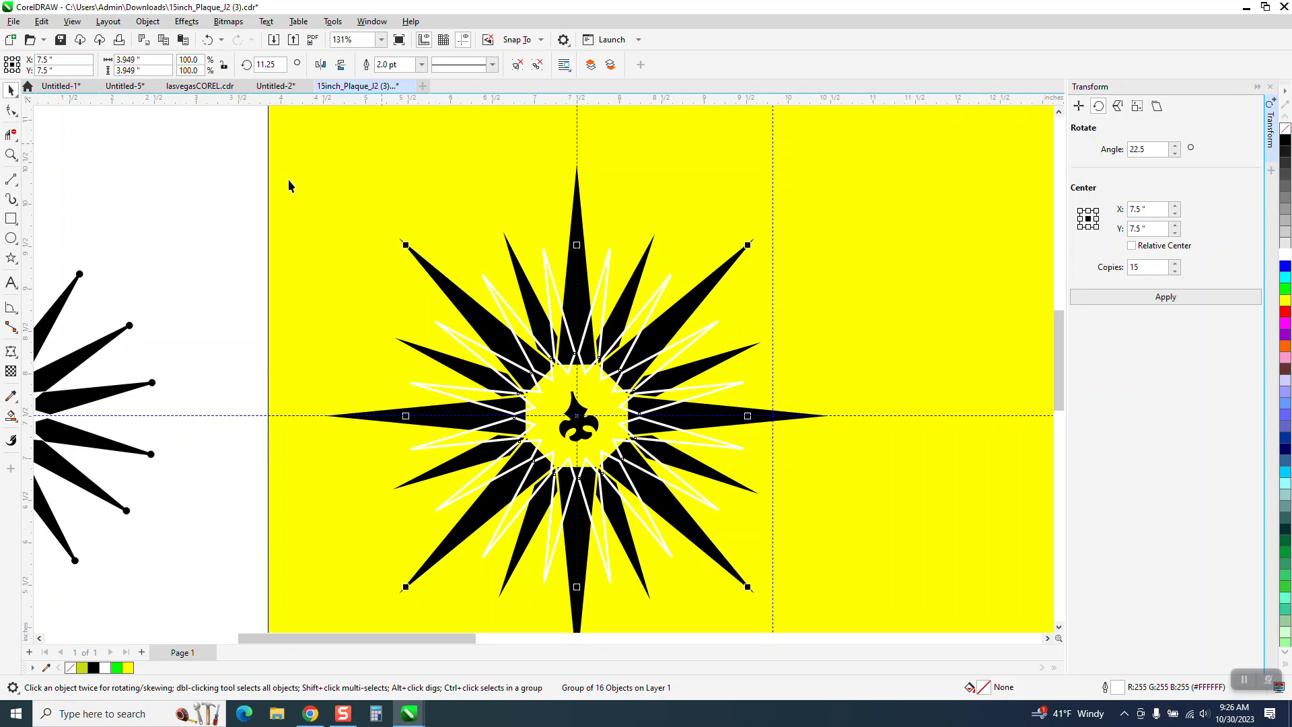
{"action": "scroll", "coordinate": [277, 187], "scroll_direction": "down", "scroll_amount": 1}
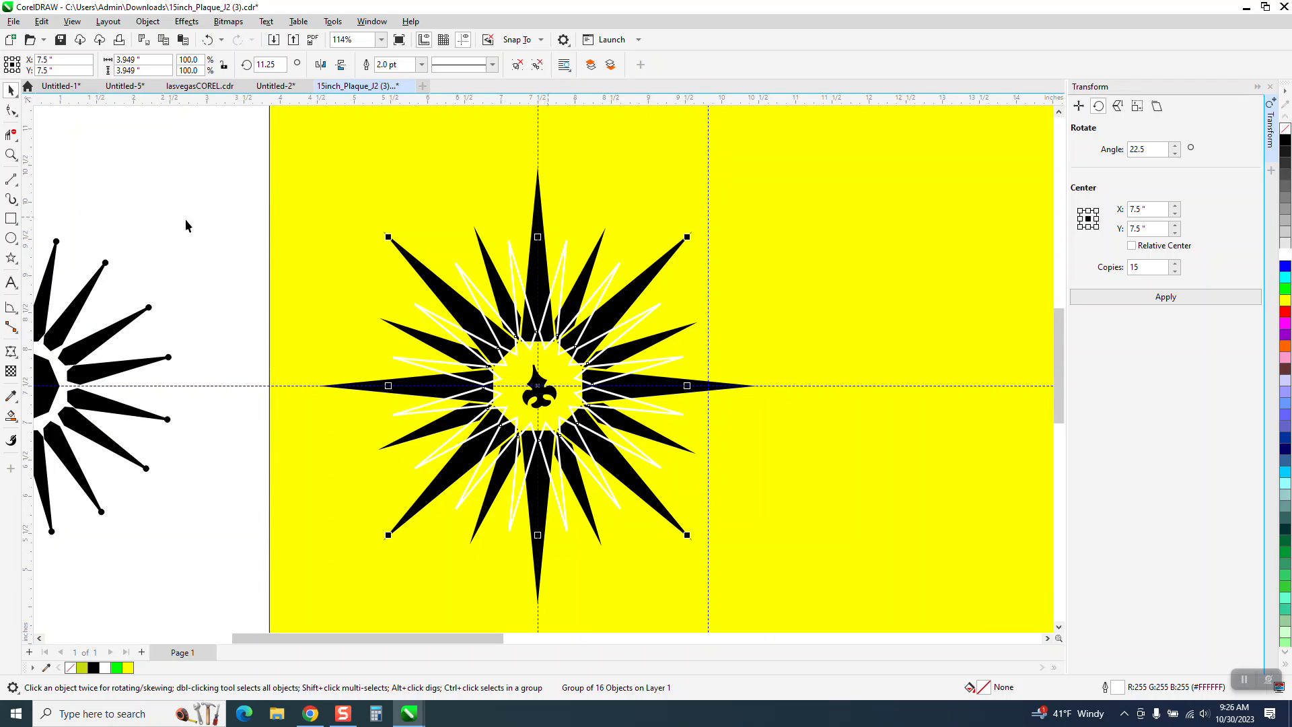
- Try smart-filling the white spike just left of the star's top point with black, and undo that fill
{"action": "left_click", "coordinate": [11, 154]}
{"action": "left_click_drag", "start_coordinate": [352, 245], "coordinate": [882, 473]}
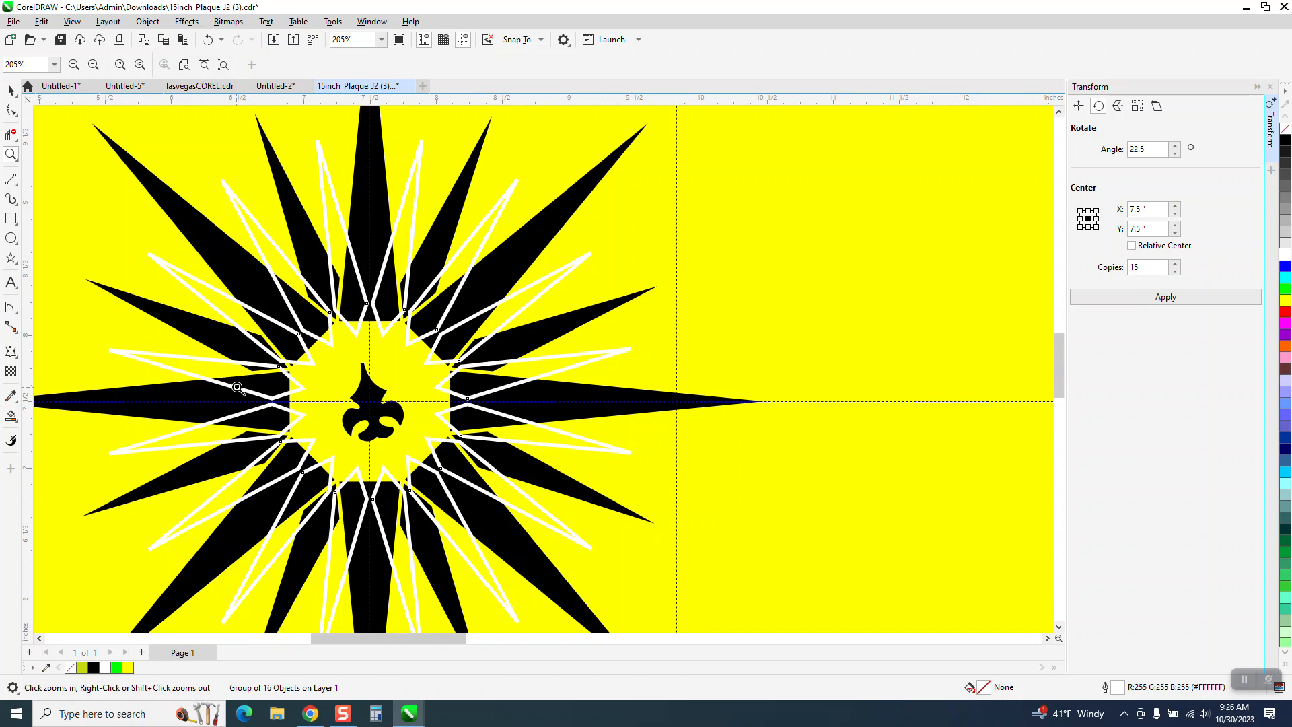
{"action": "left_click", "coordinate": [12, 417]}
{"action": "left_click", "coordinate": [338, 244]}
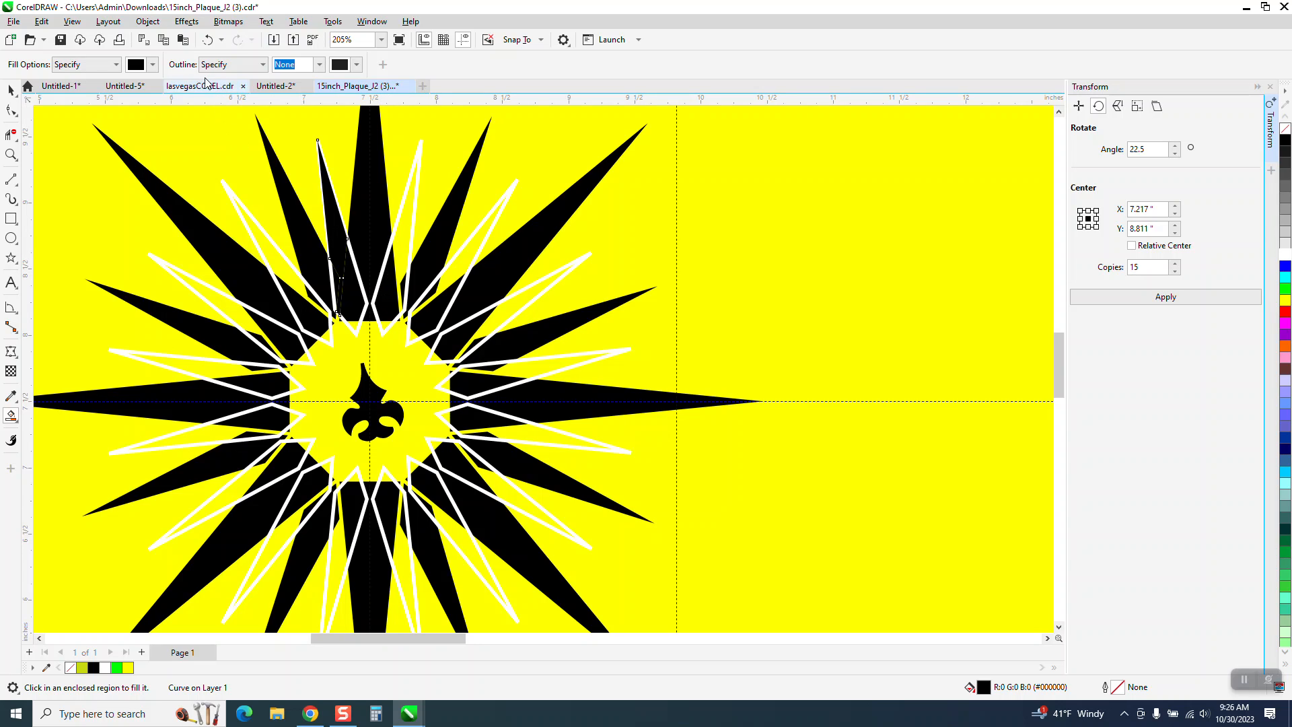
{"action": "left_click", "coordinate": [206, 43]}
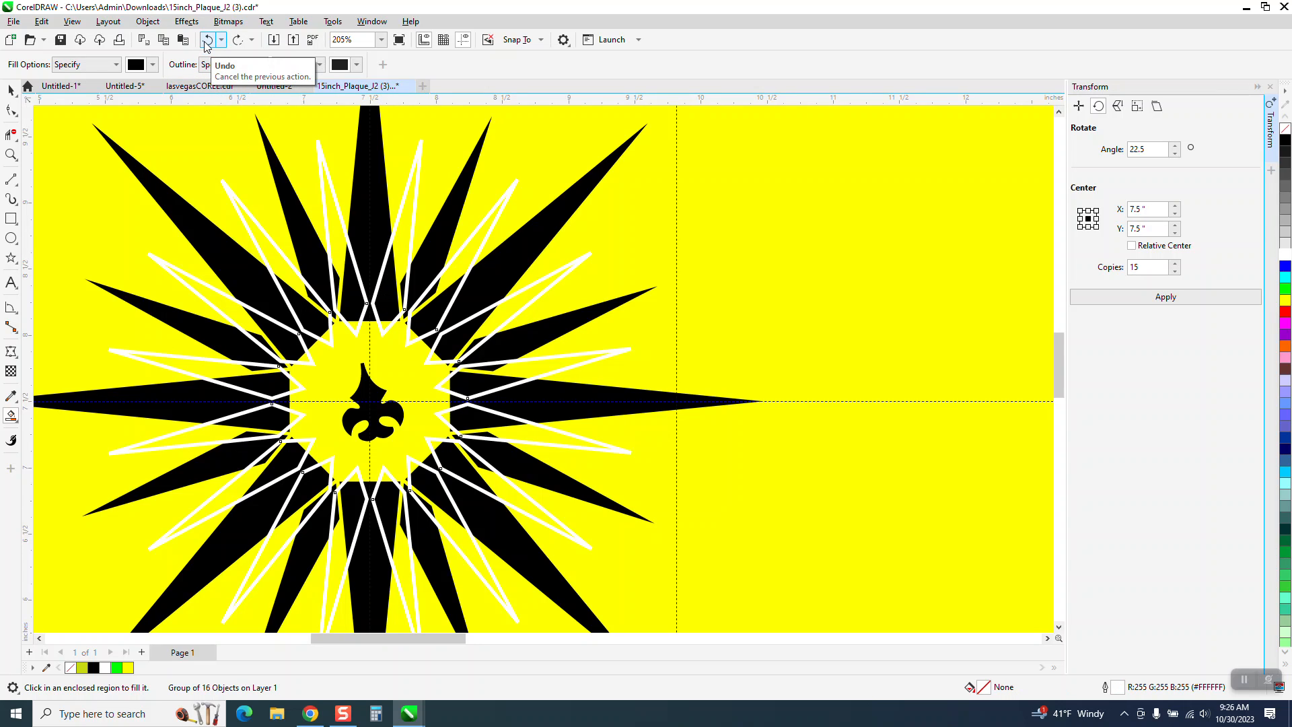
- Move the green outline star from beyond the yellow rectangle onto the black star, centered at X 7.5, Y 7.5 inches
{"action": "scroll", "coordinate": [280, 149], "scroll_direction": "down", "scroll_amount": 1}
{"action": "left_click", "coordinate": [11, 91]}
{"action": "scroll", "coordinate": [456, 402], "scroll_direction": "down", "scroll_amount": 1}
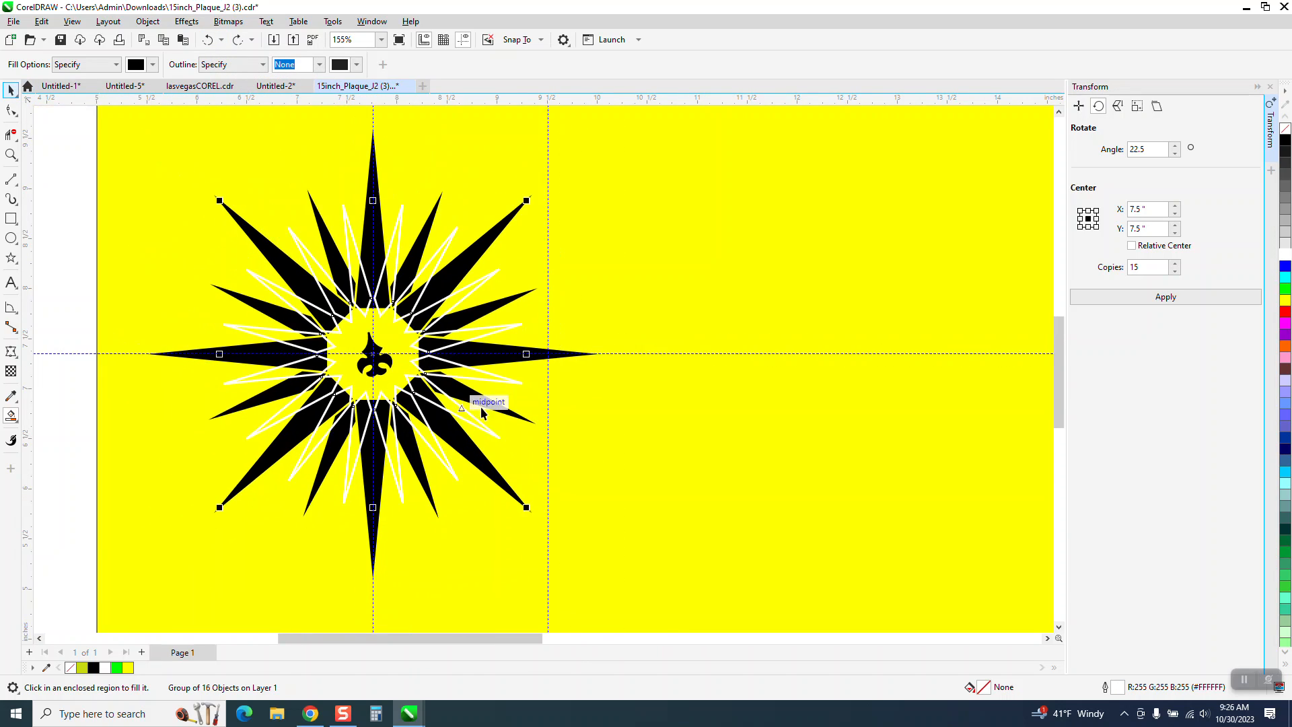
{"action": "scroll", "coordinate": [563, 401], "scroll_direction": "down", "scroll_amount": 2}
{"action": "scroll", "coordinate": [692, 366], "scroll_direction": "down", "scroll_amount": 1}
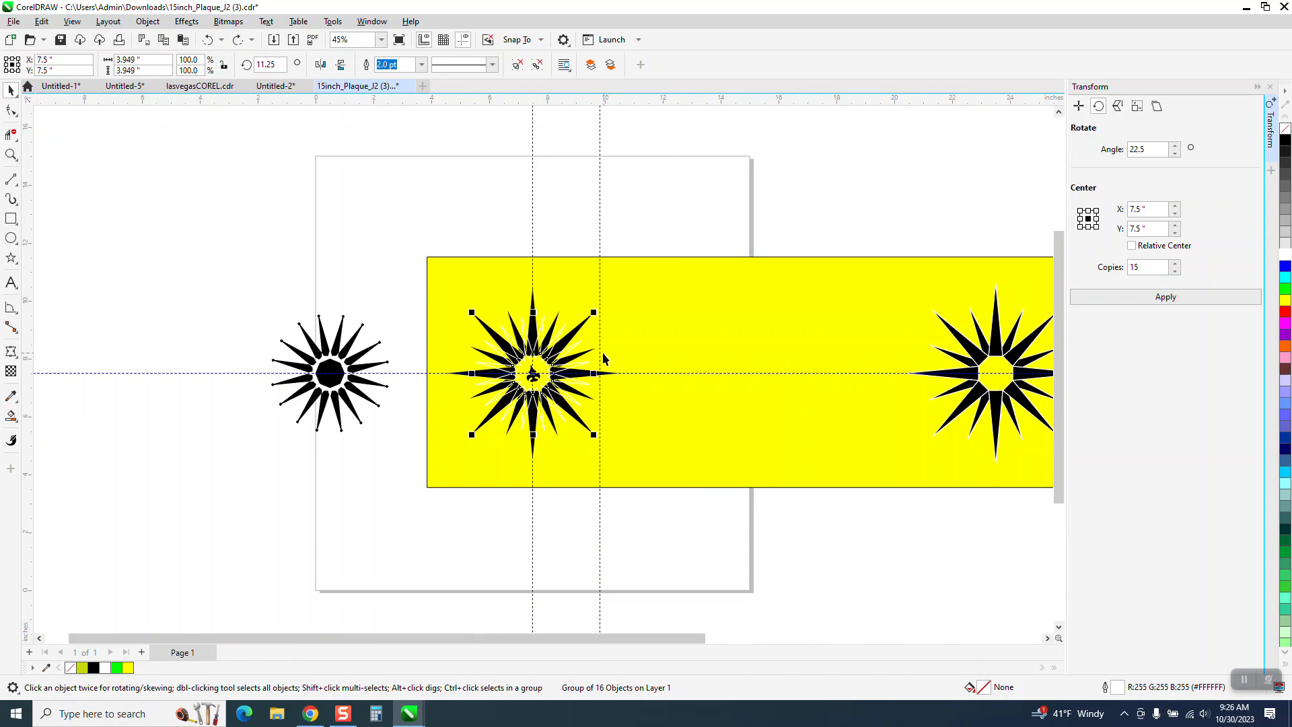
{"action": "scroll", "coordinate": [542, 380], "scroll_direction": "down", "scroll_amount": 1}
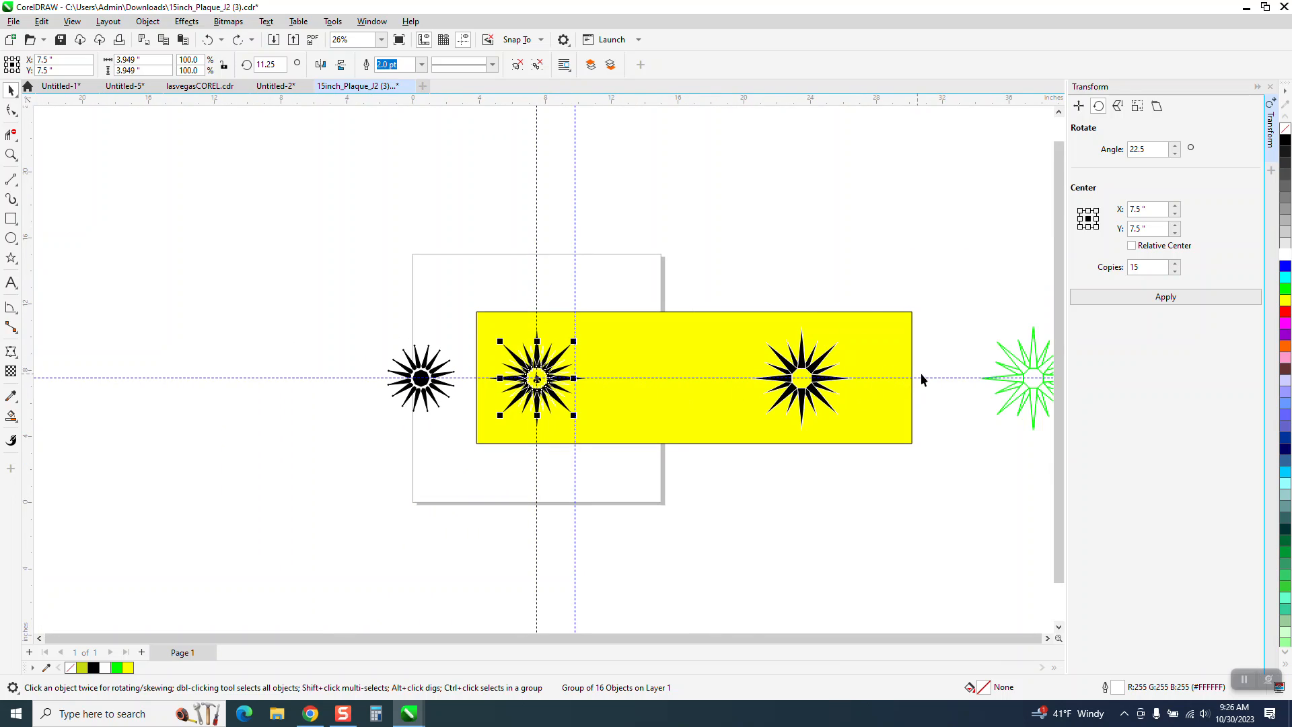
{"action": "left_click_drag", "start_coordinate": [952, 306], "coordinate": [1043, 446]}
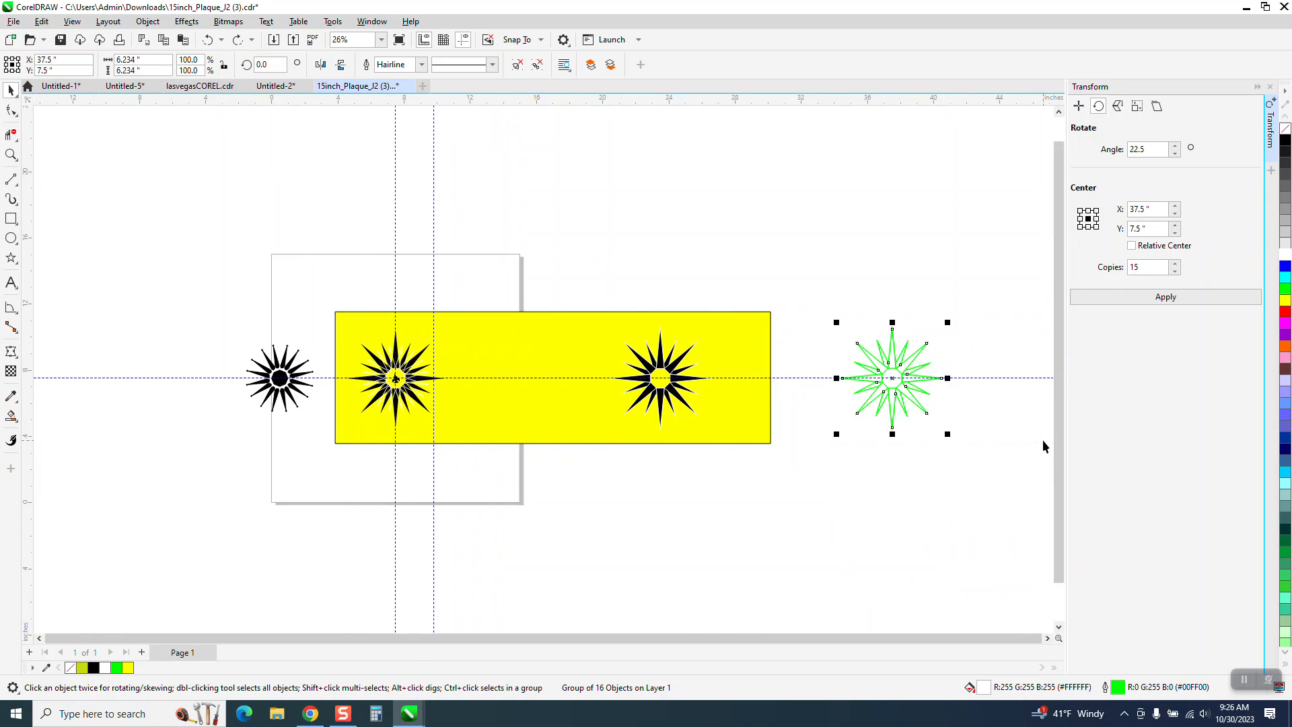
{"action": "key", "text": "Left"}
{"action": "key", "text": "Left"}
{"action": "key", "text": "Left"}
{"action": "key", "text": "Left"}
{"action": "key", "text": "Left"}
{"action": "key", "text": "Left"}
{"action": "key", "text": "Left"}
{"action": "key", "text": "Left"}
{"action": "key", "text": "Left"}
{"action": "key", "text": "Left"}
{"action": "key", "text": "Left"}
{"action": "key", "text": "Left"}
{"action": "key", "text": "Left"}
{"action": "key", "text": "Left"}
{"action": "key", "text": "Left"}
{"action": "key", "text": "Left"}
{"action": "key", "text": "Left"}
{"action": "key", "text": "Left"}
{"action": "key", "text": "Left"}
{"action": "key", "text": "Left"}
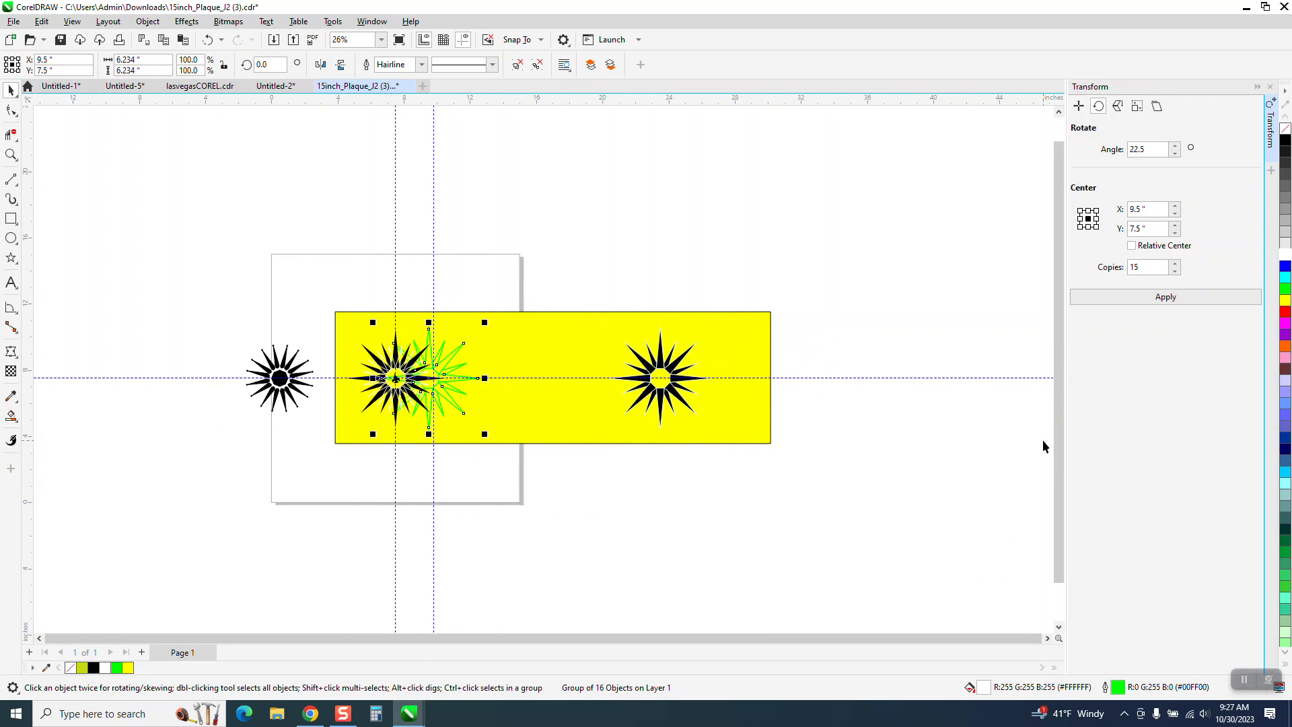
{"action": "key", "text": "Right"}
{"action": "key", "text": "Right"}
{"action": "key", "text": "Right"}
{"action": "key", "text": "Right"}
{"action": "key", "text": "Right"}
{"action": "key", "text": "Right"}
{"action": "key", "text": "Right"}
{"action": "key", "text": "Right"}
{"action": "key", "text": "Right"}
{"action": "key", "text": "Right"}
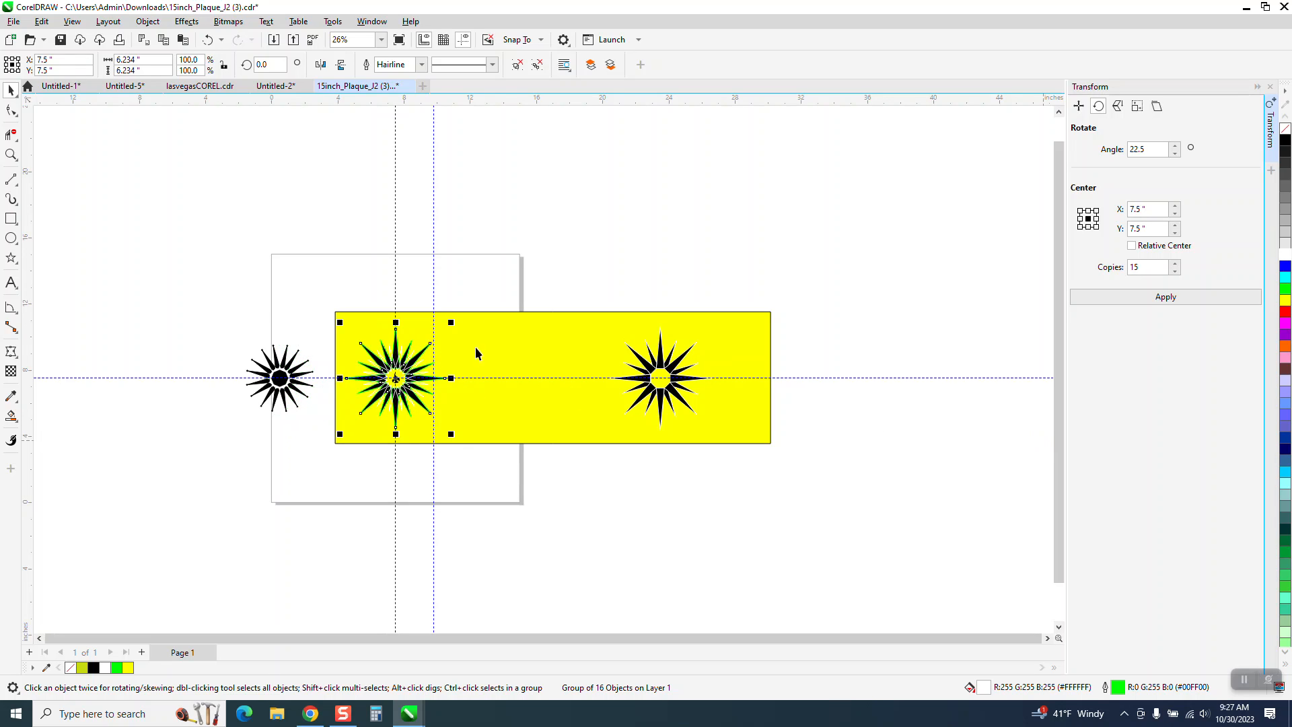
- Smart-fill the eight exposed tips of the white spikes in the star's upper half with black and no outline
{"action": "left_click", "coordinate": [11, 155]}
{"action": "left_click_drag", "start_coordinate": [318, 317], "coordinate": [548, 450]}
{"action": "left_click_drag", "start_coordinate": [263, 219], "coordinate": [557, 395]}
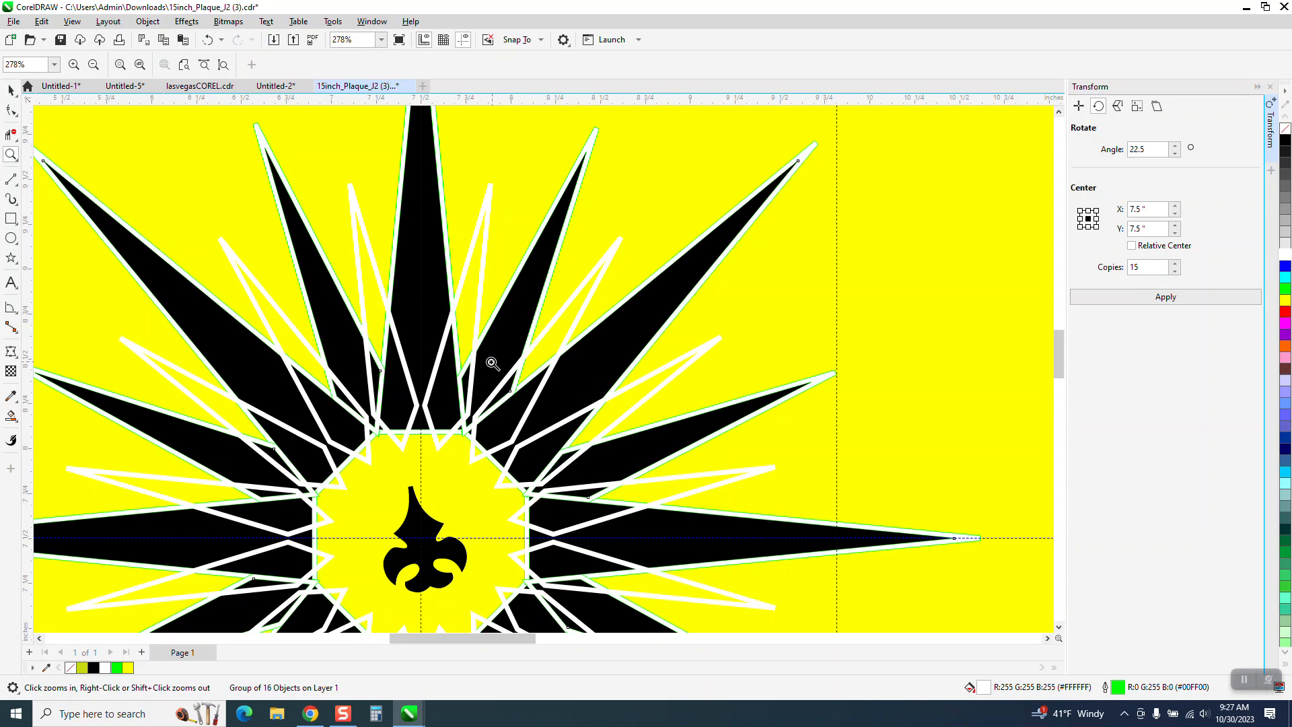
{"action": "left_click", "coordinate": [11, 416]}
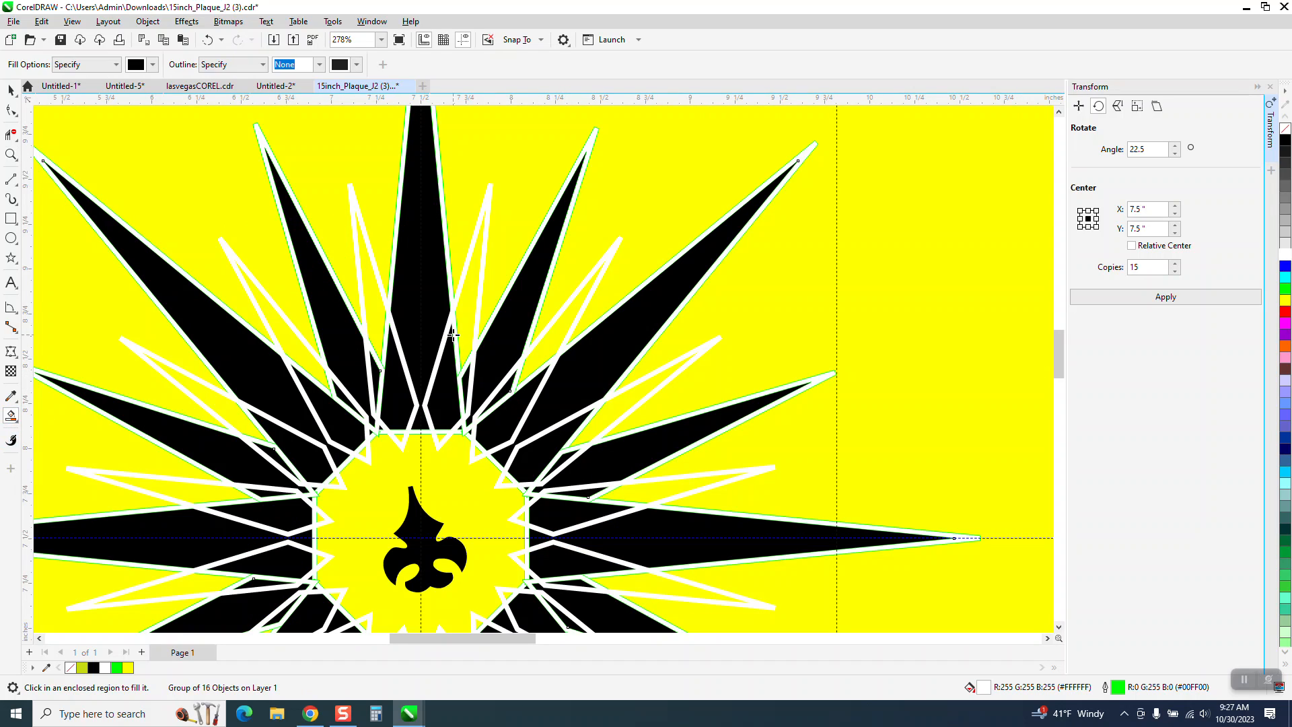
{"action": "left_click", "coordinate": [465, 323]}
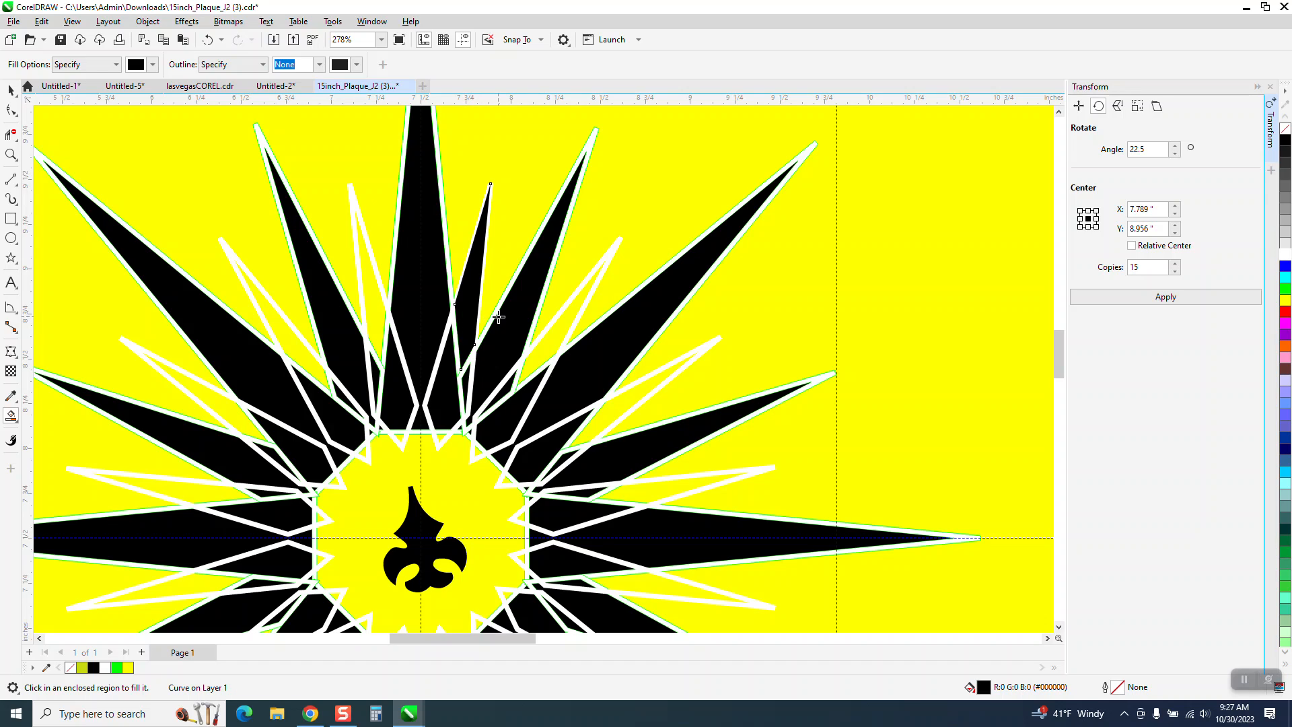
{"action": "left_click", "coordinate": [378, 301]}
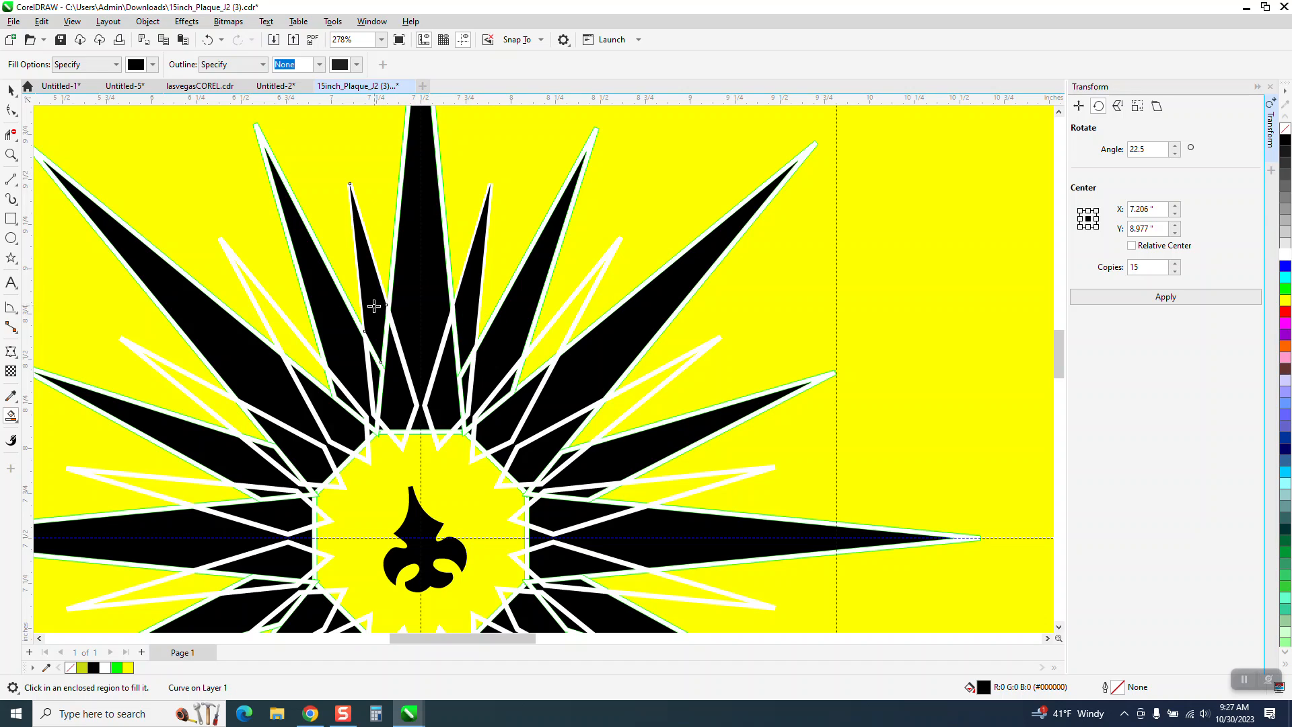
{"action": "left_click", "coordinate": [290, 336]}
{"action": "left_click", "coordinate": [228, 426]}
{"action": "left_click", "coordinate": [189, 497]}
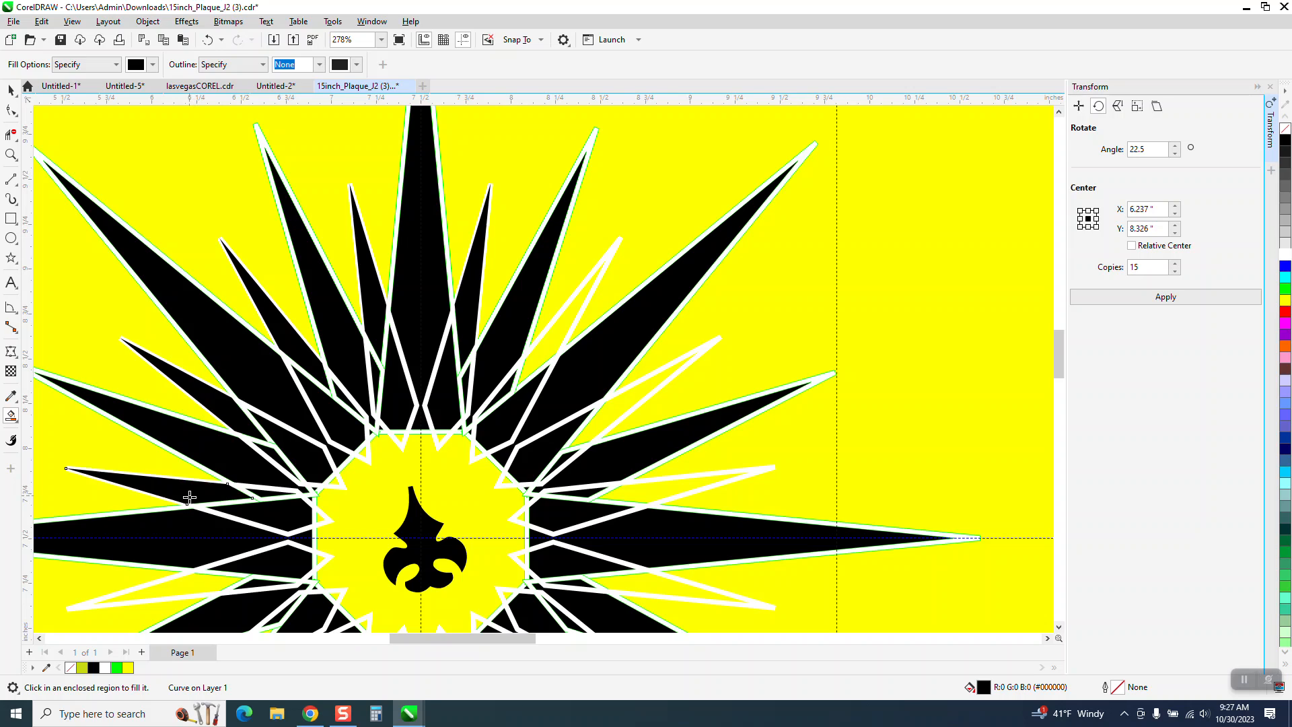
{"action": "left_click", "coordinate": [549, 344]}
{"action": "left_click", "coordinate": [628, 406]}
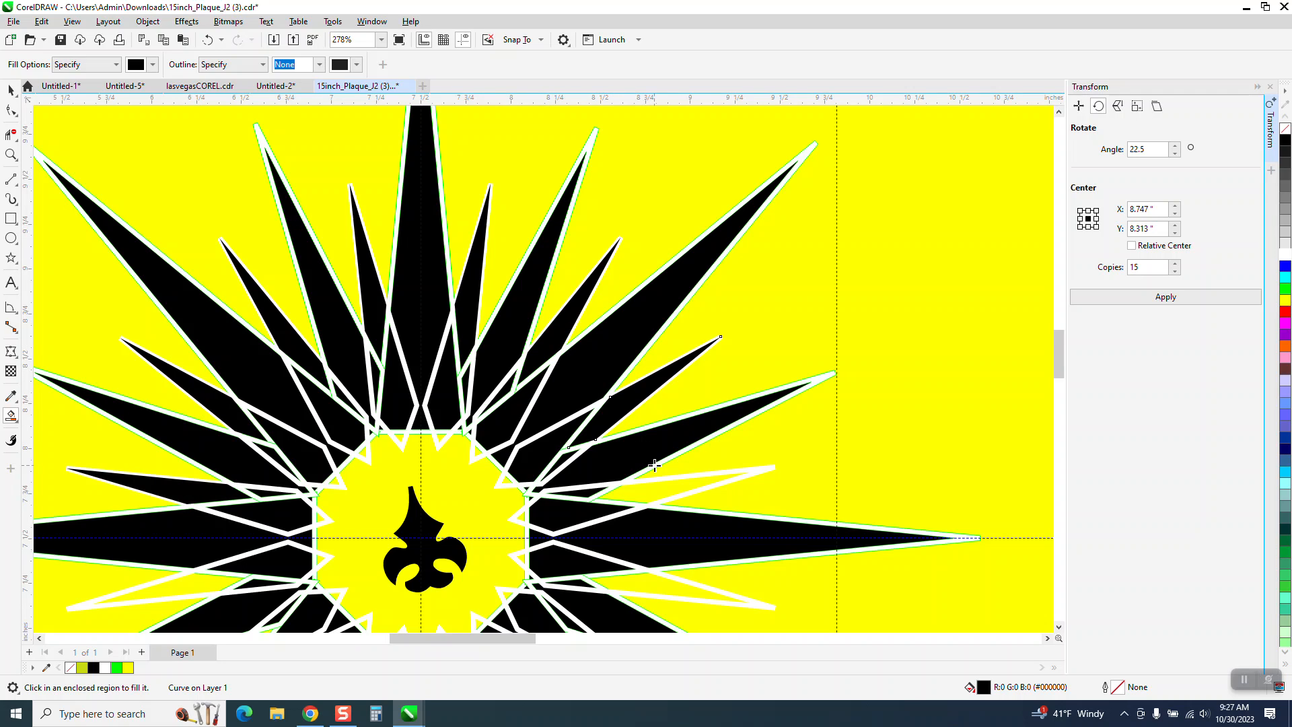
{"action": "left_click", "coordinate": [669, 486]}
- Smart-fill the eight exposed white spike tips in the star's lower half with black and no outline
{"action": "scroll", "coordinate": [676, 480], "scroll_direction": "down", "scroll_amount": 3}
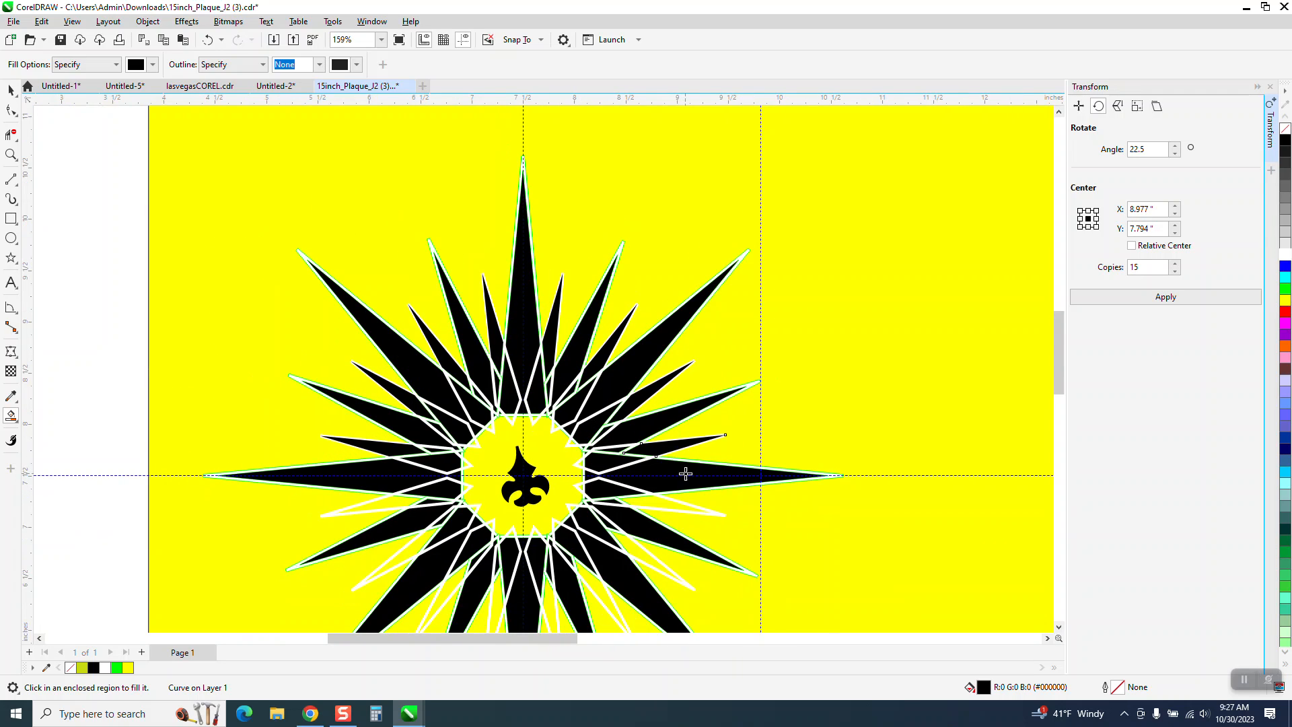
{"action": "left_click", "coordinate": [655, 504]}
{"action": "left_click", "coordinate": [638, 556]}
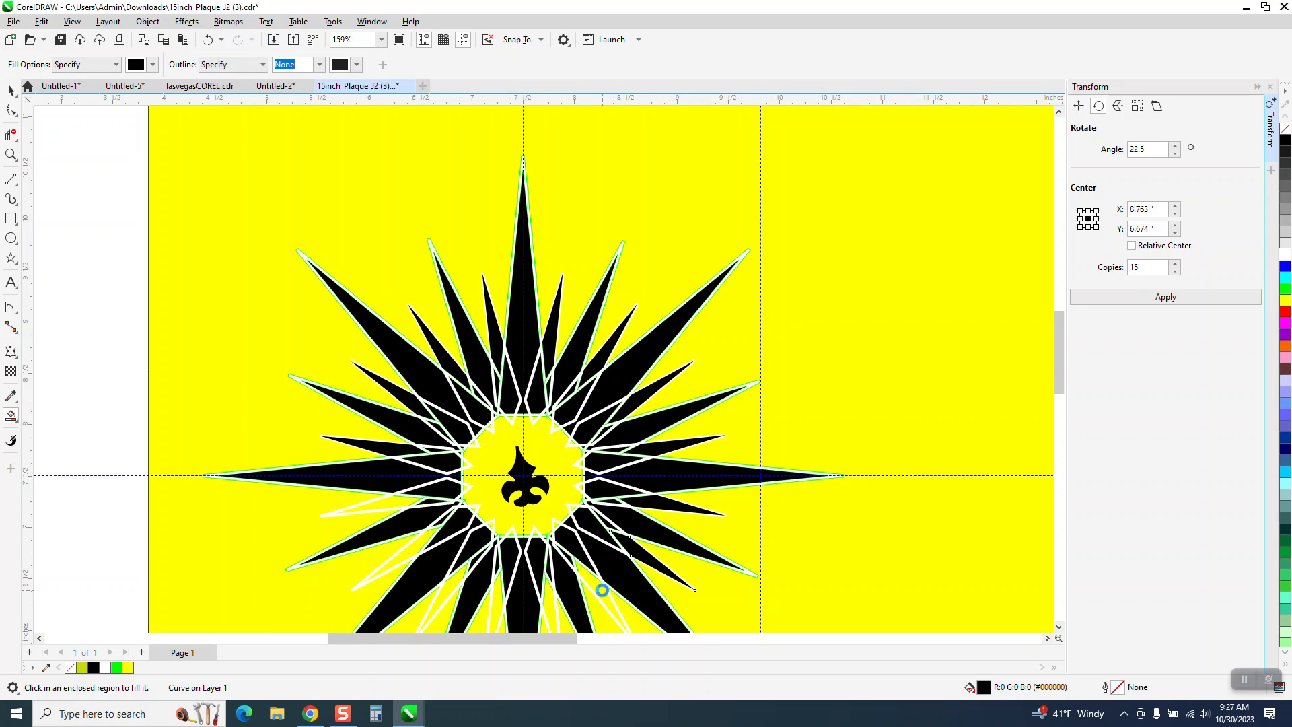
{"action": "left_click", "coordinate": [549, 612]}
{"action": "left_click", "coordinate": [498, 610]}
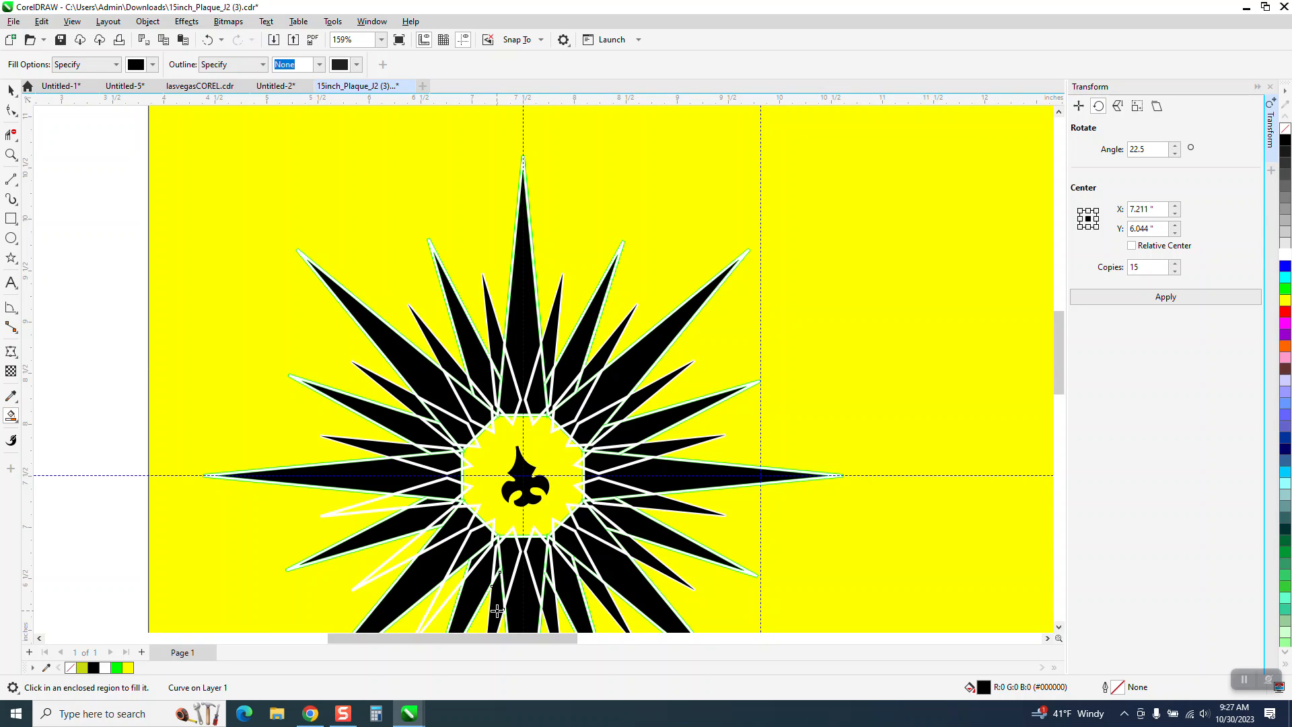
{"action": "left_click", "coordinate": [437, 593]}
{"action": "left_click", "coordinate": [409, 555]}
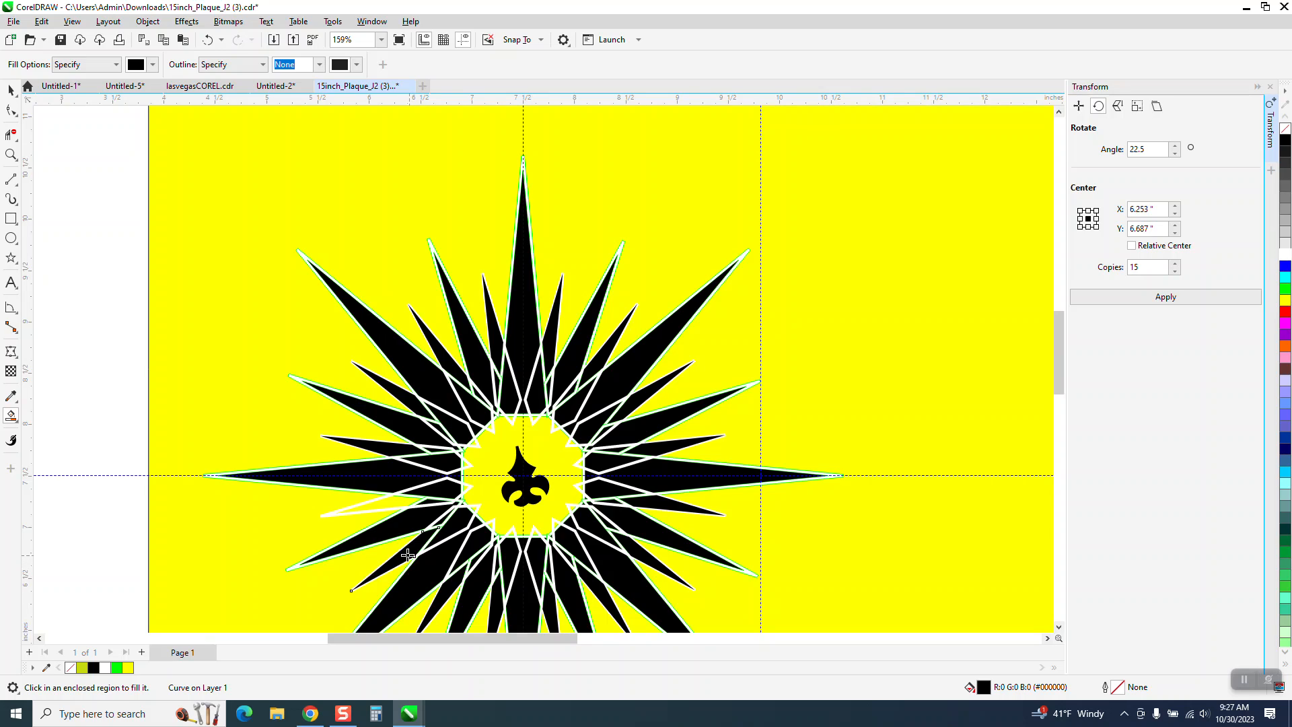
{"action": "left_click", "coordinate": [385, 506]}
- Move the green outline star and the white star off the black star, both horizontally to X 14.5 inches
{"action": "scroll", "coordinate": [407, 434], "scroll_direction": "down", "scroll_amount": 2}
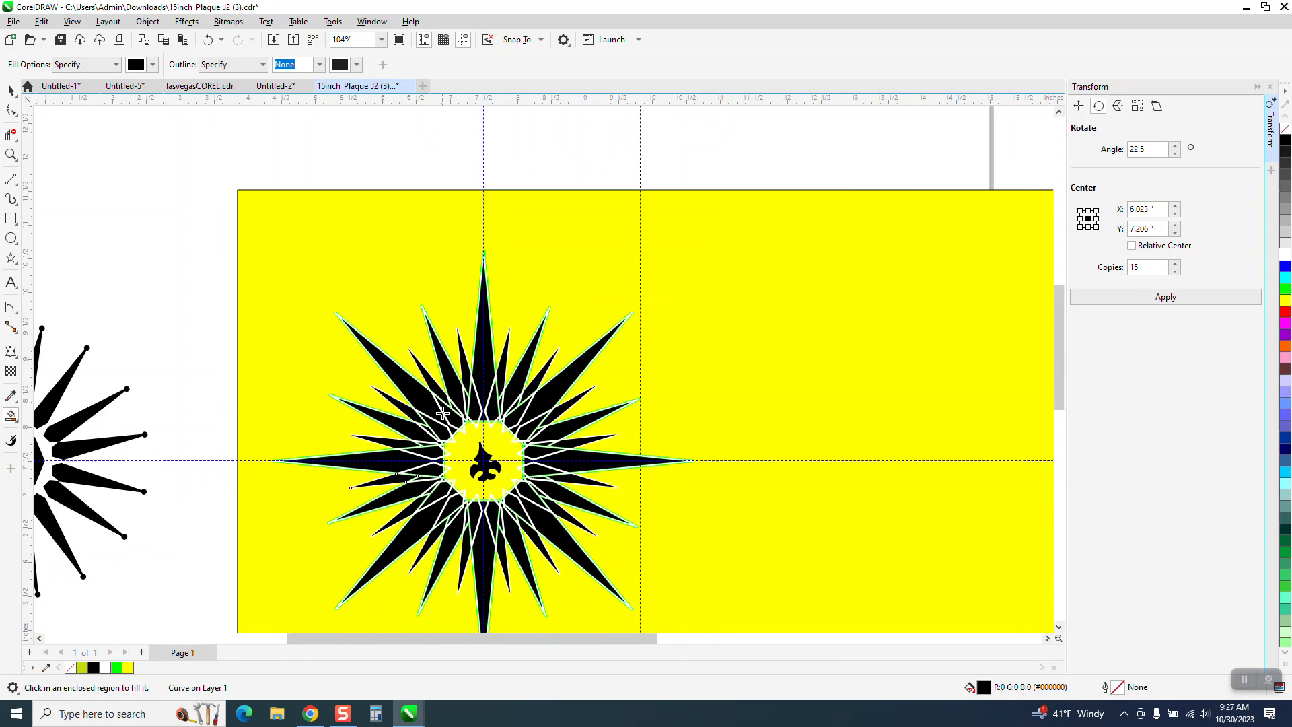
{"action": "left_click", "coordinate": [10, 90]}
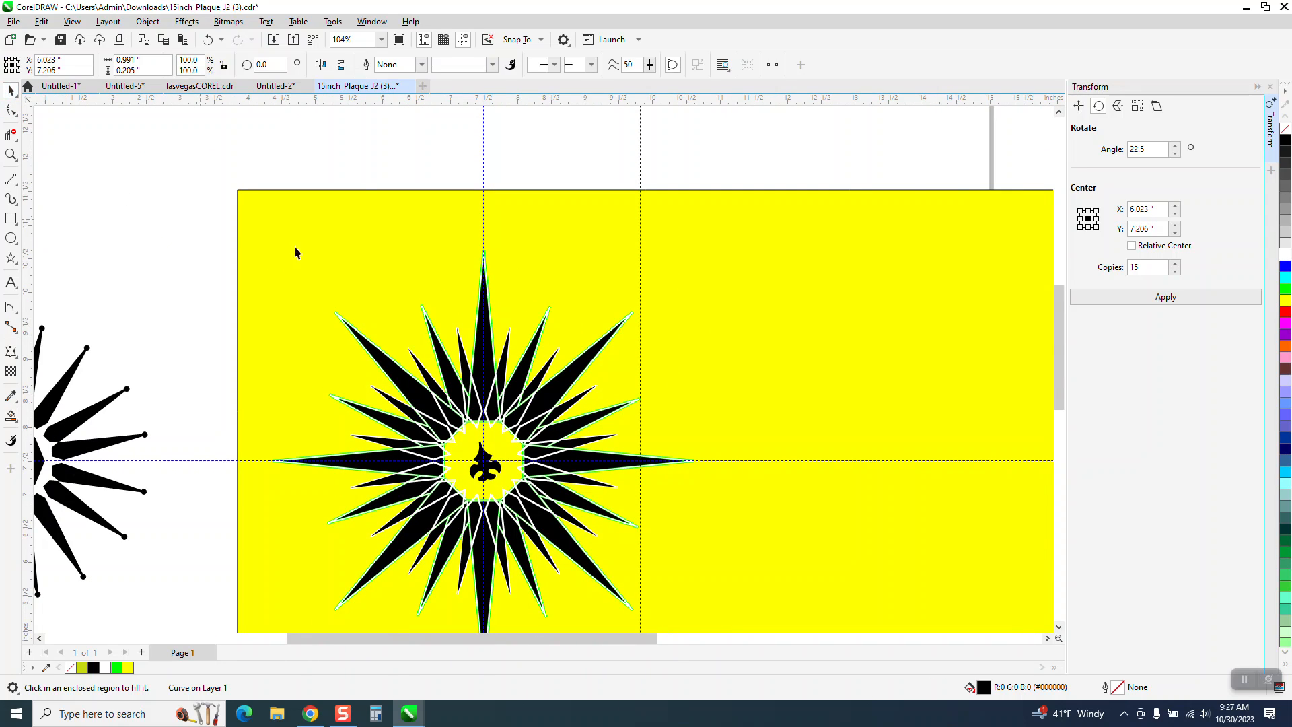
{"action": "left_click", "coordinate": [484, 254]}
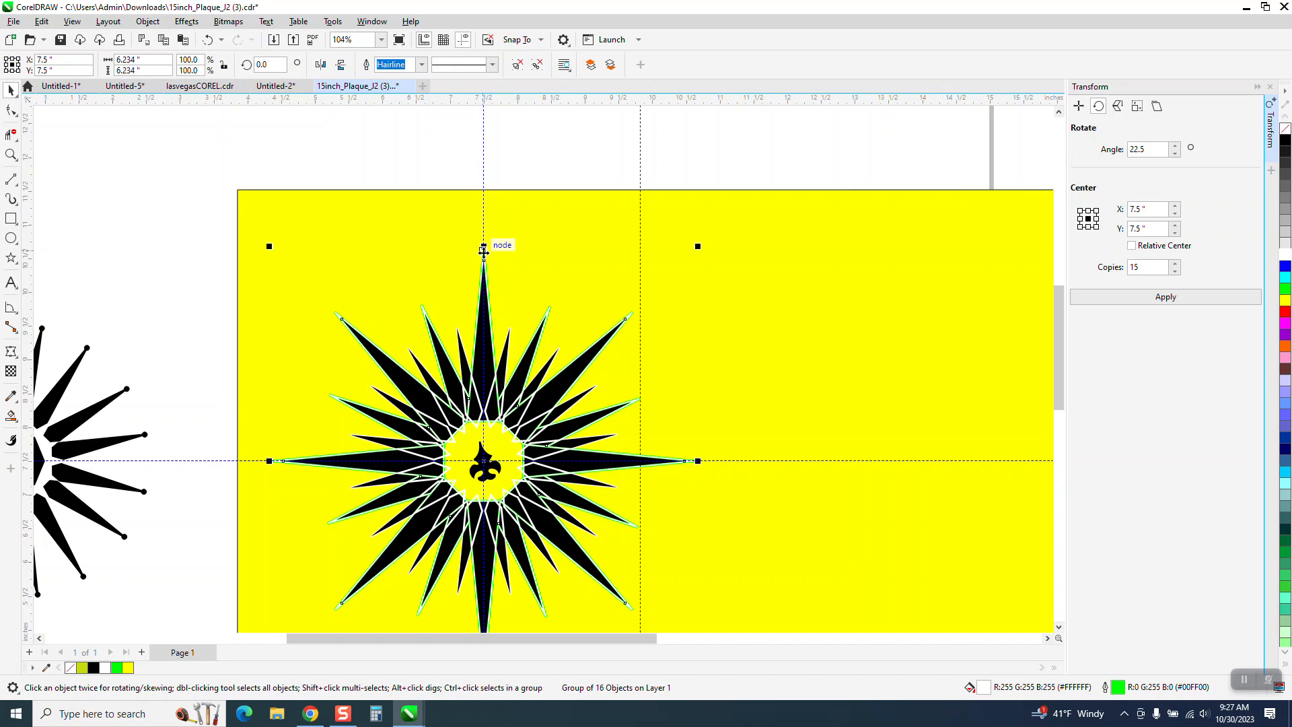
{"action": "left_click_drag", "start_coordinate": [484, 251], "coordinate": [956, 251]}
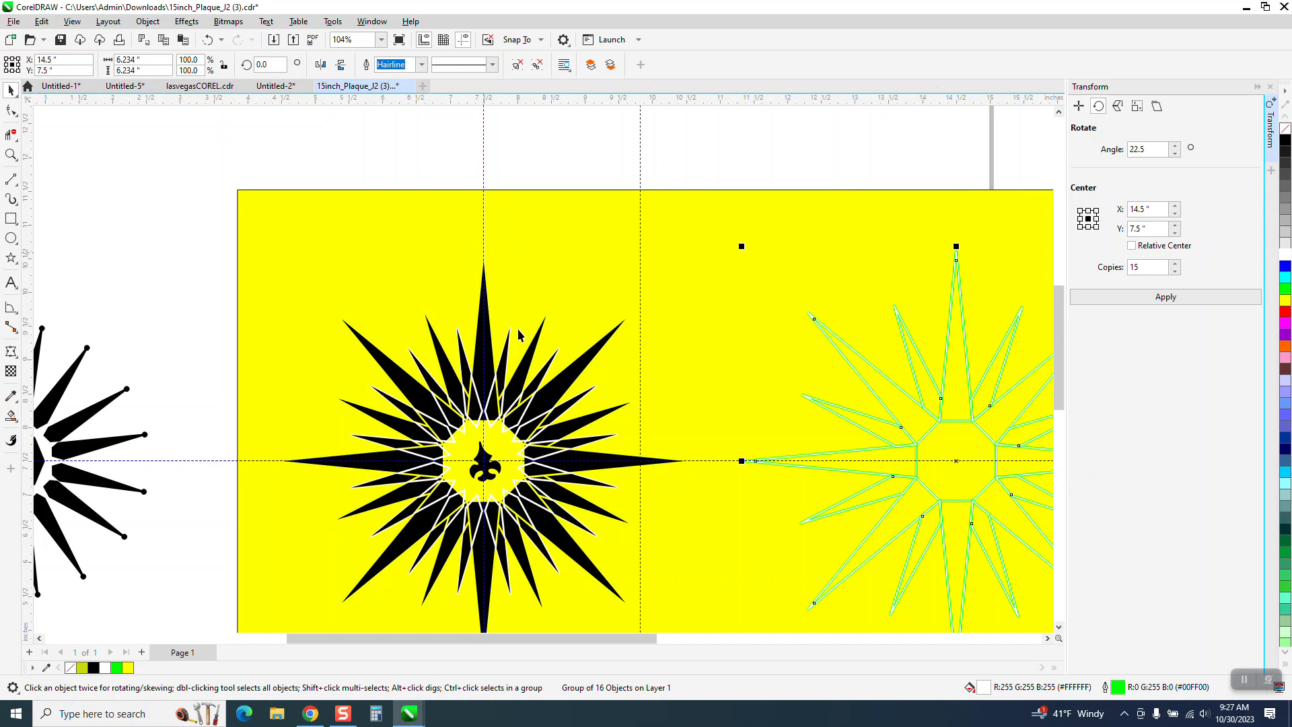
{"action": "left_click", "coordinate": [511, 330]}
{"action": "key", "text": "Right"}
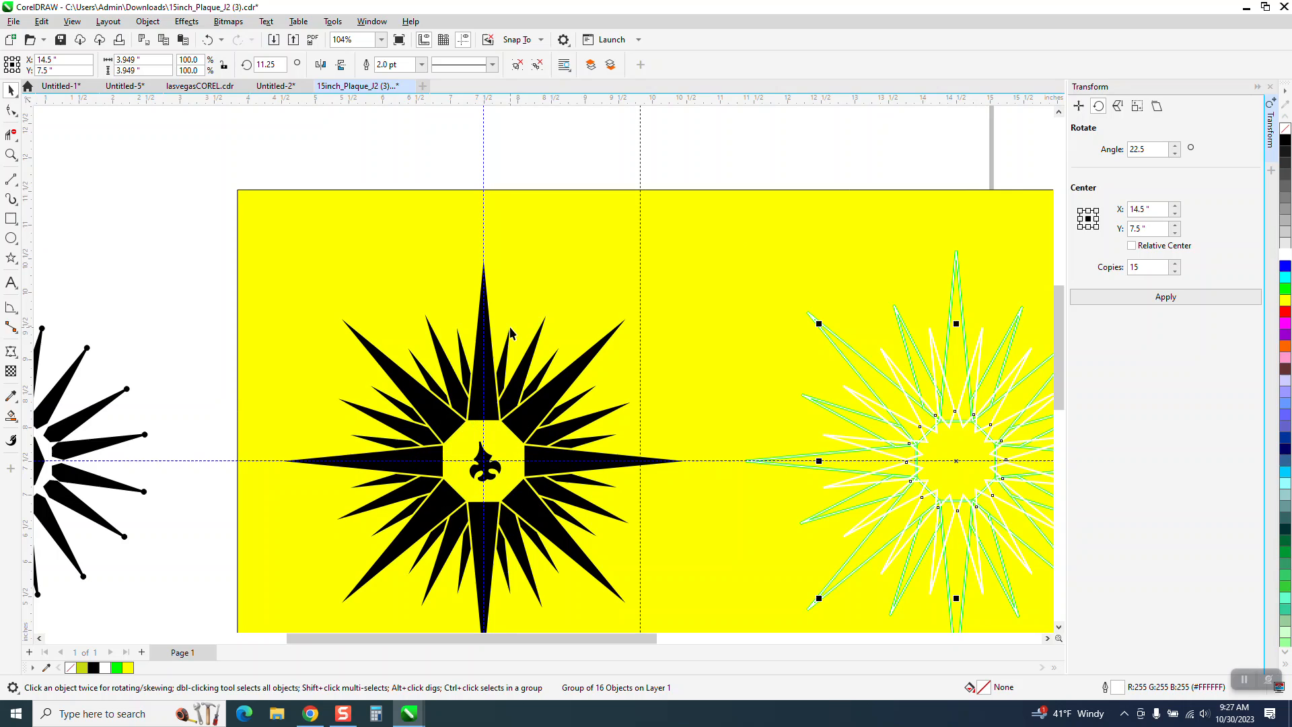
- Move the fleur-de-lis from the star's center to above its top point, at about X 7.42, Y 11.662 inches
{"action": "left_click", "coordinate": [11, 154]}
{"action": "left_click", "coordinate": [11, 89]}
{"action": "left_click_drag", "start_coordinate": [483, 460], "coordinate": [462, 209]}
{"action": "left_click_drag", "start_coordinate": [489, 463], "coordinate": [478, 180]}
- Examine the finished black star's empty center, its filled spike tips and the gaps between them
{"action": "left_click", "coordinate": [11, 154]}
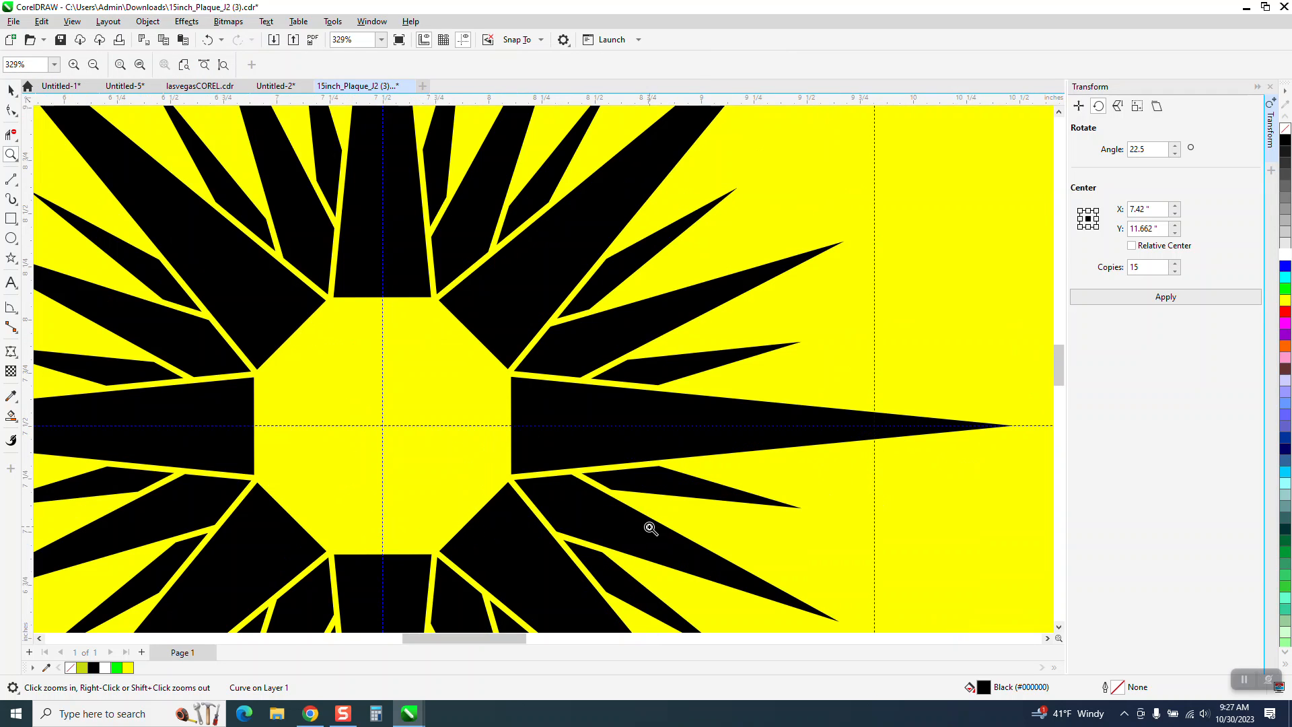
{"action": "left_click", "coordinate": [444, 418]}
{"action": "scroll", "coordinate": [354, 363], "scroll_direction": "down", "scroll_amount": 1}
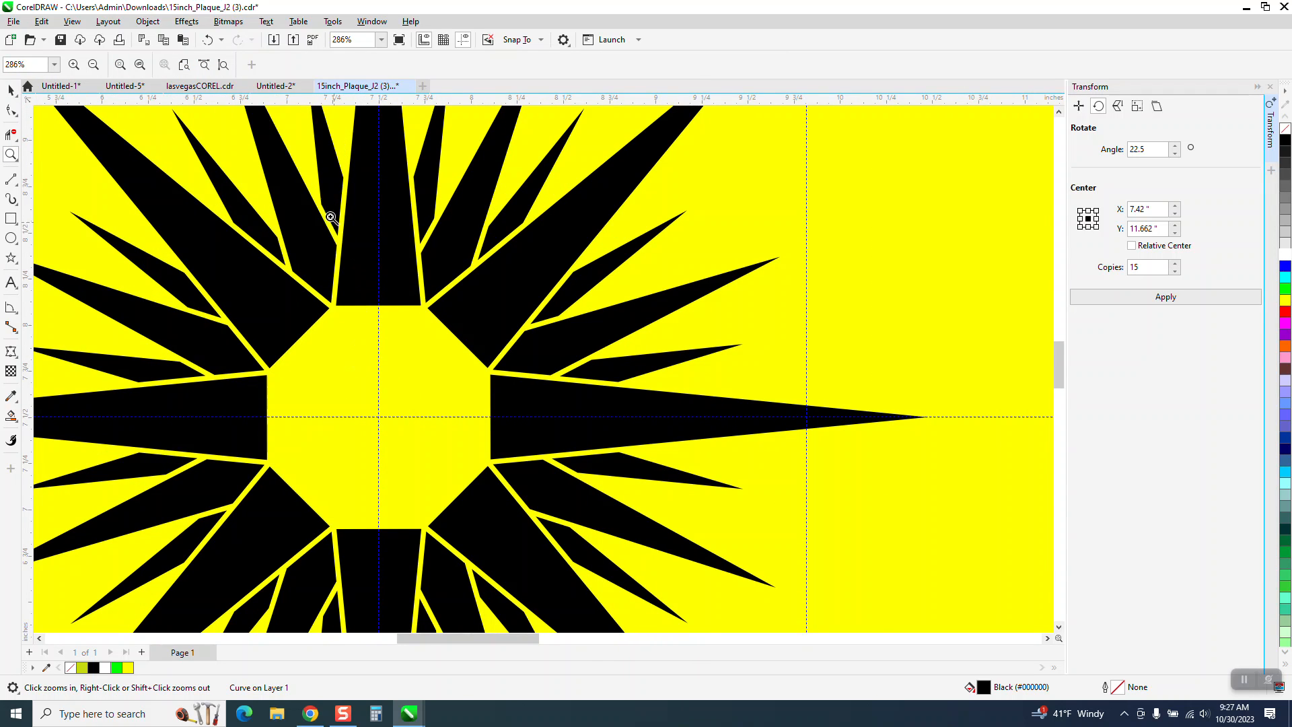
{"action": "scroll", "coordinate": [315, 205], "scroll_direction": "down", "scroll_amount": 2}
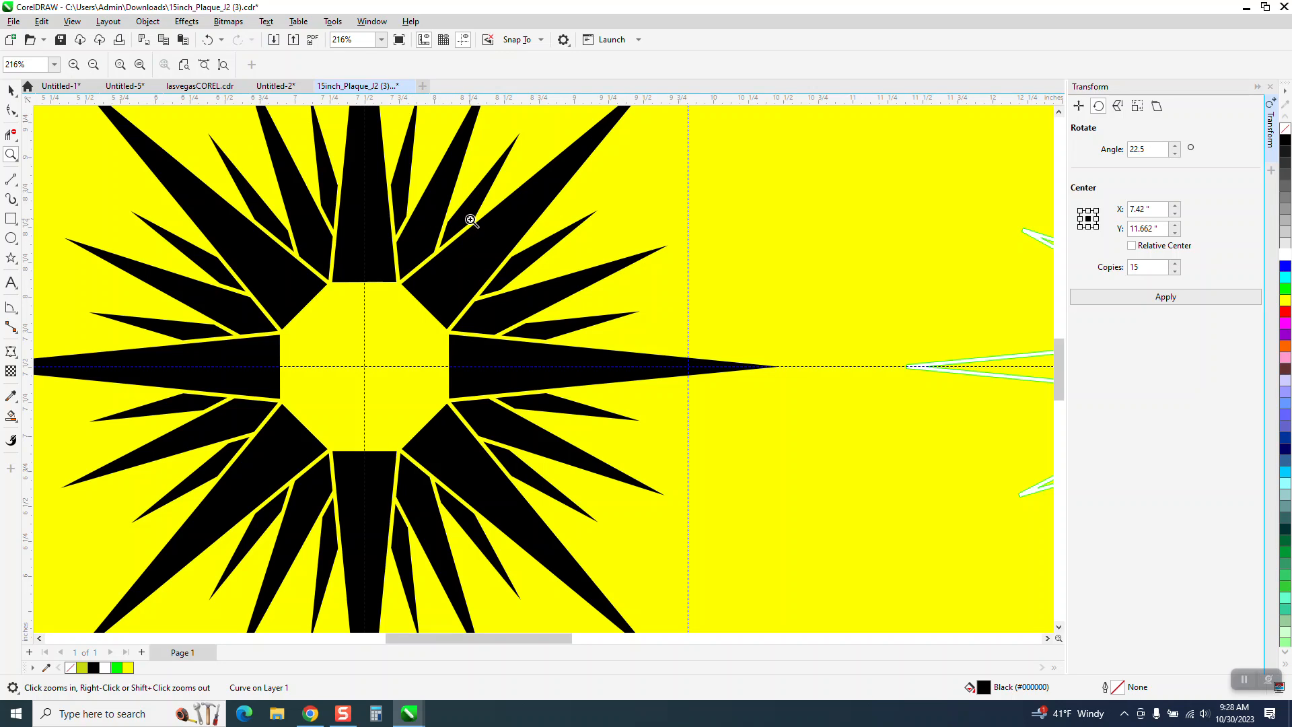
{"action": "scroll", "coordinate": [480, 246], "scroll_direction": "down", "scroll_amount": 2}
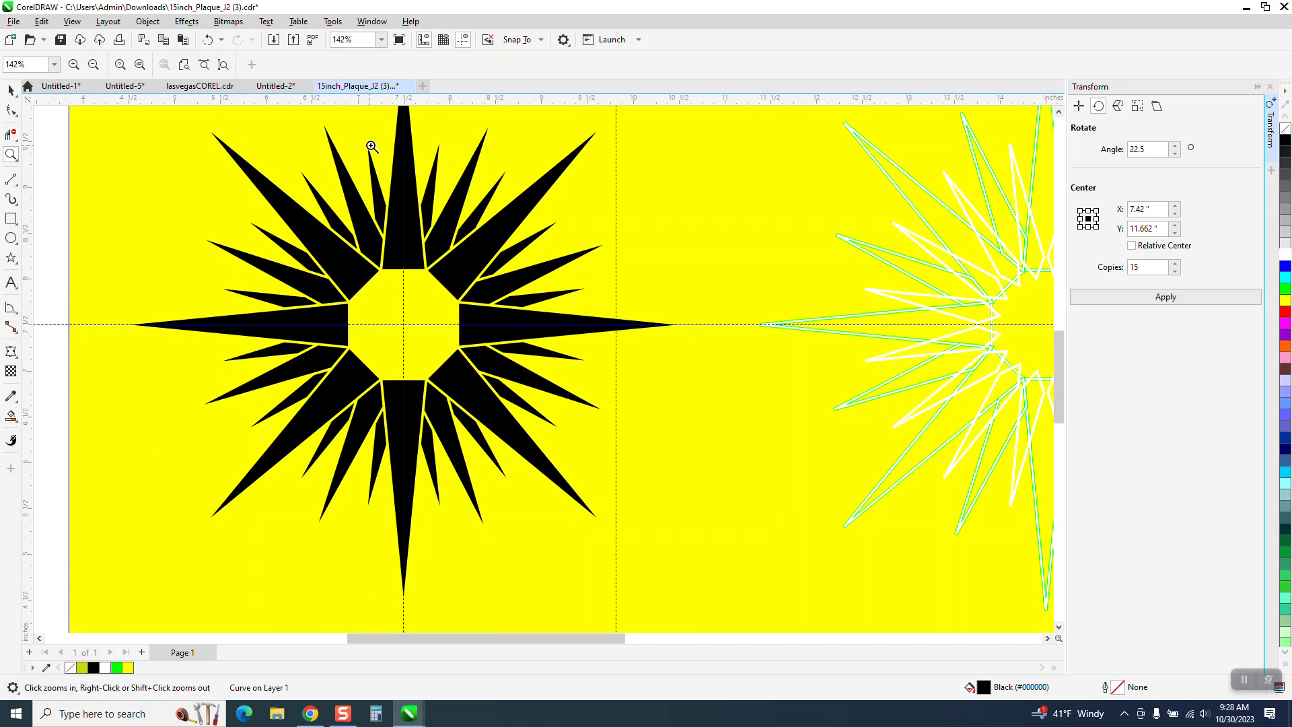
{"action": "scroll", "coordinate": [333, 172], "scroll_direction": "down", "scroll_amount": 1}
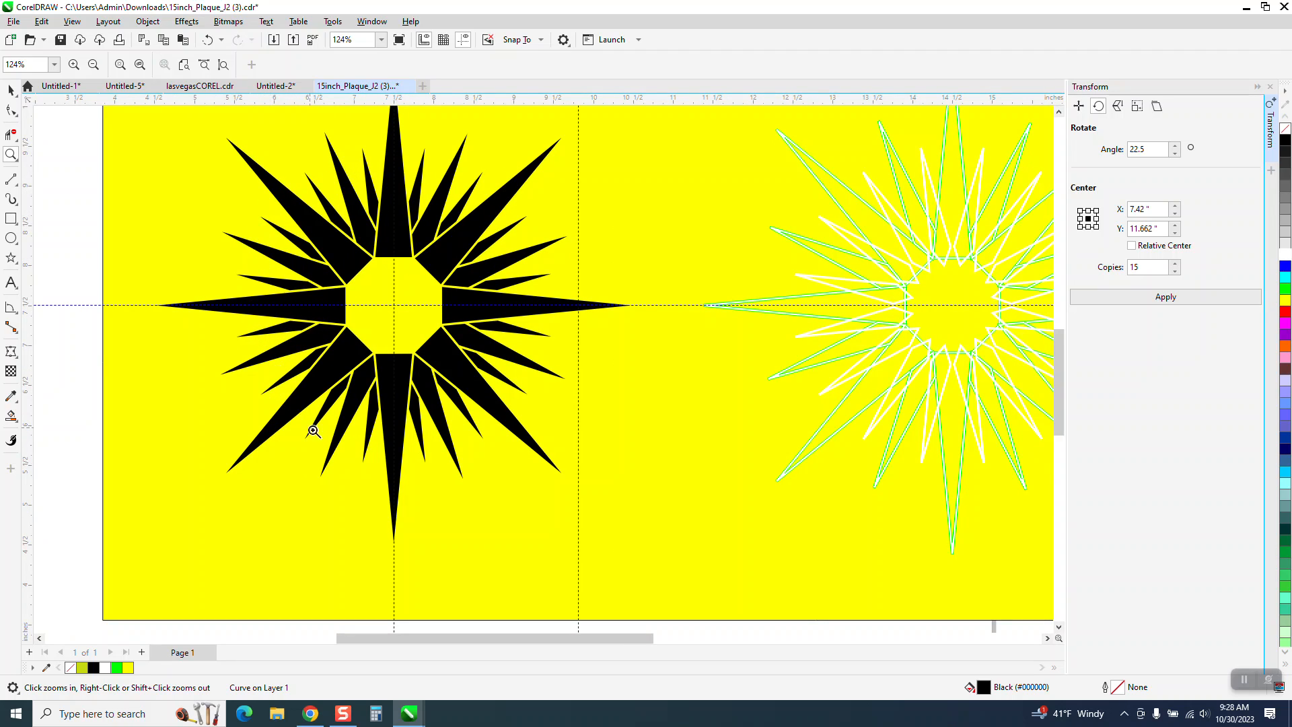
{"action": "scroll", "coordinate": [394, 479], "scroll_direction": "down", "scroll_amount": 2}
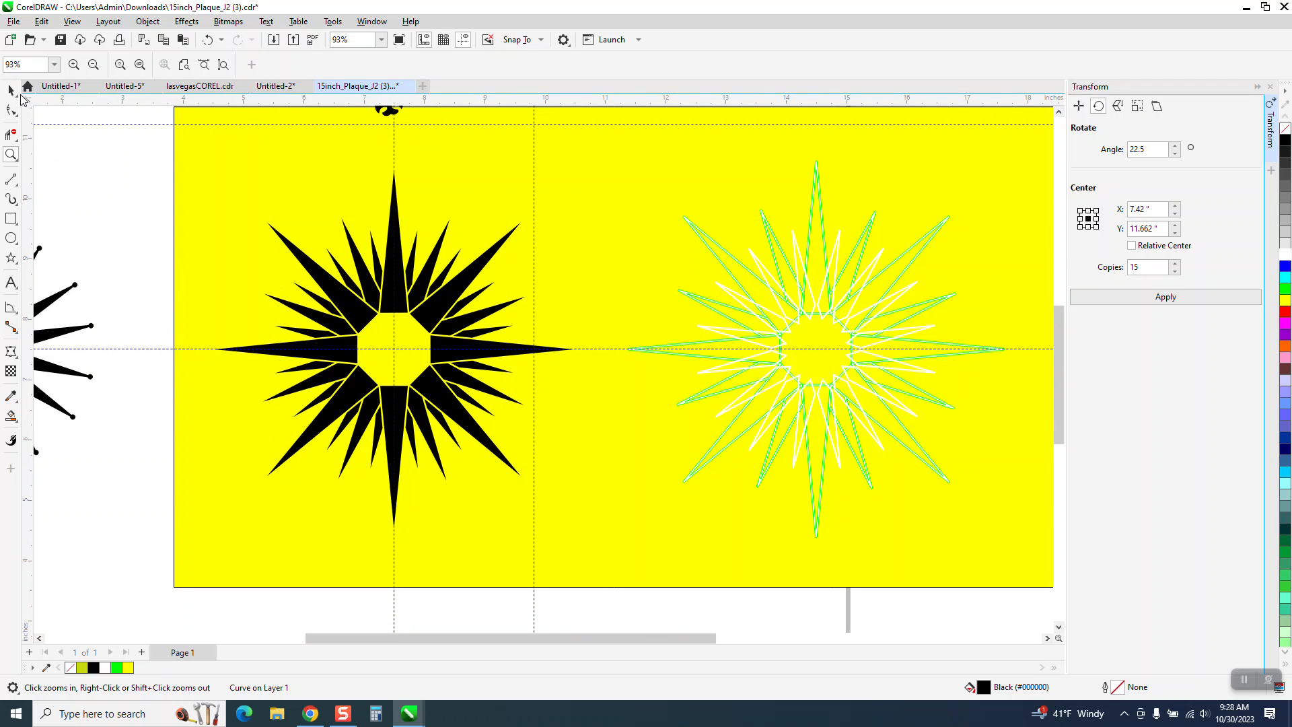
- Delete the white and green outline guide stars beside the black star and the large yellow background rectangle
{"action": "left_click", "coordinate": [11, 90]}
{"action": "scroll", "coordinate": [528, 249], "scroll_direction": "down", "scroll_amount": 3}
{"action": "left_click_drag", "start_coordinate": [610, 226], "coordinate": [902, 471]}
{"action": "key", "text": "Delete"}
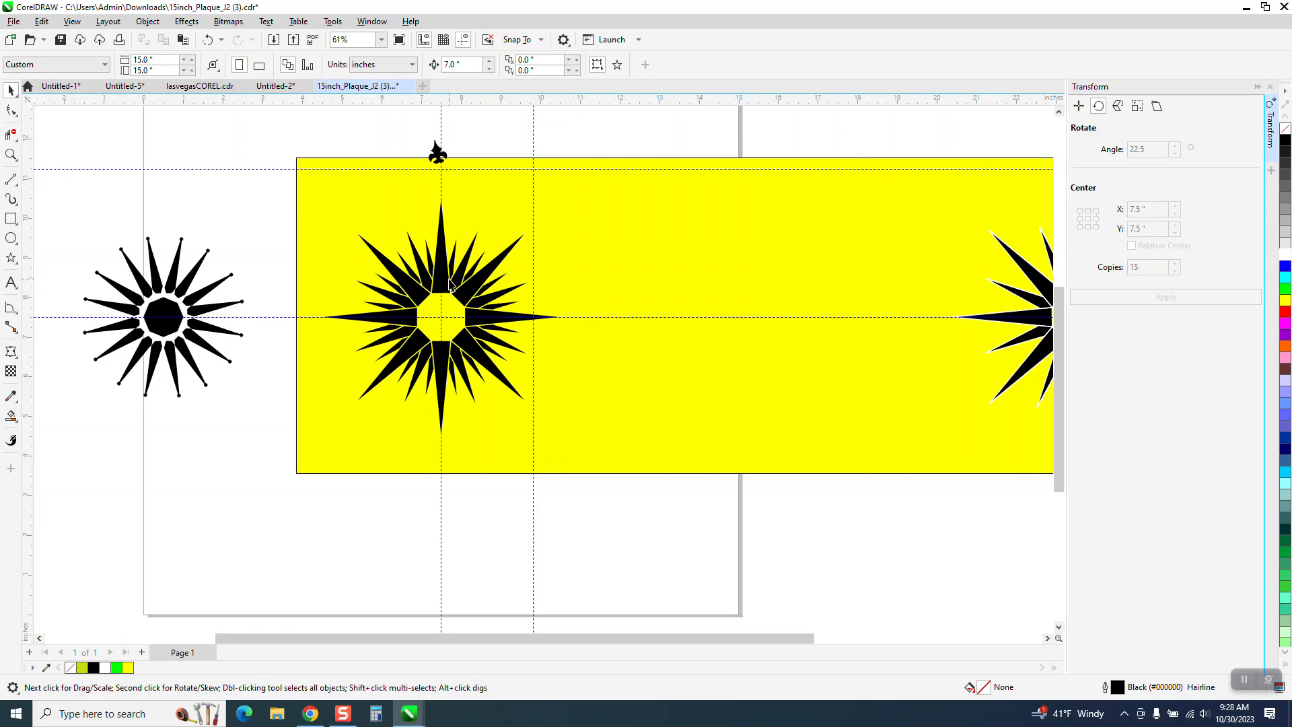
{"action": "left_click", "coordinate": [499, 188]}
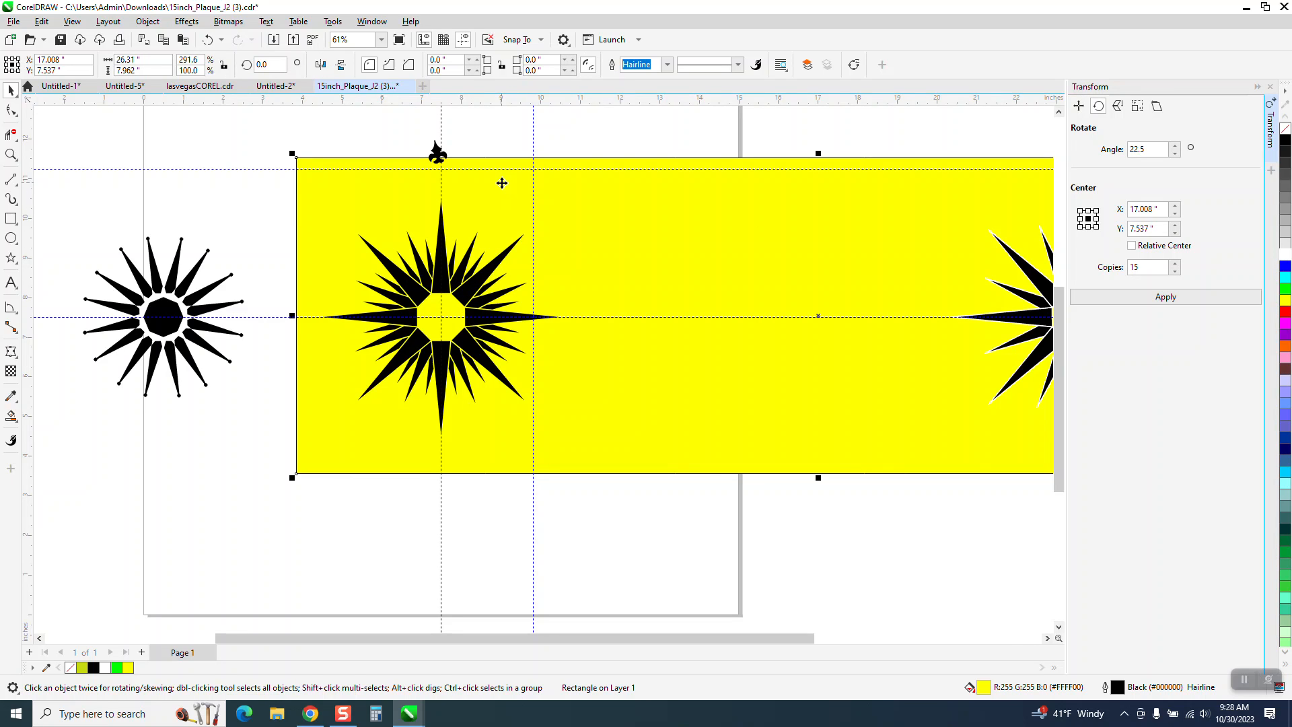
{"action": "key", "text": "Delete"}
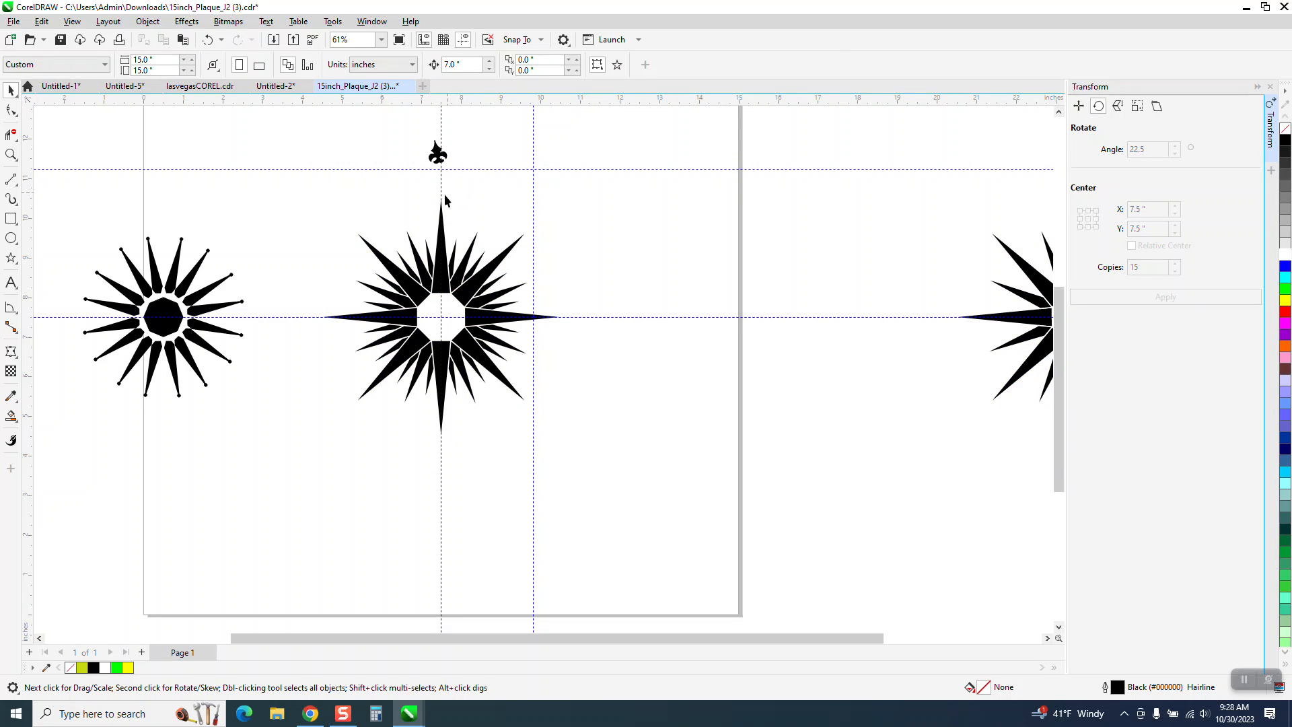
- Ungroup the small star at the page's edge and center its black octagon on the page at X 7.5, Y 7.5 inches
{"action": "scroll", "coordinate": [518, 356], "scroll_direction": "down", "scroll_amount": 4}
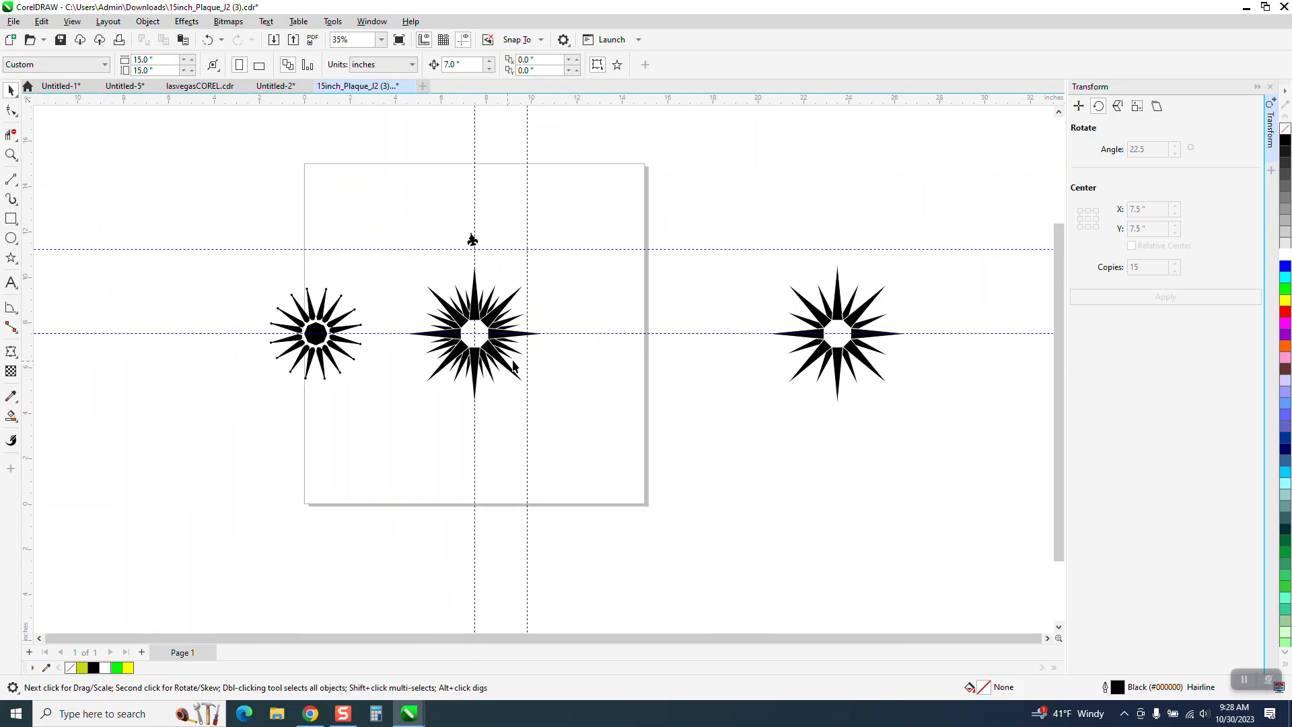
{"action": "scroll", "coordinate": [535, 326], "scroll_direction": "down", "scroll_amount": 3}
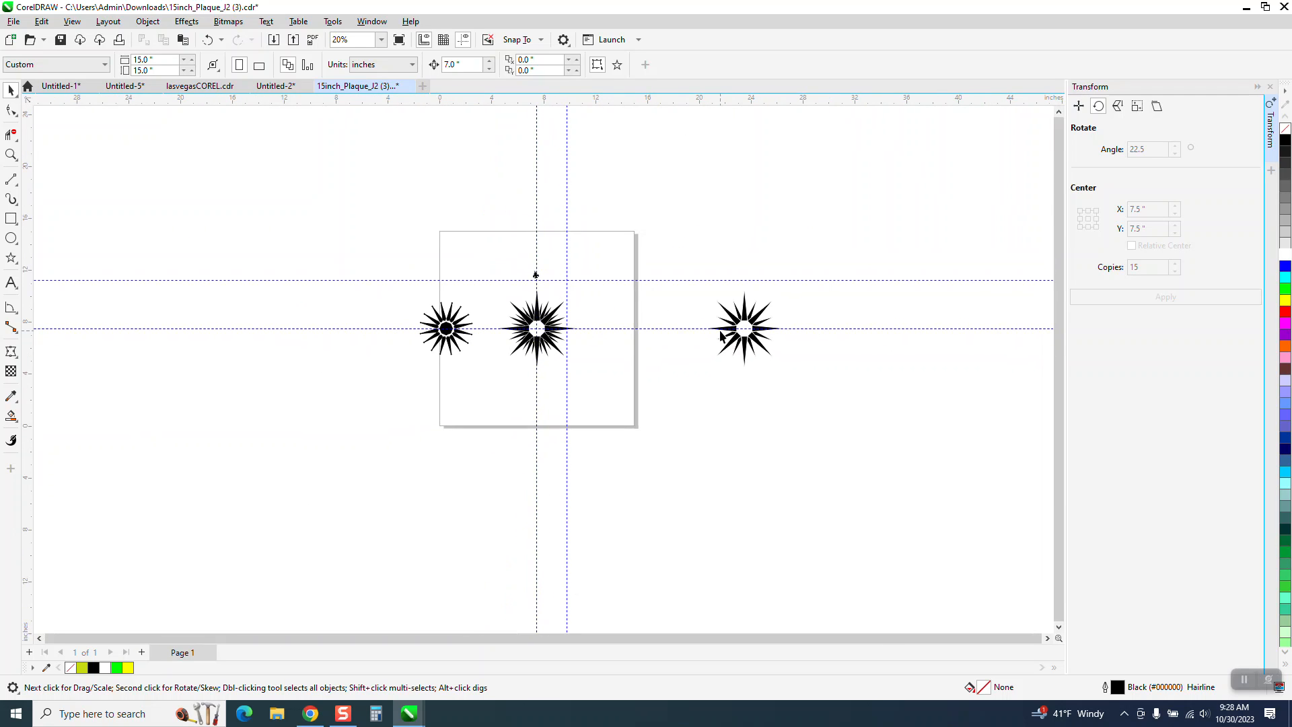
{"action": "left_click", "coordinate": [12, 154]}
{"action": "left_click_drag", "start_coordinate": [503, 299], "coordinate": [636, 367]}
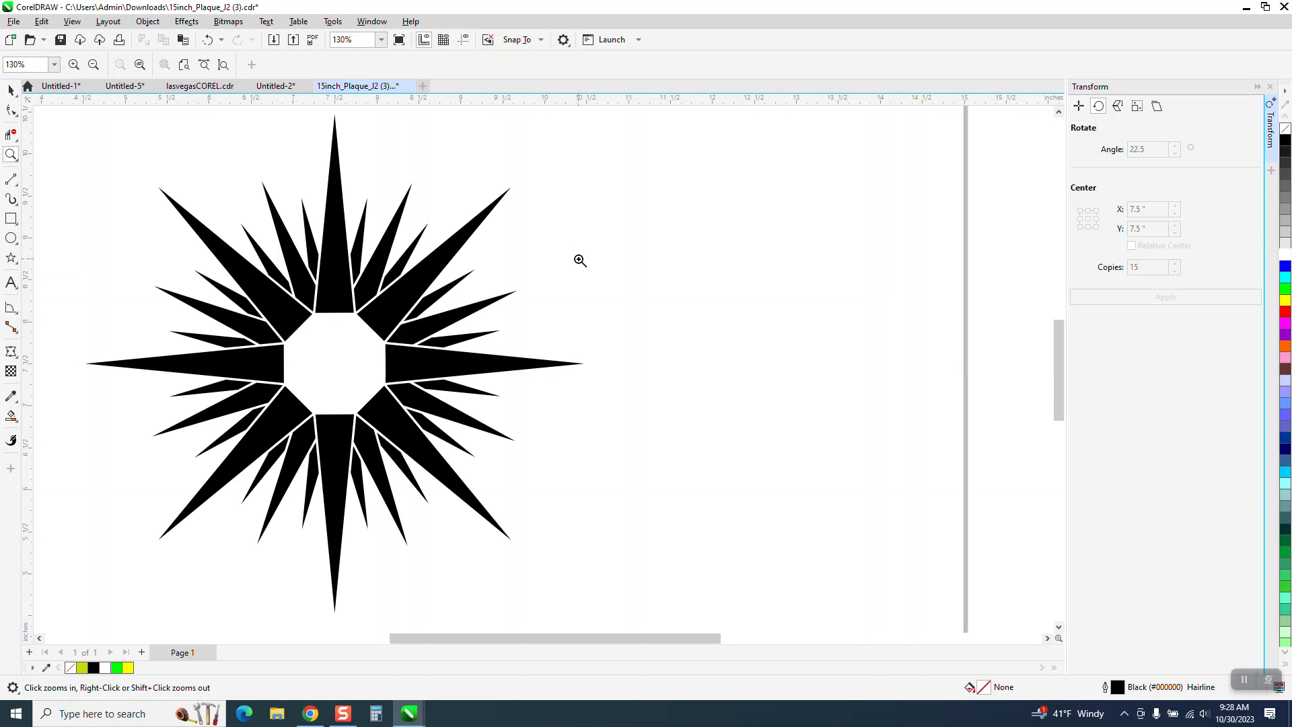
{"action": "right_click", "coordinate": [366, 361]}
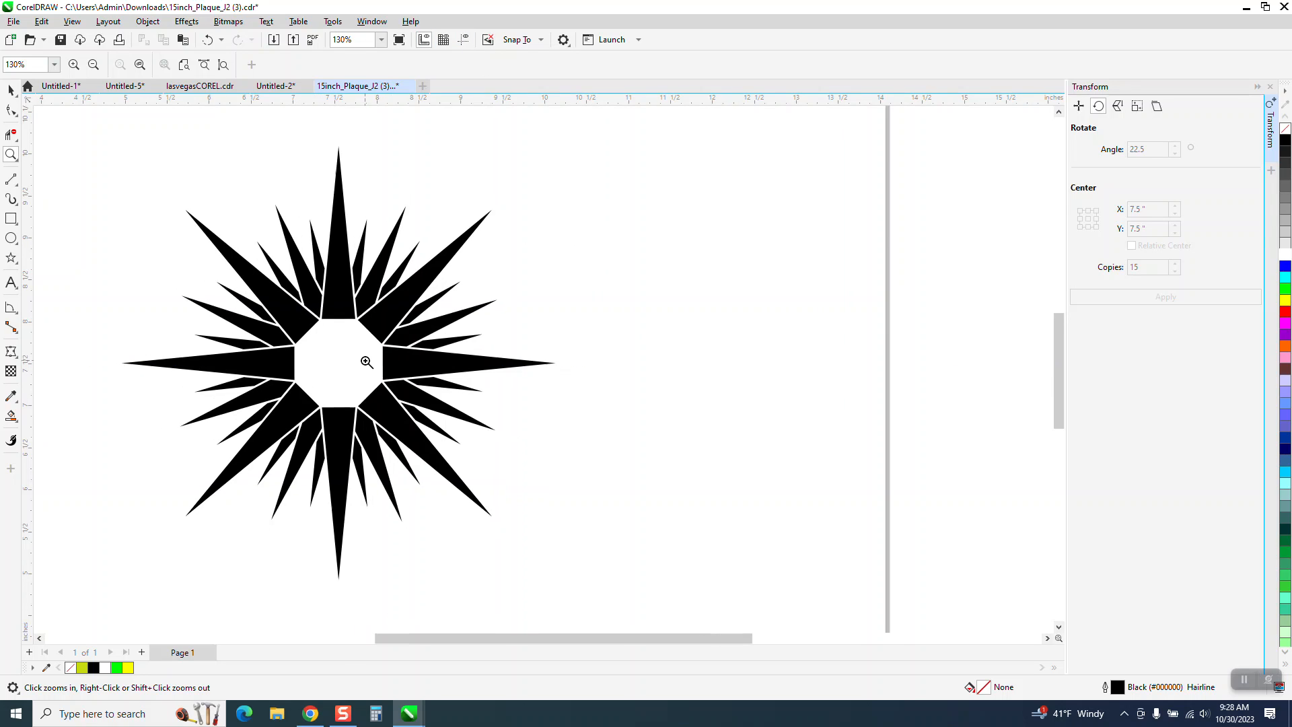
{"action": "right_click", "coordinate": [366, 360]}
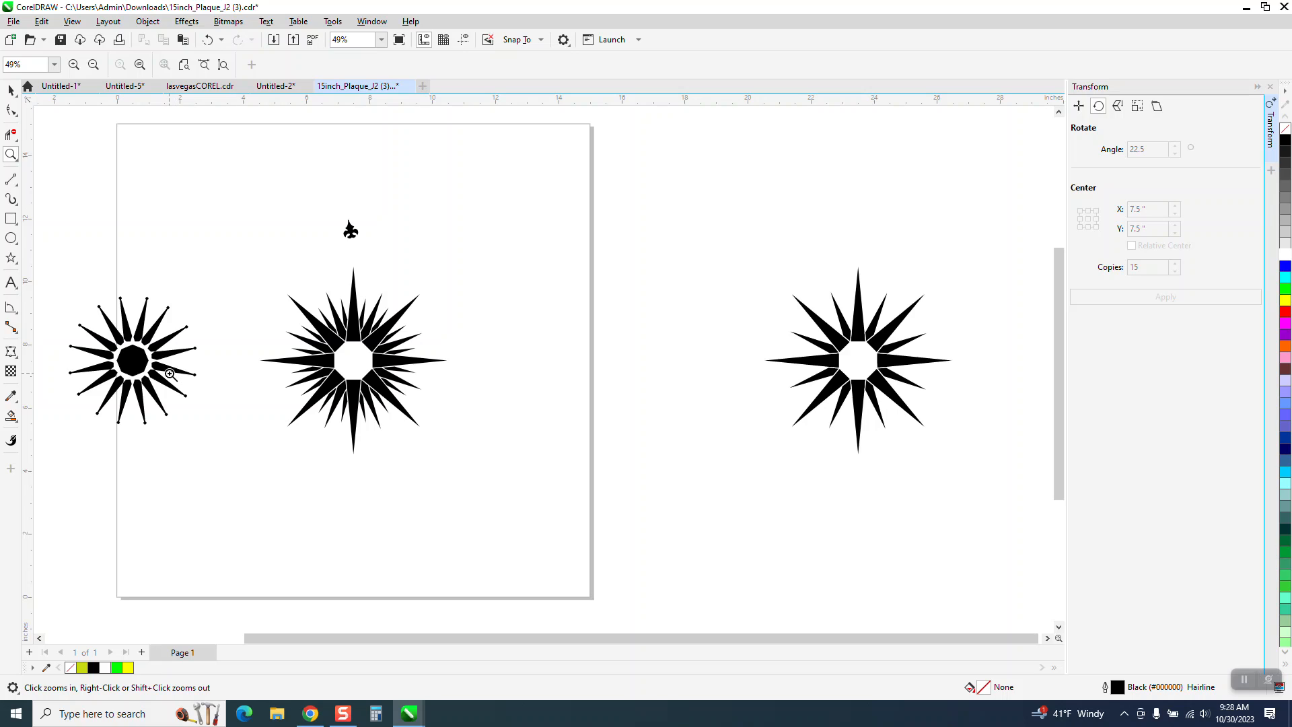
{"action": "left_click", "coordinate": [10, 90]}
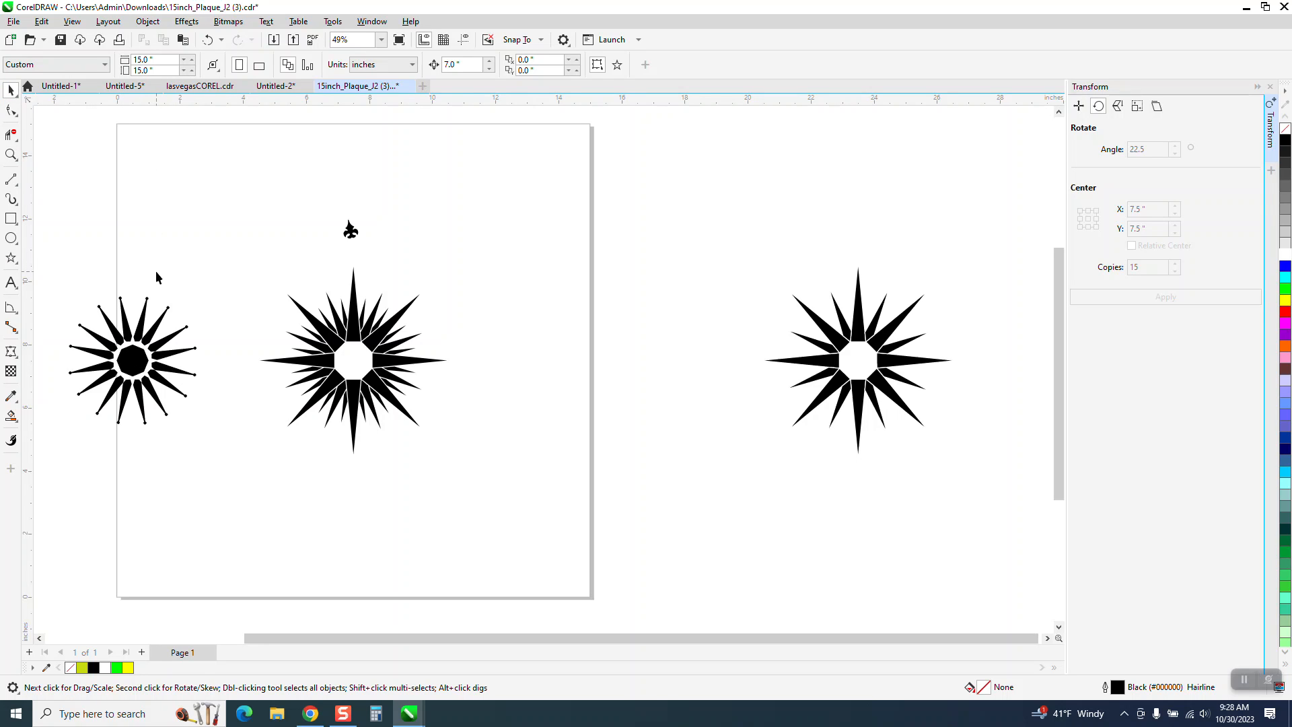
{"action": "left_click", "coordinate": [137, 374]}
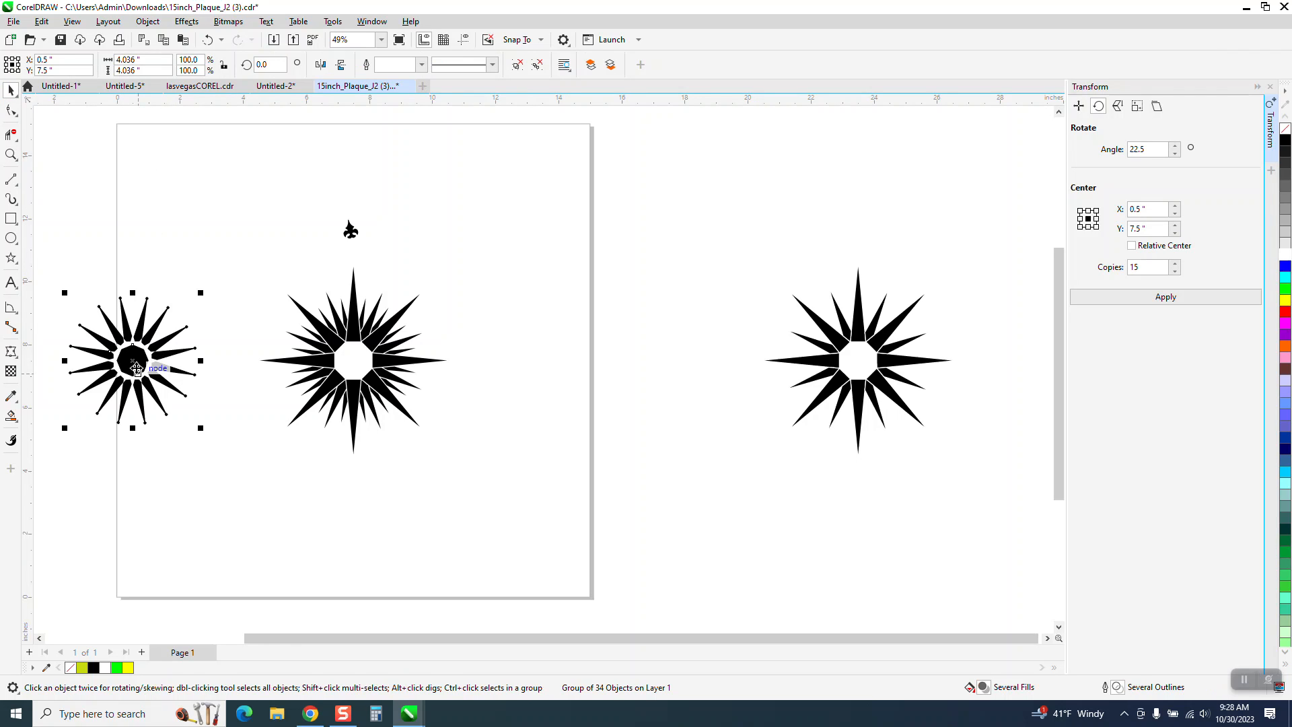
{"action": "left_click", "coordinate": [142, 23]}
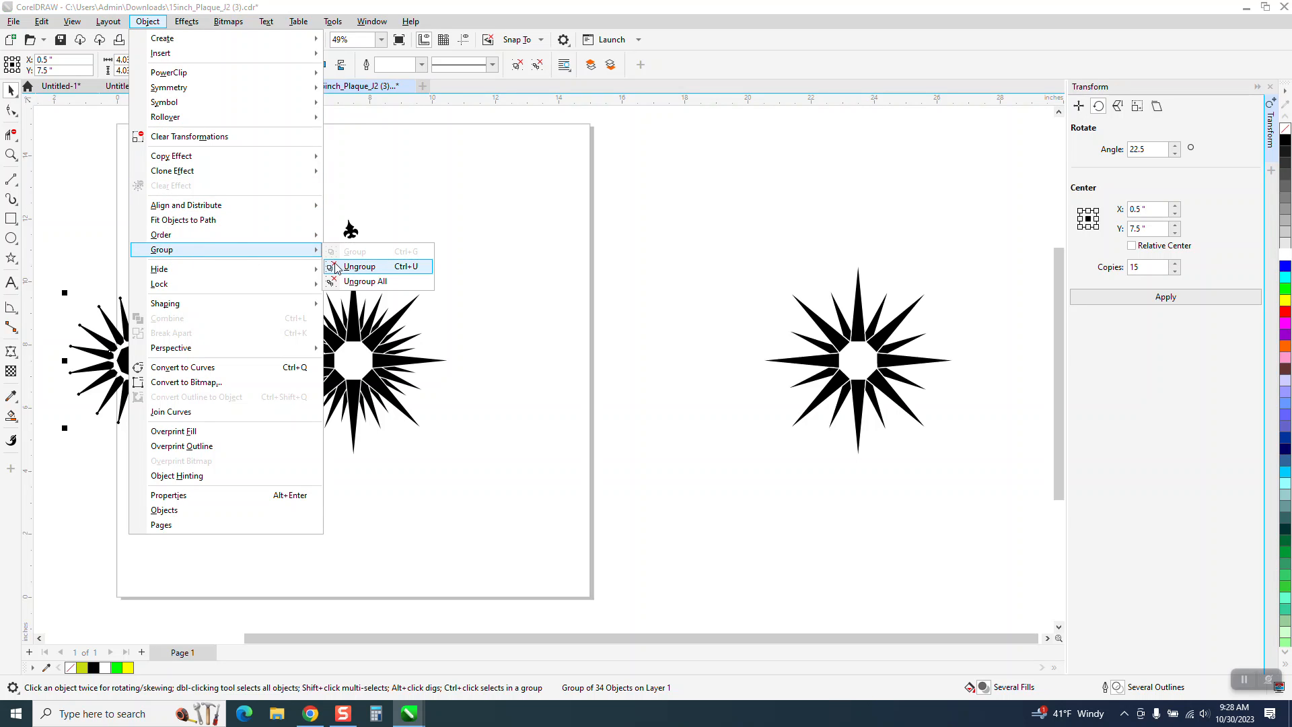
{"action": "left_click", "coordinate": [337, 274]}
{"action": "left_click", "coordinate": [137, 362], "text": "ctrl"}
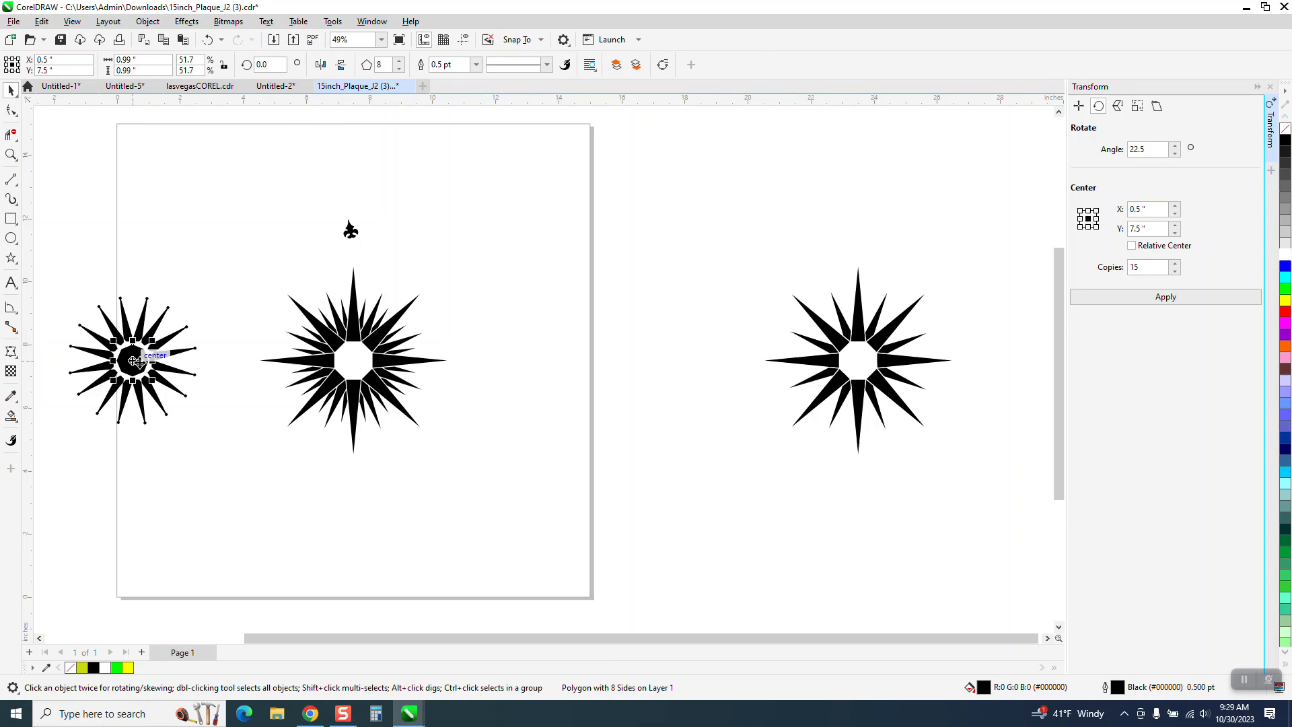
{"action": "key", "text": "p"}
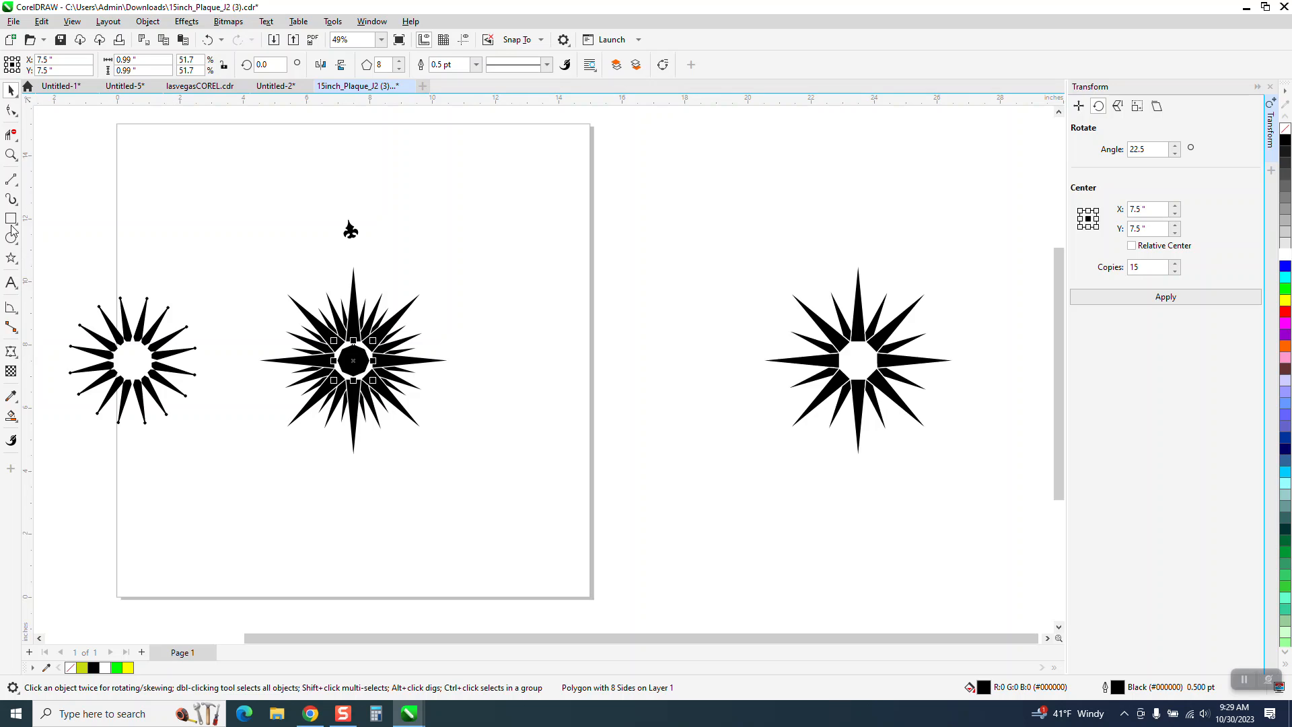
- Draw a yellow-filled rectangle about 7.17 by 6.61 inches around the black star and send it to the back of the page
{"action": "left_click", "coordinate": [11, 155]}
{"action": "left_click_drag", "start_coordinate": [277, 323], "coordinate": [482, 422]}
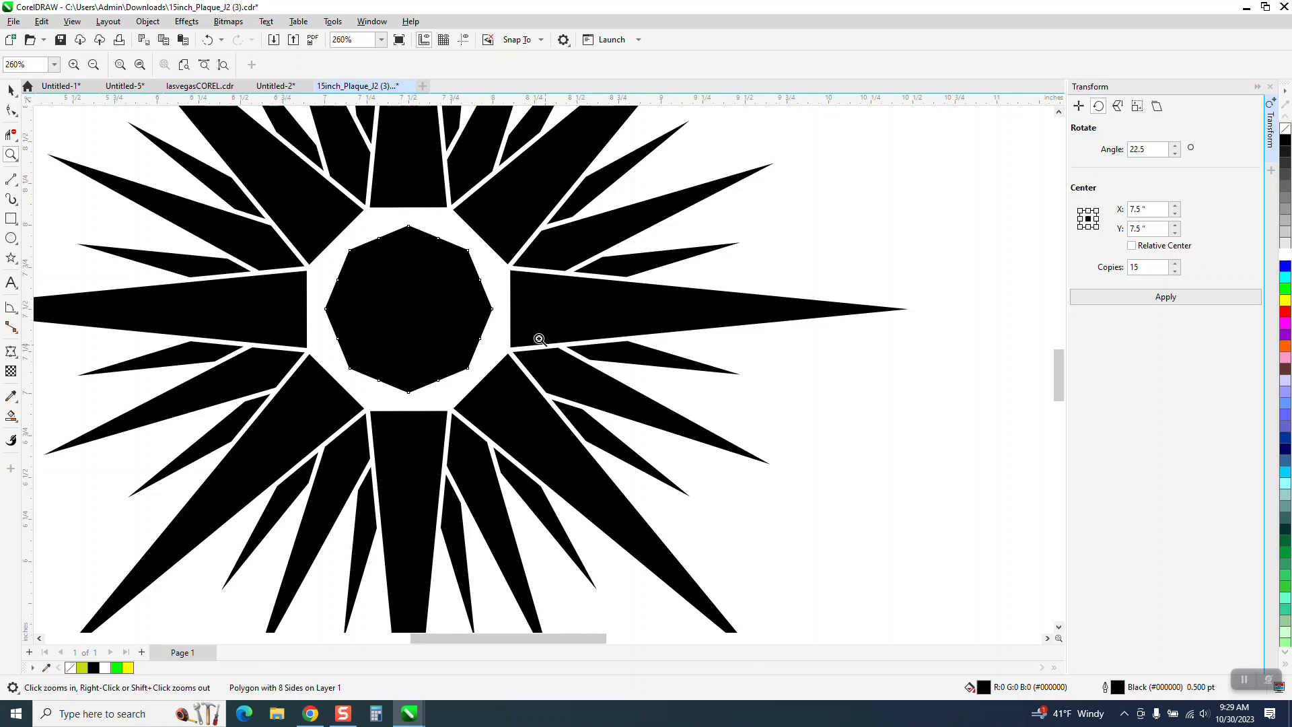
{"action": "scroll", "coordinate": [553, 296], "scroll_direction": "down", "scroll_amount": 1}
{"action": "scroll", "coordinate": [494, 294], "scroll_direction": "down", "scroll_amount": 2}
{"action": "left_click", "coordinate": [10, 219]}
{"action": "left_click_drag", "start_coordinate": [318, 141], "coordinate": [669, 464]}
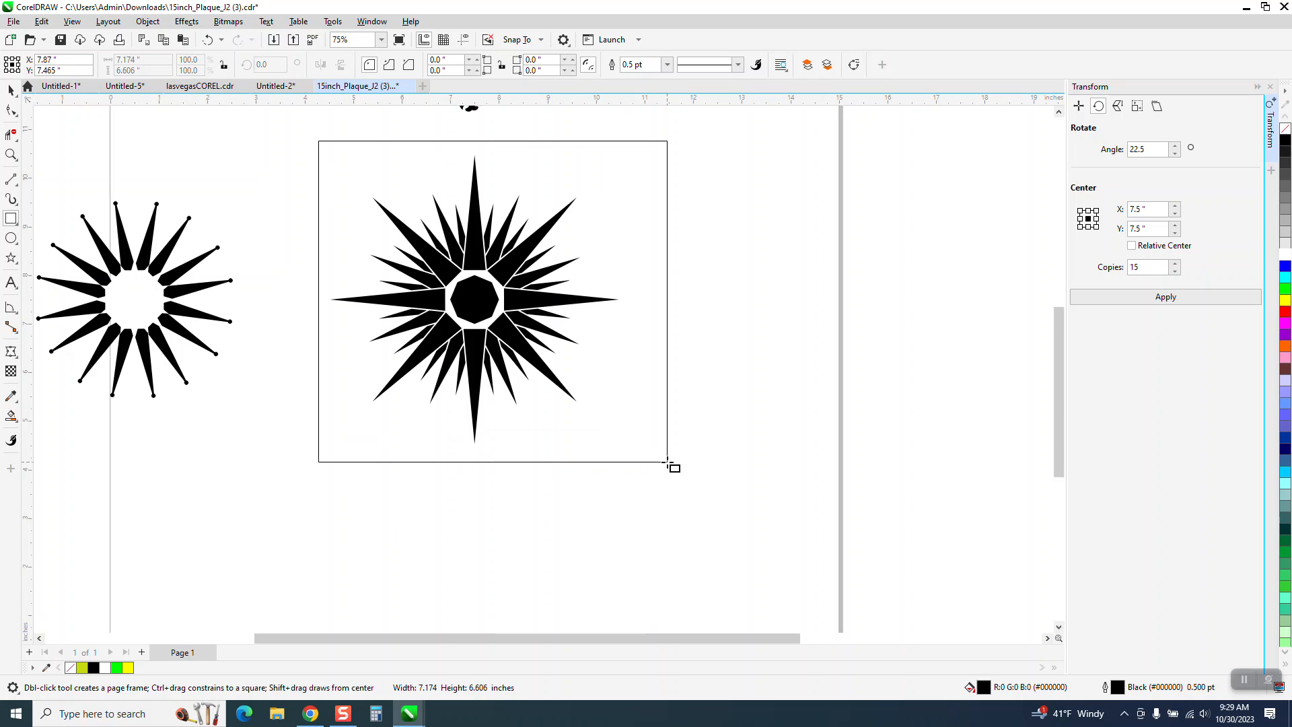
{"action": "left_click", "coordinate": [1286, 300]}
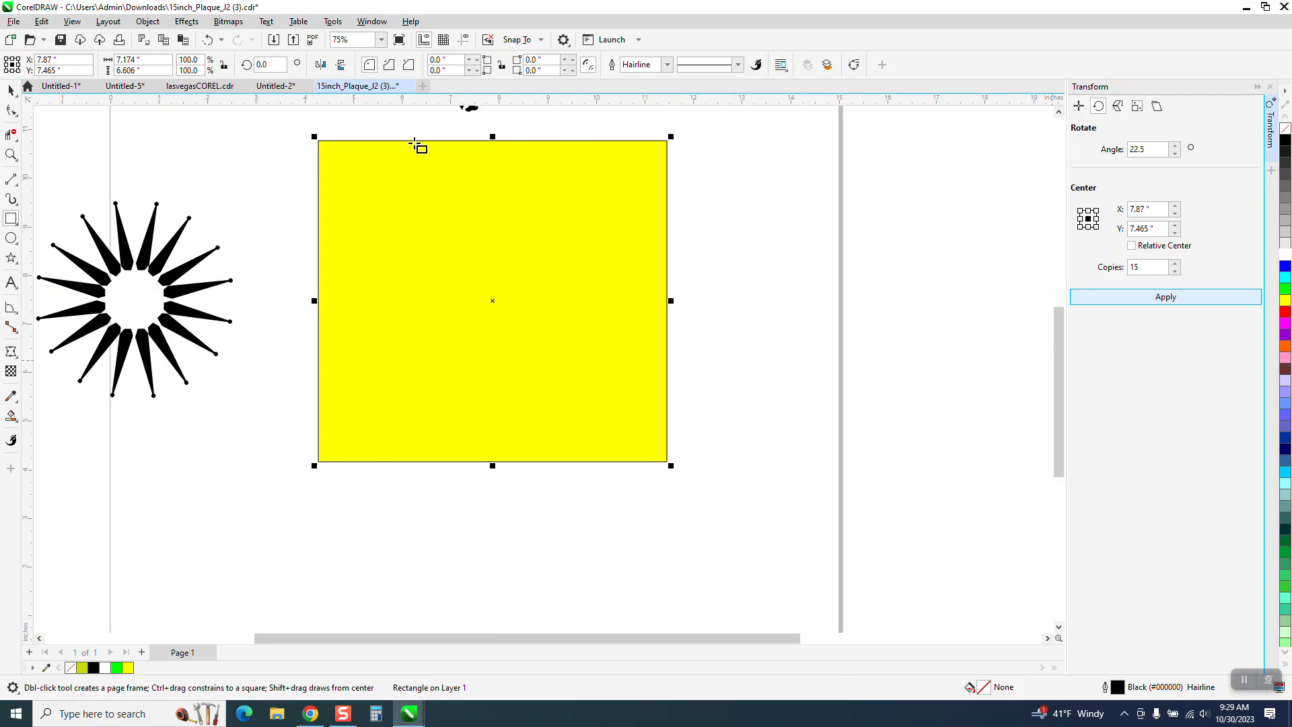
{"action": "left_click", "coordinate": [148, 21]}
{"action": "mouse_move", "coordinate": [163, 236]}
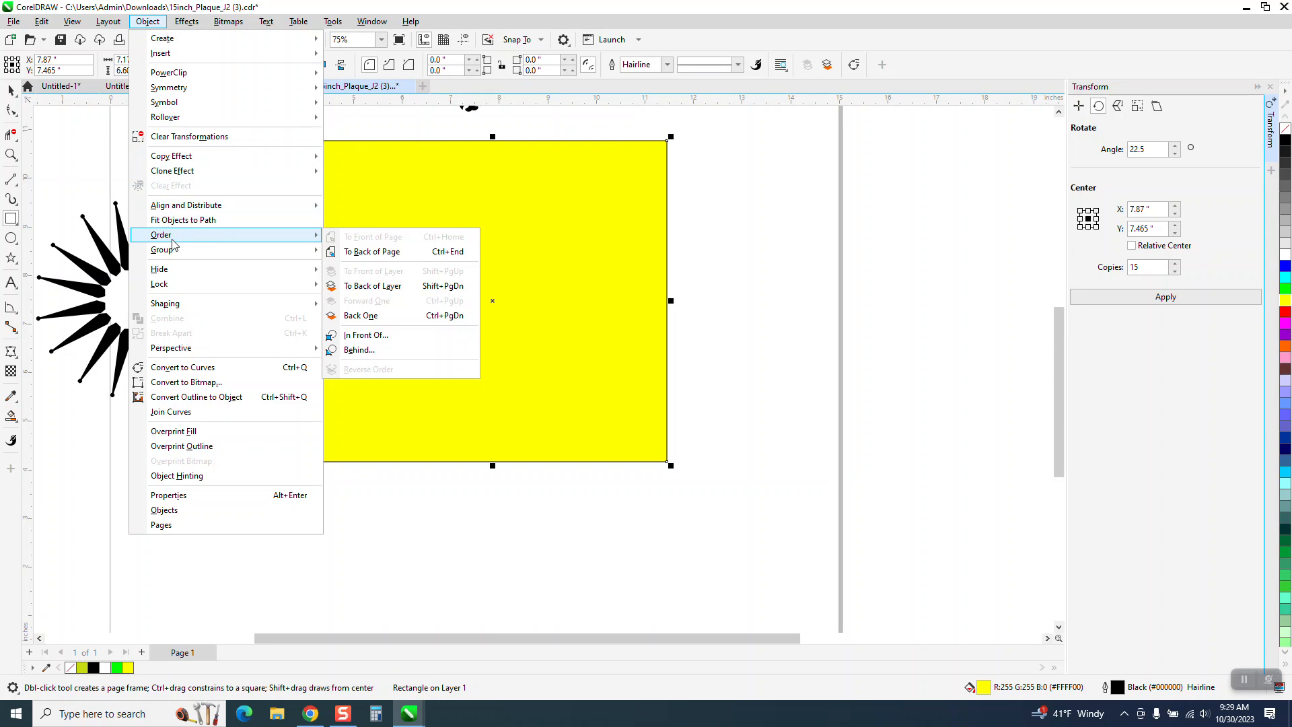
{"action": "left_click", "coordinate": [340, 252]}
- Examine the black octagon in the star's center and the yellow gaps around it and between the spikes
{"action": "left_click", "coordinate": [10, 155]}
{"action": "left_click_drag", "start_coordinate": [406, 270], "coordinate": [592, 375]}
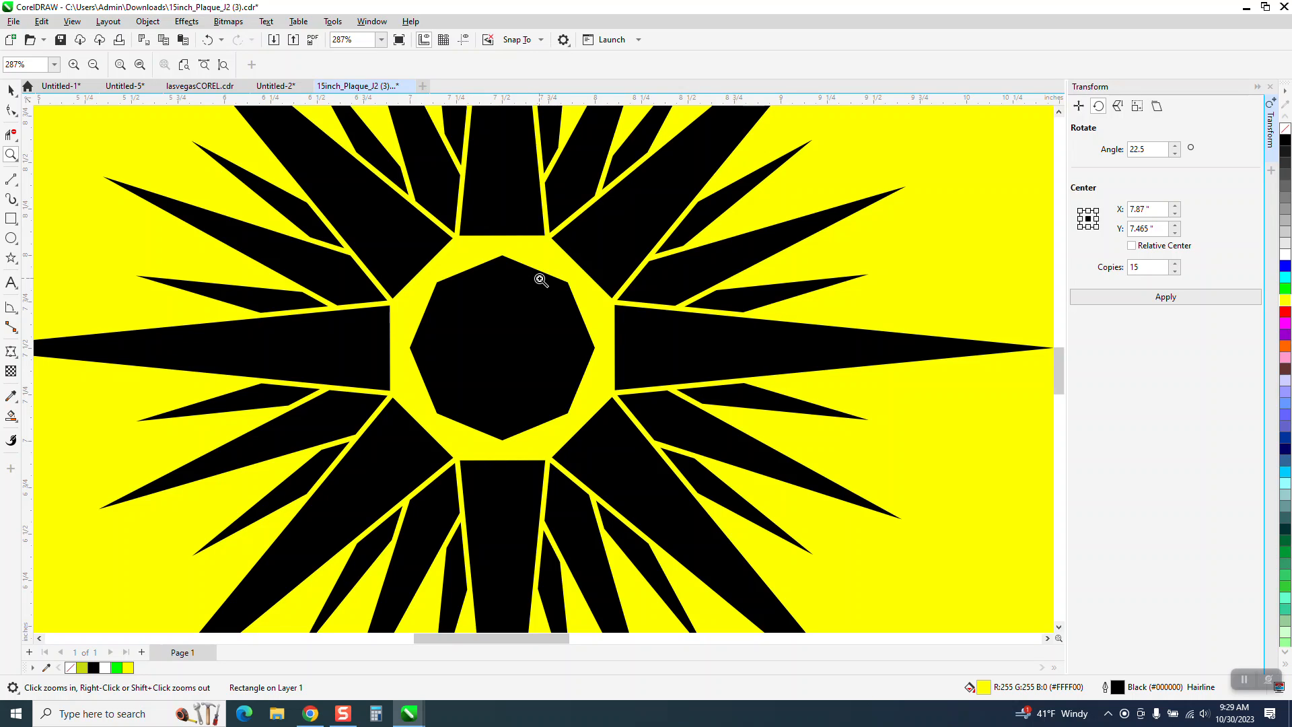
{"action": "scroll", "coordinate": [583, 346], "scroll_direction": "down", "scroll_amount": 1}
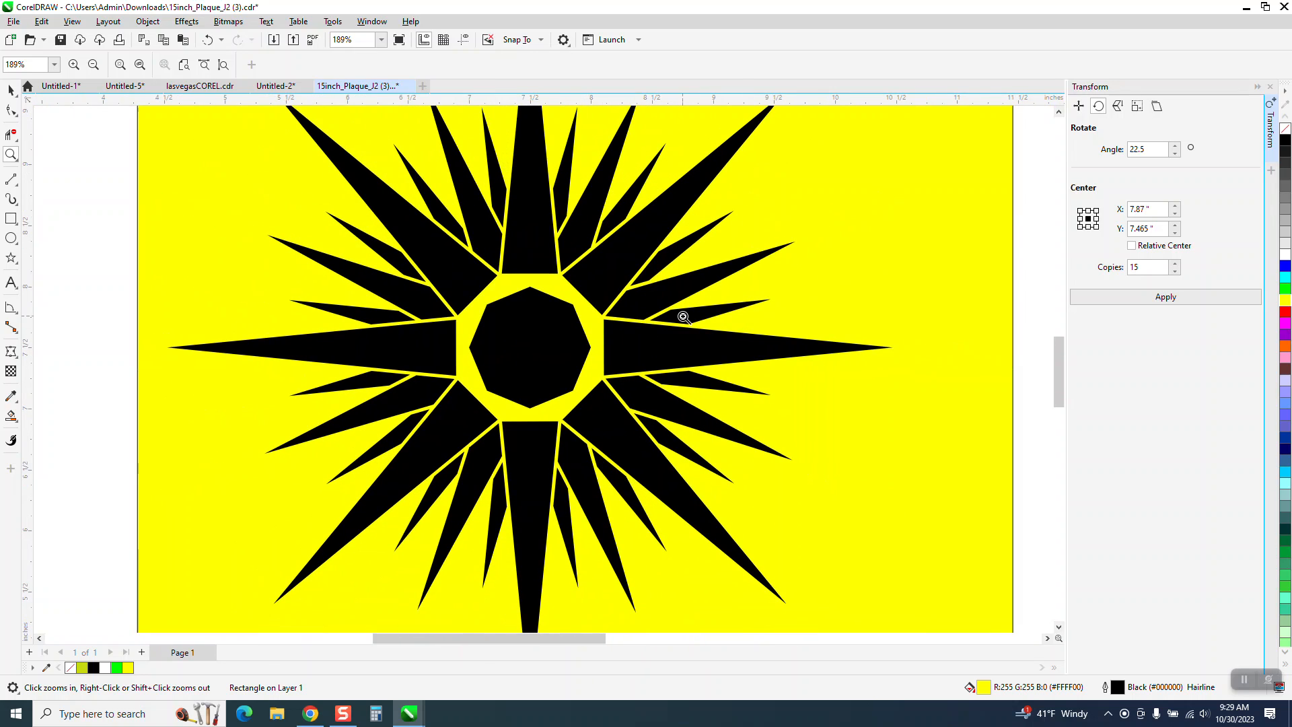